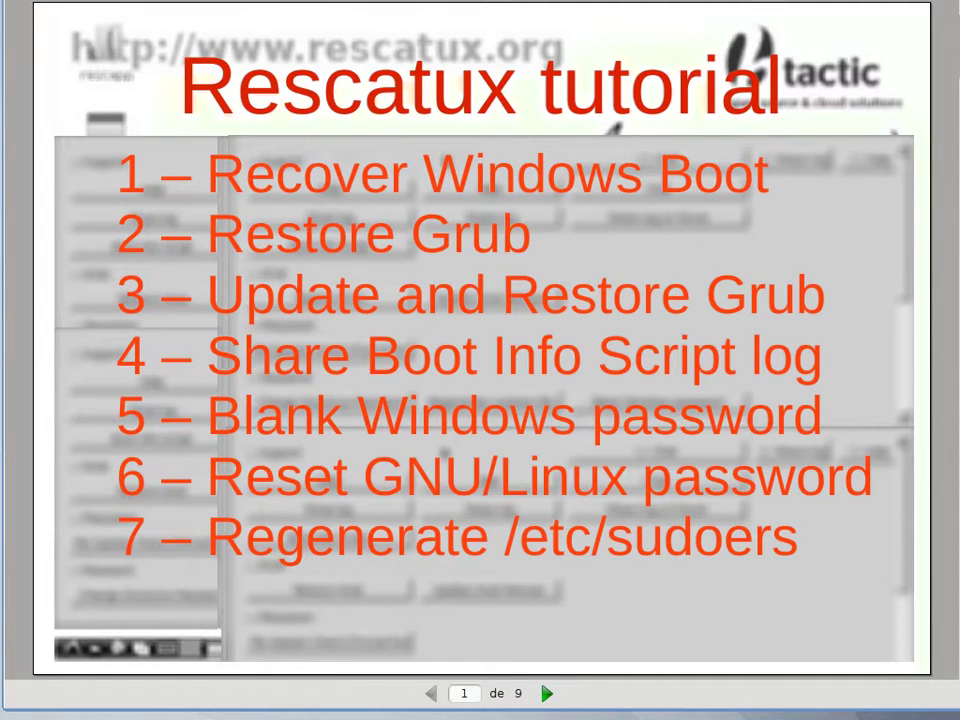
Advance the Rescatux tutorial slideshow from slide 1 to slide 2 of 9.
key(Right)
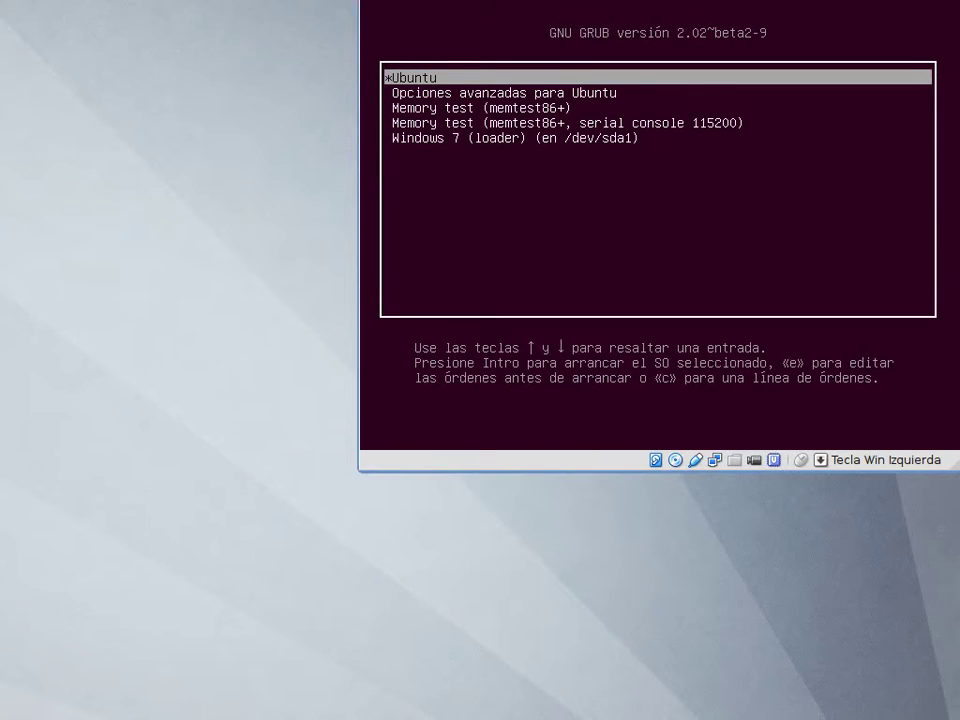
Boot the Ubuntu entry from the GRUB menu and log in with the account password.
key(Down)
key(Down)
key(Down)
key(Down)
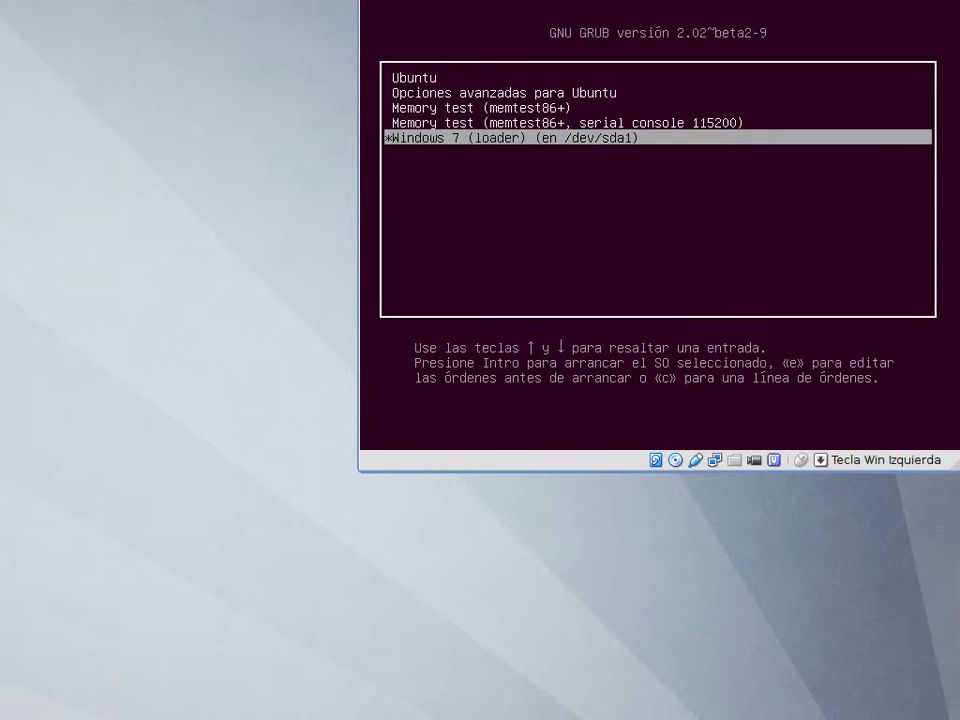
key(Up)
key(Up)
key(Up)
key(Up)
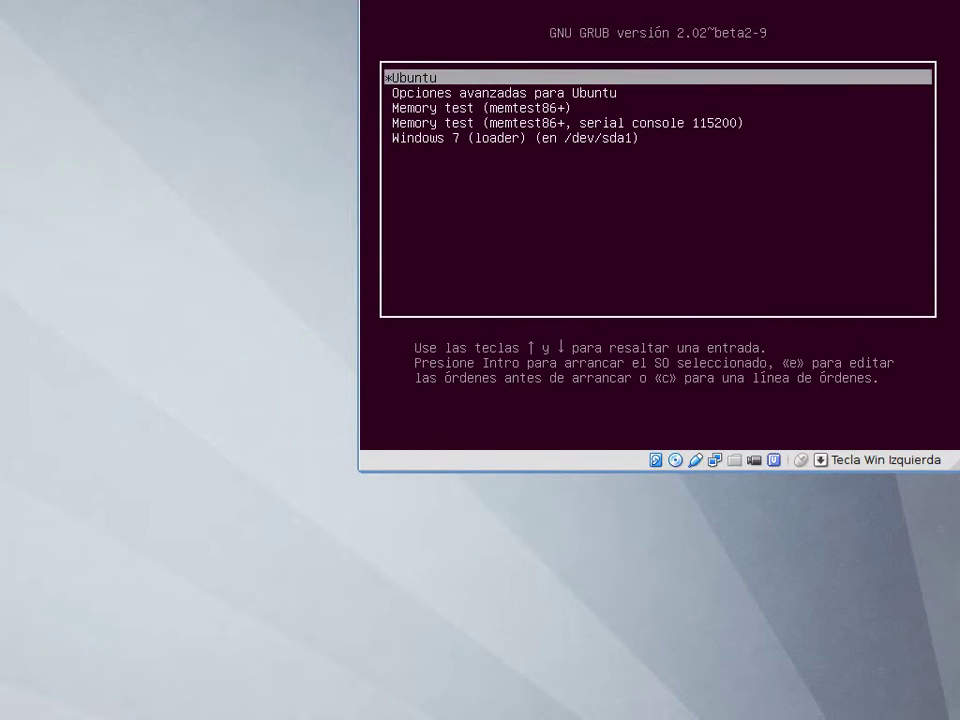
key(Return)
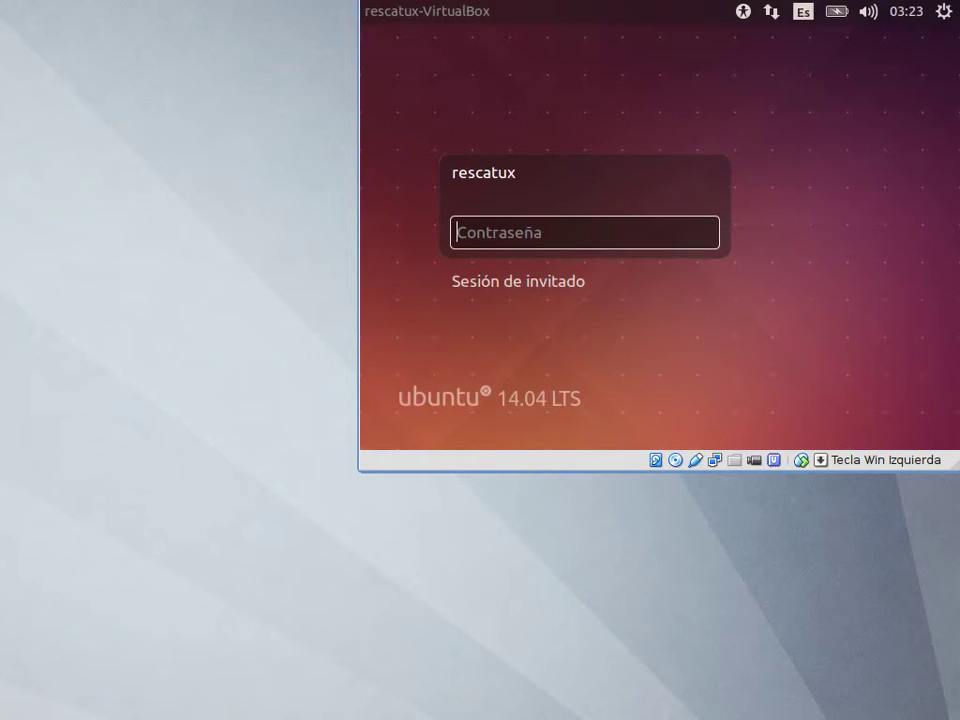
text(rescatux)
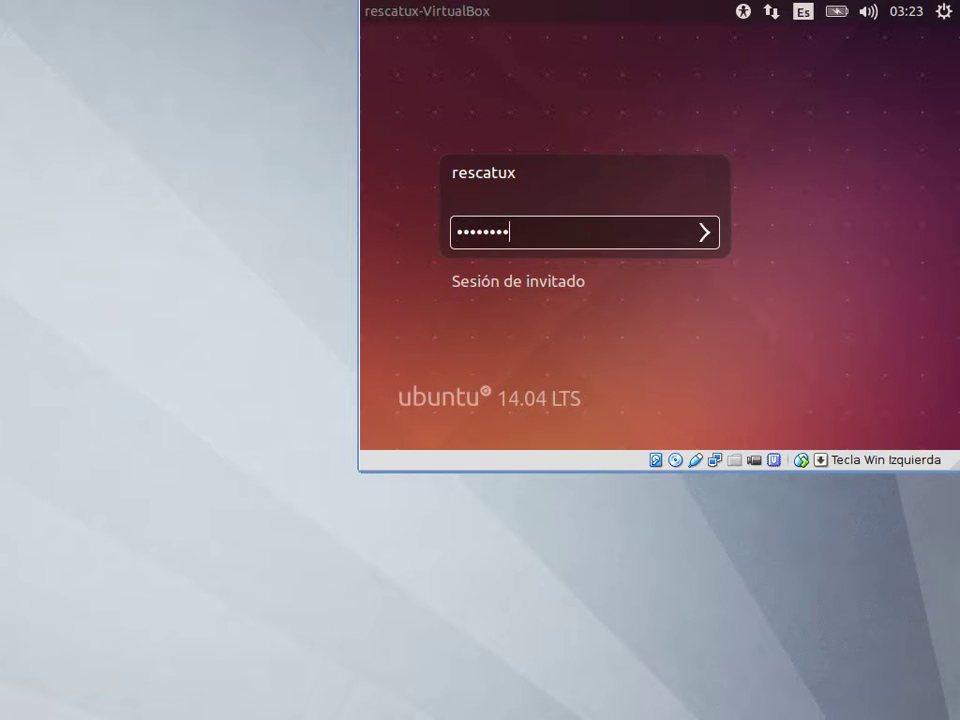
key(Return)
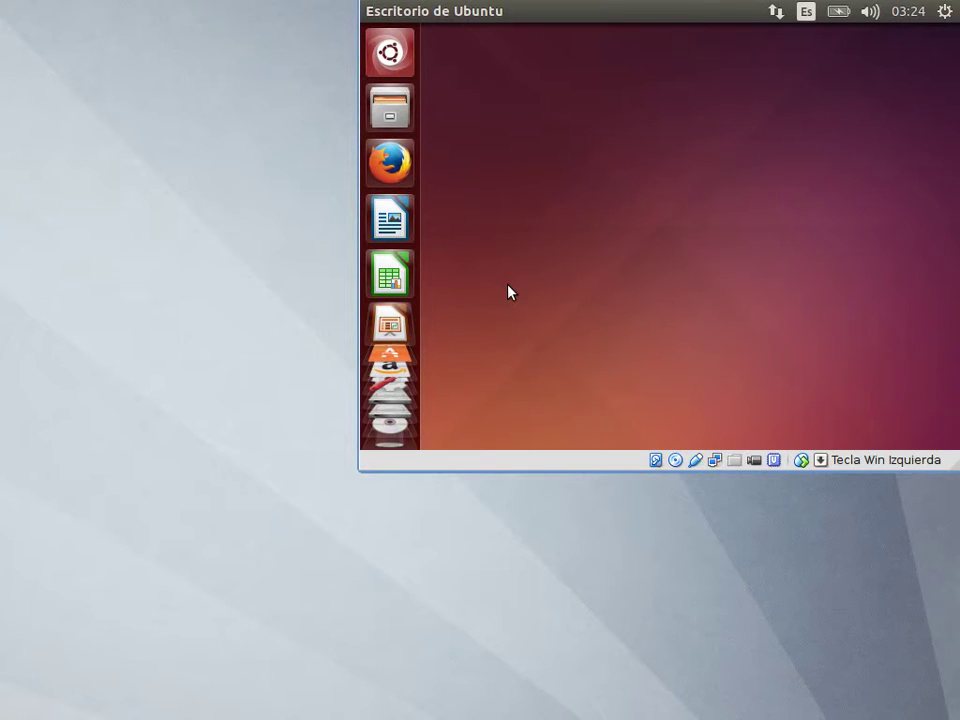
Restart the Ubuntu guest using the gear menu's Apagar… and Reiniciar options.
click(945, 14)
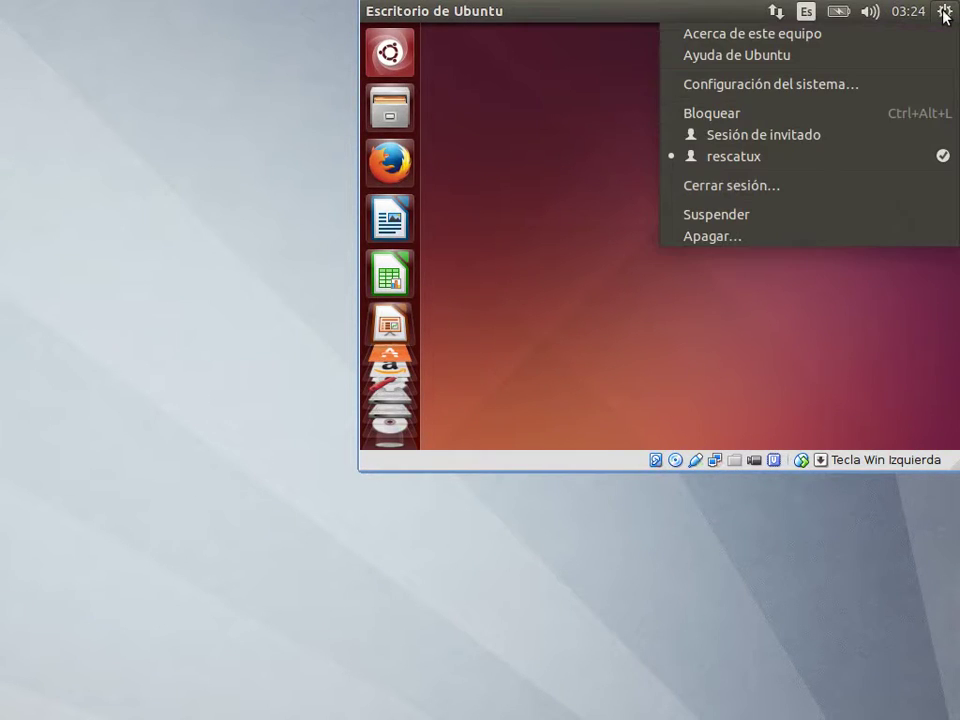
click(835, 245)
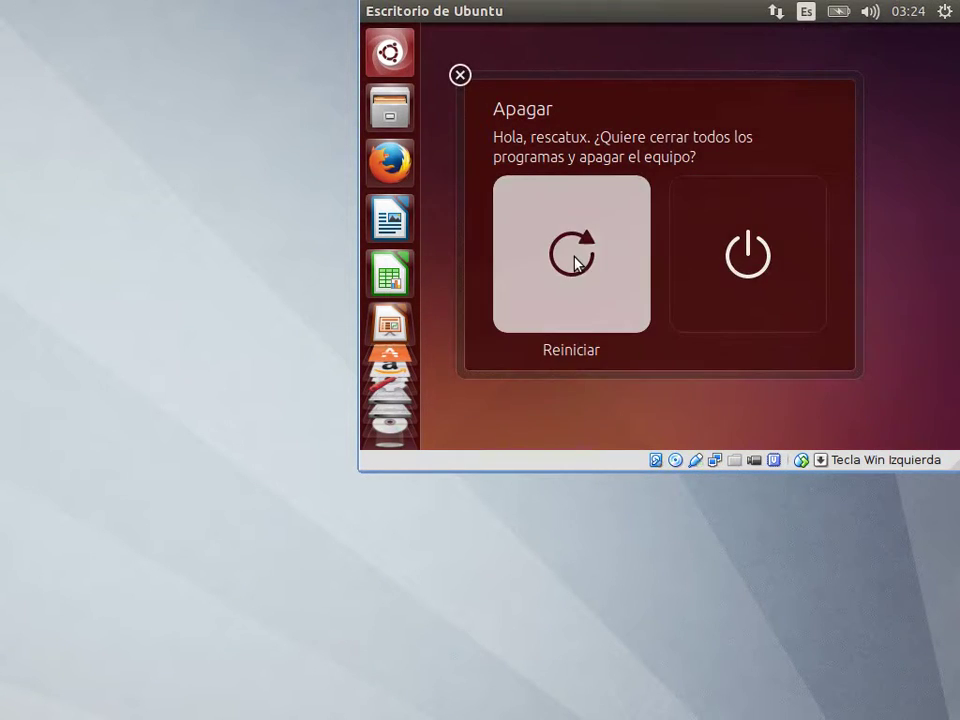
click(574, 261)
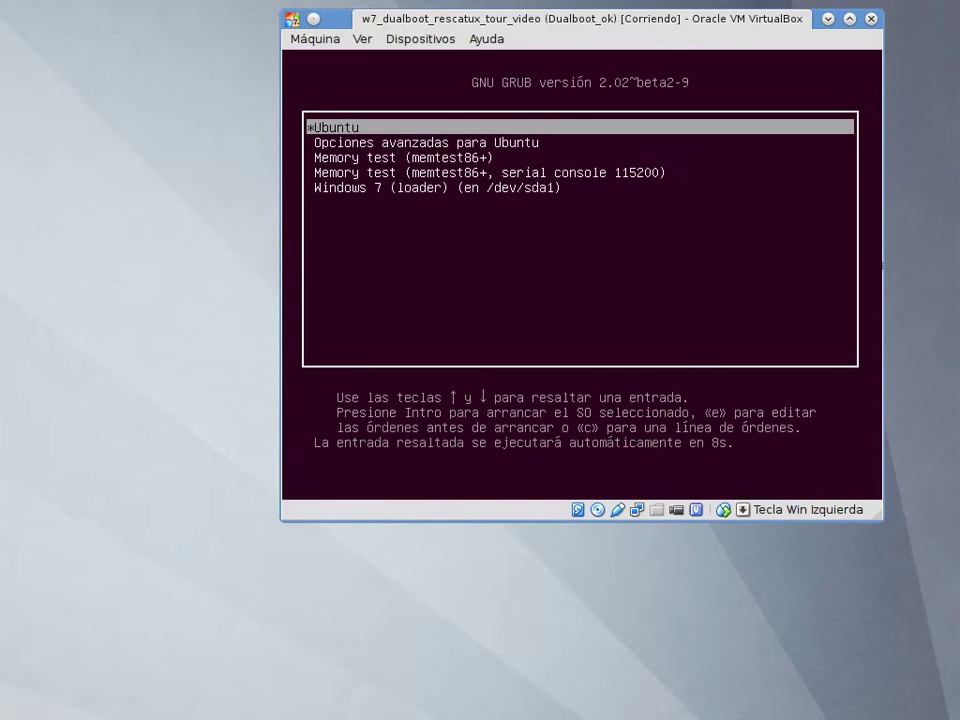
Boot Windows 7 (loader) from the GRUB menu and log on to the Windows account.
key(Down)
key(Down)
key(Down)
key(Down)
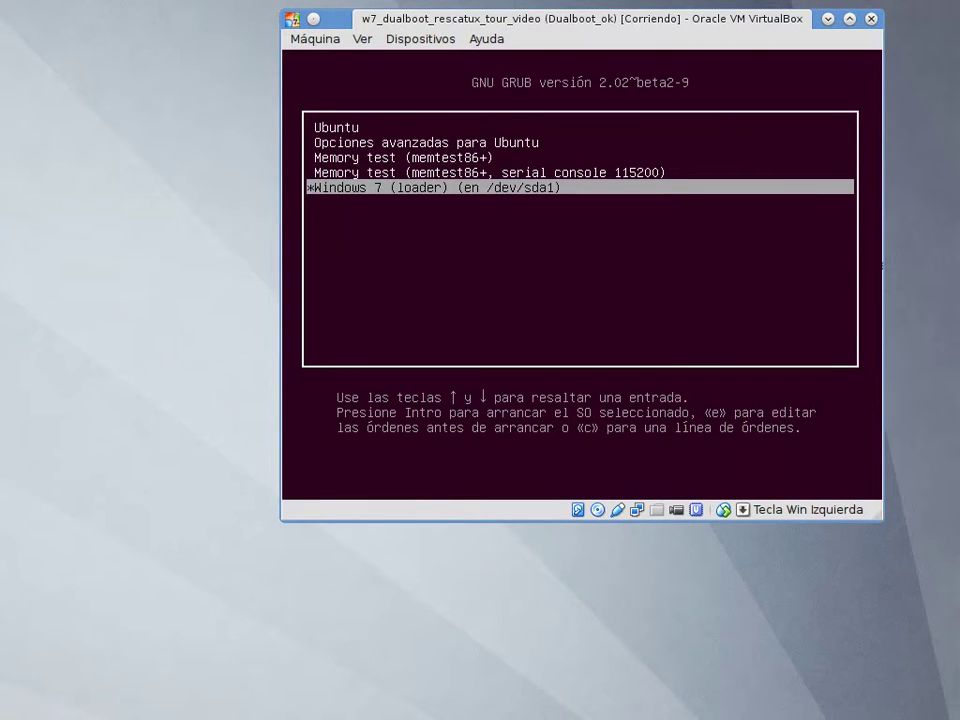
key(Return)
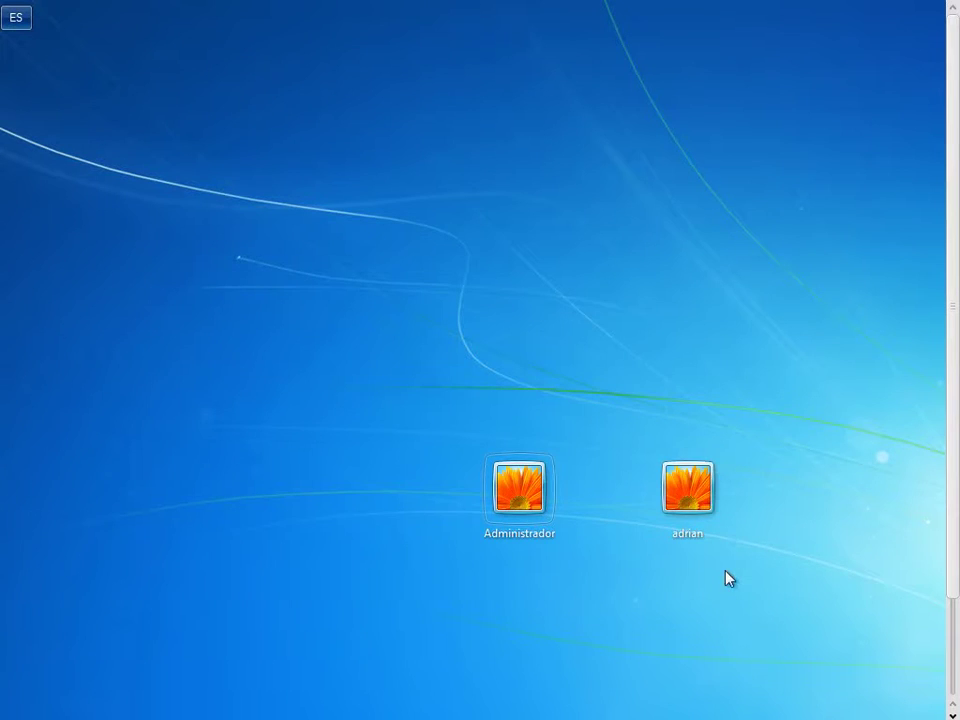
click(686, 486)
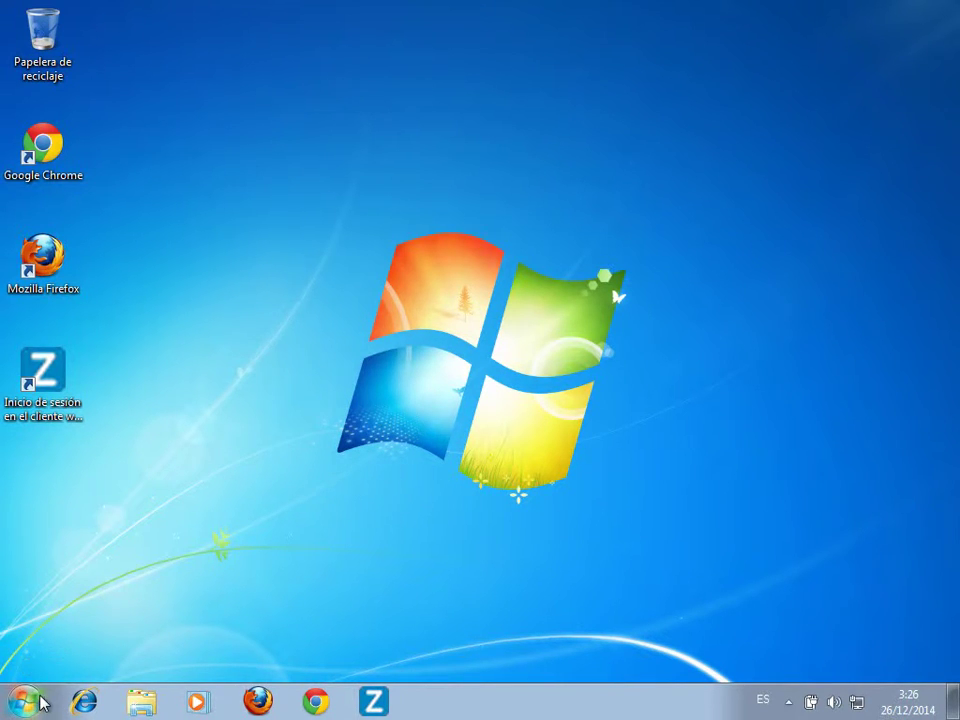
Launch Administración de equipos via Panel de control and Herramientas administrativas.
click(25, 704)
click(303, 500)
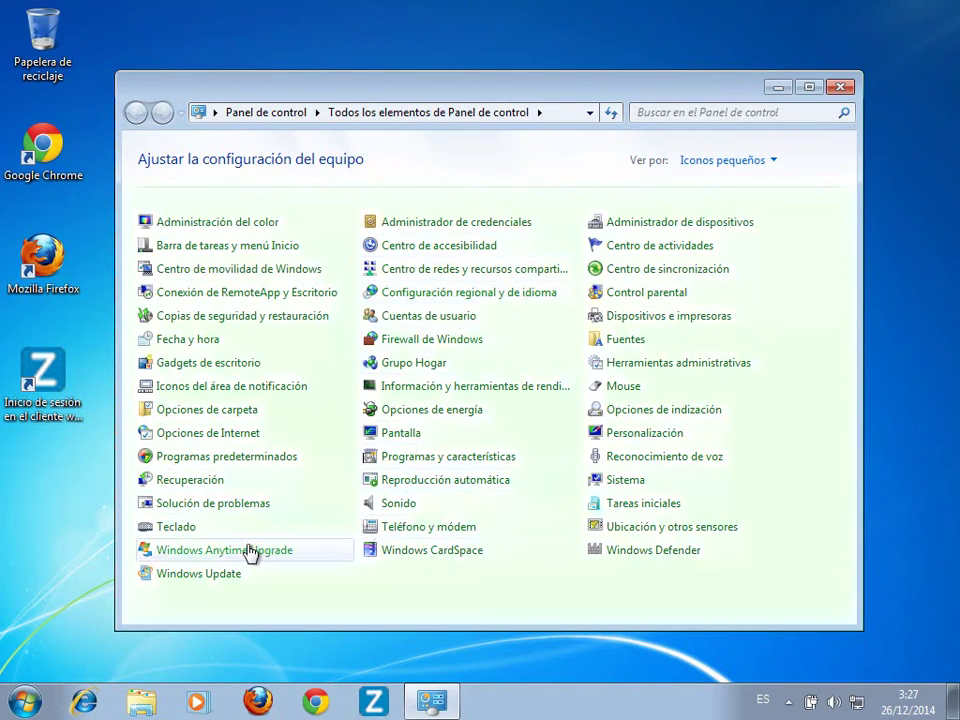
click(634, 366)
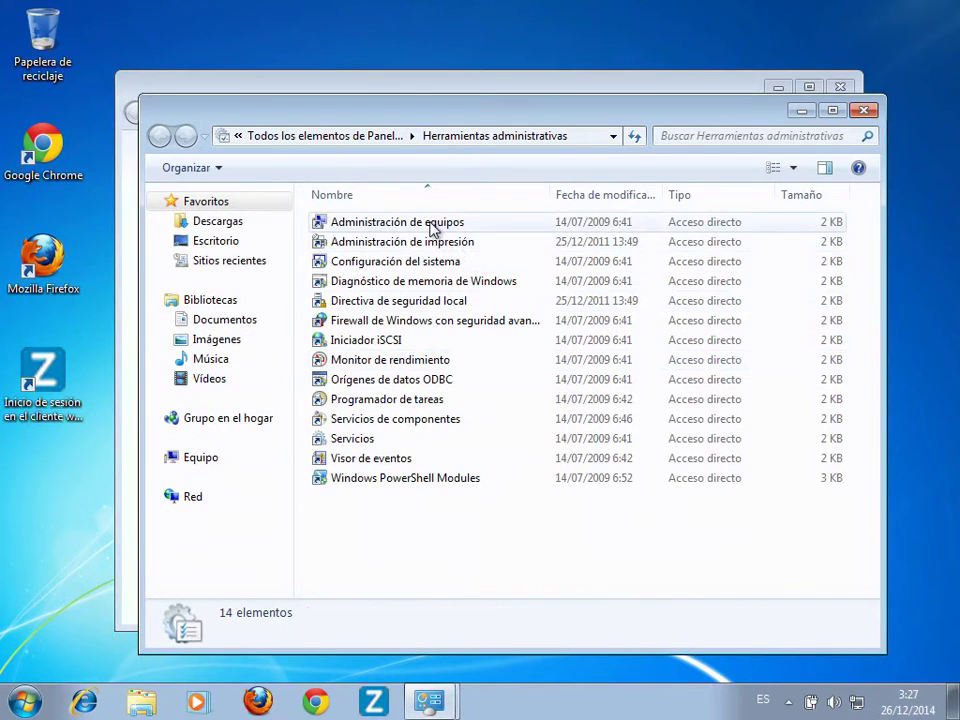
click(432, 223)
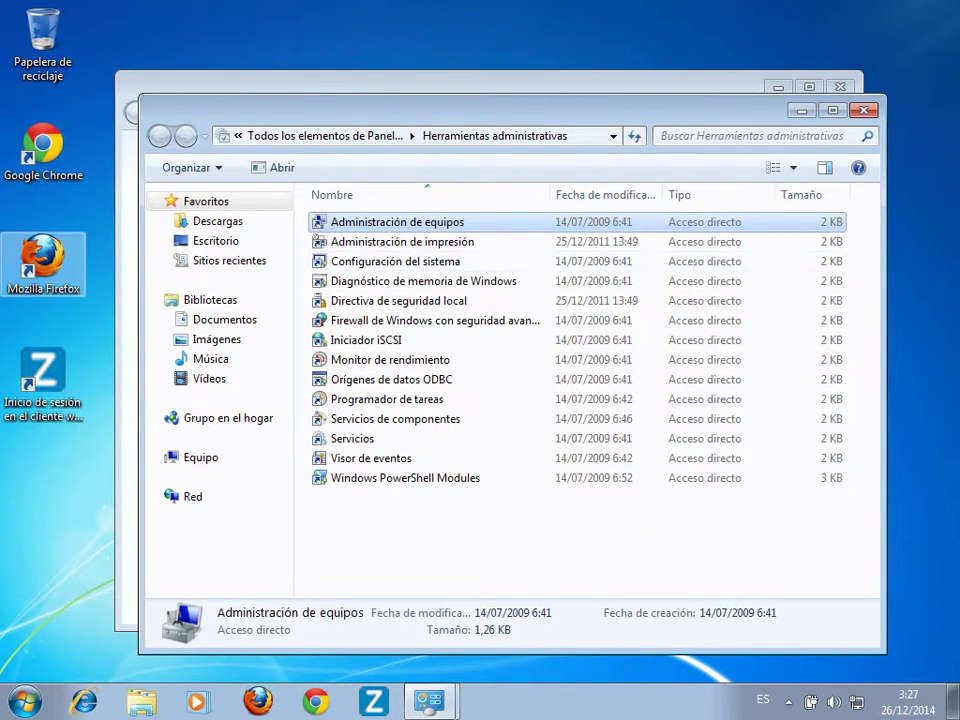
key(Return)
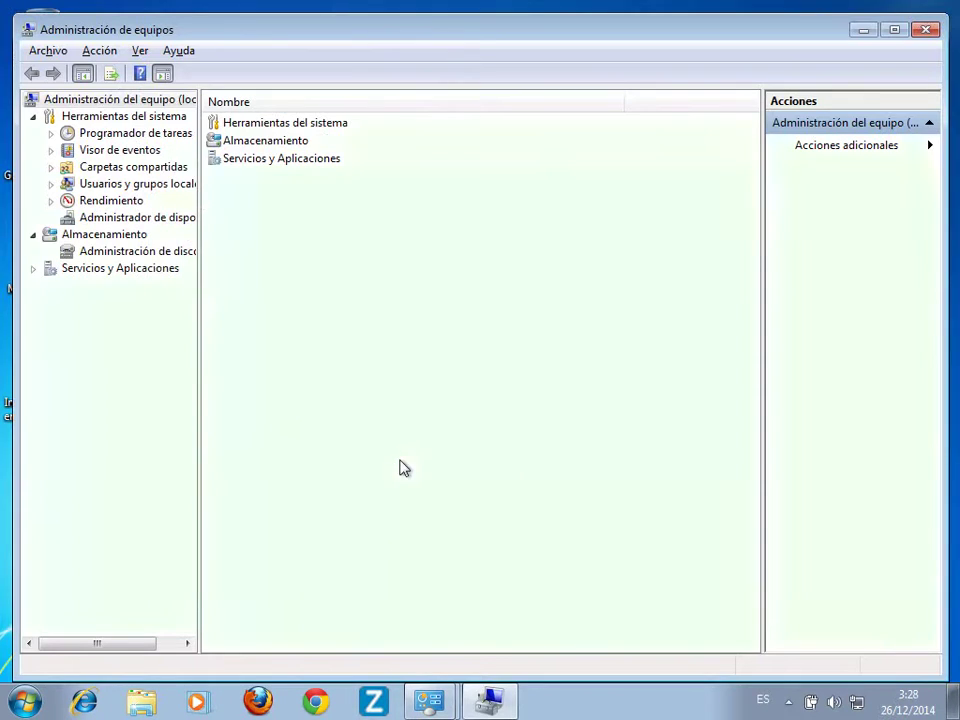
In Administración de discos, delete the 1021 MB partition on Disco 0.
click(123, 257)
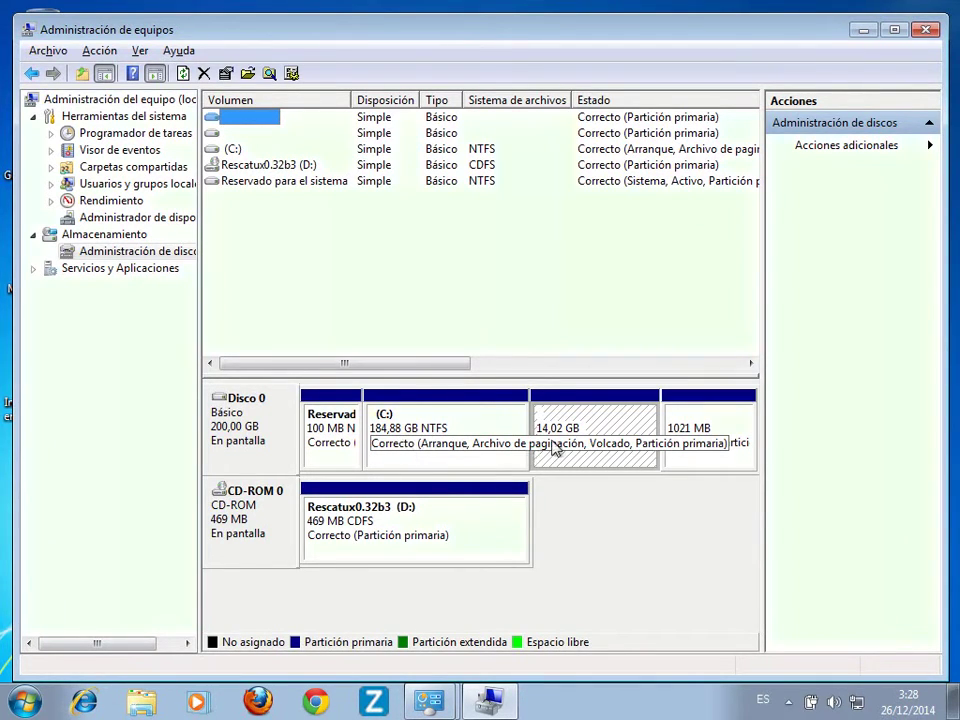
click(621, 463)
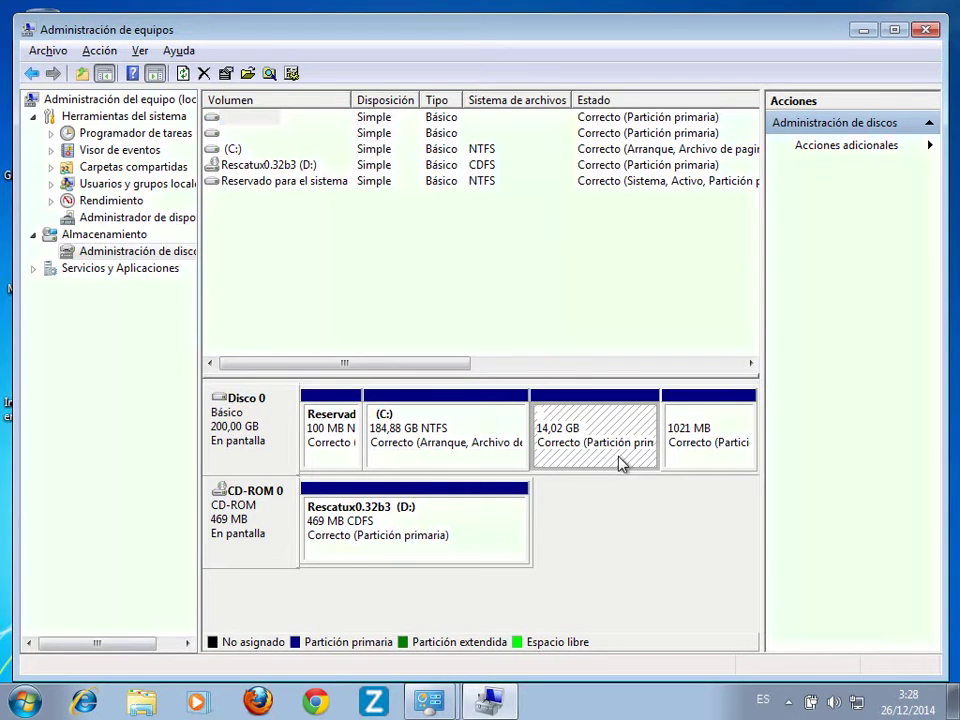
right_click(701, 457)
click(731, 378)
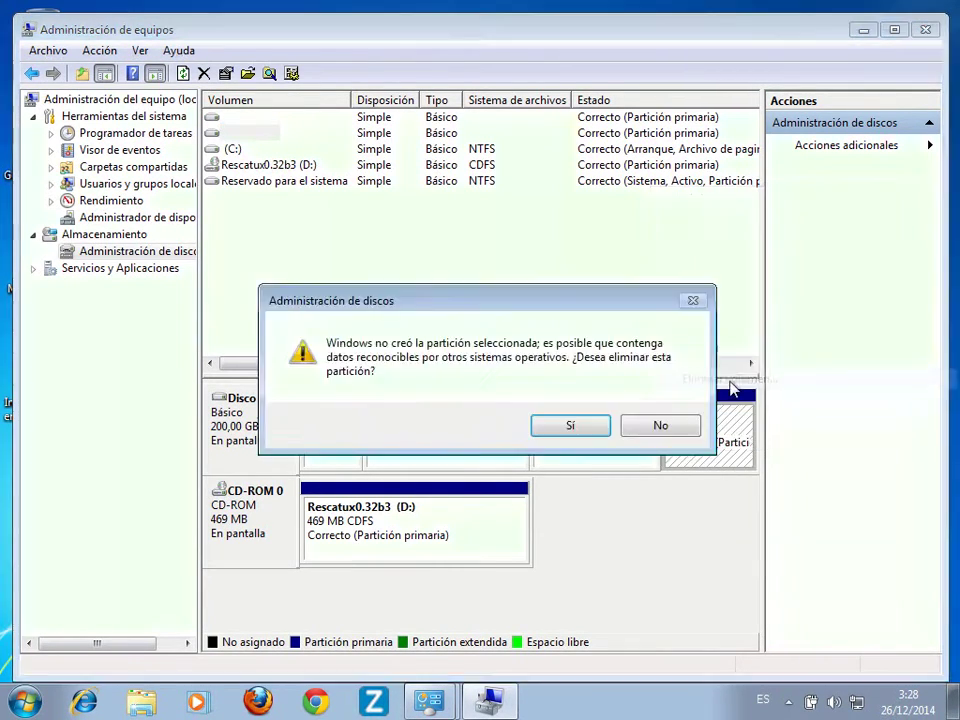
click(570, 425)
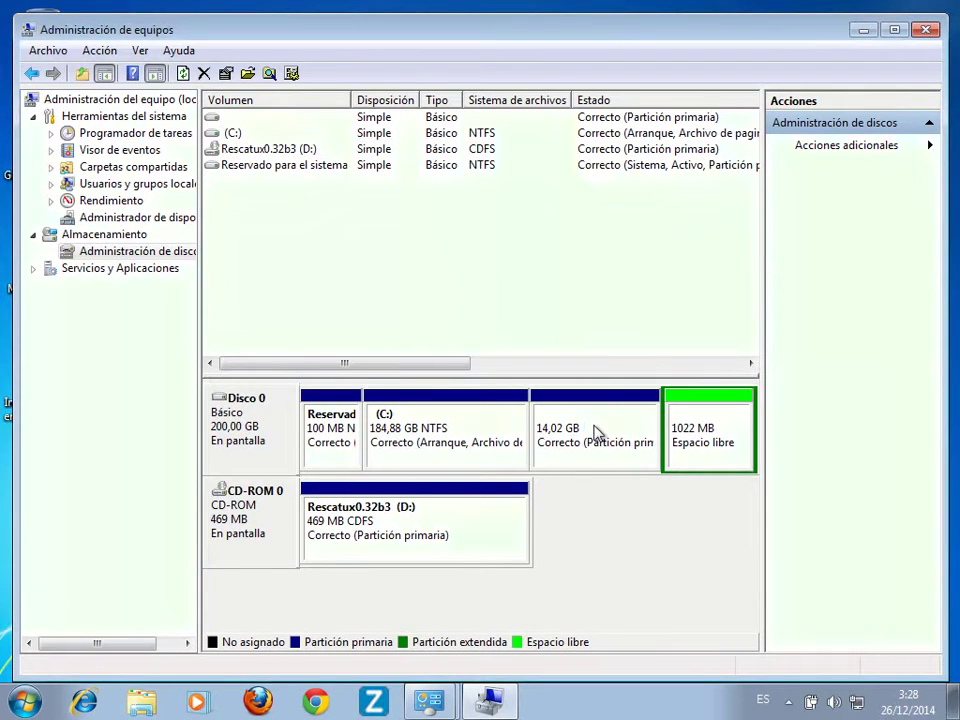
Delete the 14,02 GB partition and the extended partition, leaving 15,02 GB unallocated.
right_click(597, 432)
click(641, 358)
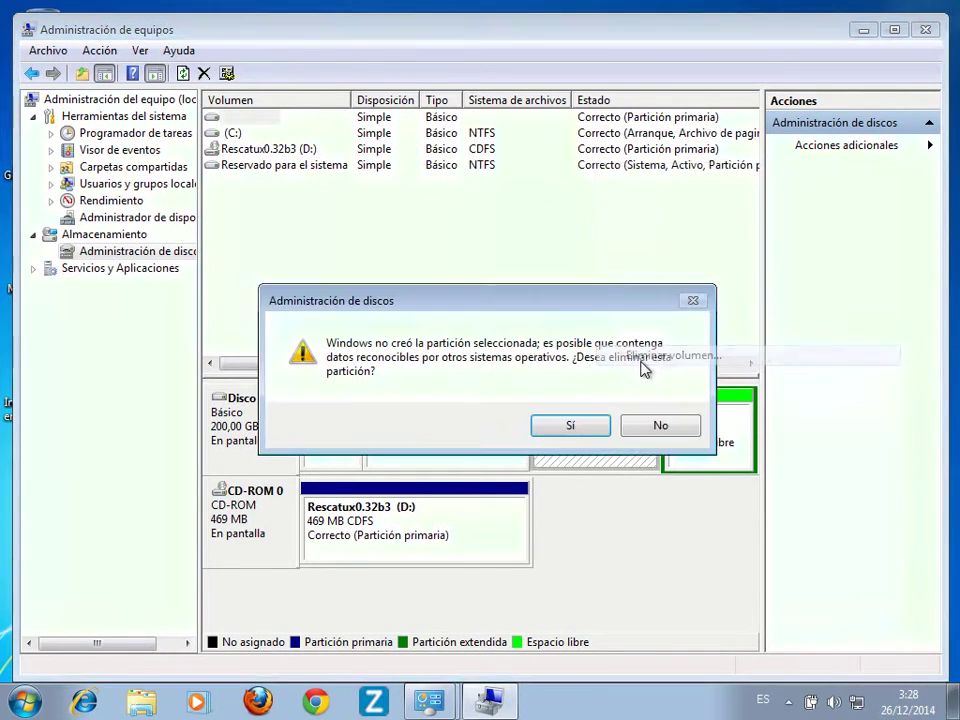
click(570, 425)
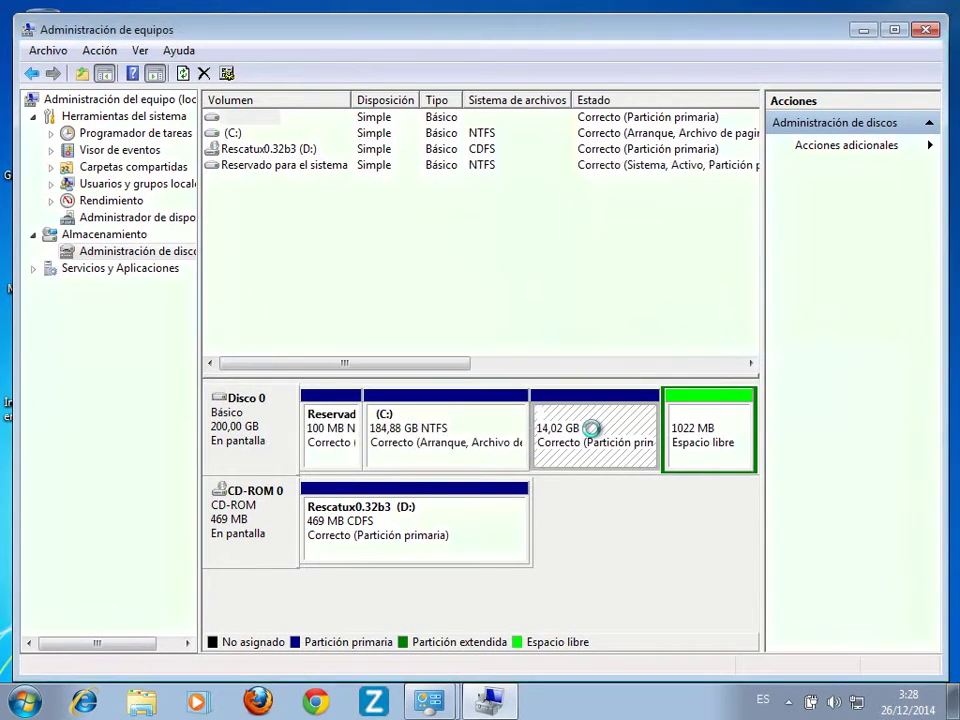
right_click(681, 441)
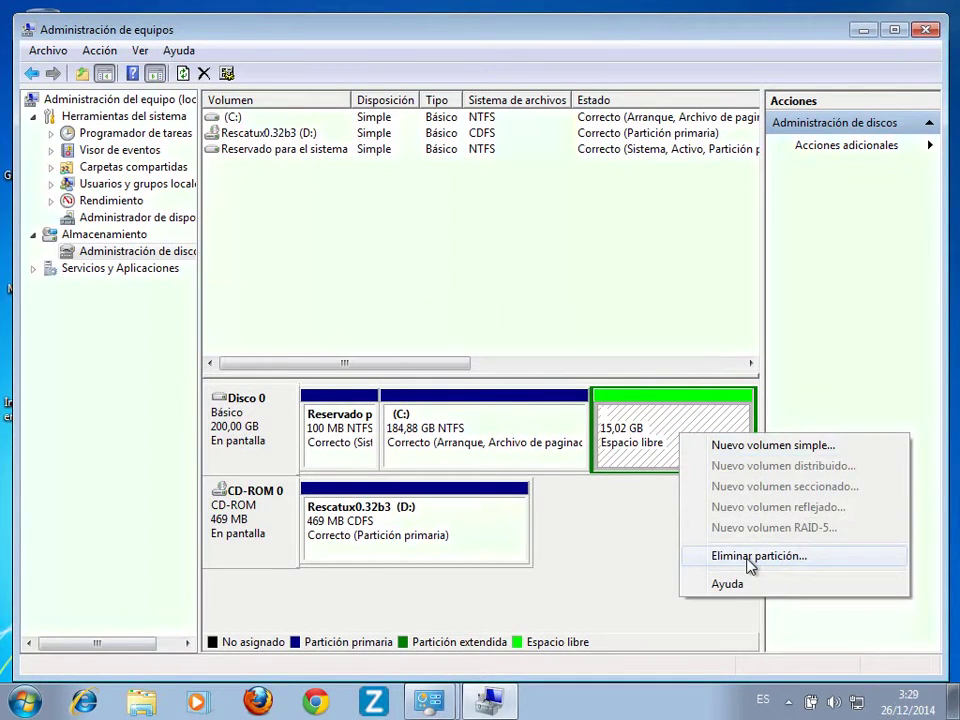
click(751, 560)
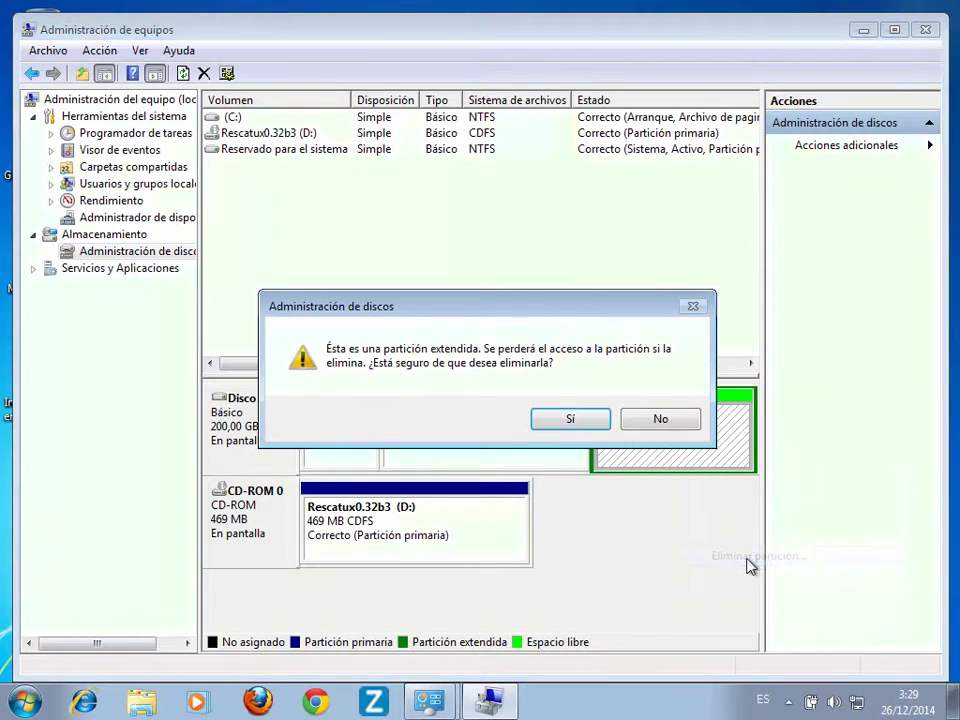
click(569, 414)
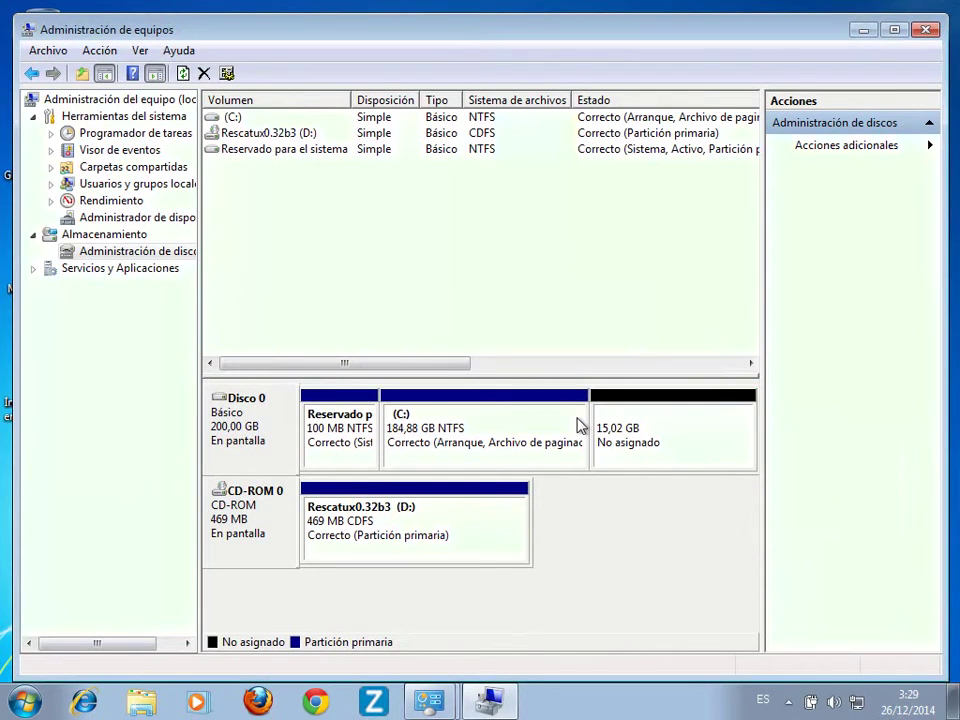
Run Extender volumen on C: with default settings so it grows to 199,90 GB.
click(571, 440)
right_click(568, 438)
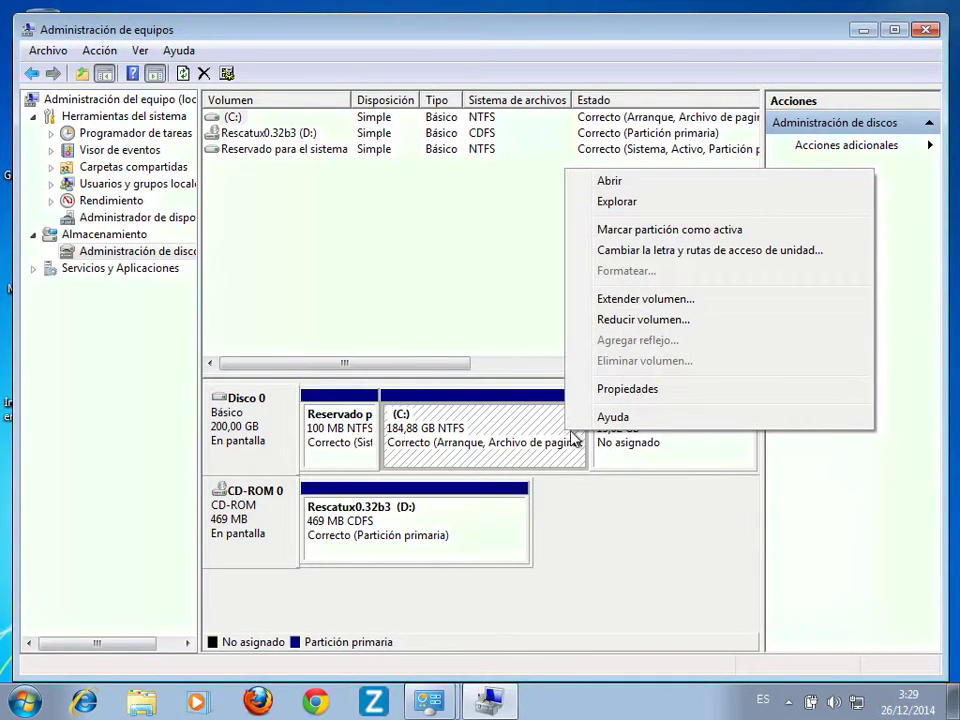
click(686, 306)
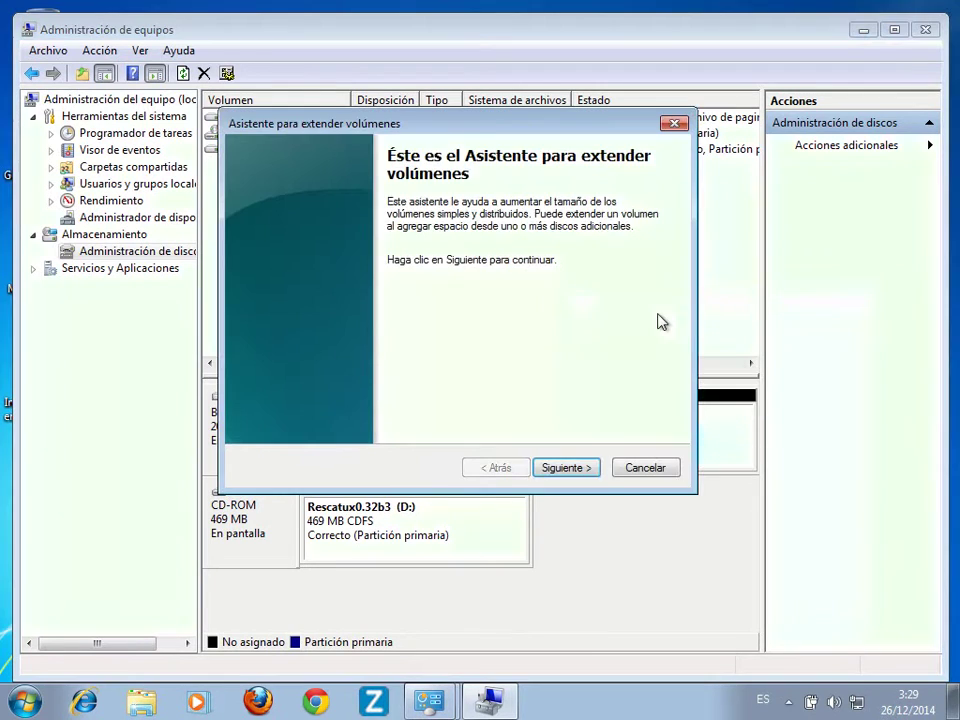
click(584, 474)
click(584, 470)
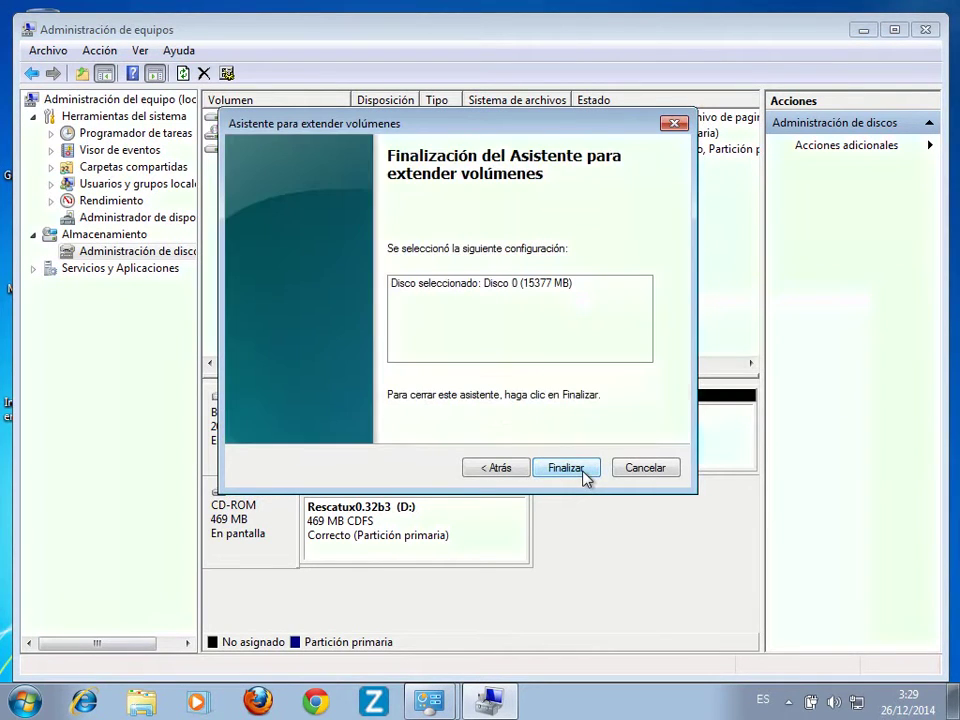
click(583, 472)
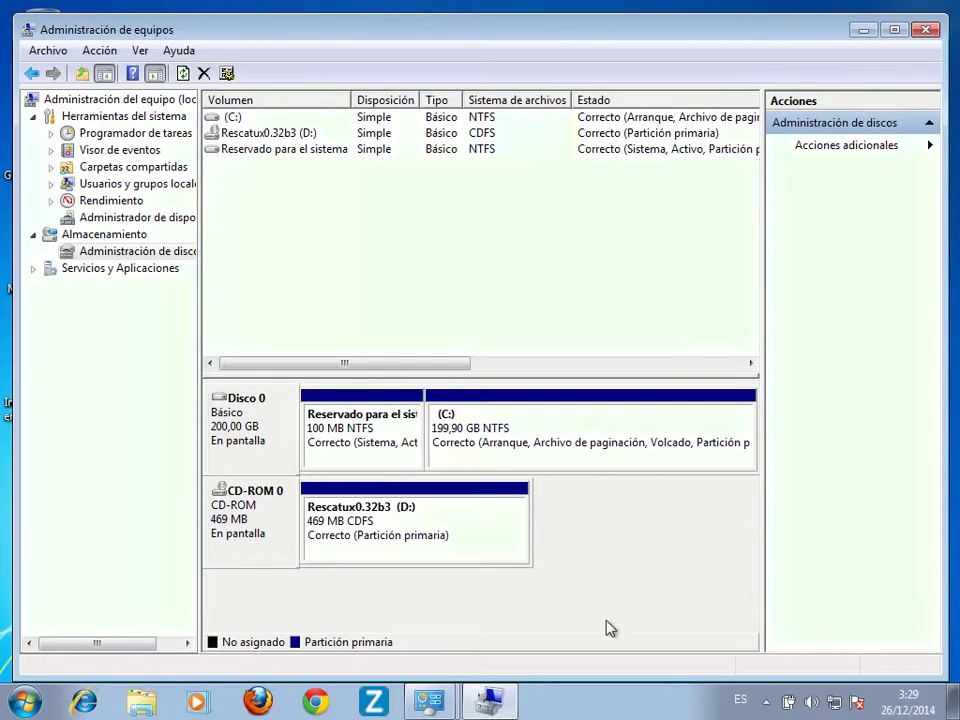
Bring up the Windows Start menu's Apagar options, then dismiss the menu.
click(20, 705)
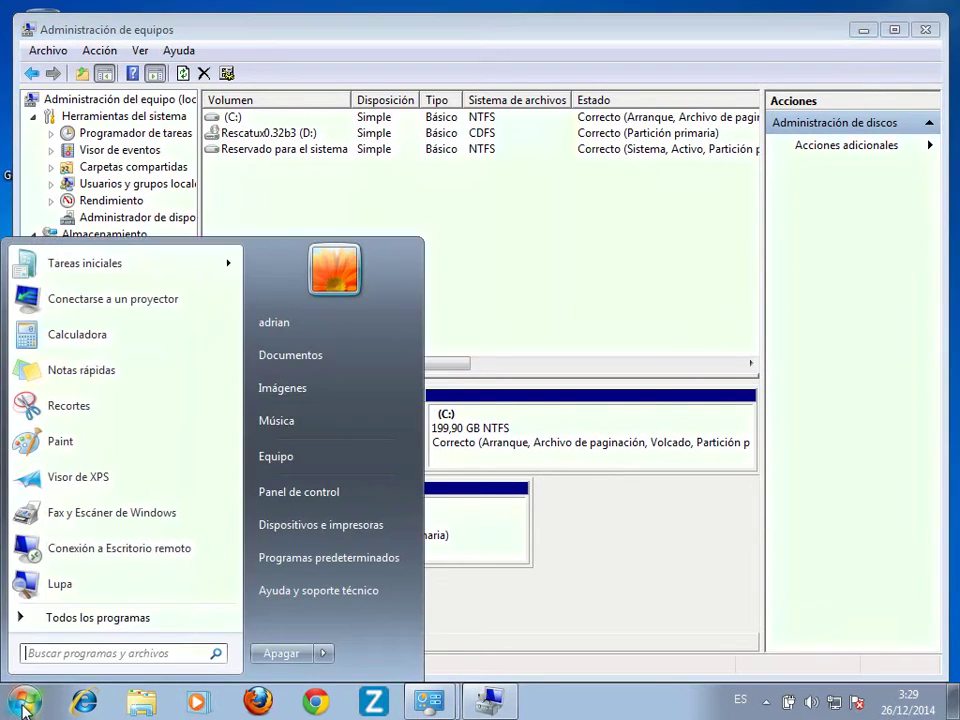
mouse_move(324, 653)
key(Escape)
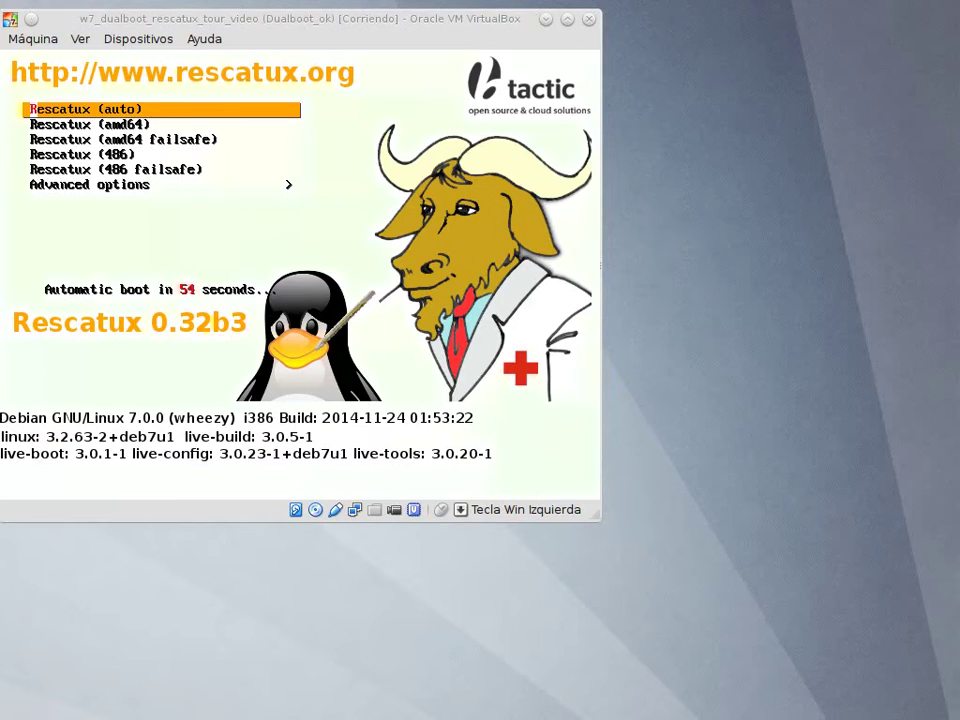
Boot Rescatux (auto) from the boot menu and set the login language to Español.
click(201, 21)
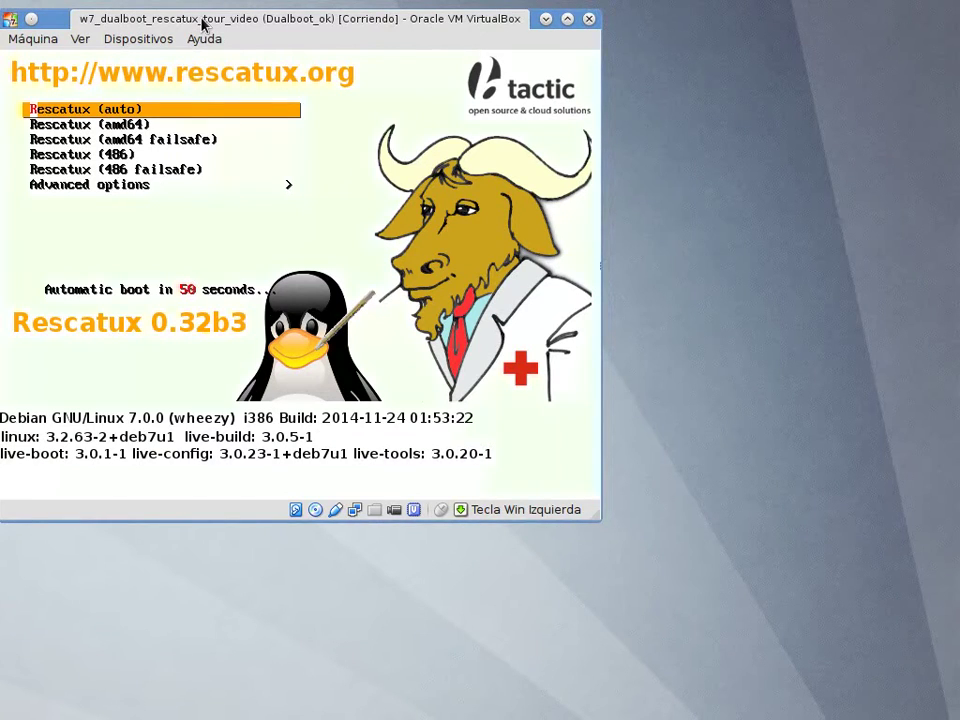
key(Down)
key(Up)
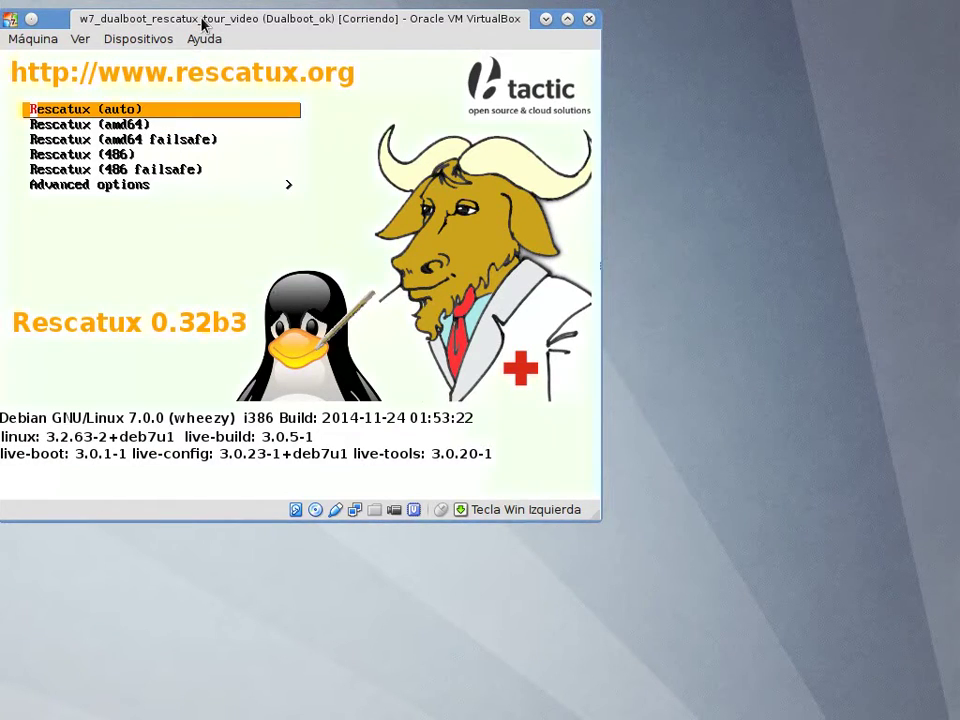
key(Return)
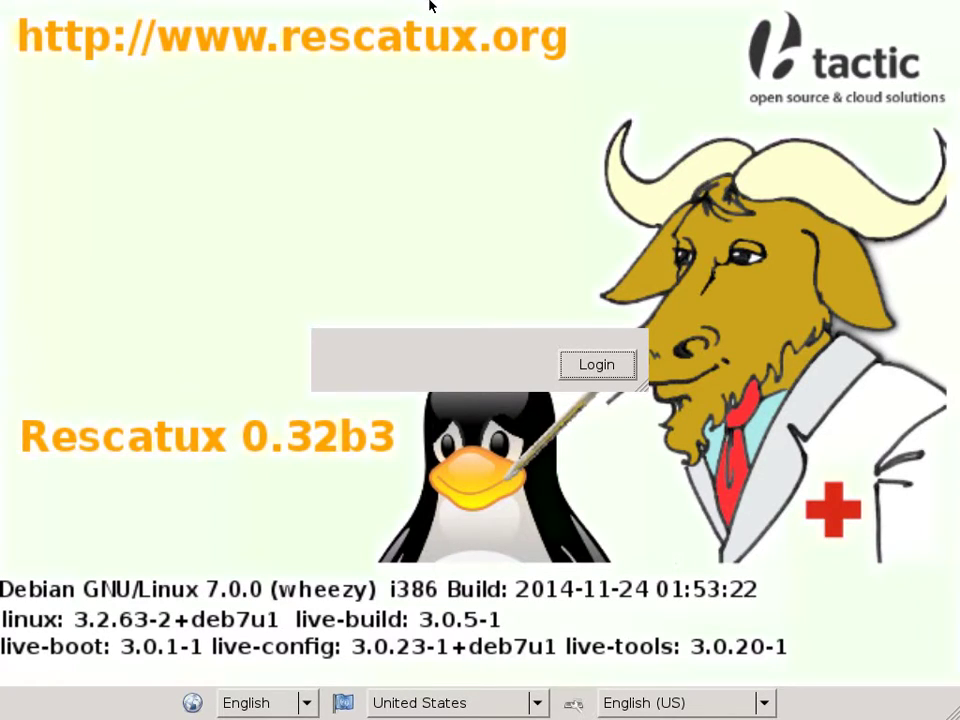
click(268, 703)
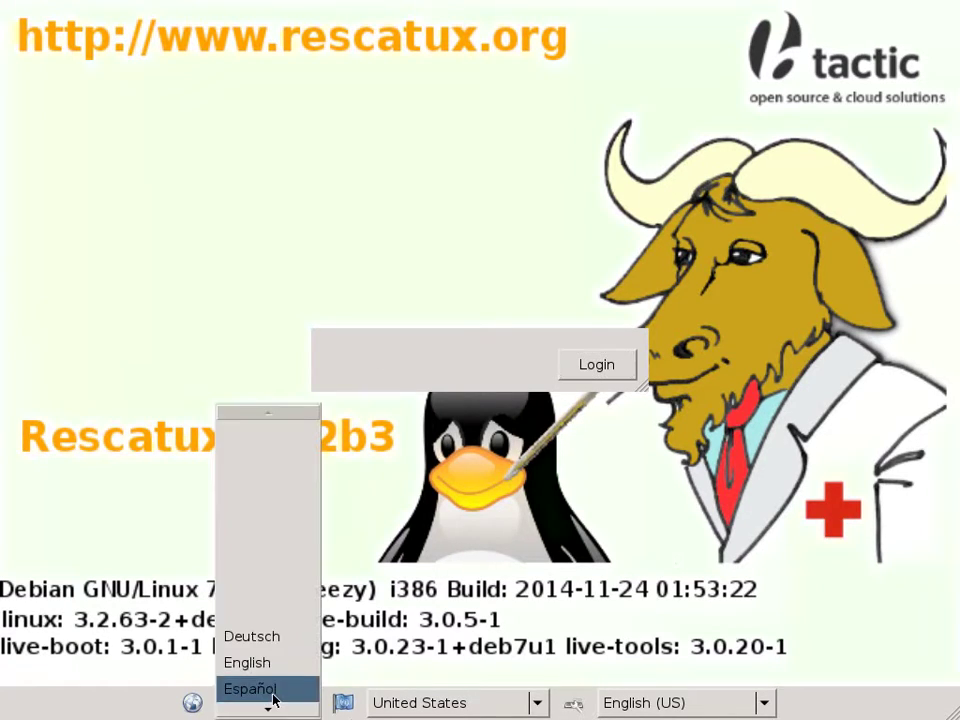
click(274, 698)
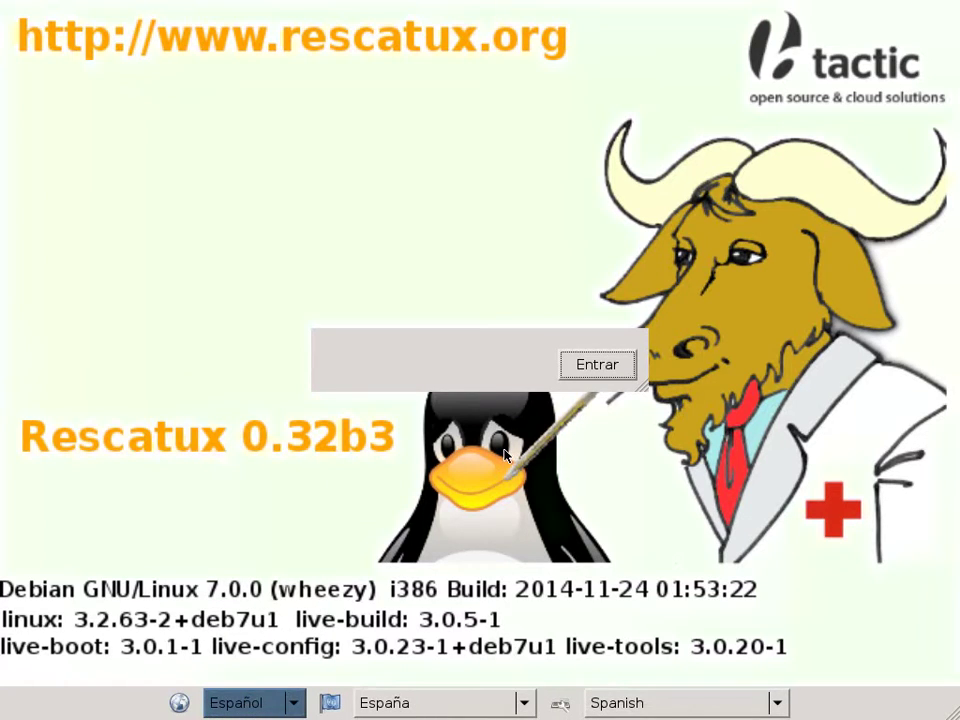
Log in to the live session and open Restore Windows MBR (BETA) in Rescapp.
click(576, 377)
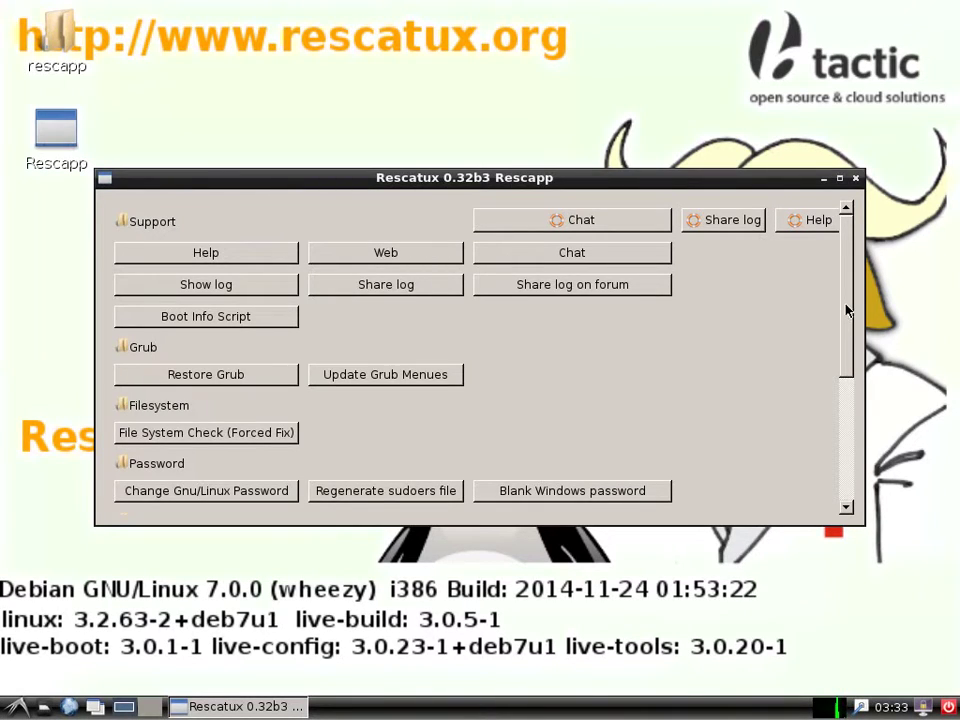
drag(846, 310, 842, 436)
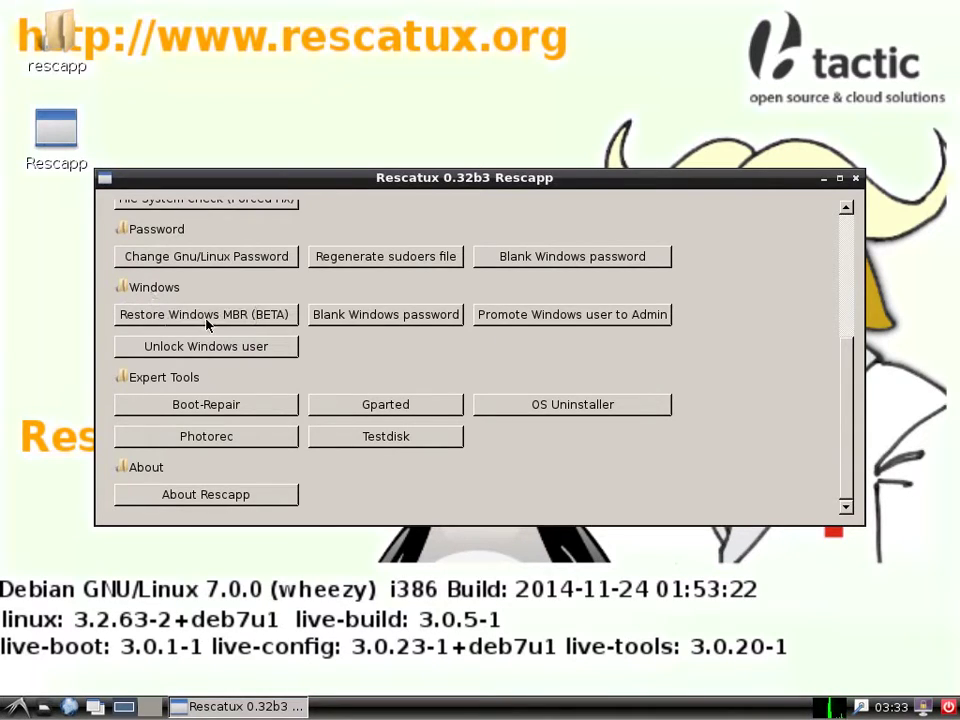
click(206, 316)
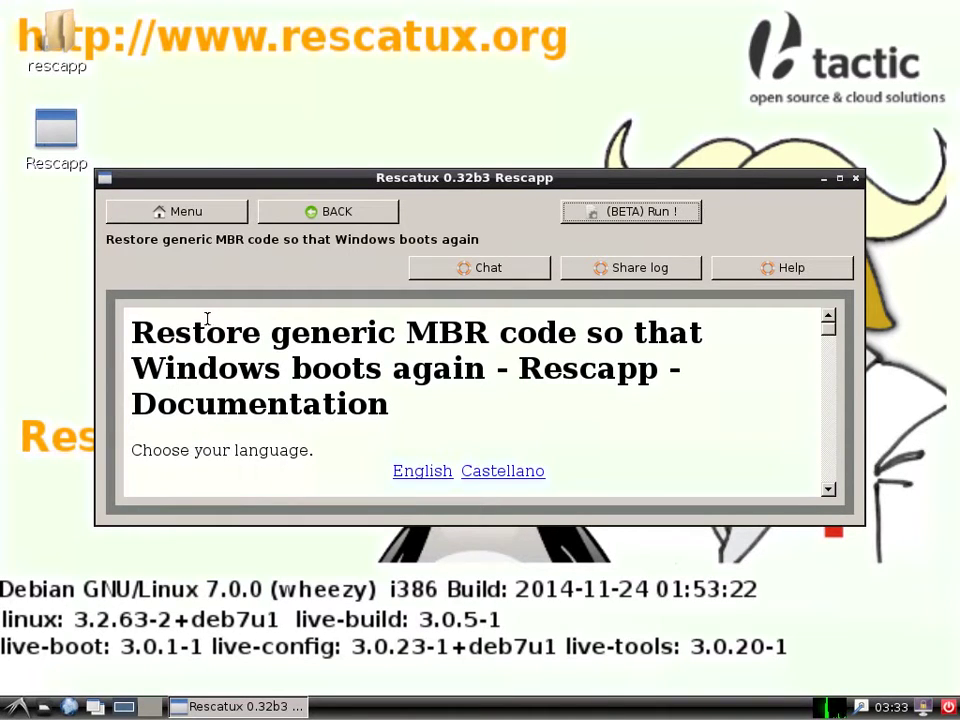
Restore the Windows MBR using sda1, disk sda, position 1, then shut down Rescatux.
click(673, 213)
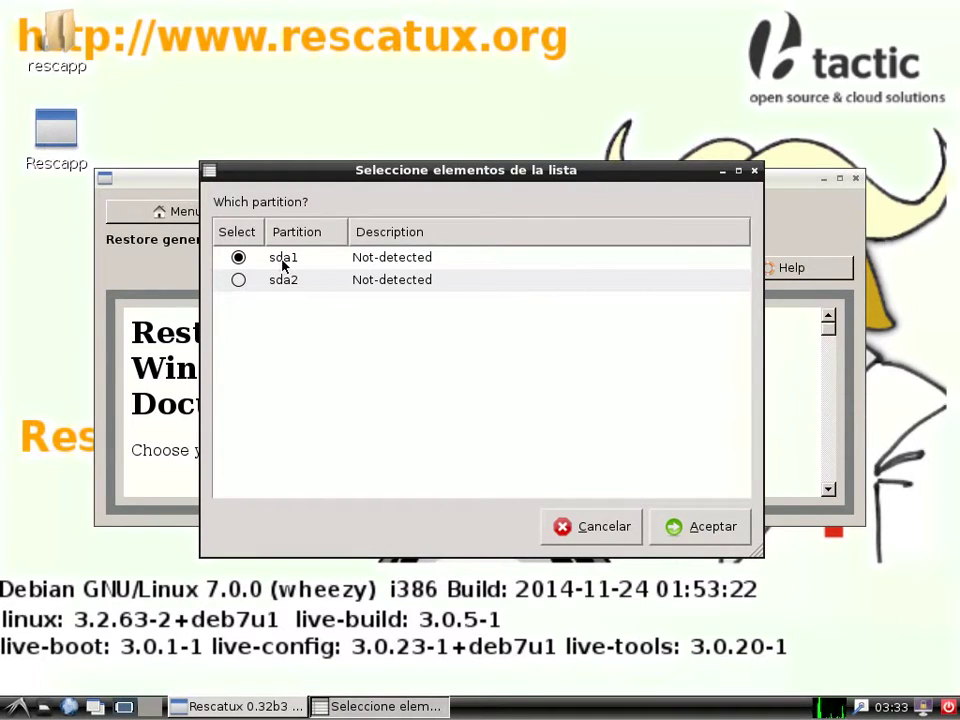
click(697, 530)
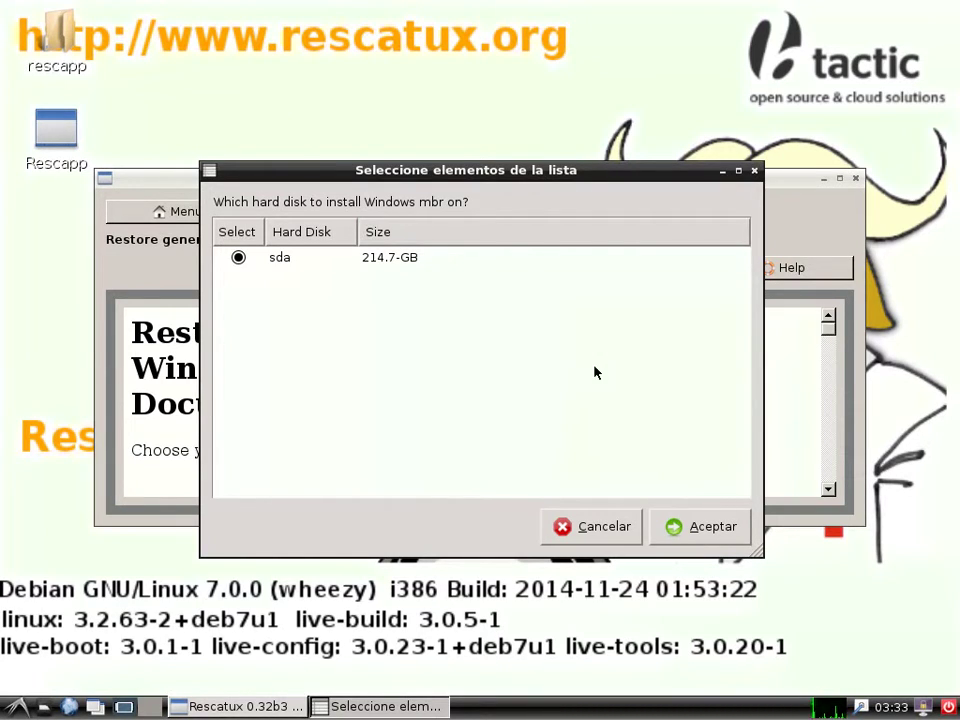
click(689, 526)
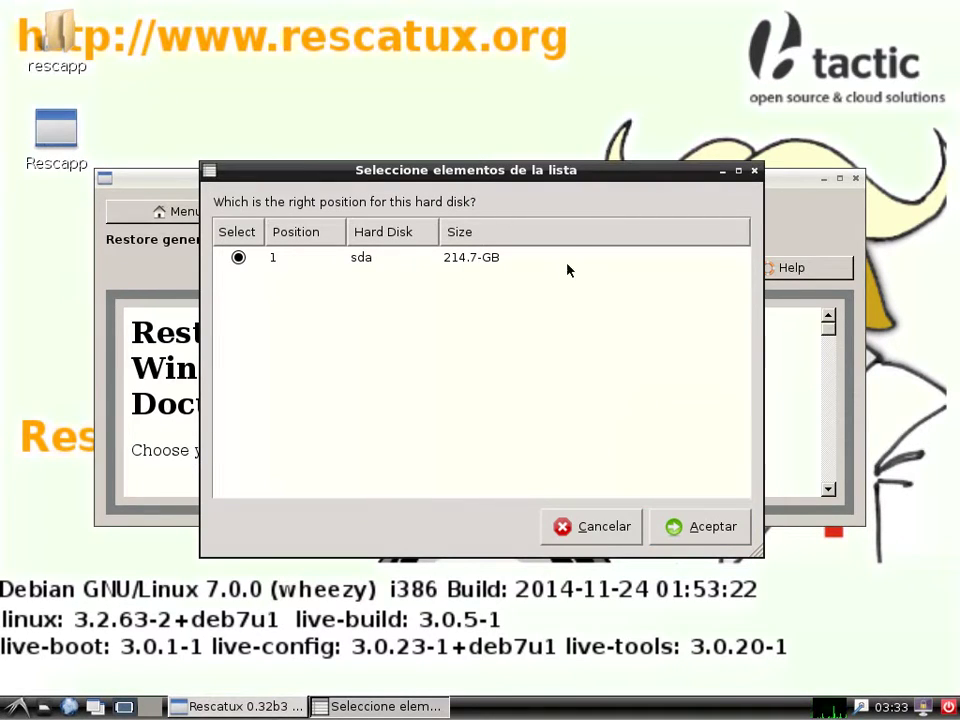
click(697, 535)
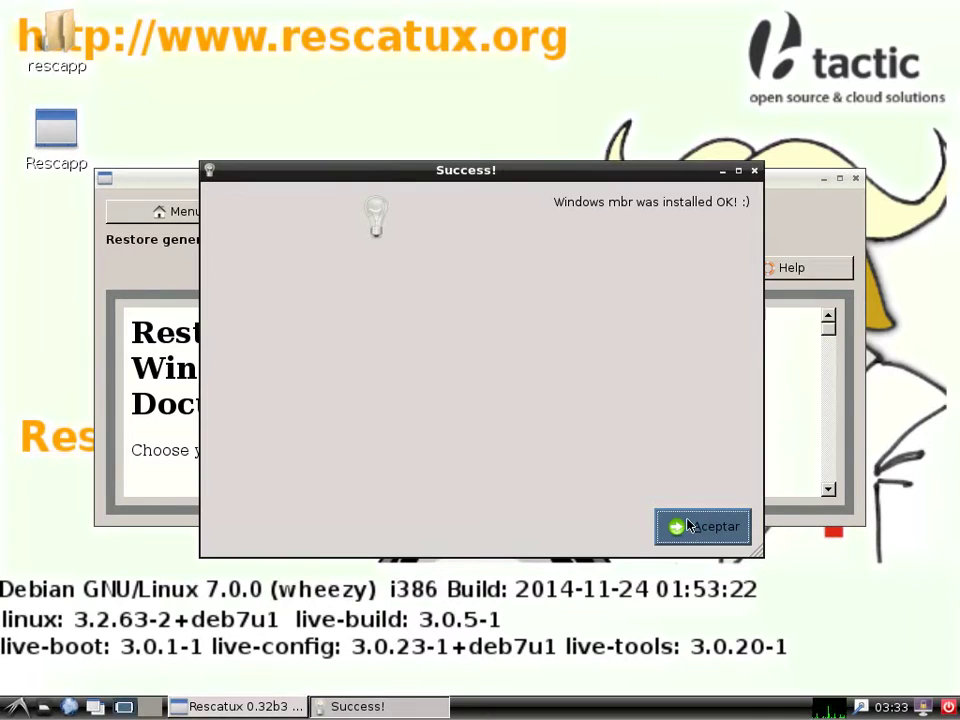
click(688, 524)
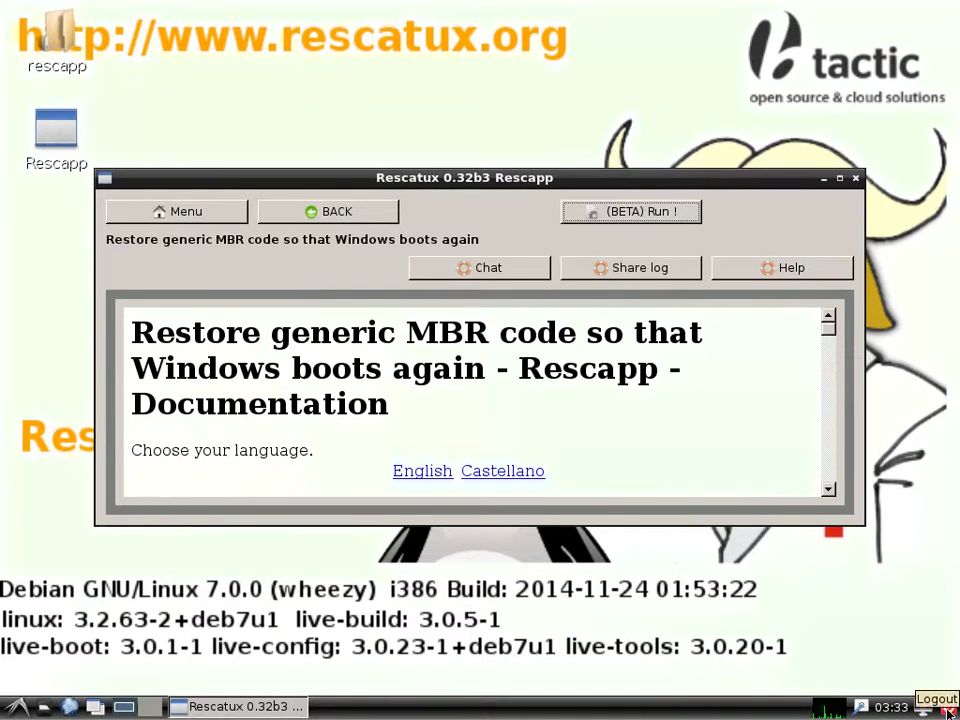
click(947, 710)
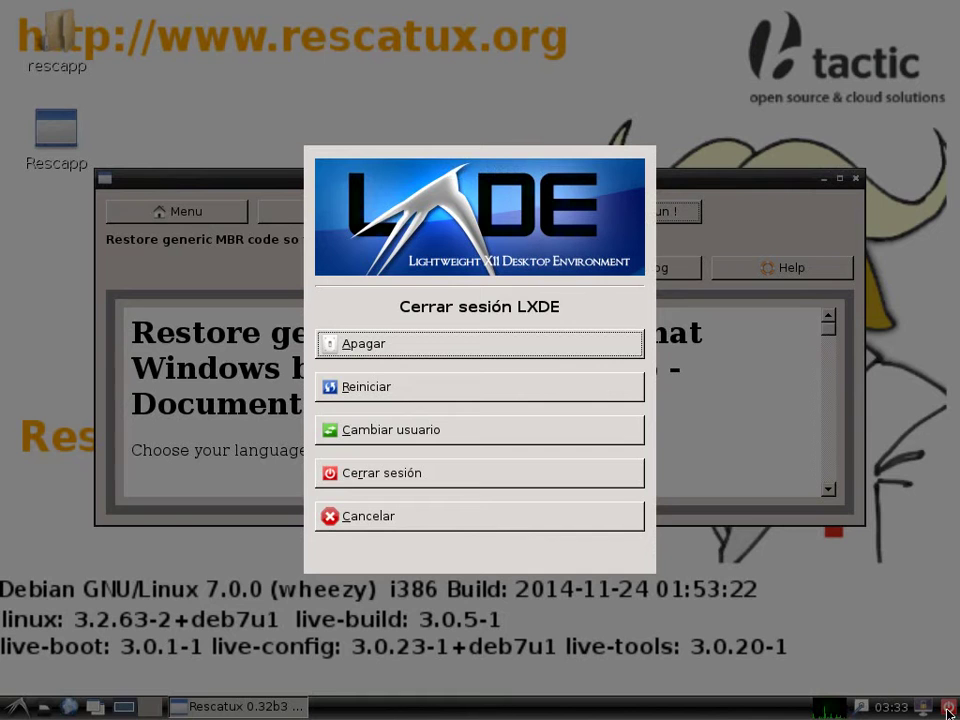
click(461, 343)
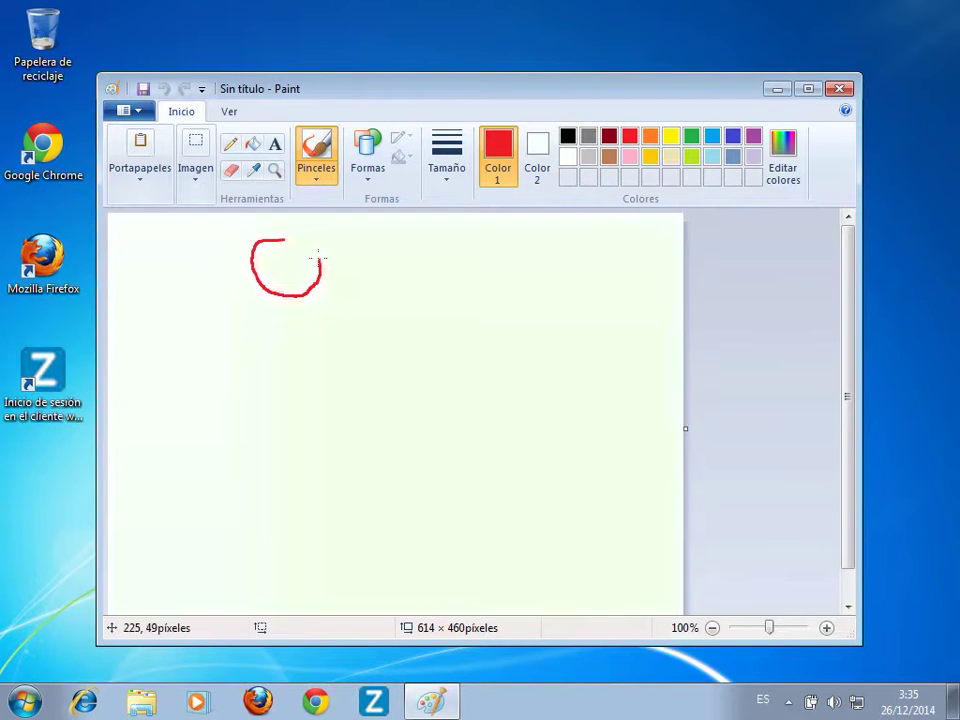
Finish the red stick figure's head and draw its smile, arms, body and legs.
mouse_move(319, 259)
mouse_down()
mouse_move(275, 240)
mouse_move(301, 267)
mouse_up()
mouse_move(288, 297)
mouse_down()
mouse_move(289, 331)
mouse_move(186, 352)
mouse_up()
mouse_move(288, 333)
mouse_down()
mouse_move(339, 352)
mouse_move(215, 500)
mouse_up()
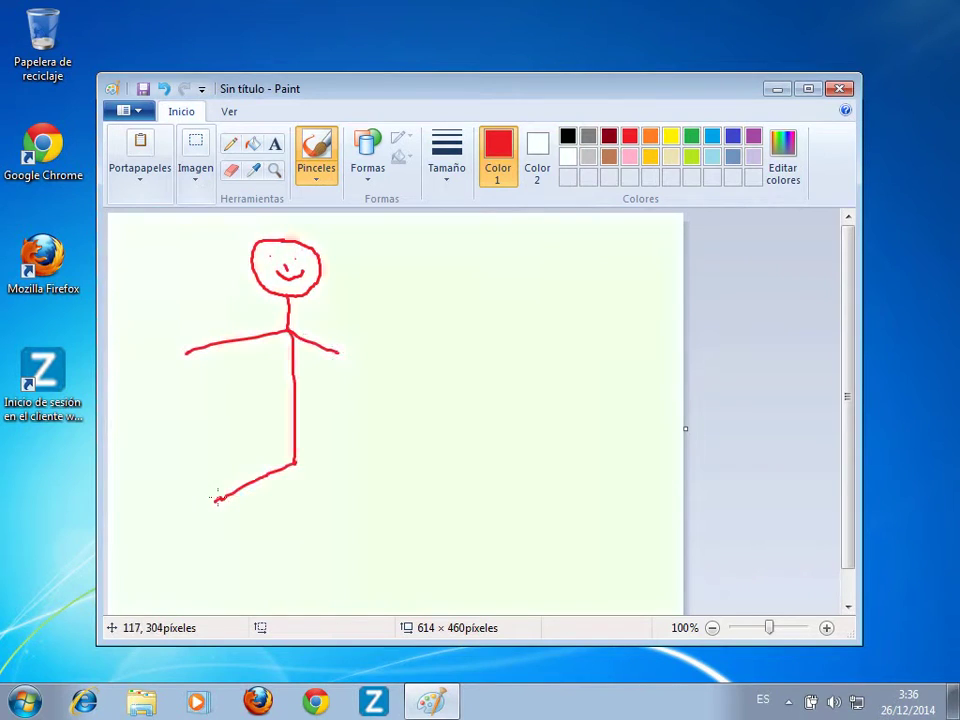
drag(294, 462, 320, 482)
Switch to black and handwrite 'Picasso' below the figure.
click(567, 135)
drag(385, 520, 396, 580)
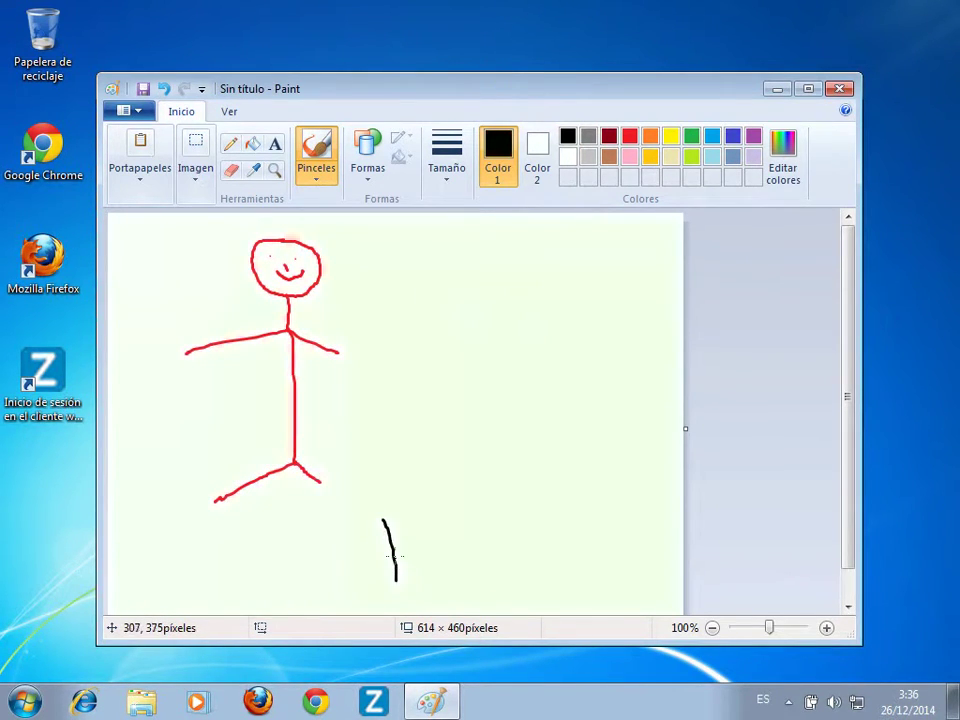
mouse_move(385, 522)
mouse_down()
mouse_move(430, 560)
mouse_move(456, 548)
mouse_up()
mouse_move(476, 528)
mouse_down()
mouse_move(507, 540)
mouse_move(517, 508)
mouse_move(523, 531)
mouse_move(515, 535)
mouse_move(539, 510)
mouse_move(533, 537)
mouse_up()
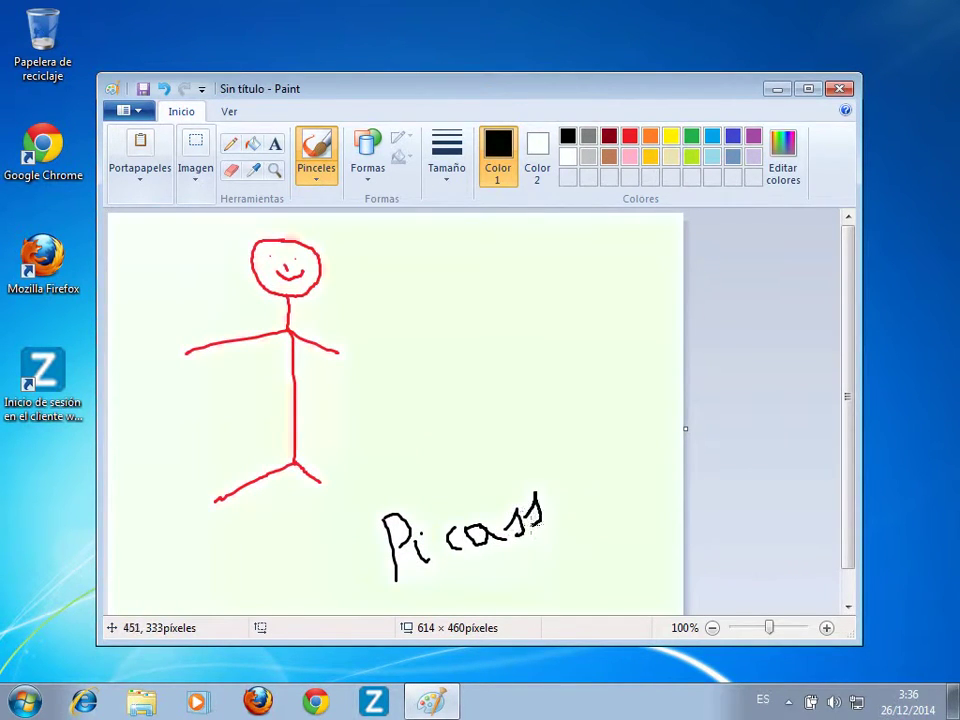
mouse_move(553, 493)
mouse_down()
mouse_move(567, 495)
mouse_move(548, 490)
mouse_move(601, 538)
mouse_move(430, 578)
mouse_up()
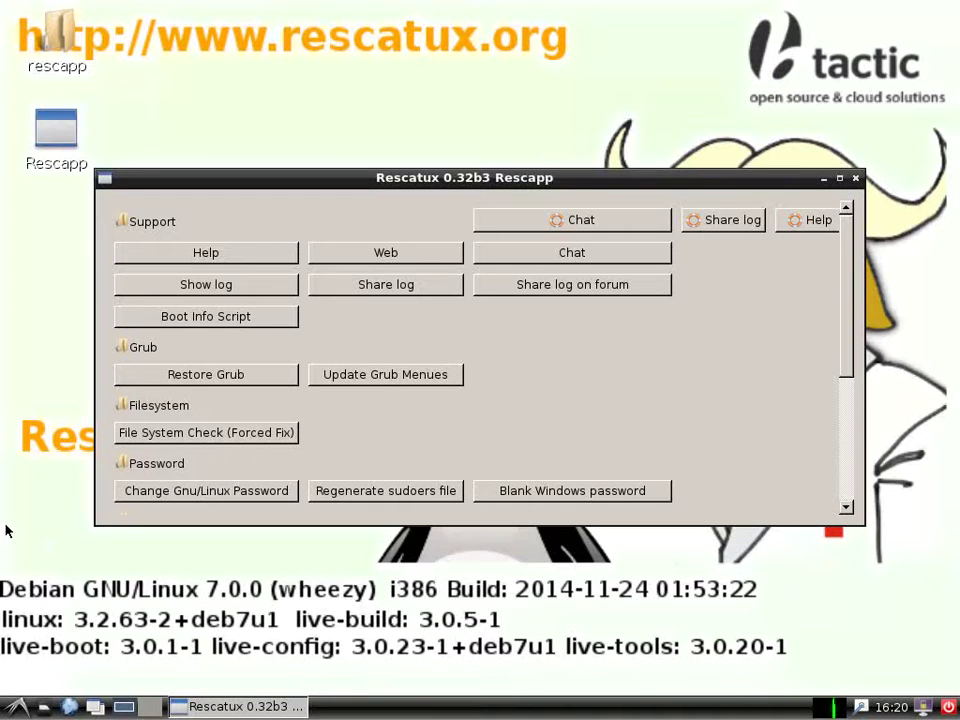
Restore GRUB into disk sda's MBR using Ubuntu partition sda5, then dismiss the success message.
click(190, 377)
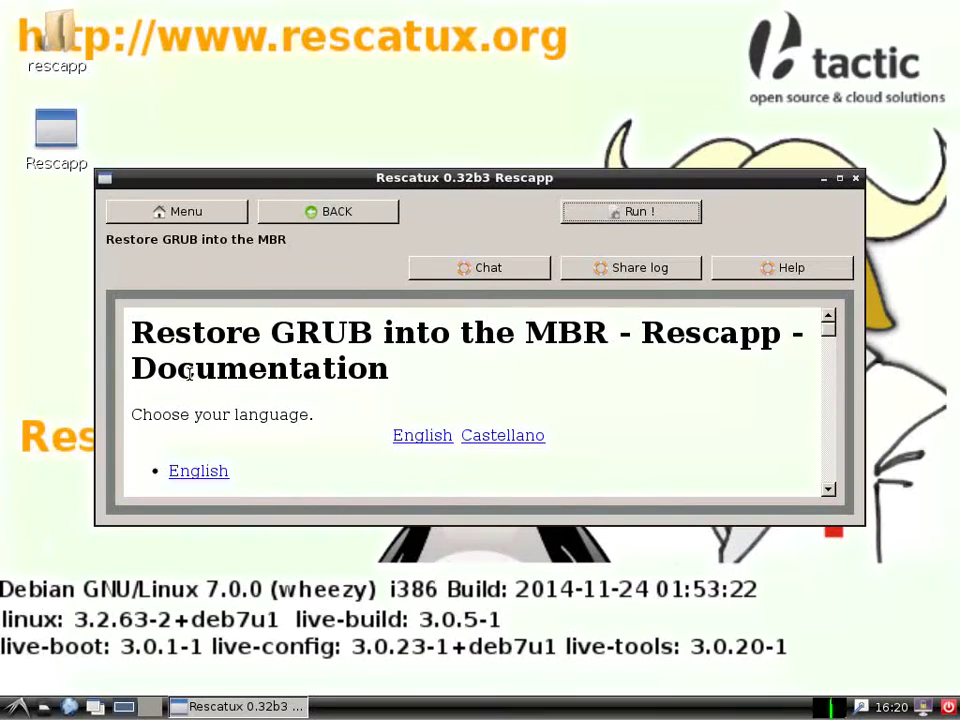
click(624, 214)
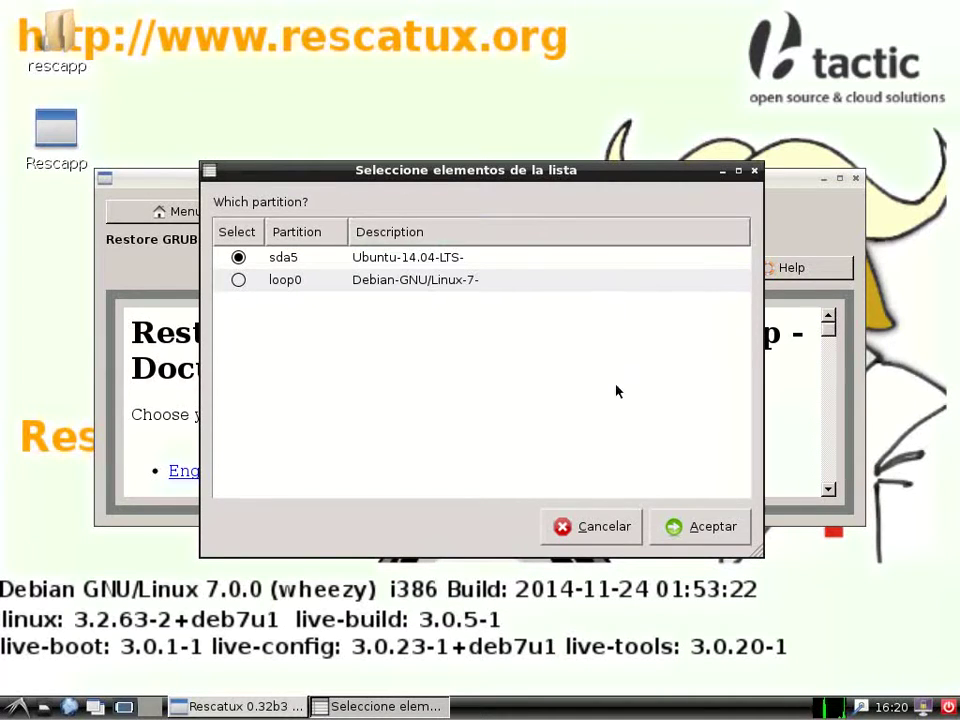
click(690, 529)
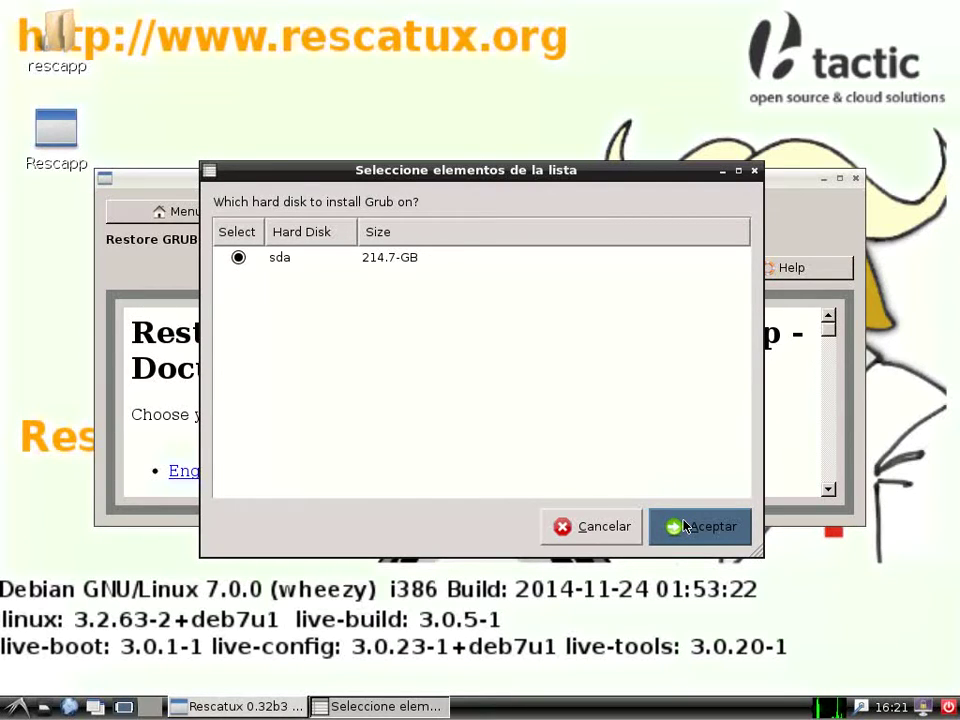
click(685, 527)
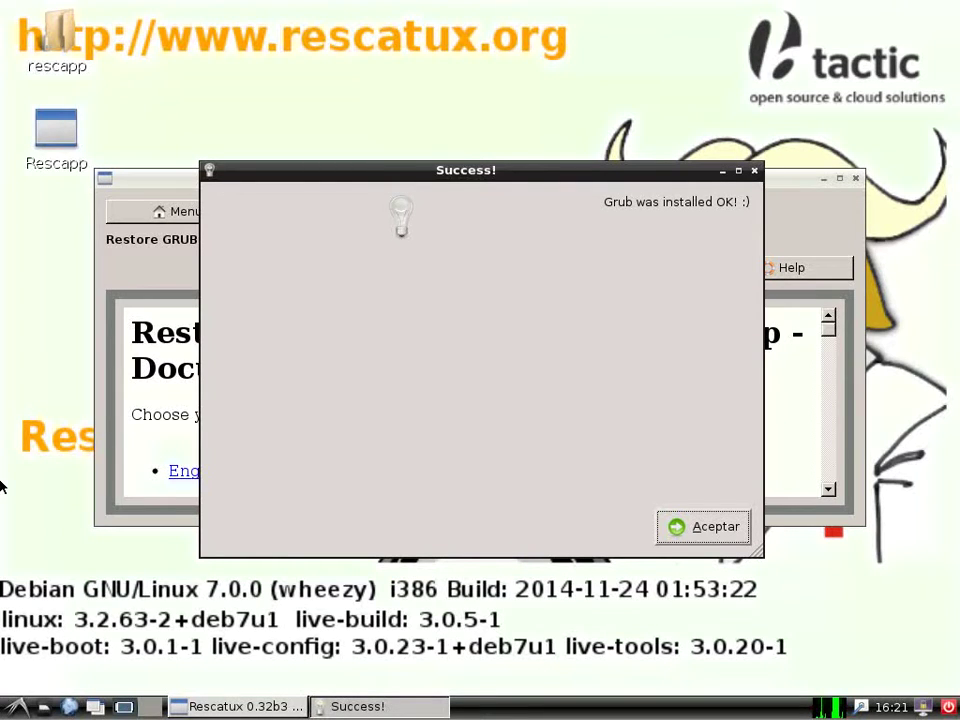
click(680, 522)
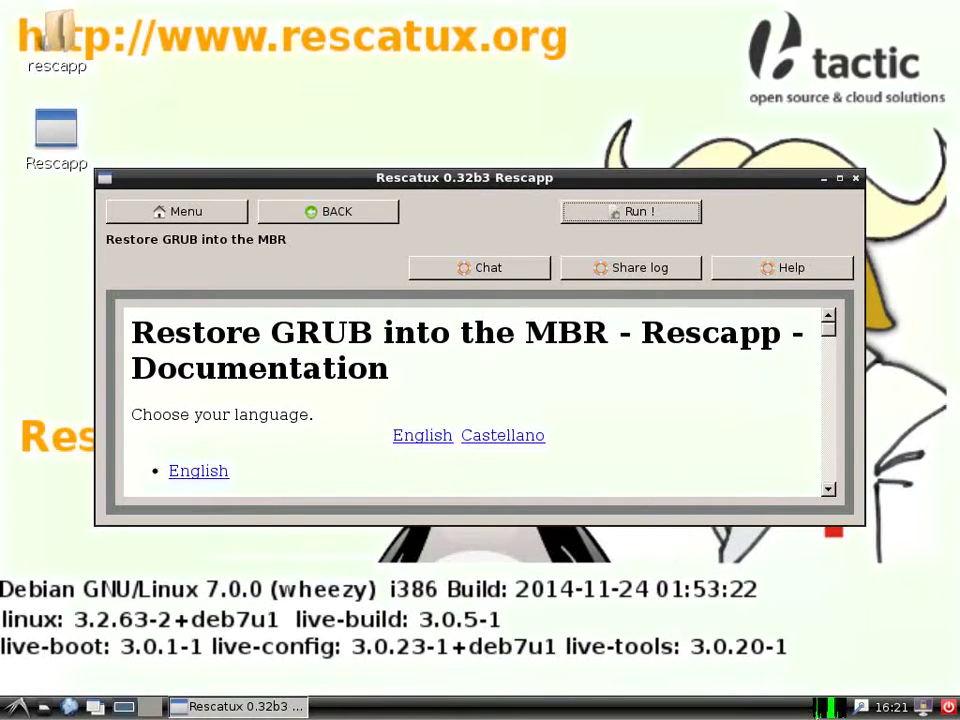
Power off the Rescatux live system and boot the default Ubuntu entry at the GRUB menu.
click(948, 708)
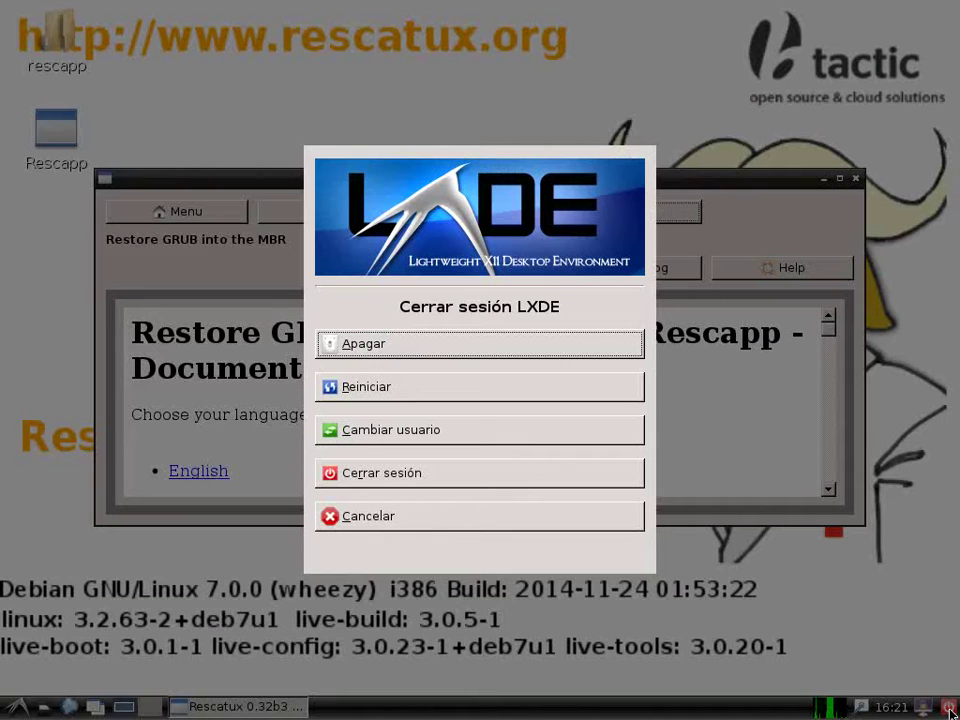
click(466, 346)
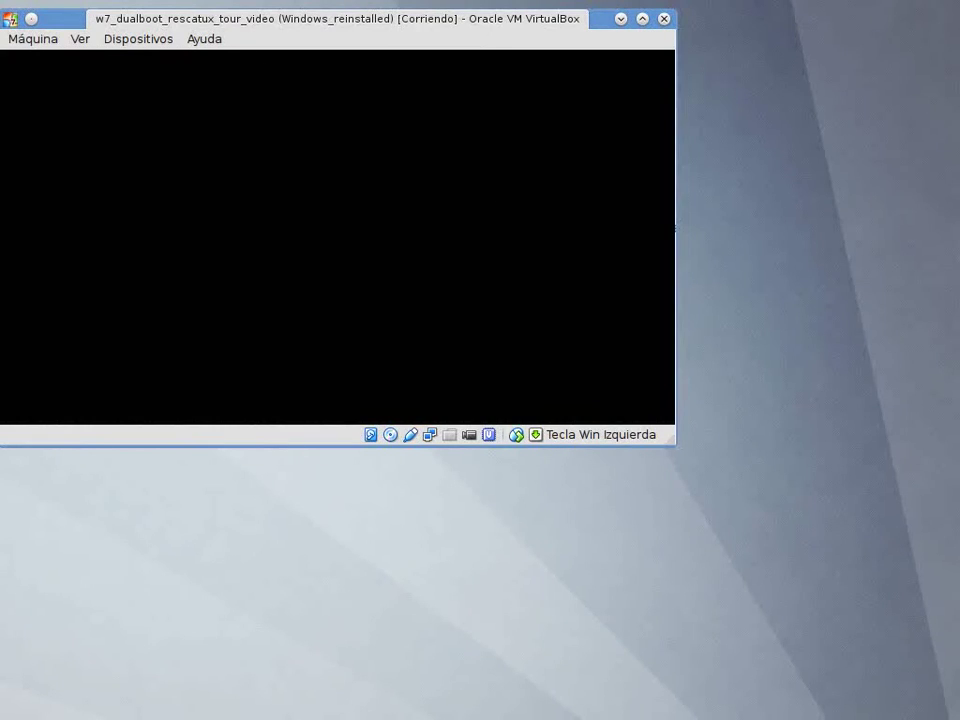
key(Return)
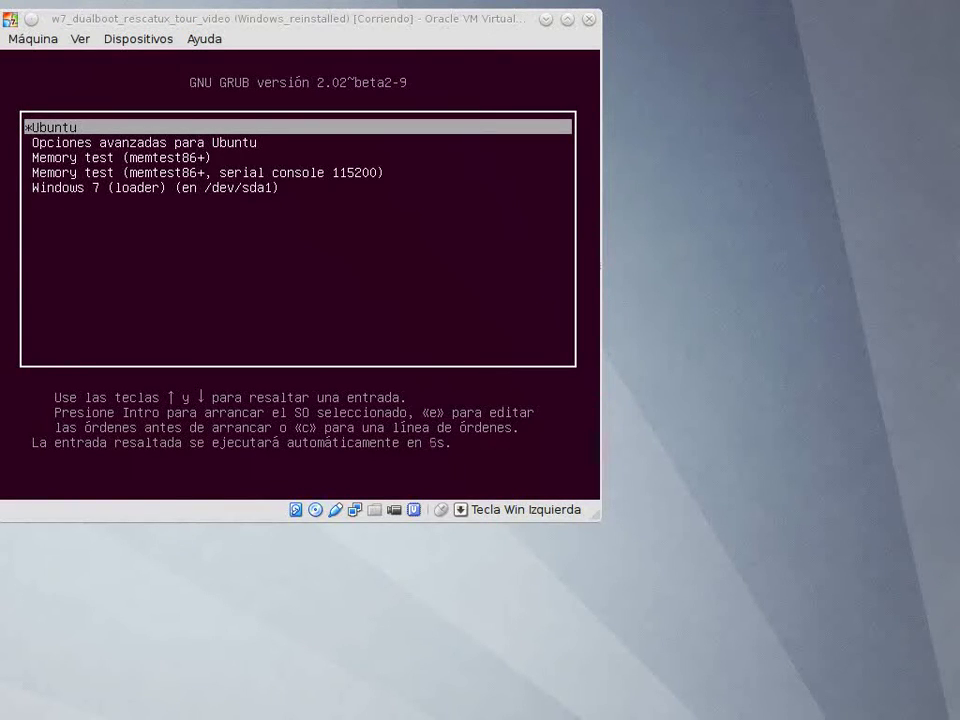
key(Return)
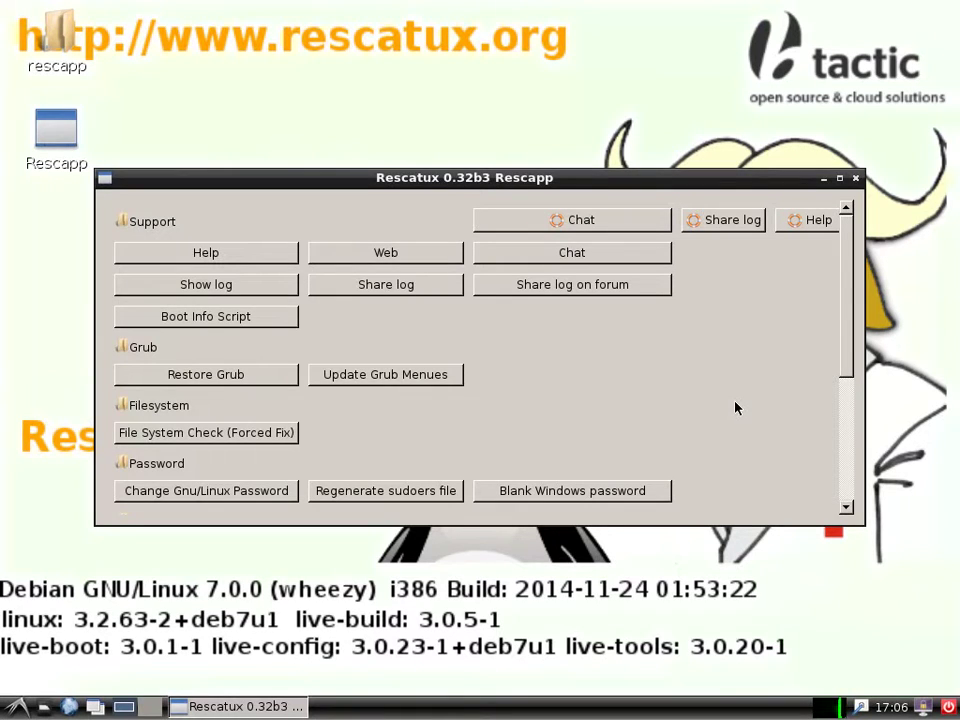
Launch the GParted partition editor from Rescapp.
drag(848, 349, 846, 508)
click(355, 410)
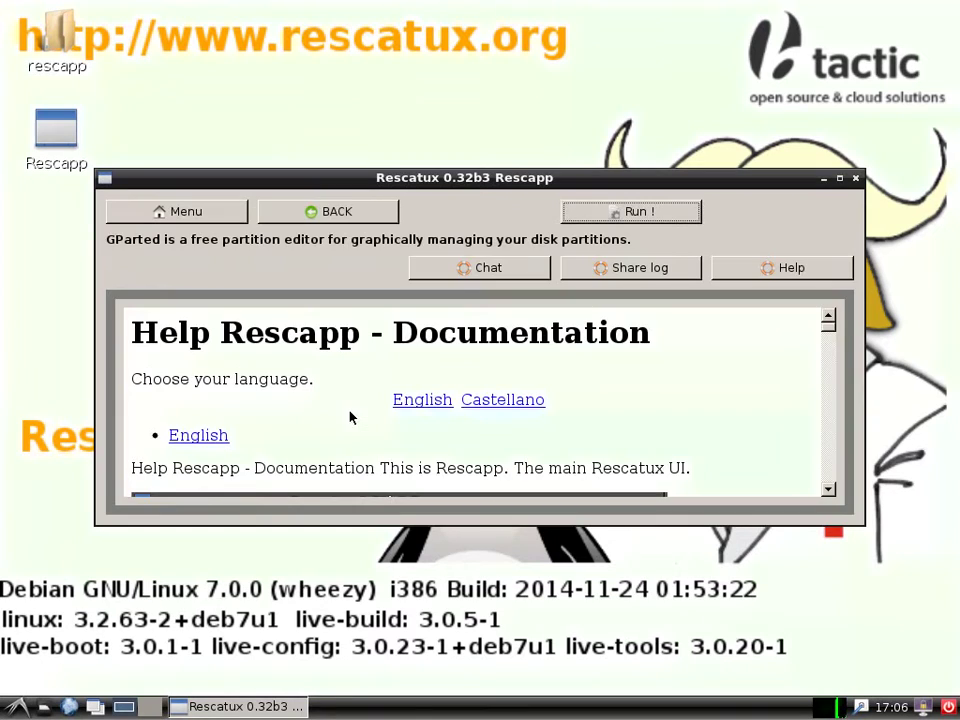
click(671, 212)
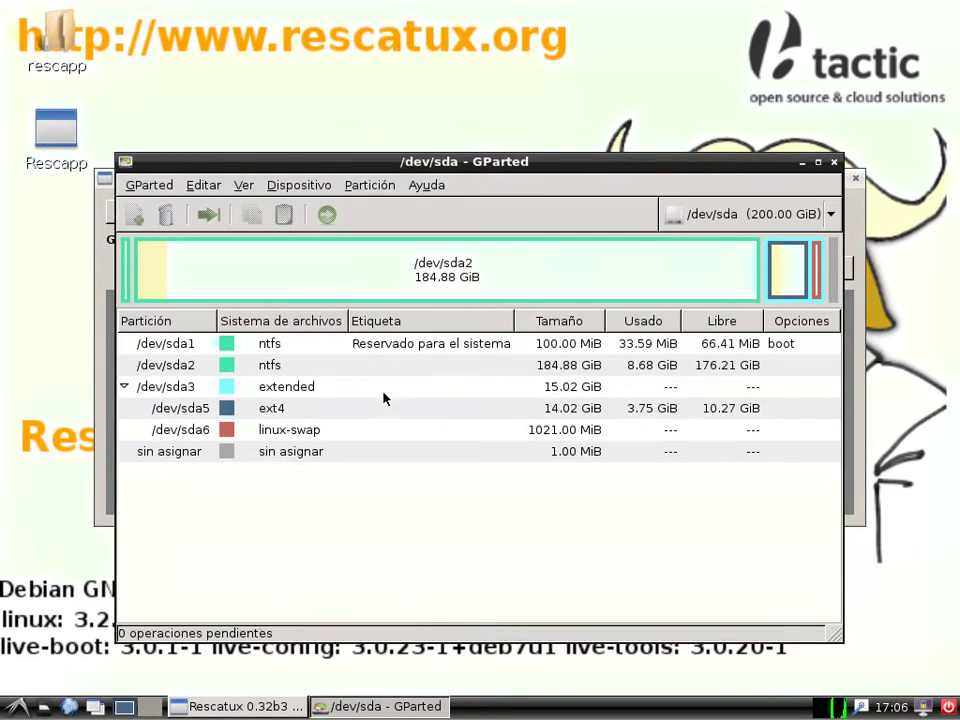
Queue deletion of the NTFS partitions /dev/sda2 and /dev/sda1.
click(380, 368)
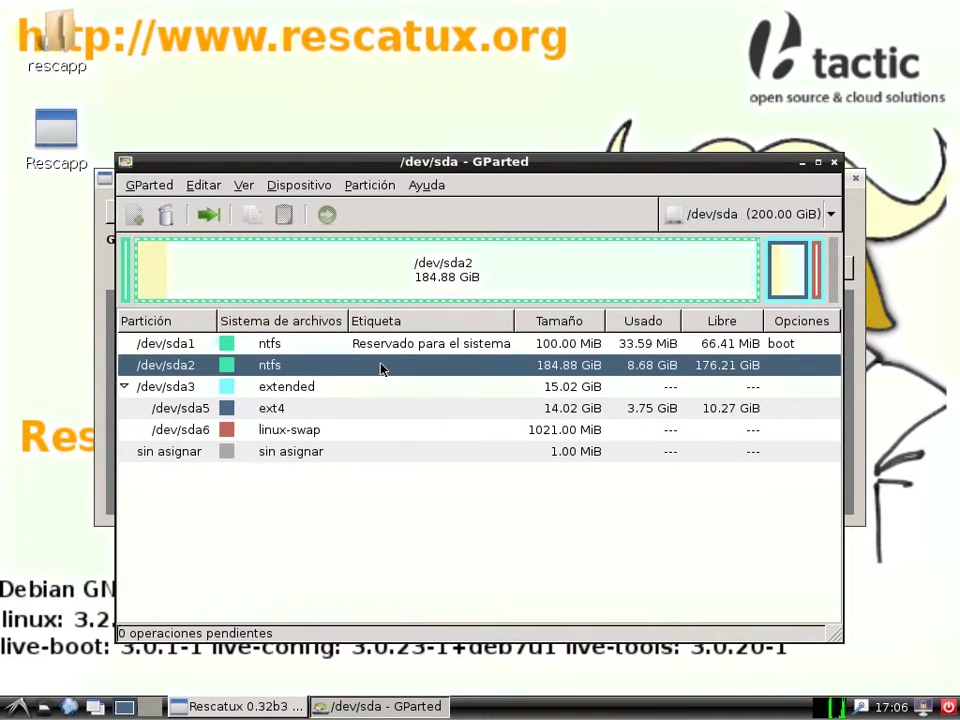
right_click(380, 368)
click(455, 393)
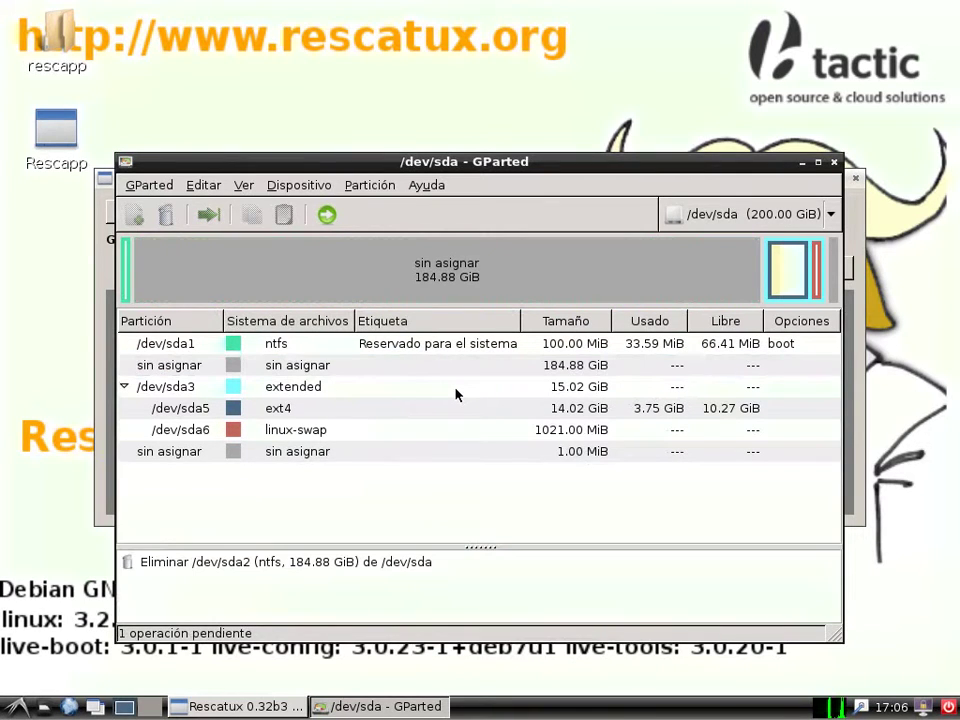
click(334, 343)
right_click(333, 343)
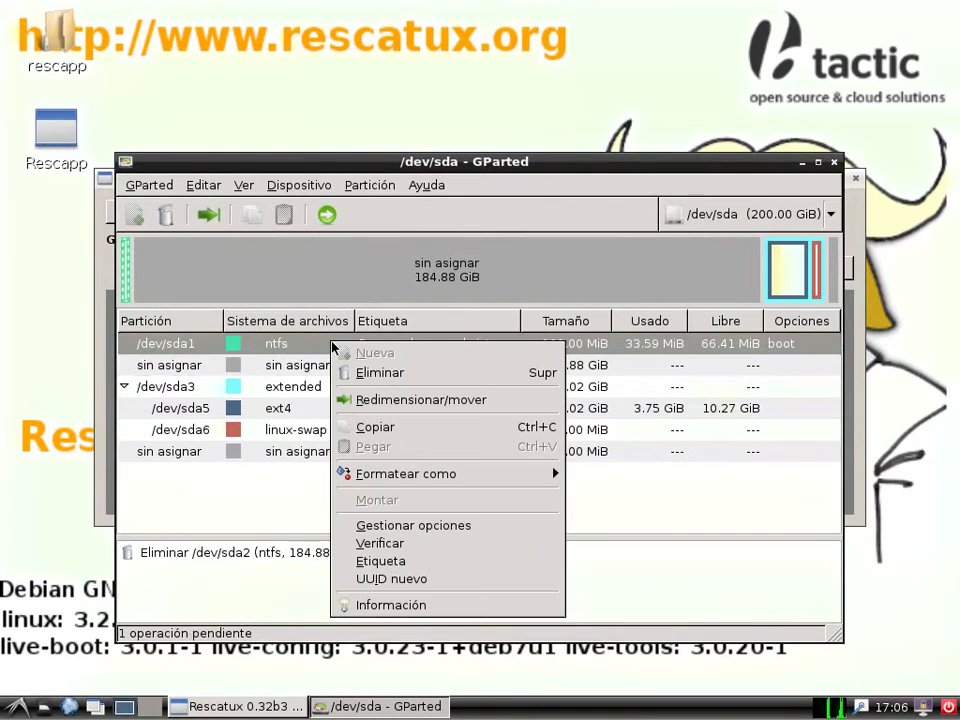
click(362, 374)
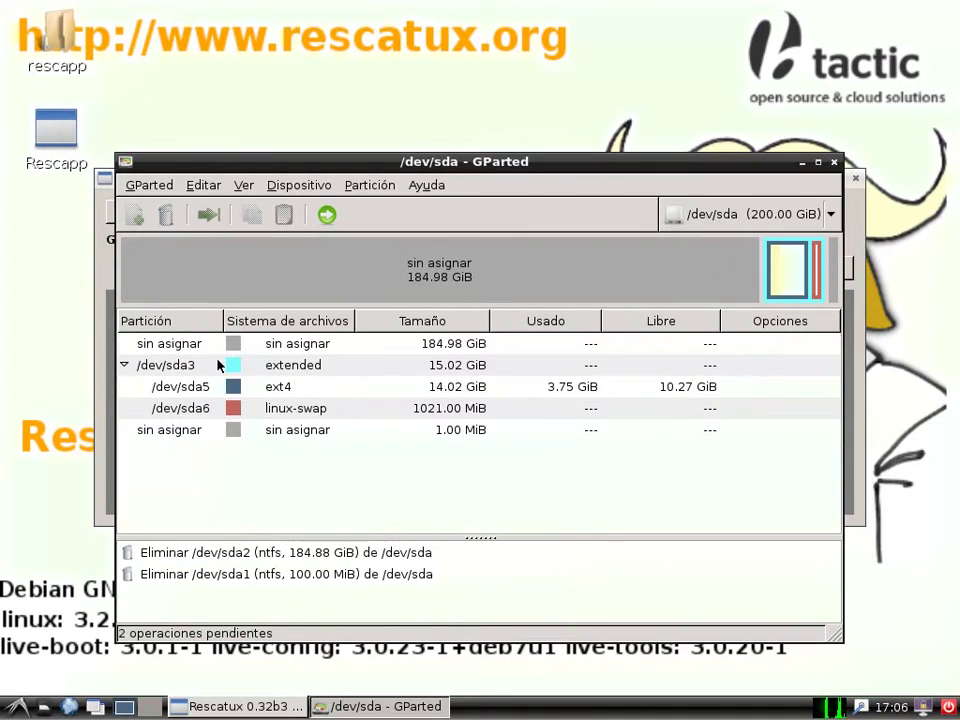
Apply the pending deletions, leaving 184.98 GiB unallocated, and close the report.
click(262, 346)
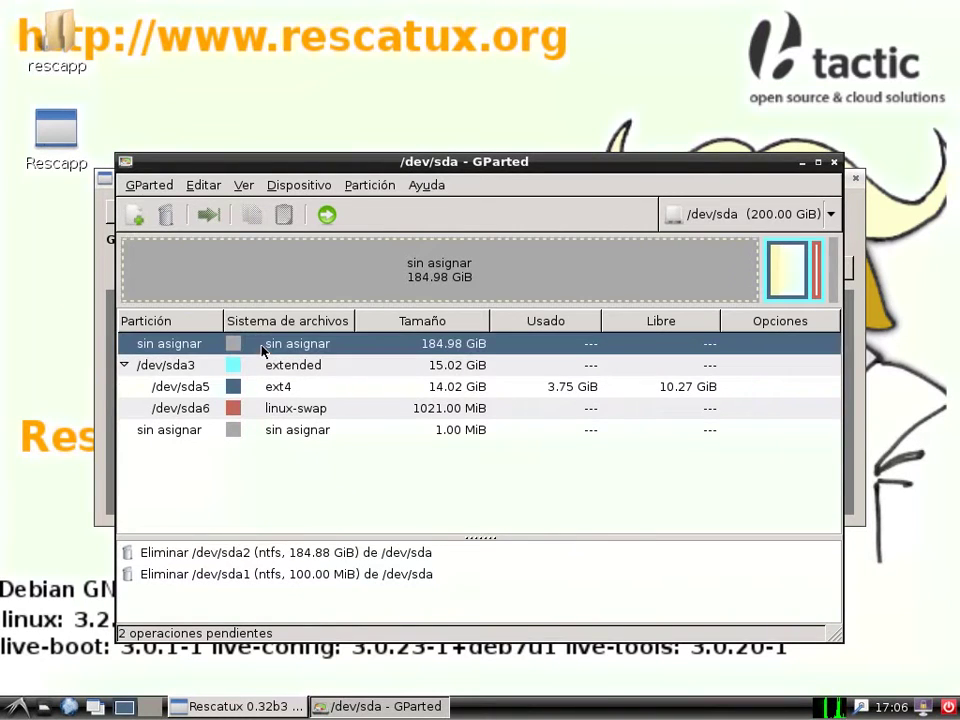
click(284, 395)
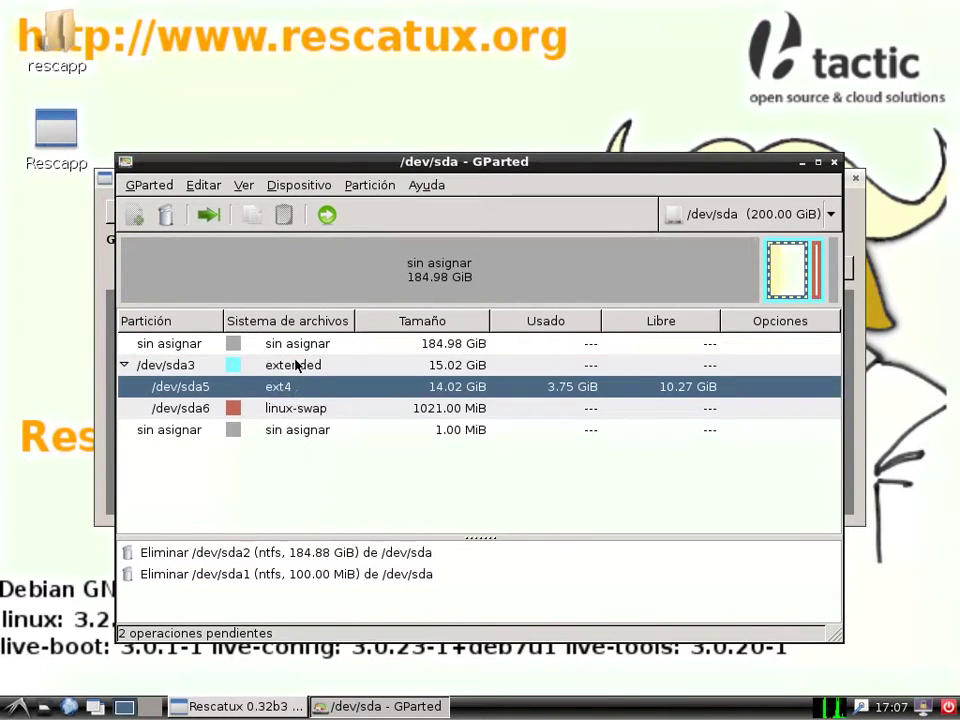
click(296, 364)
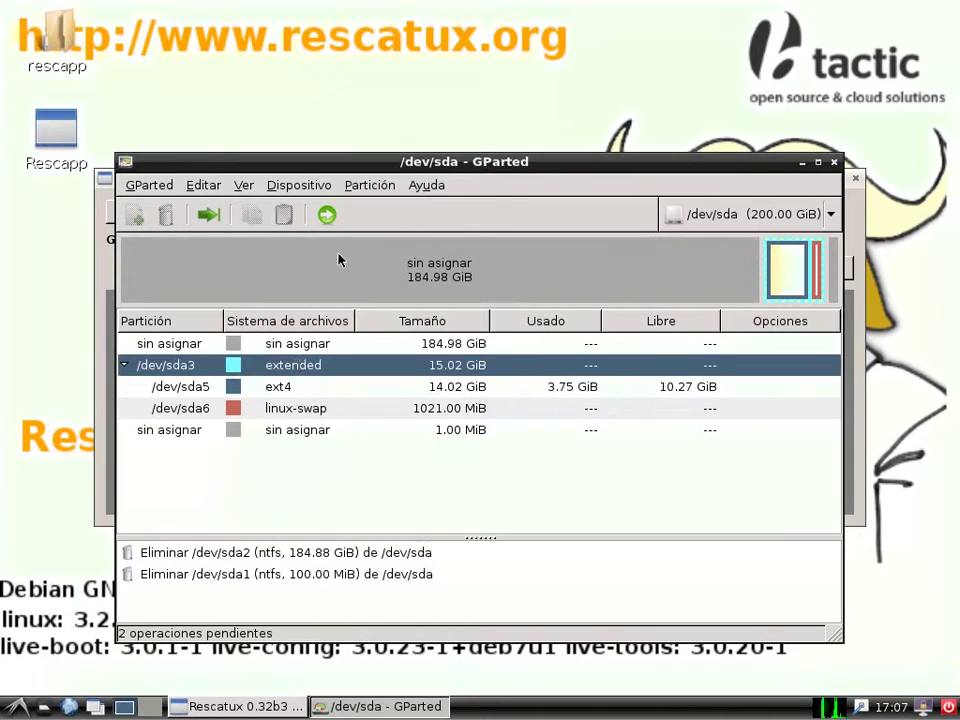
click(327, 214)
click(634, 485)
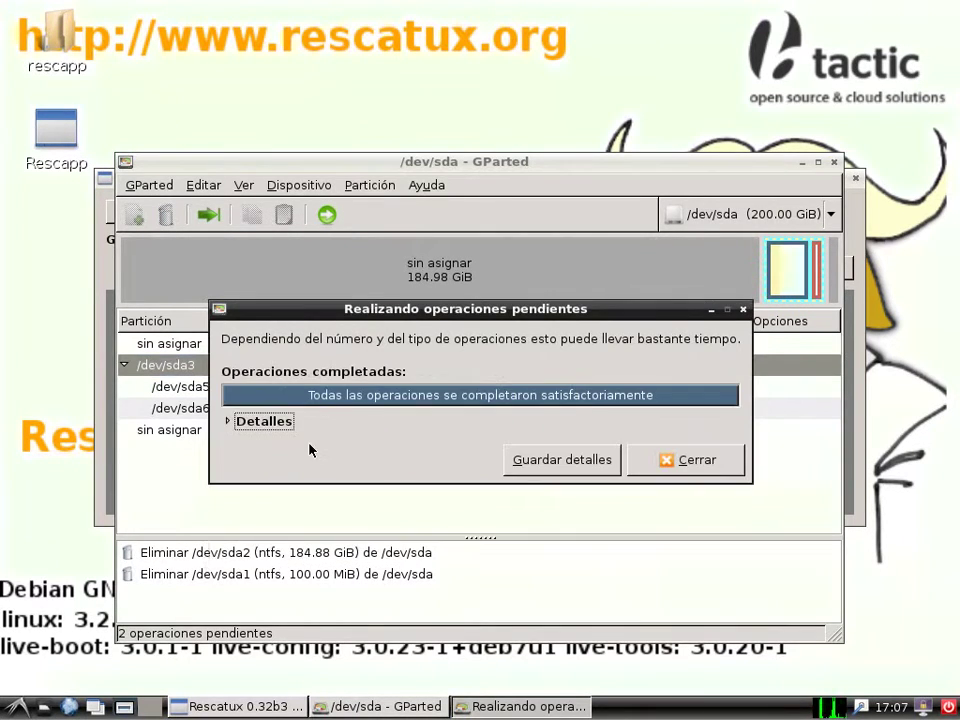
click(730, 459)
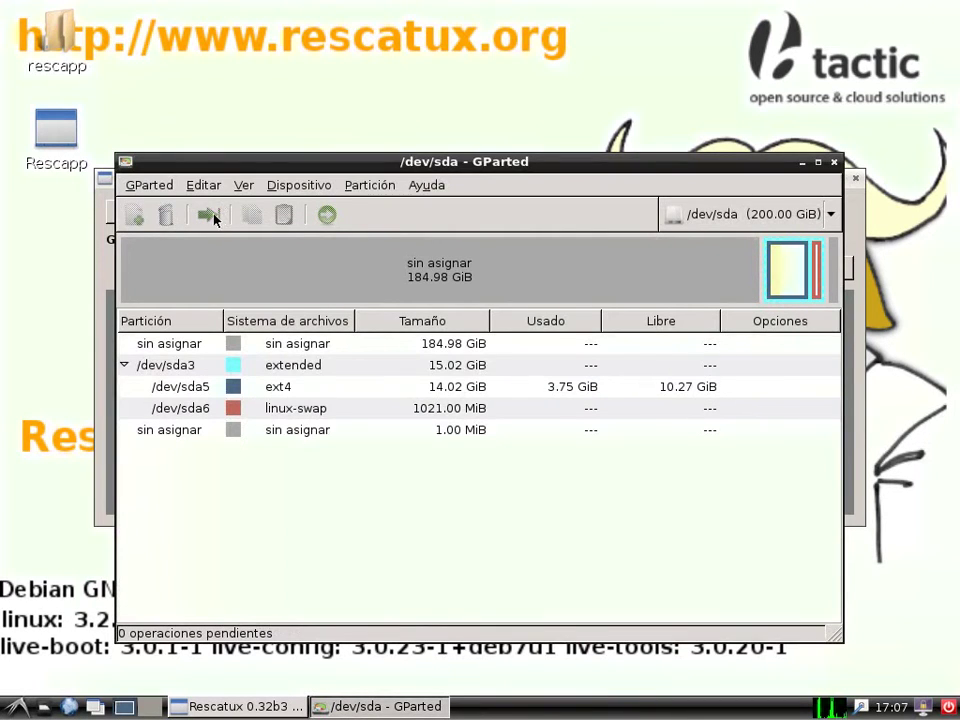
Extend the extended partition /dev/sda3 to start at the beginning of the disk.
click(322, 367)
click(210, 215)
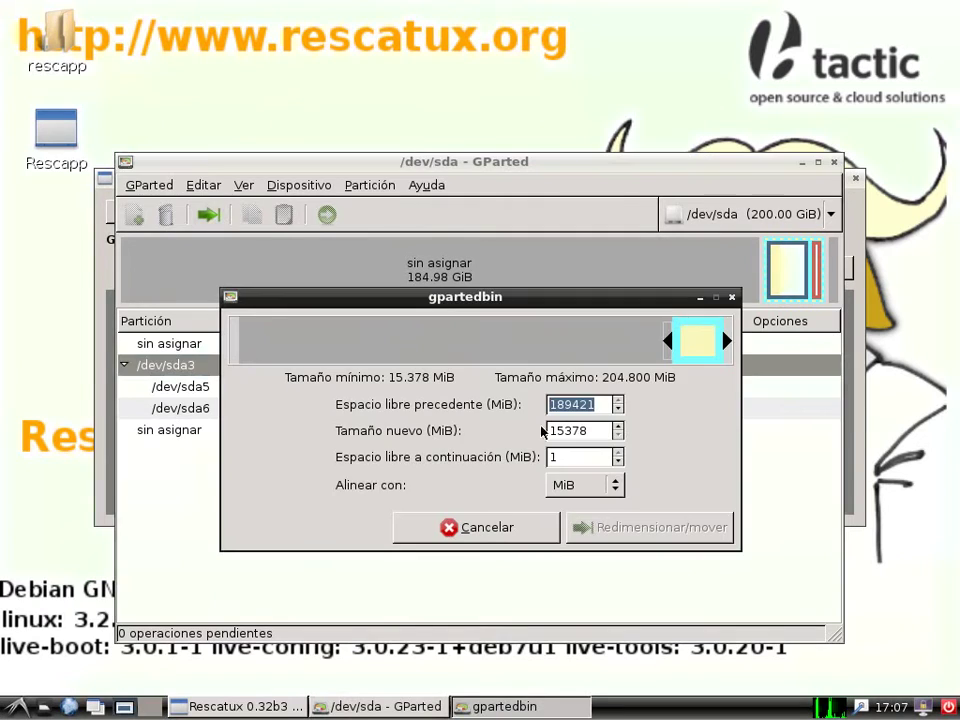
drag(674, 341, 79, 366)
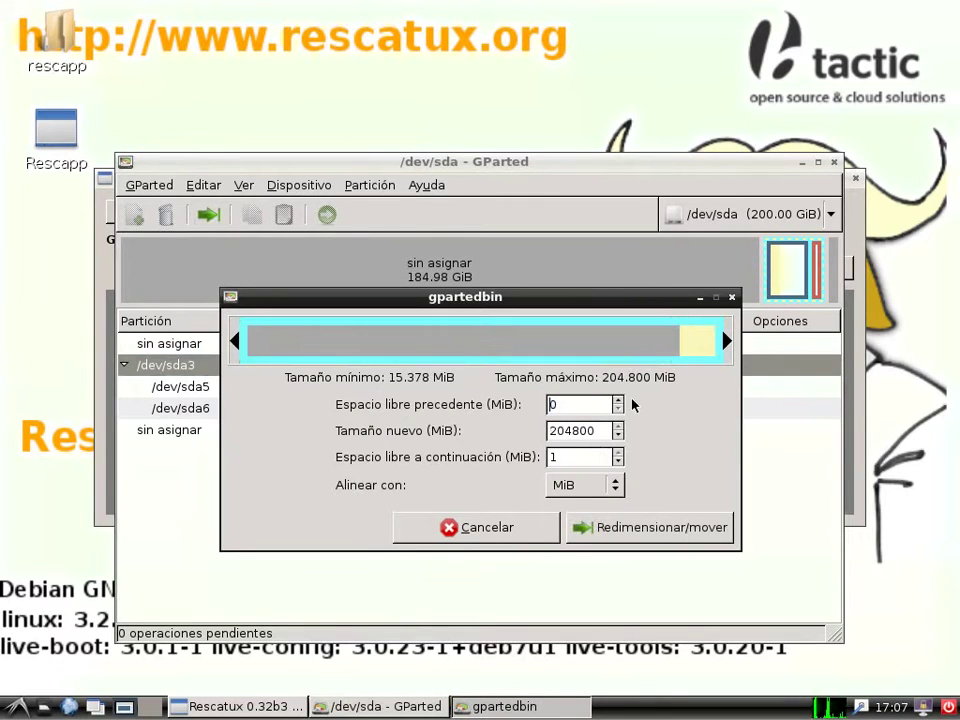
click(618, 461)
click(636, 535)
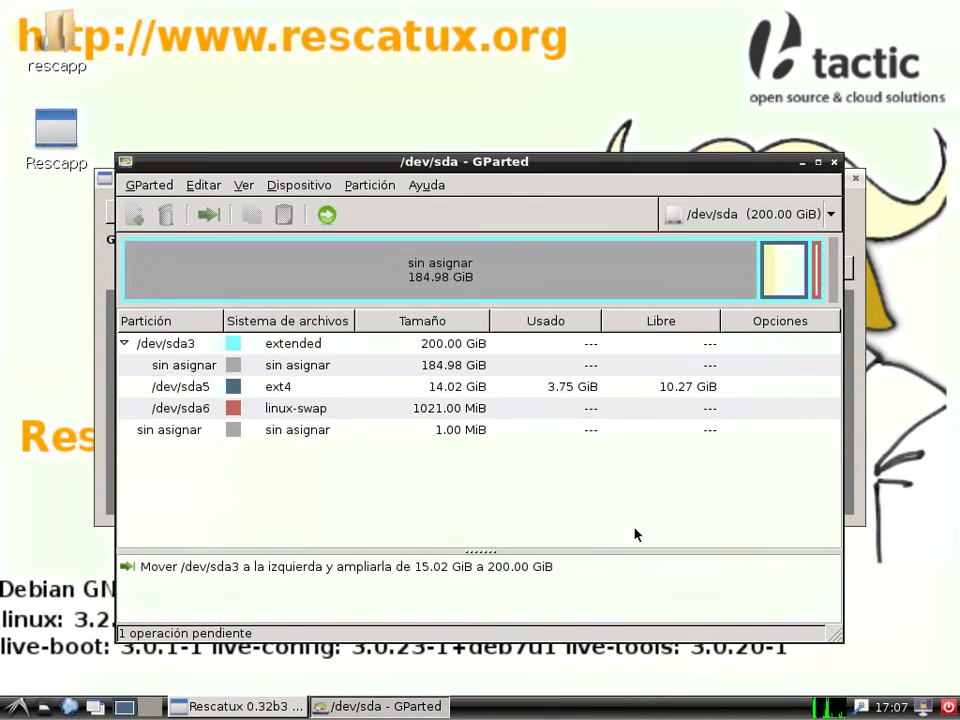
Stretch ext4 /dev/sda5 left into the free space and apply all pending operations.
click(279, 386)
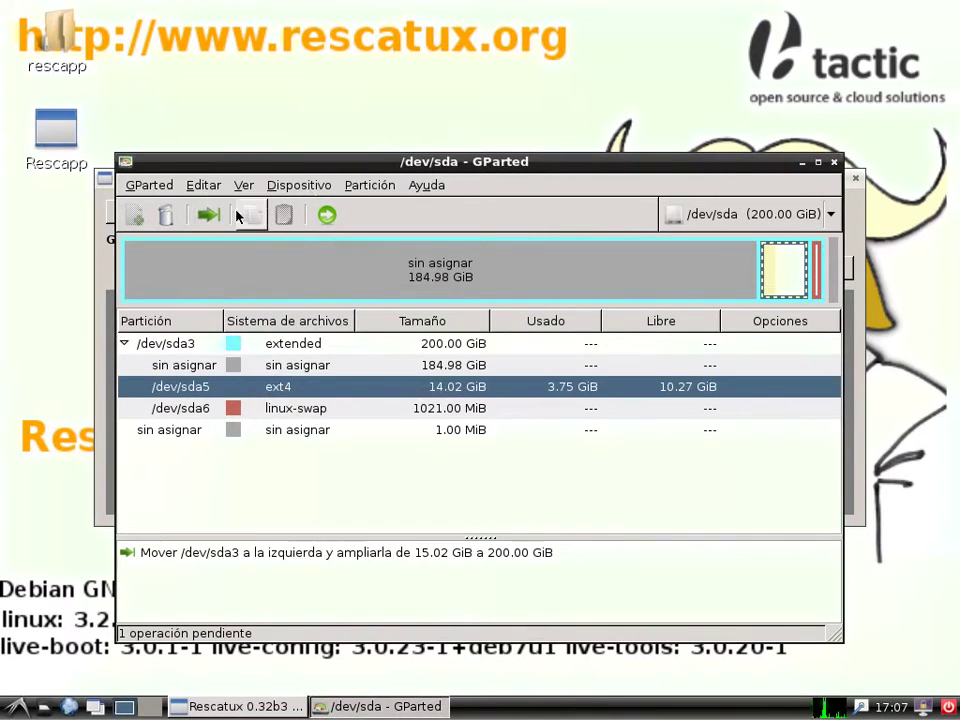
click(208, 214)
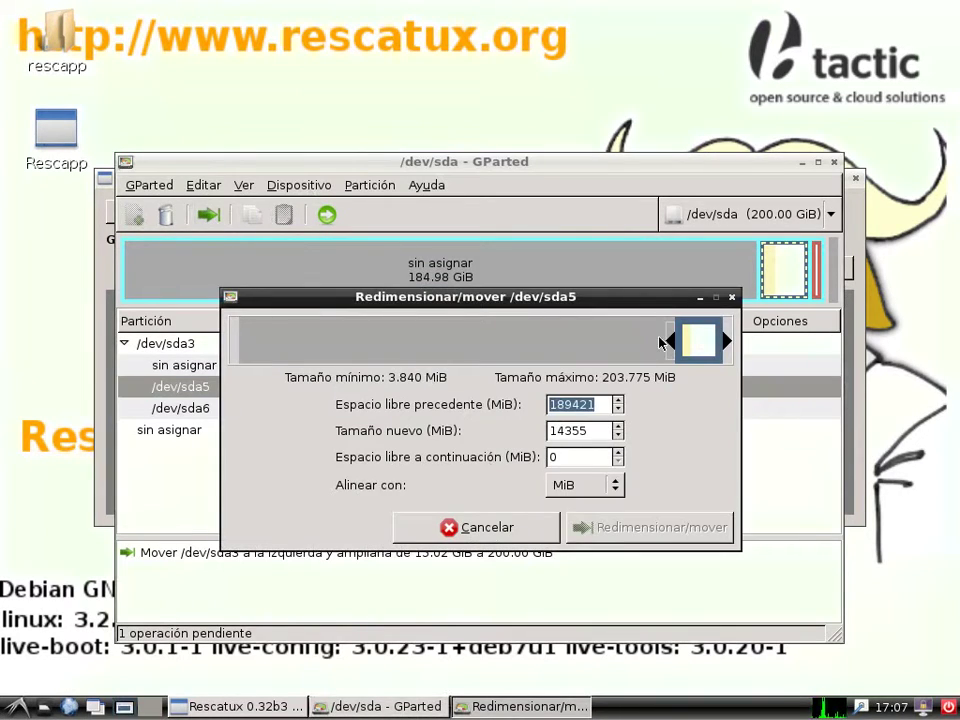
drag(674, 342, 236, 342)
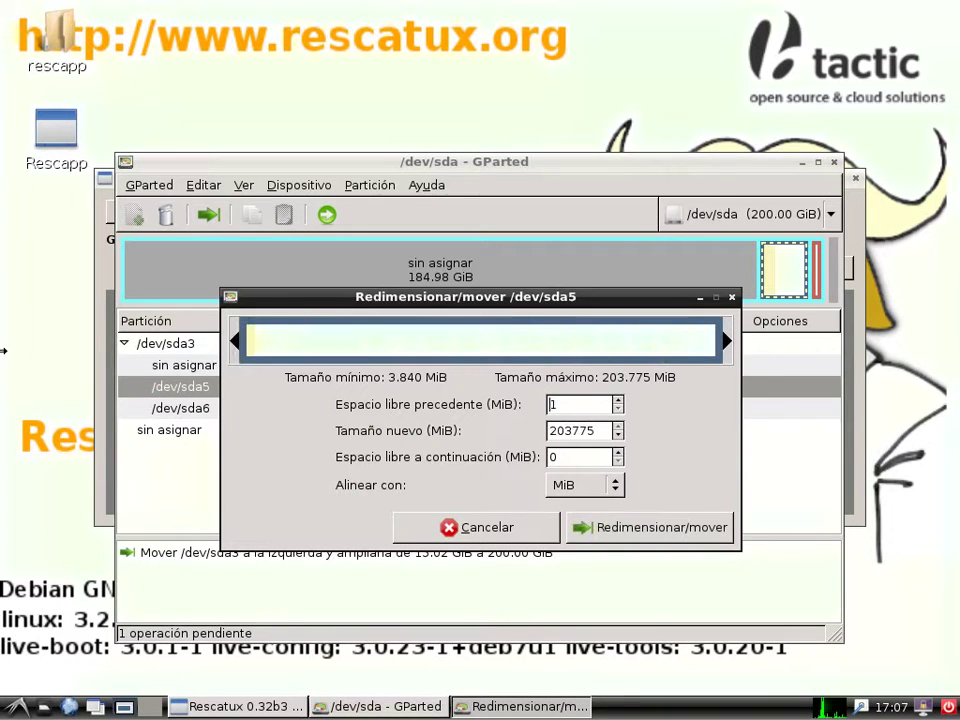
click(620, 400)
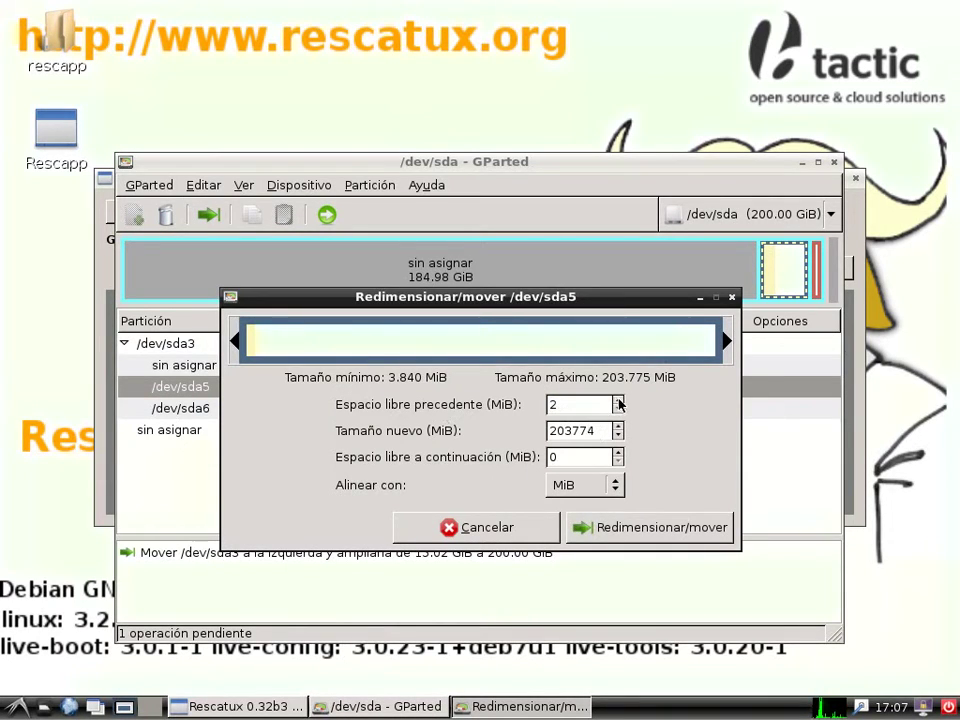
click(620, 407)
click(633, 521)
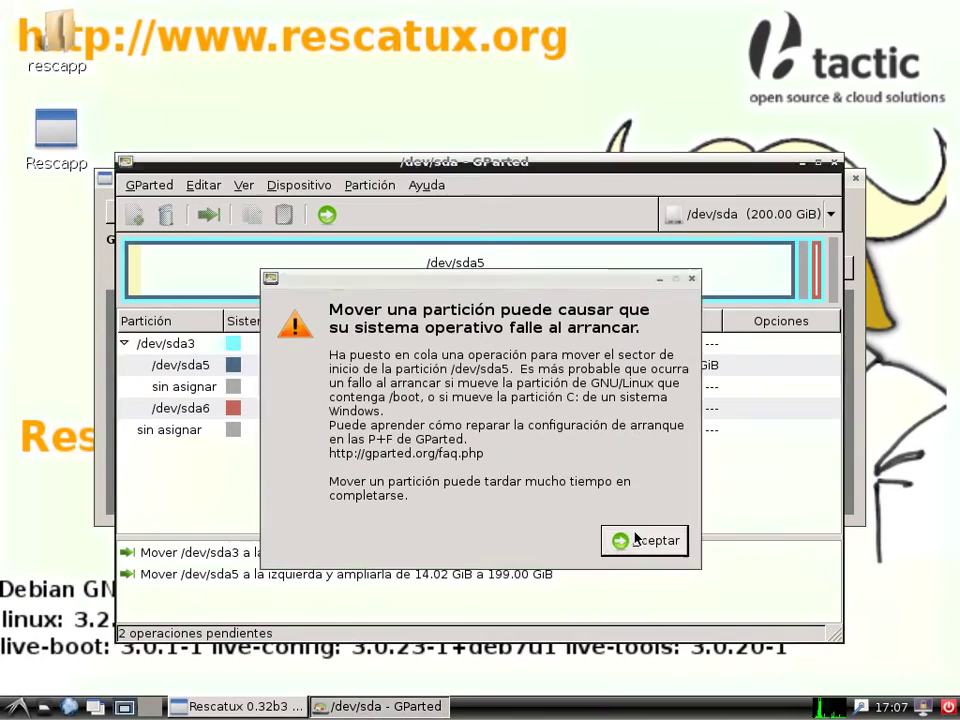
click(647, 539)
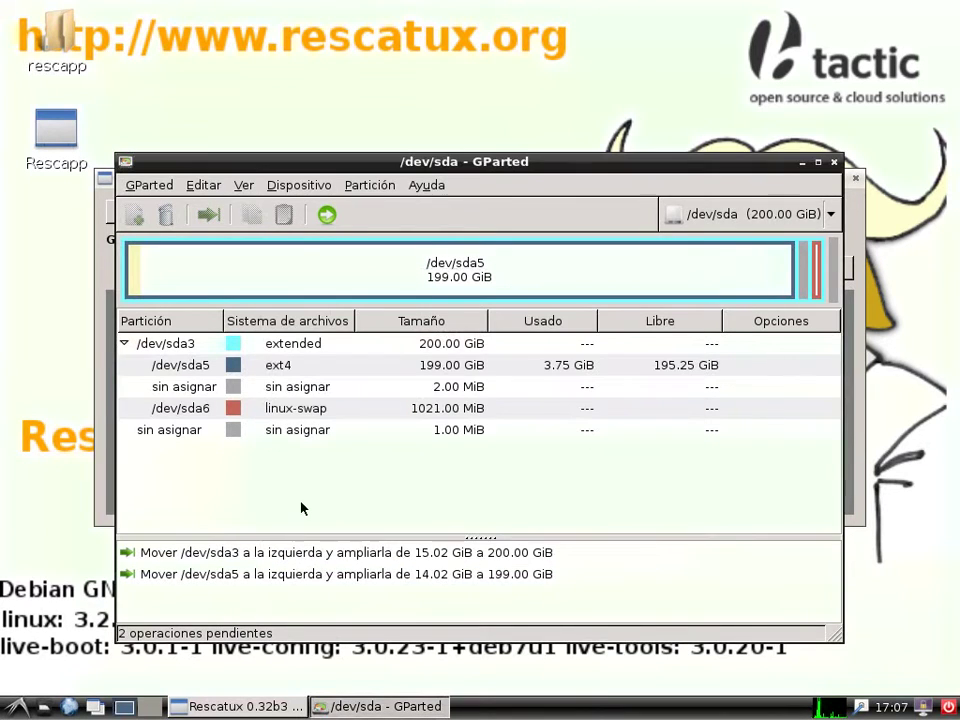
click(327, 216)
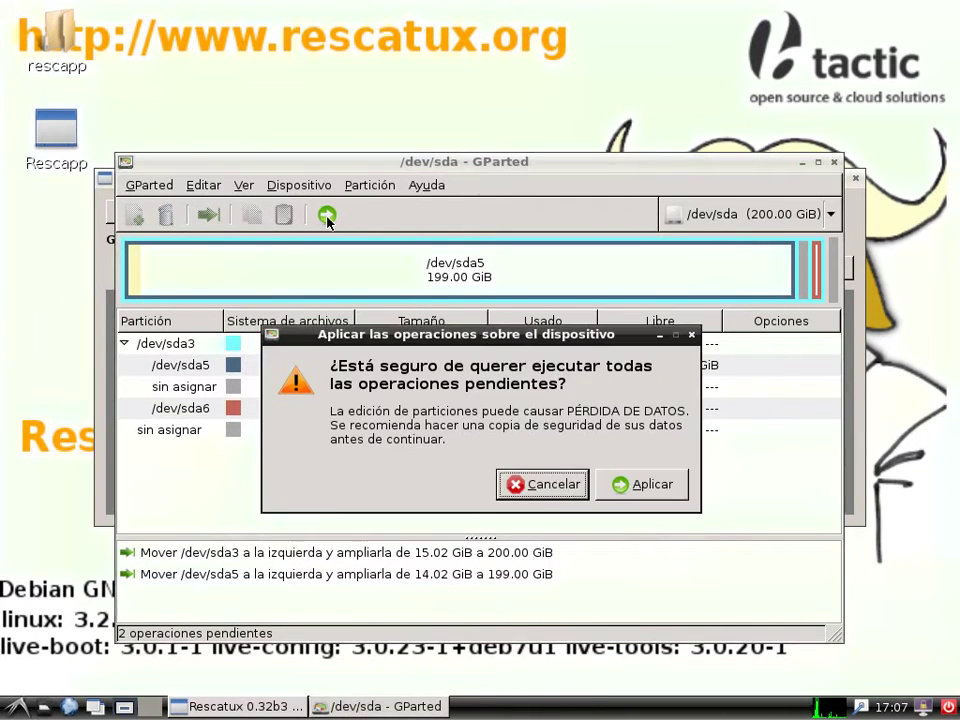
click(645, 484)
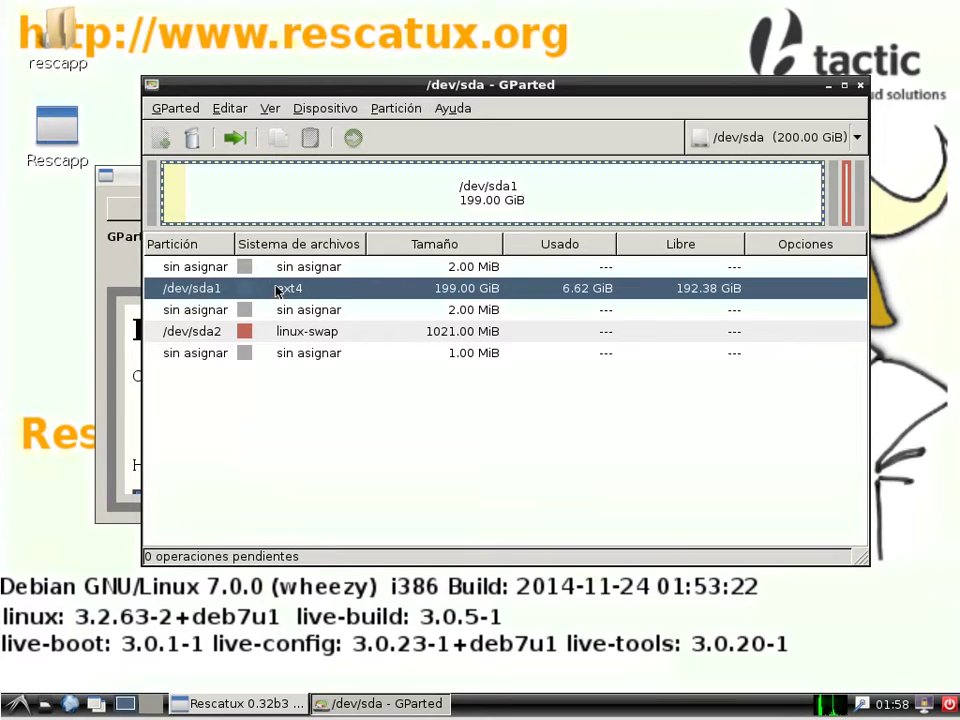
Select the linux-swap partition /dev/sda2, then shut down the rescue session.
click(297, 340)
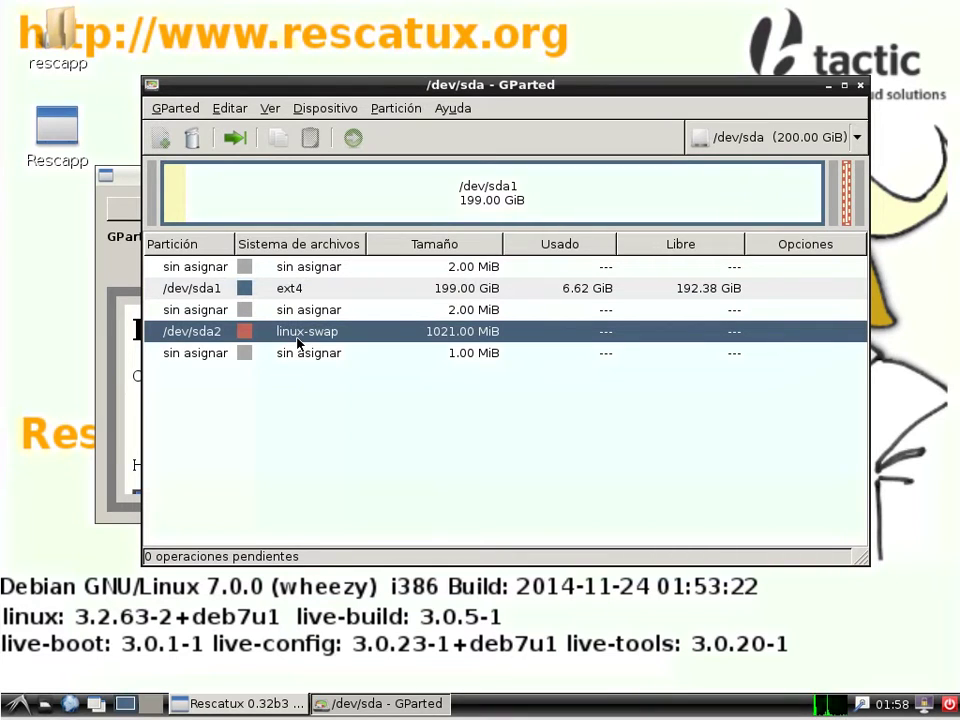
click(947, 704)
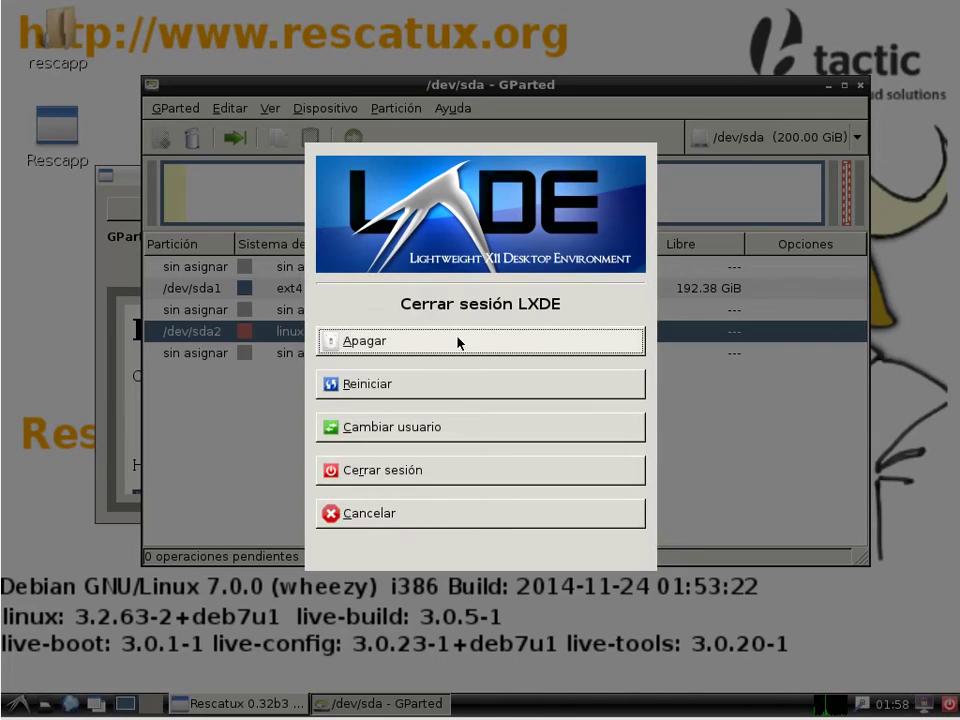
click(457, 343)
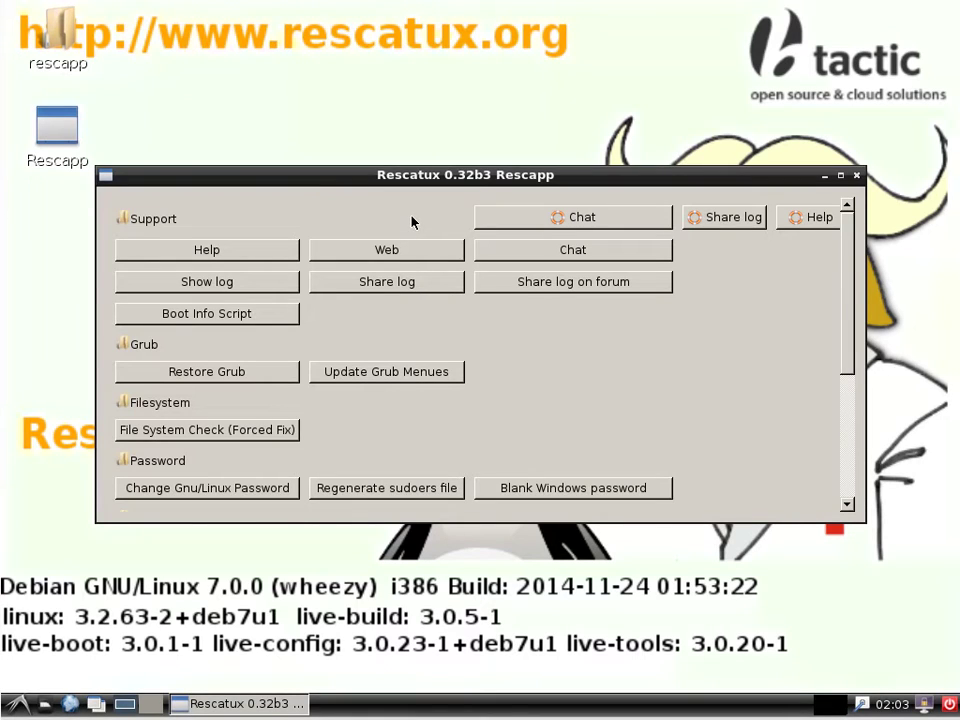
Run Update GRUB Menus against the Ubuntu 14.04 partition sda1.
click(402, 373)
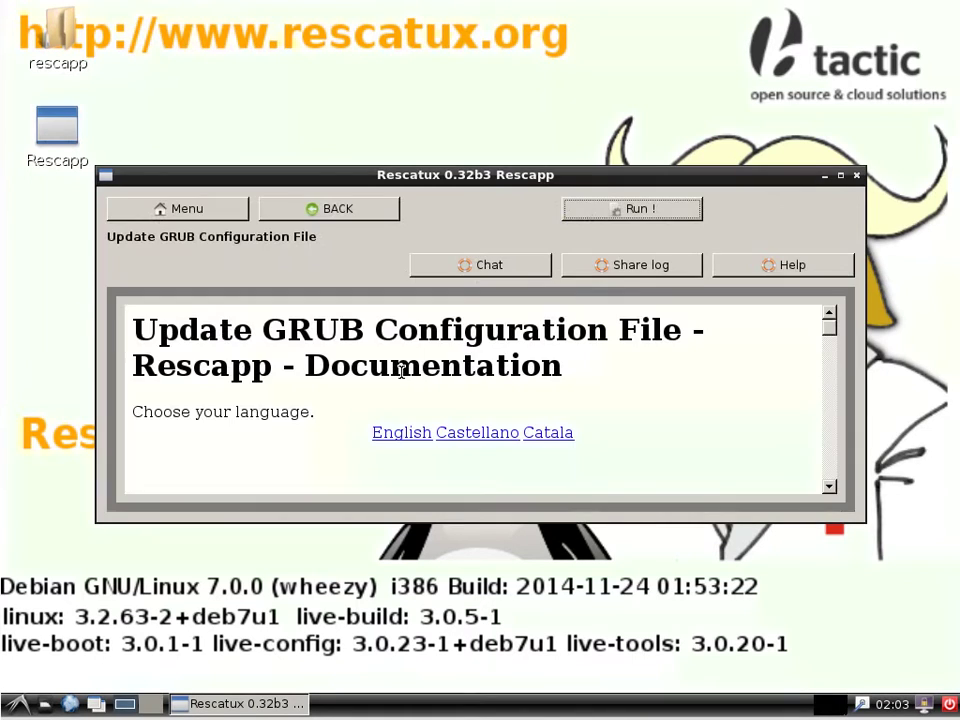
click(644, 212)
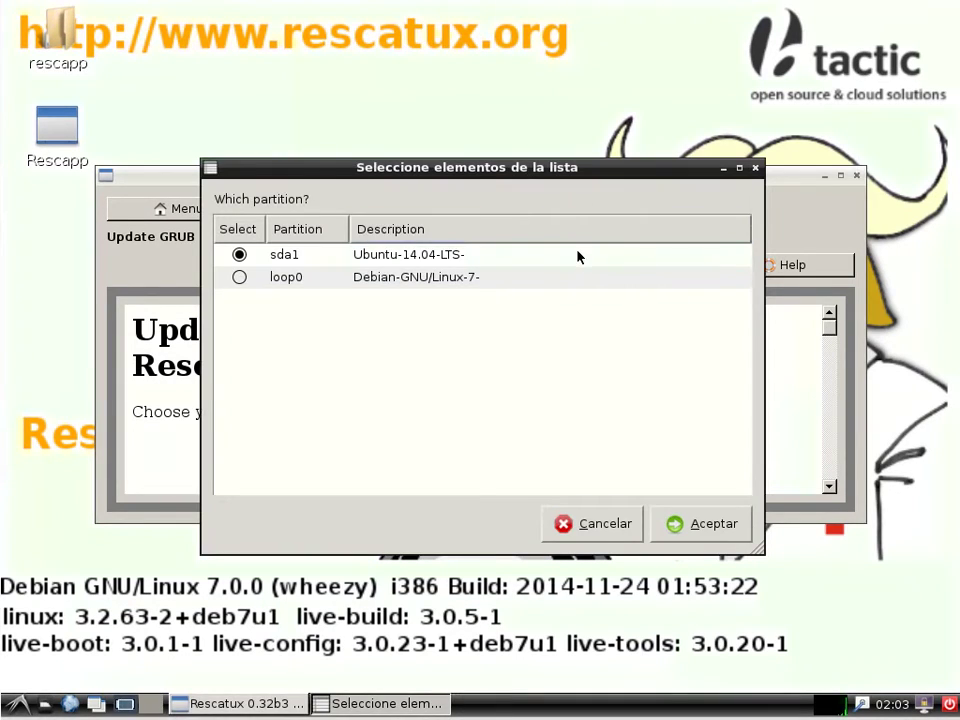
click(698, 522)
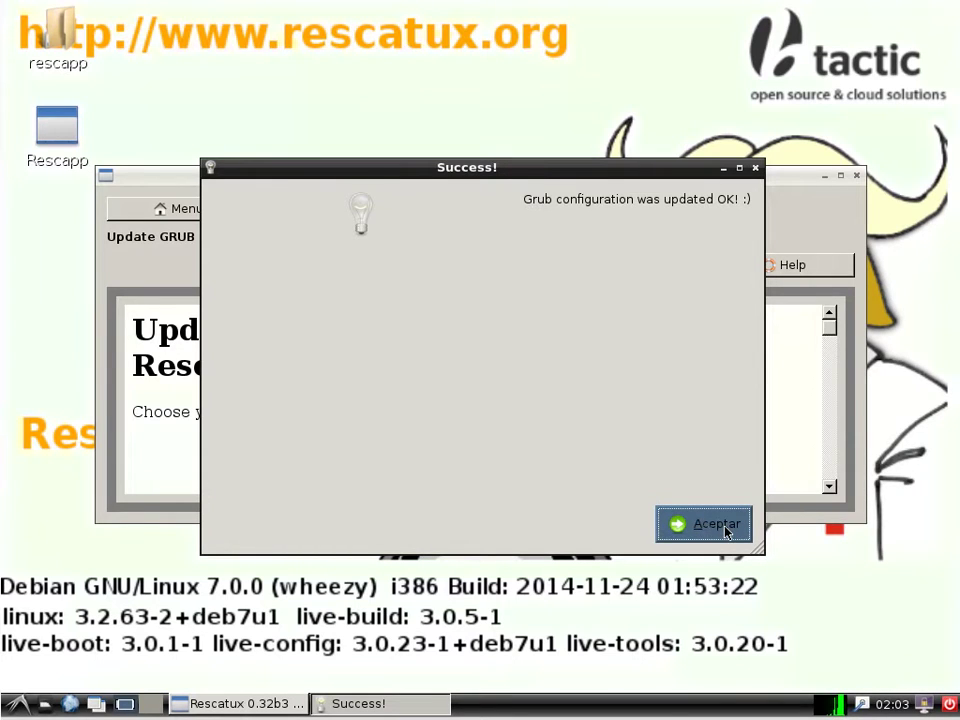
Dismiss the GRUB update Success! dialog.
click(727, 532)
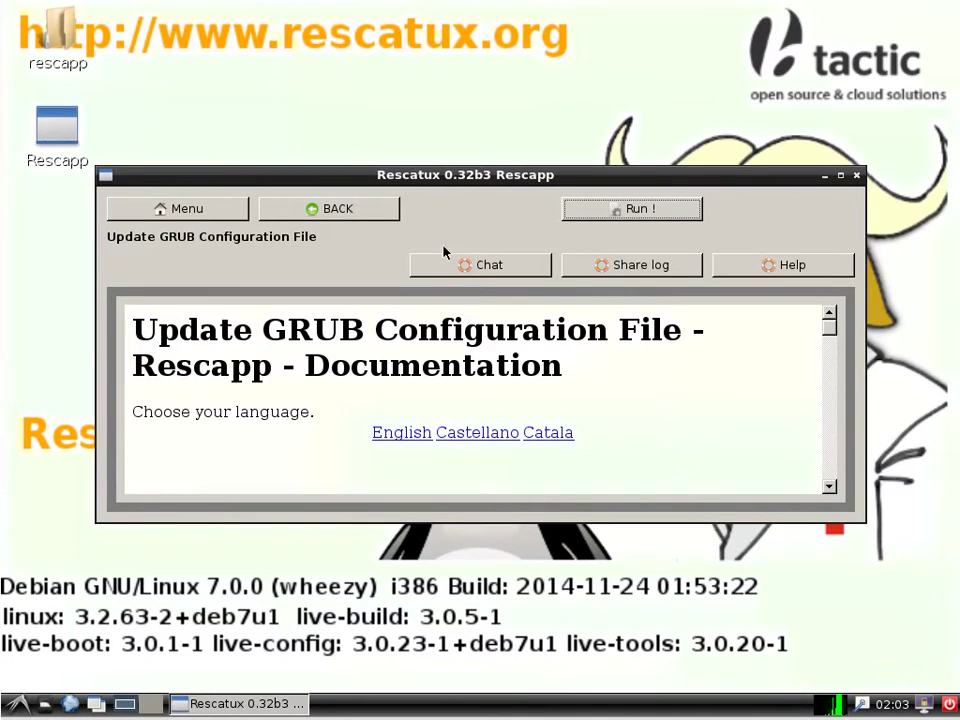
Reinstall GRUB into disk sda's MBR for Ubuntu partition sda1 and dismiss the success notice.
click(360, 213)
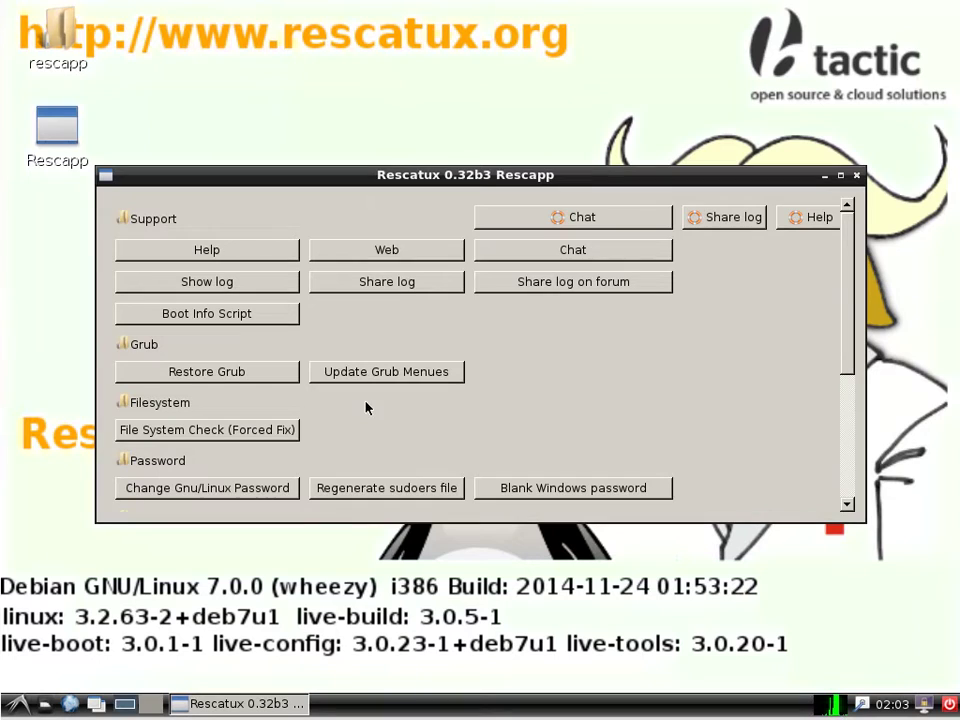
click(243, 372)
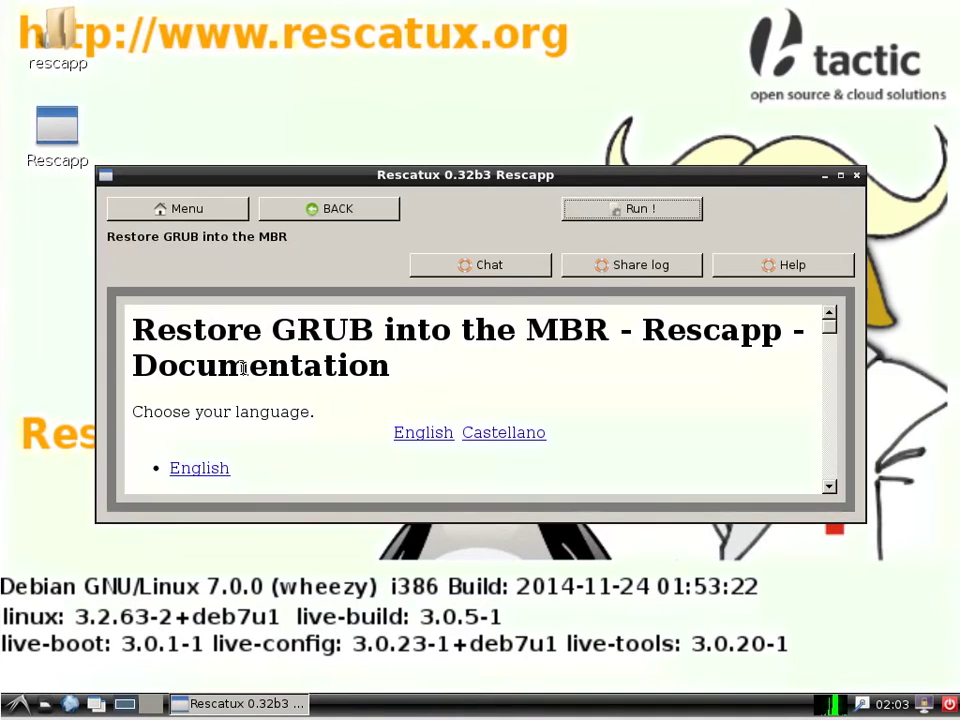
click(610, 210)
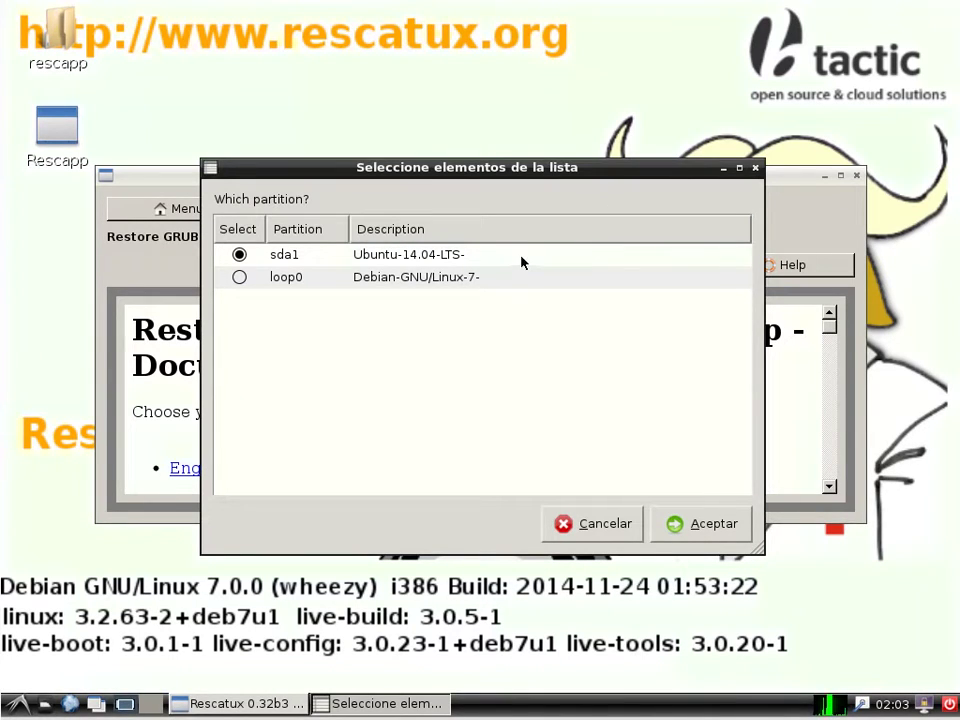
click(676, 524)
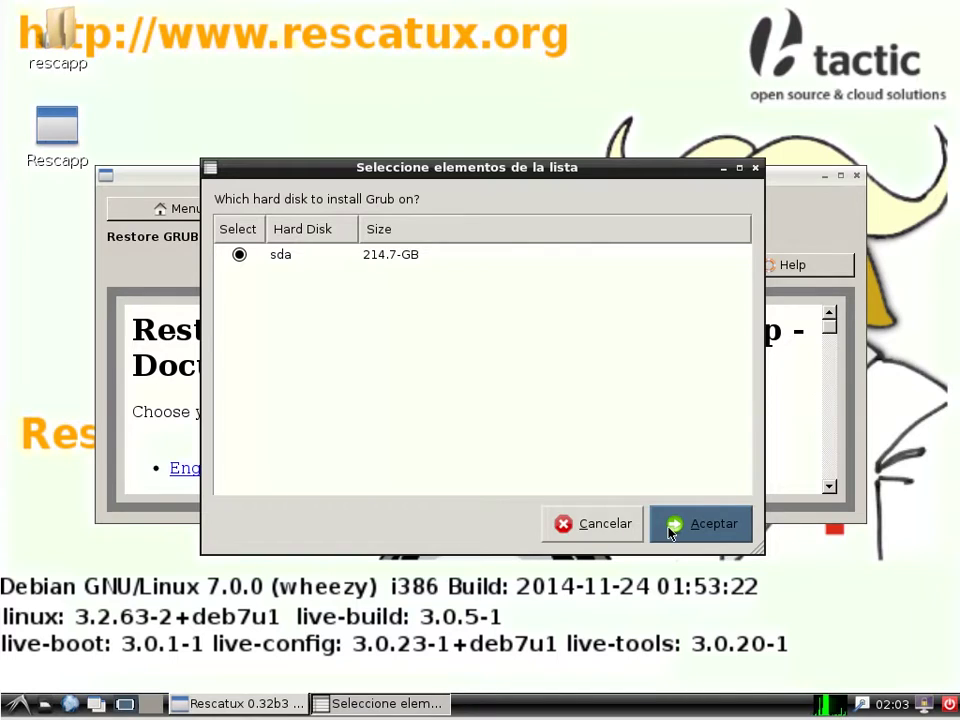
click(670, 531)
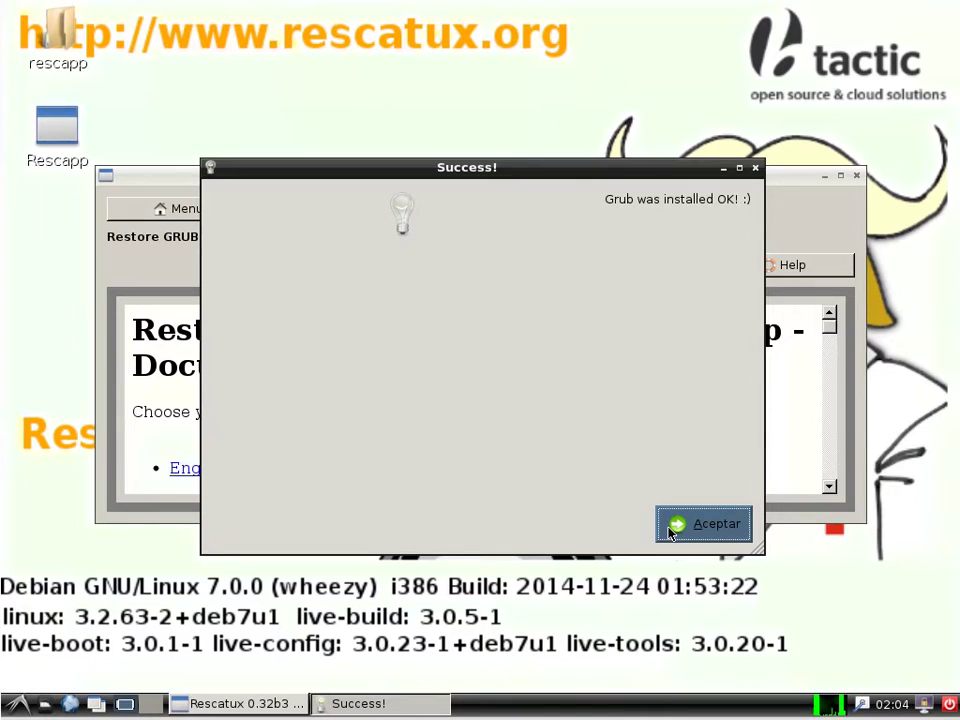
click(670, 533)
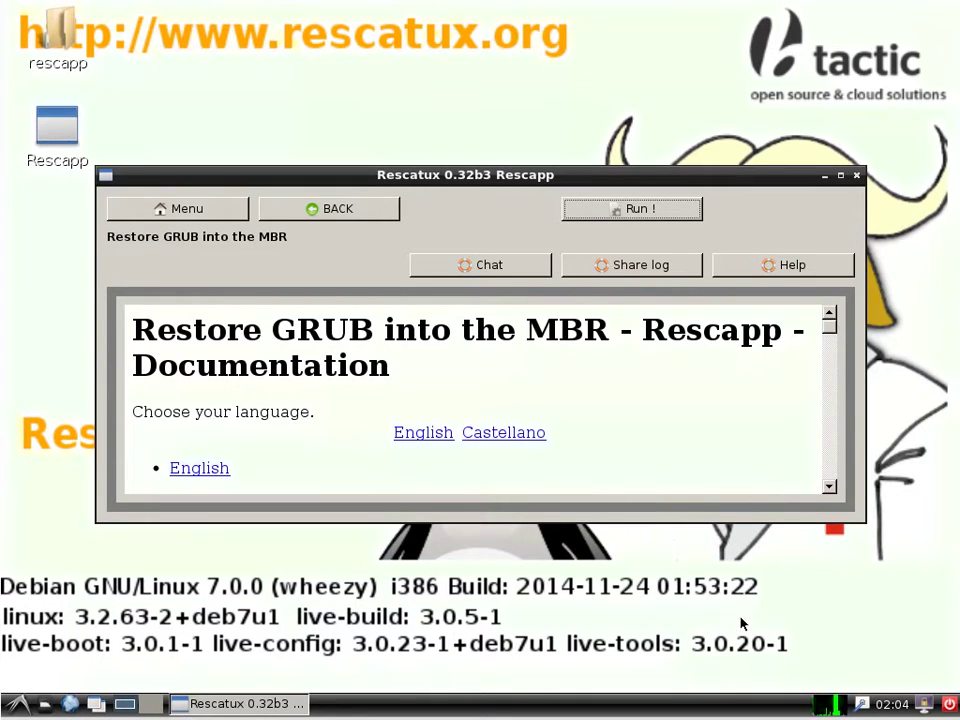
Bring up the session logout dialog and cancel it with Escape.
click(949, 704)
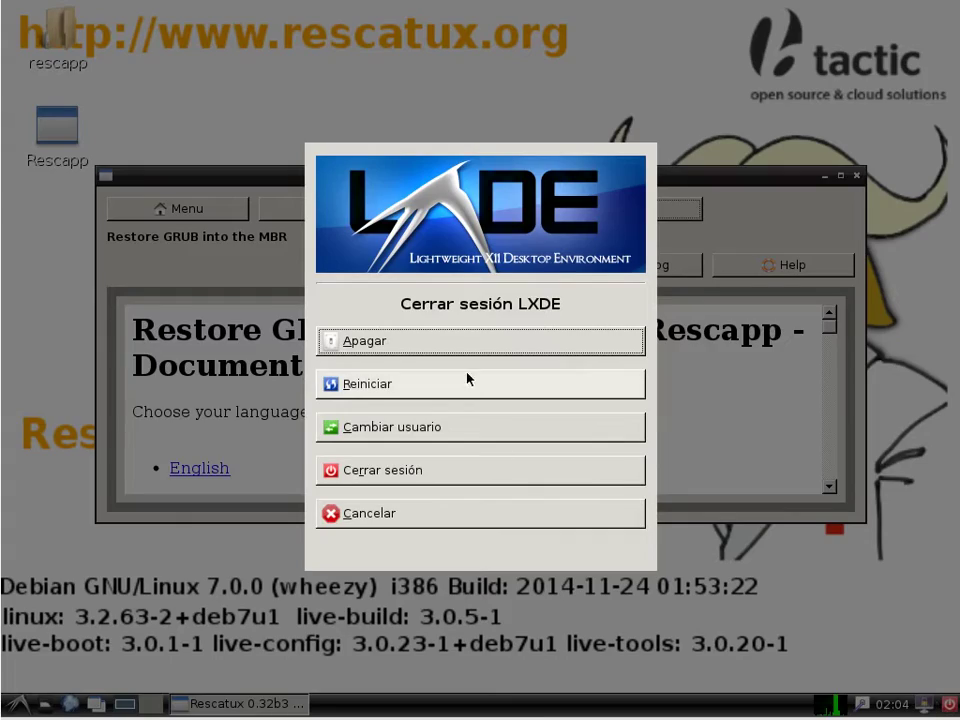
key(Escape)
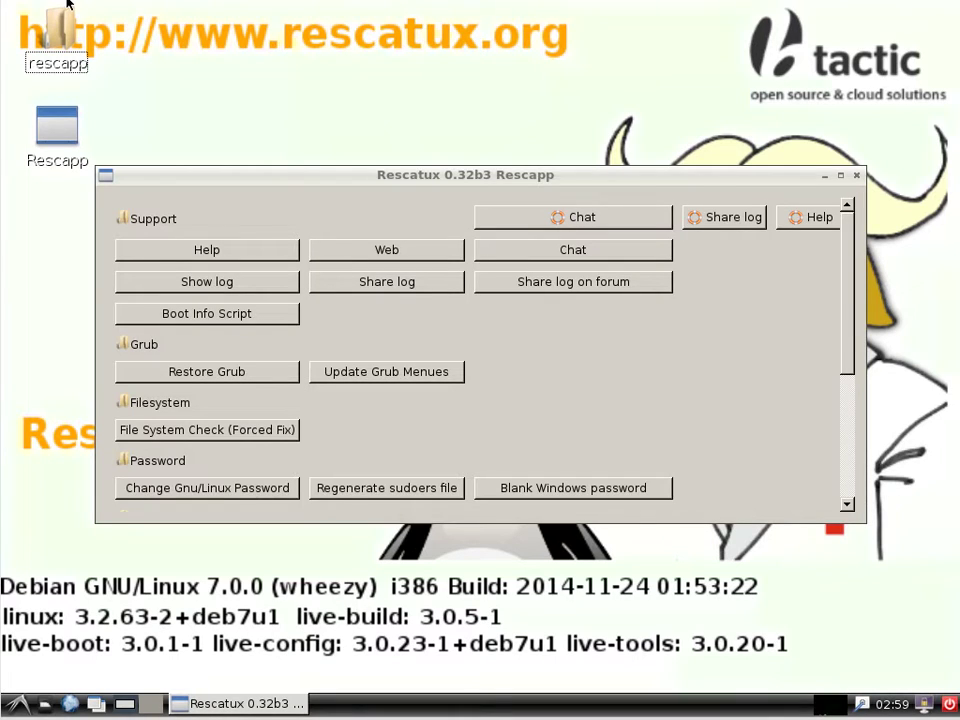
Launch XChat from Rescapp's Chat tool to join #rescatux on freenode.
click(677, 454)
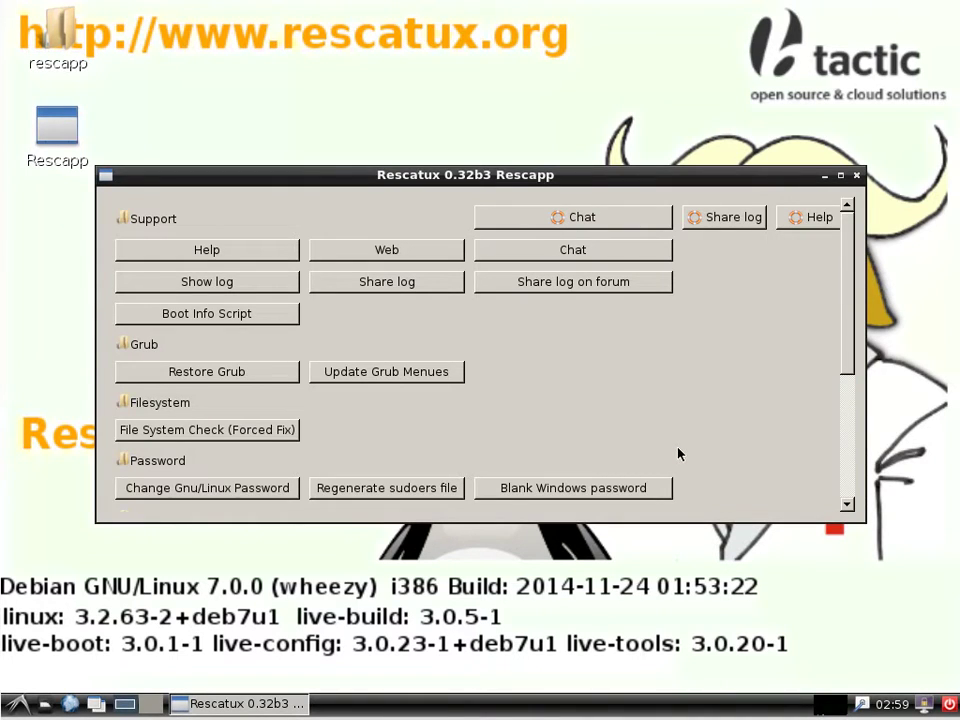
click(577, 218)
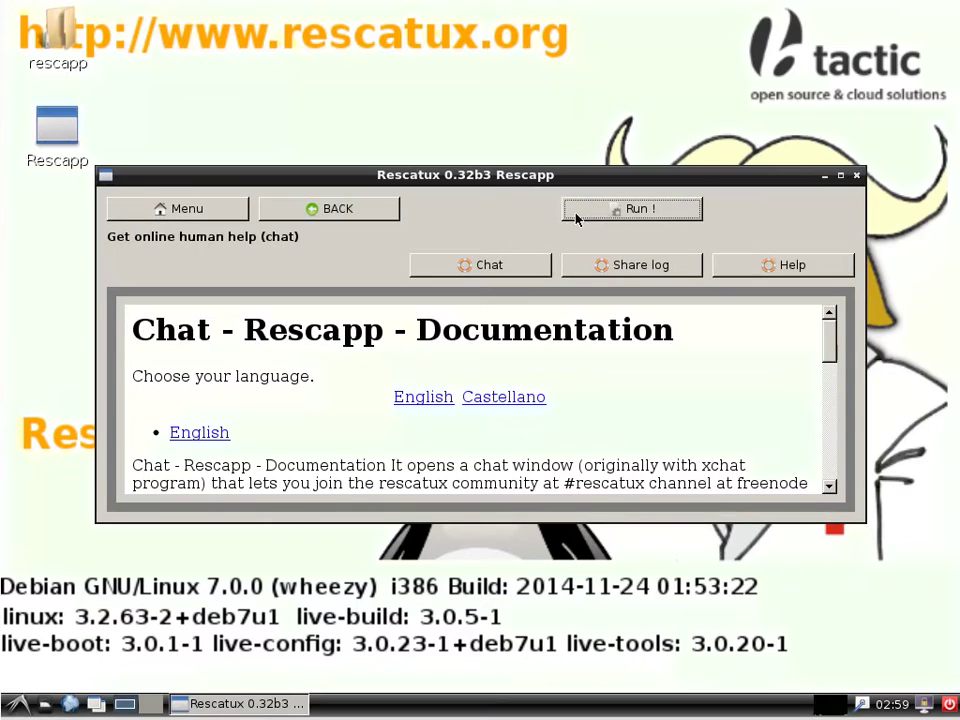
click(667, 218)
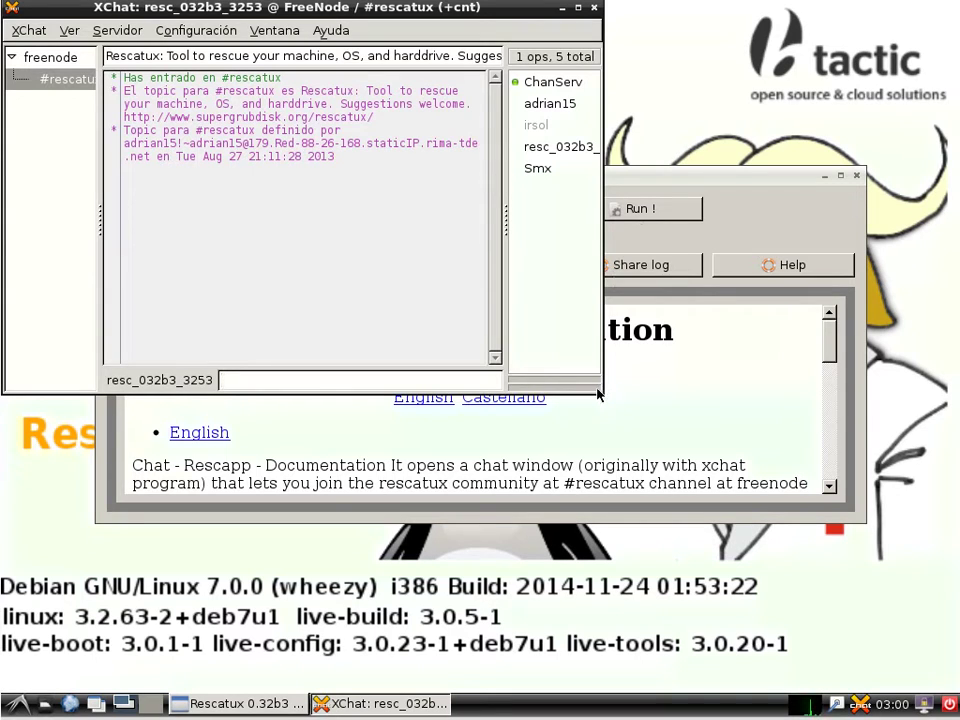
Enlarge the XChat window, post 'Can you help me?' in #rescatux, then move it down.
drag(596, 385, 903, 551)
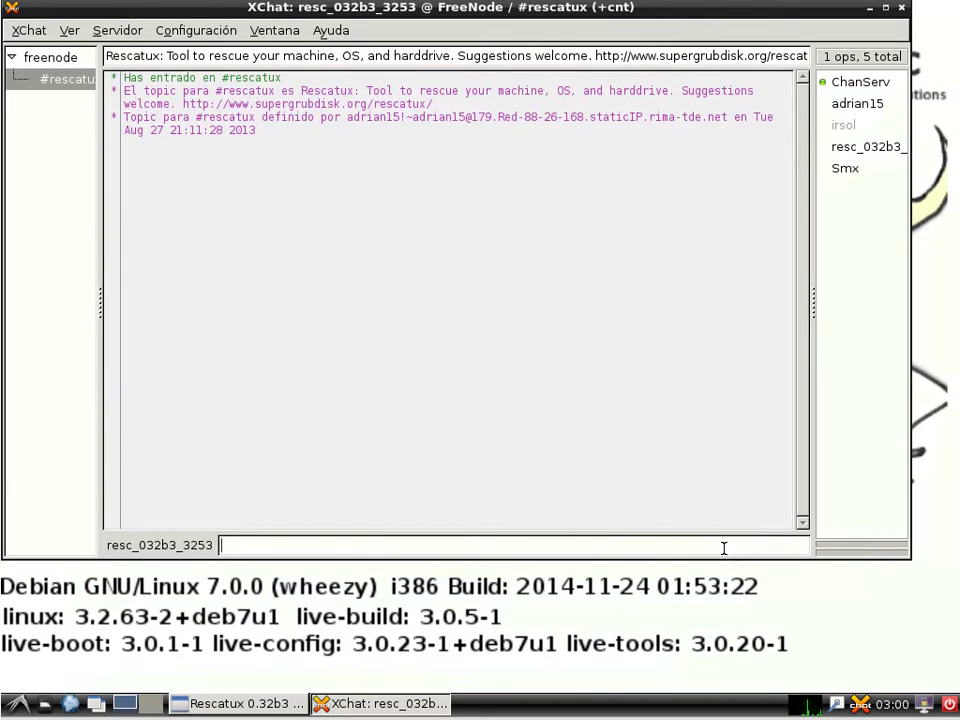
text(Can you help me?)
key(Return)
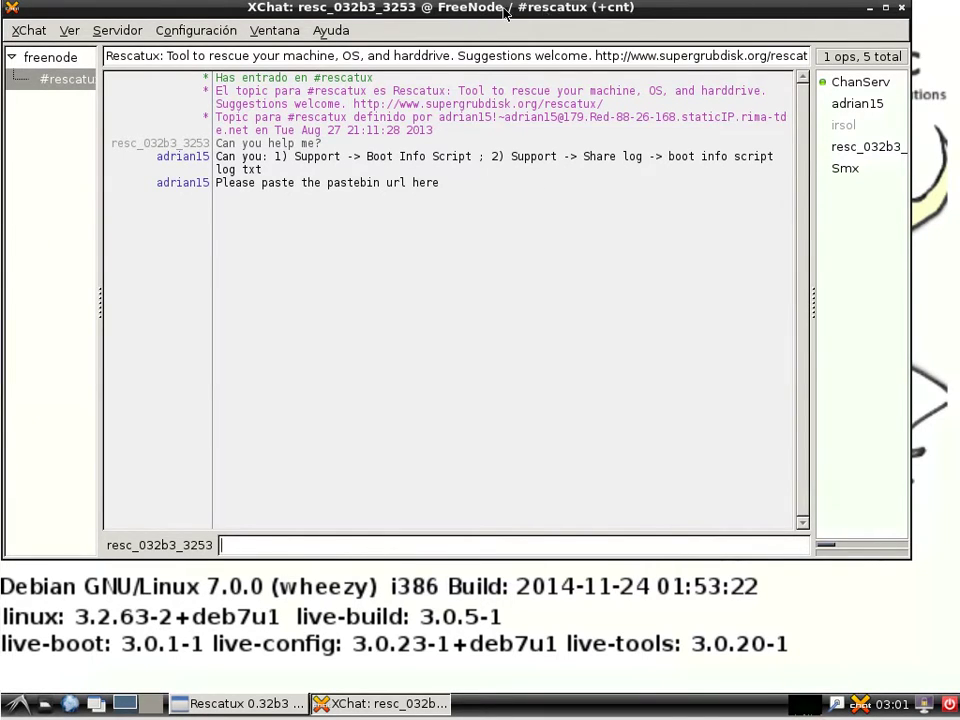
drag(523, 15, 501, 558)
Run Rescapp's Boot Info Script and dismiss both success notices.
click(200, 212)
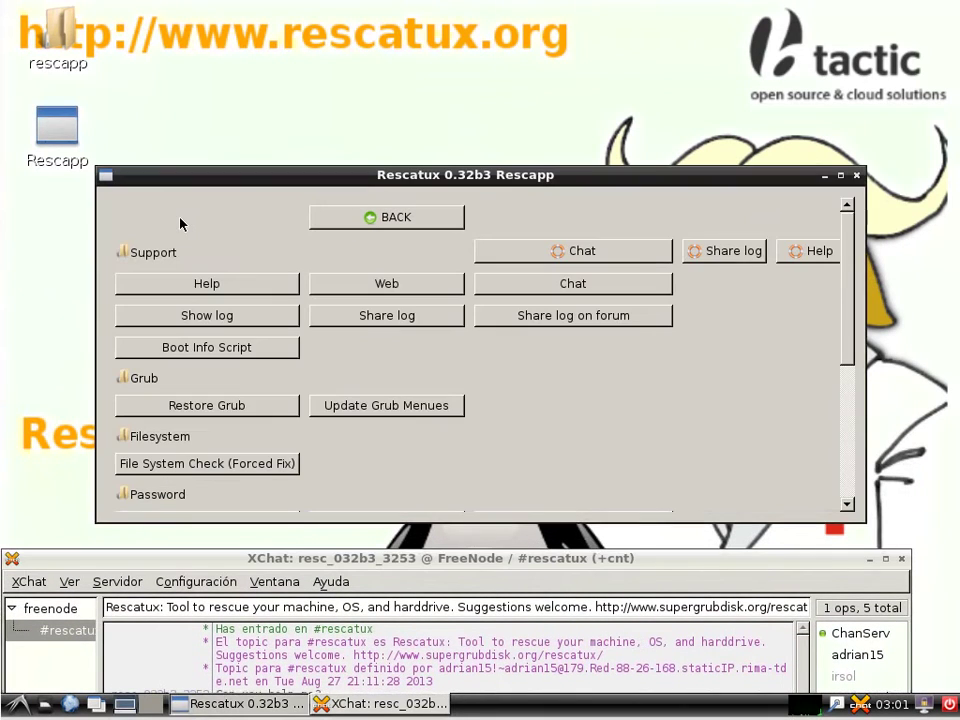
click(247, 350)
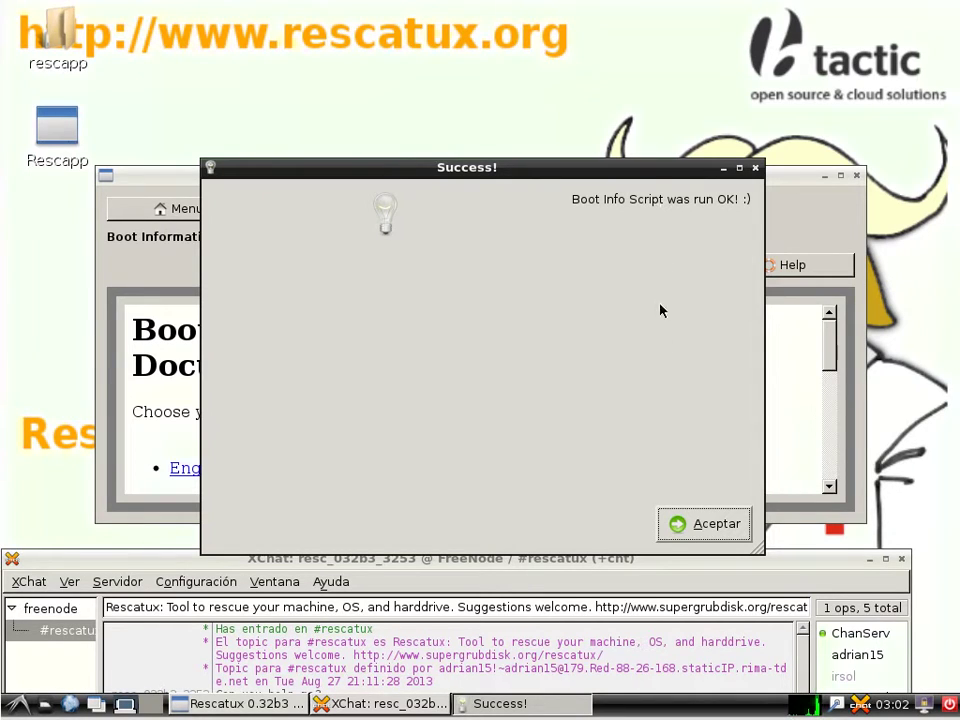
click(701, 527)
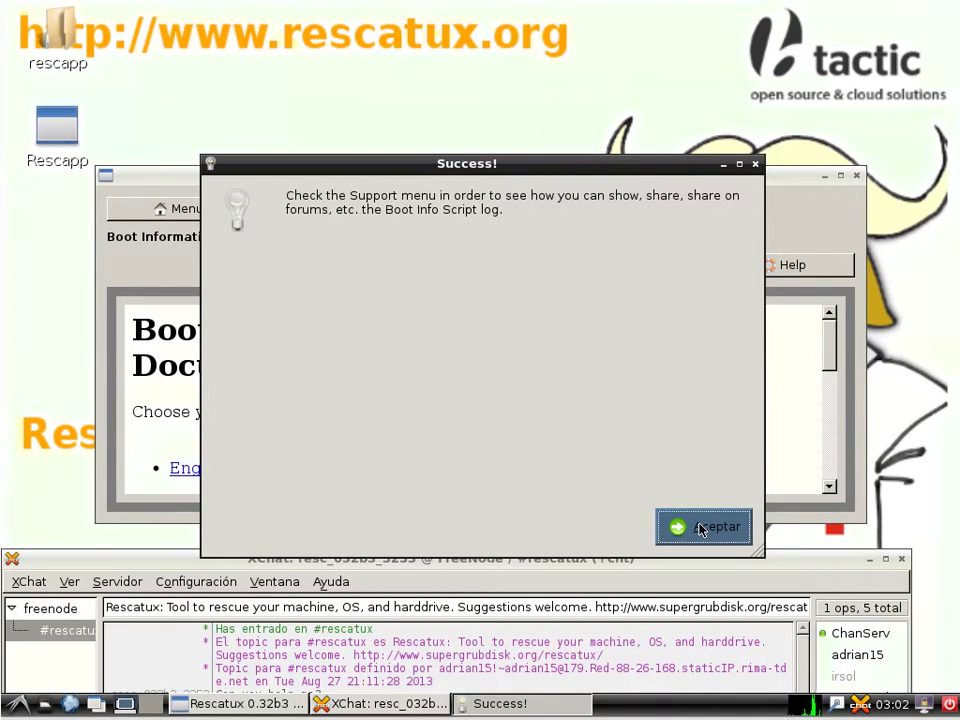
click(703, 527)
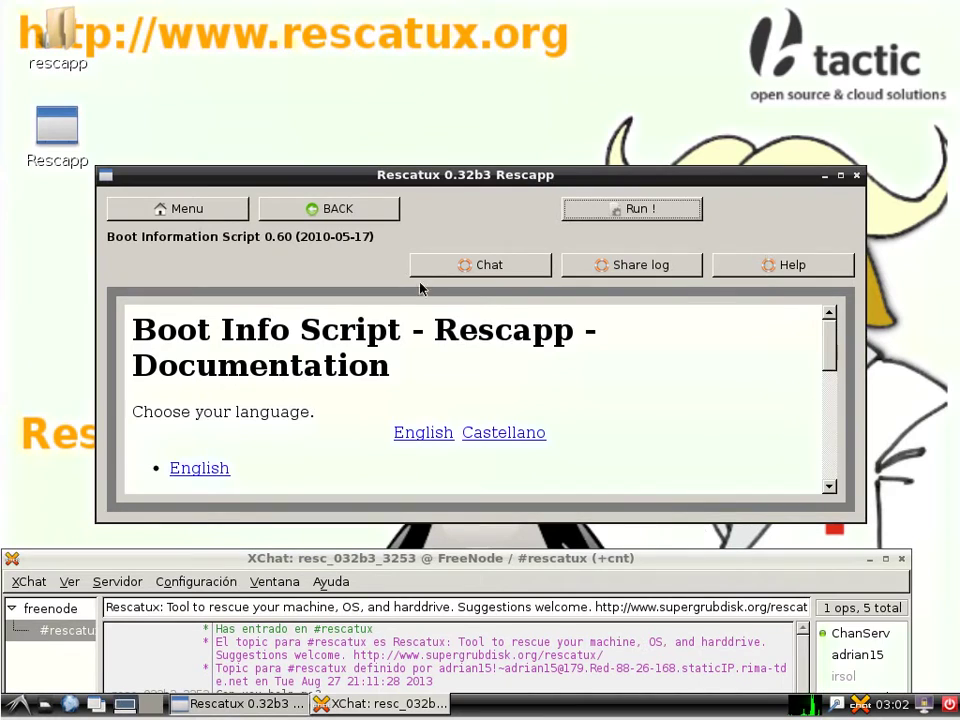
Upload bootinfoscript_log.txt to paste.debian.net with Rescapp's Share log tool.
click(368, 210)
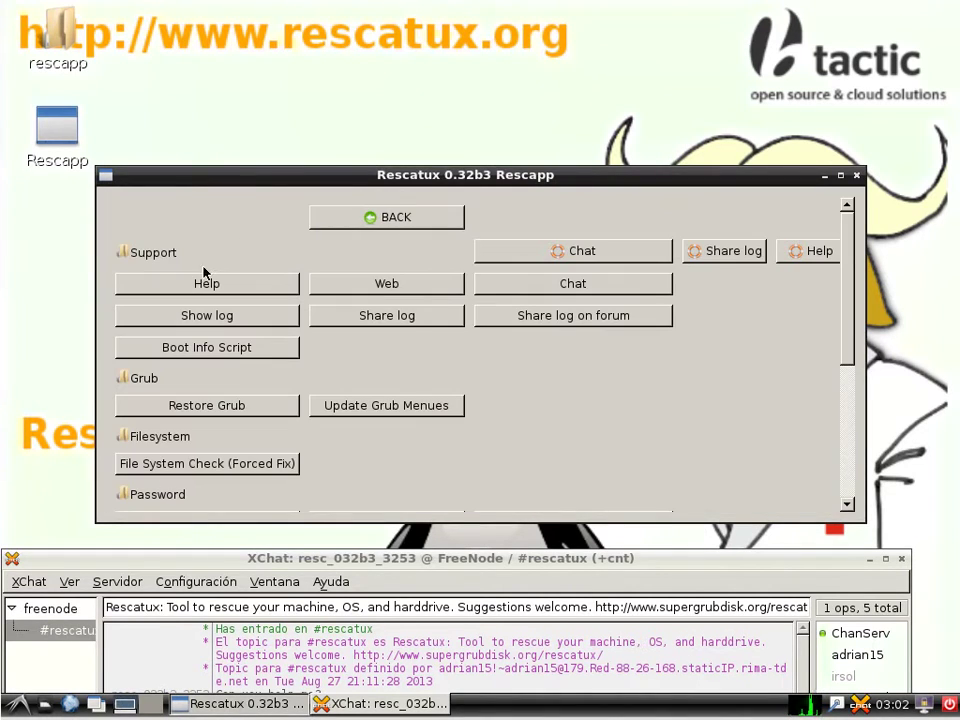
click(386, 316)
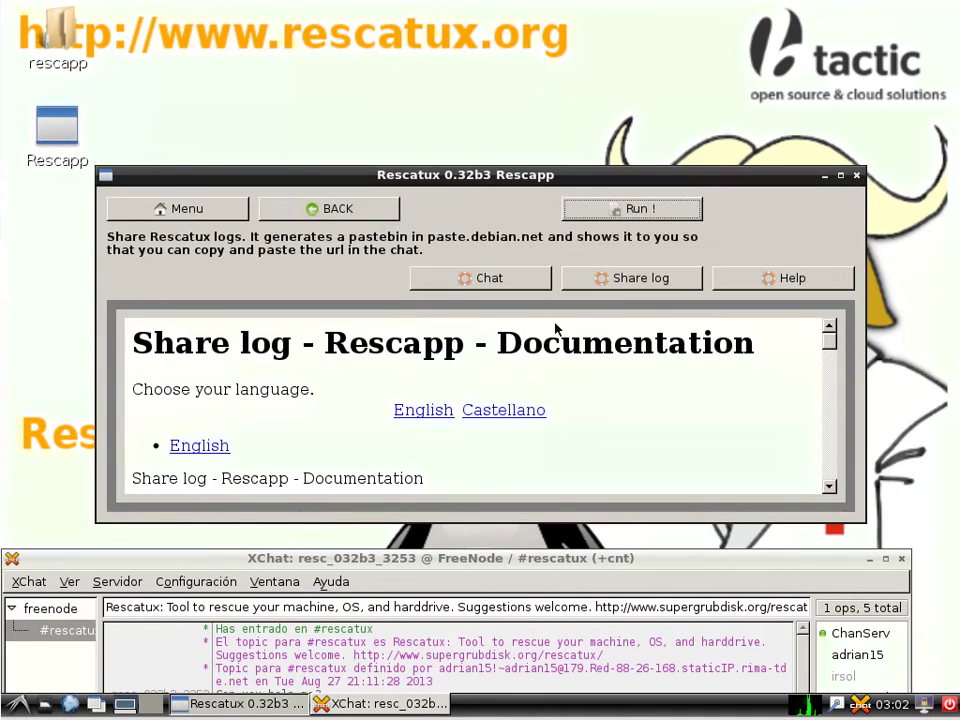
click(635, 212)
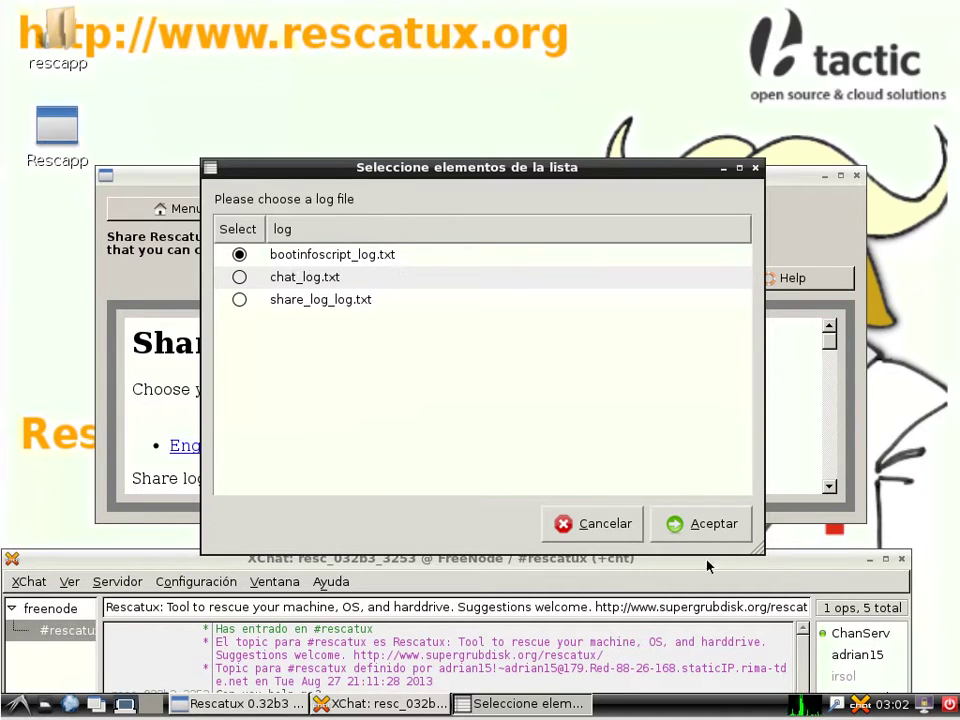
click(706, 522)
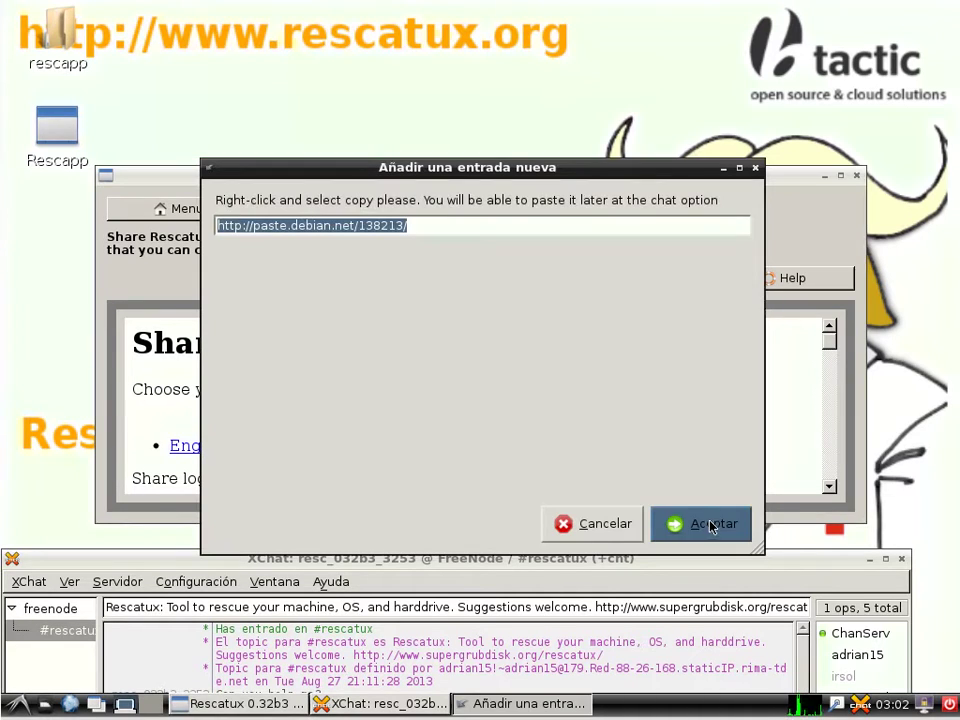
right_click(357, 224)
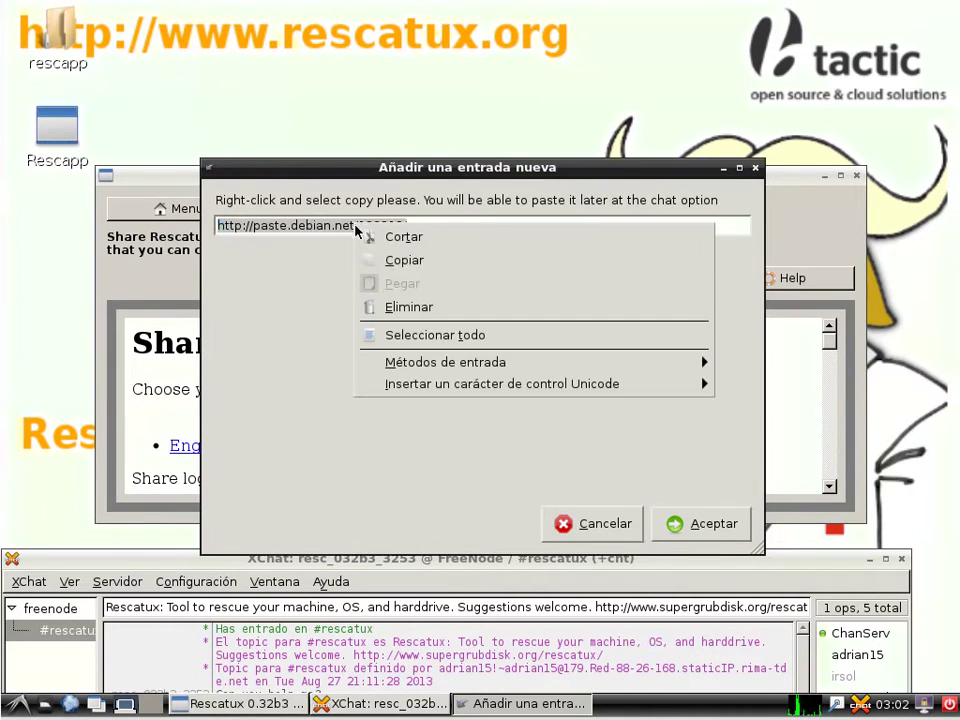
click(379, 261)
click(152, 566)
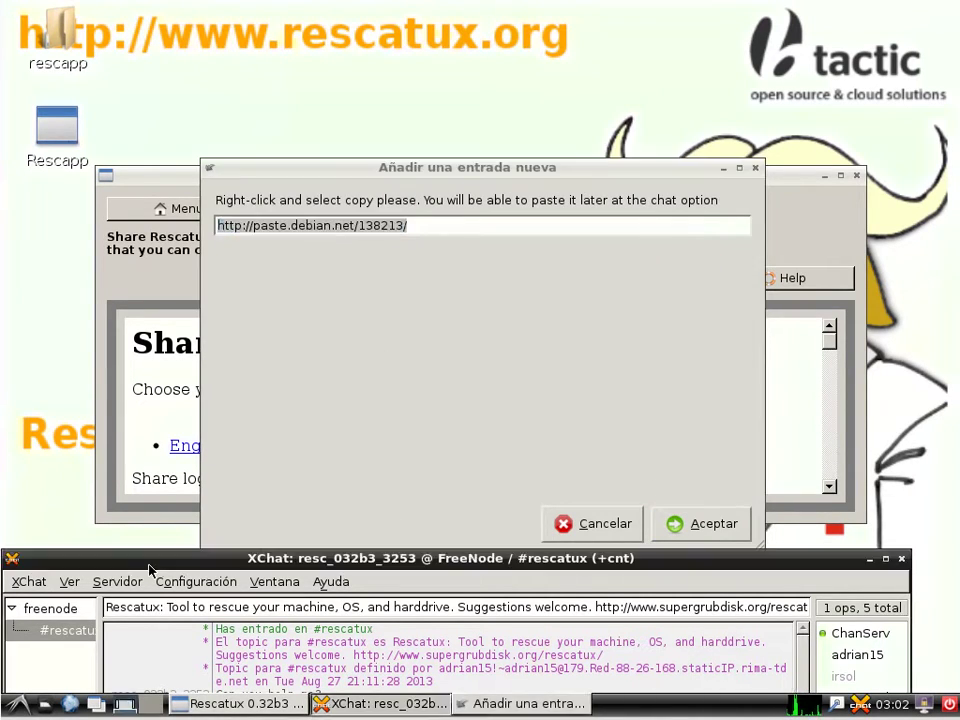
drag(232, 567, 232, 35)
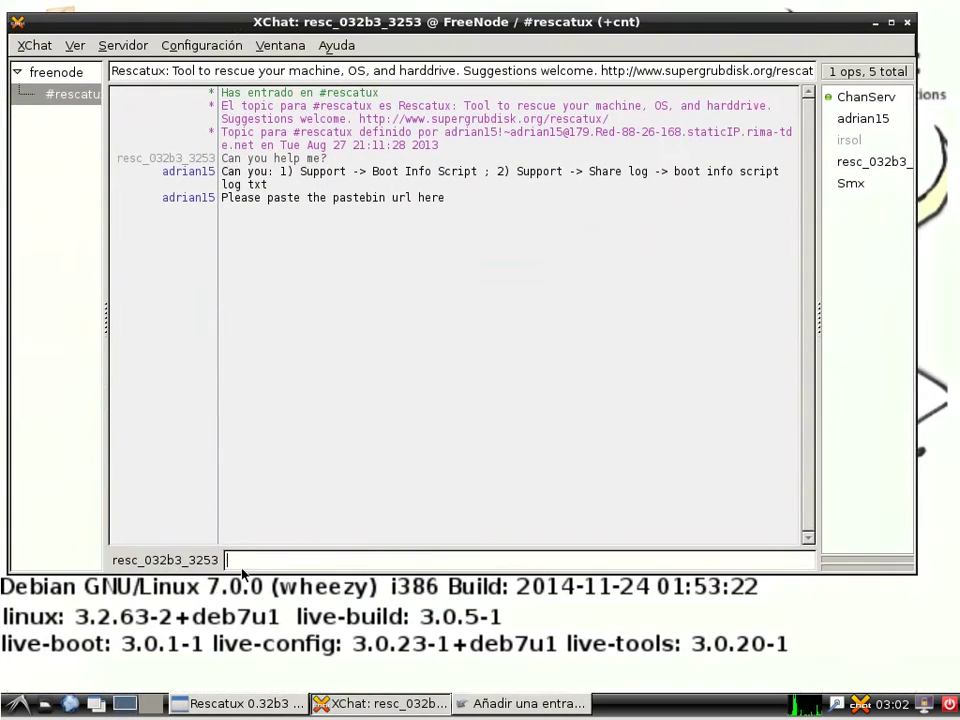
Post the paste URL in #rescatux and close Rescapp's URL dialog.
right_click(239, 556)
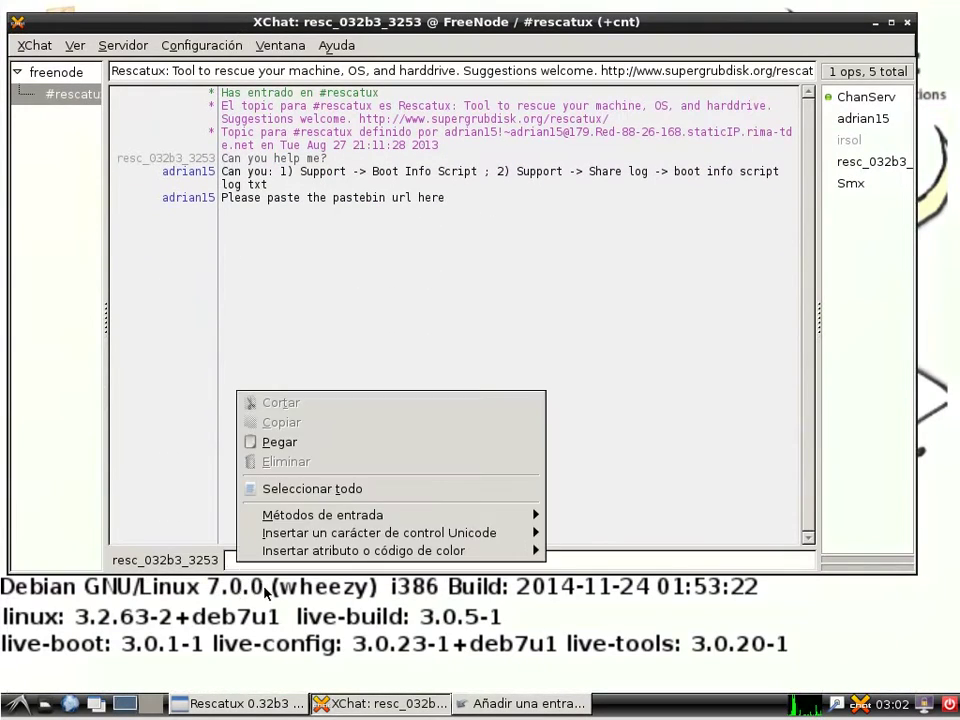
click(280, 442)
key(Return)
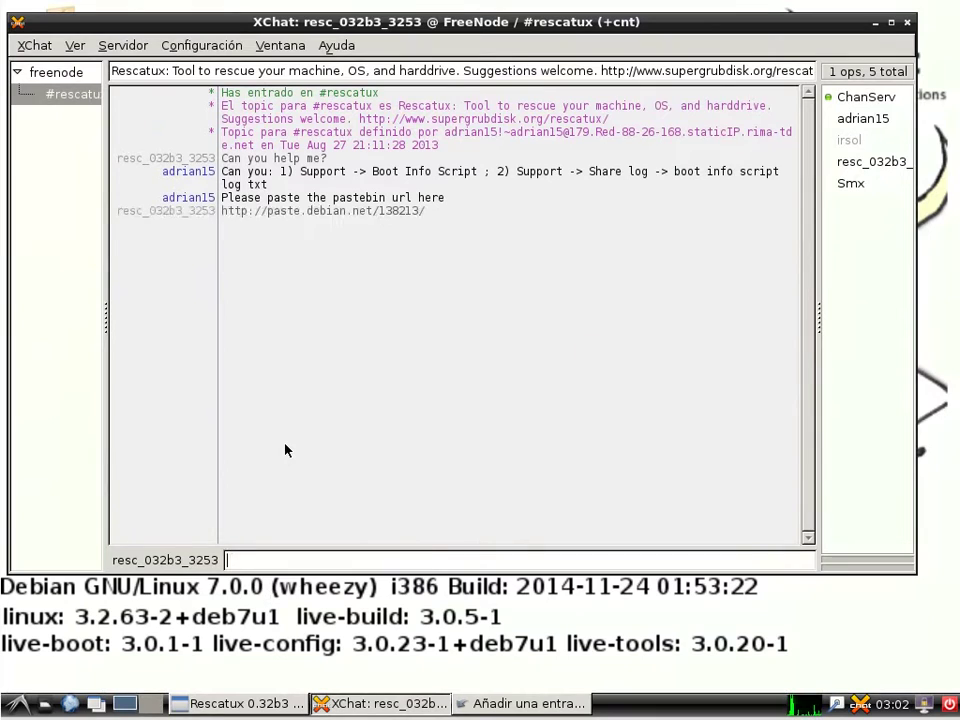
drag(379, 20, 398, 601)
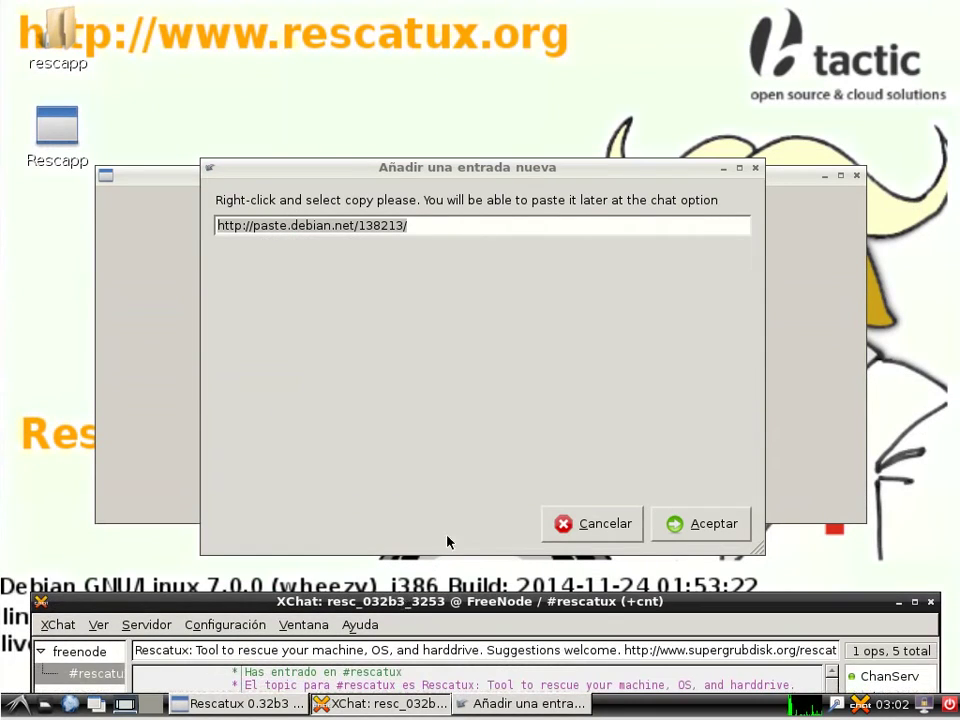
click(705, 523)
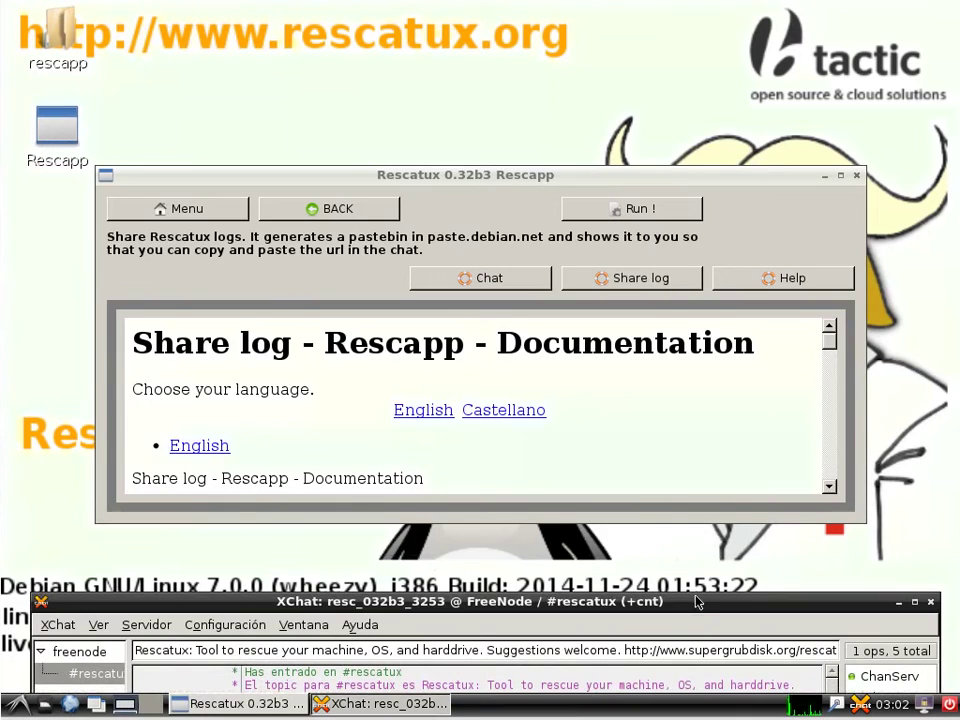
drag(693, 601, 687, 69)
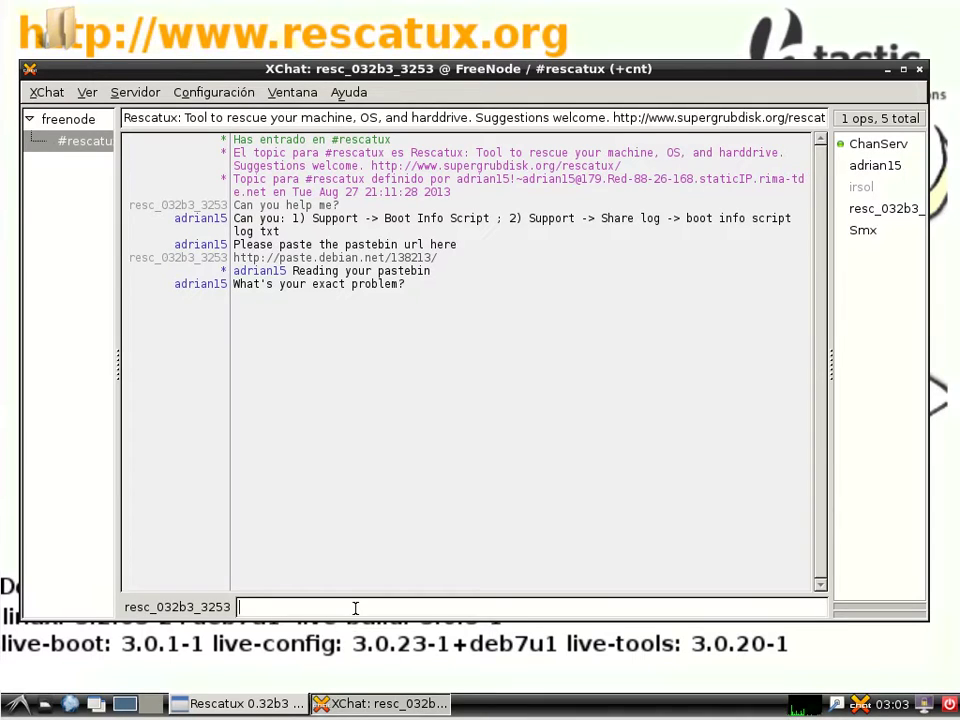
Send the message 'Grub does not work' to the channel.
text(Grub)
text(s nto)
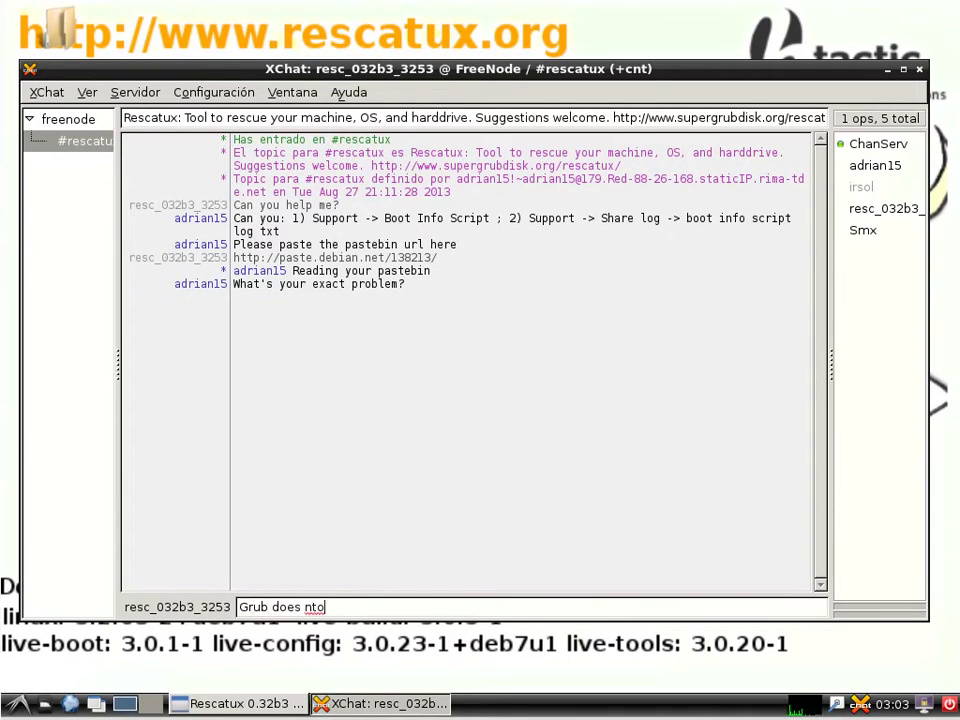
key(BackSpace)
key(BackSpace)
text(ot work)
key(Return)
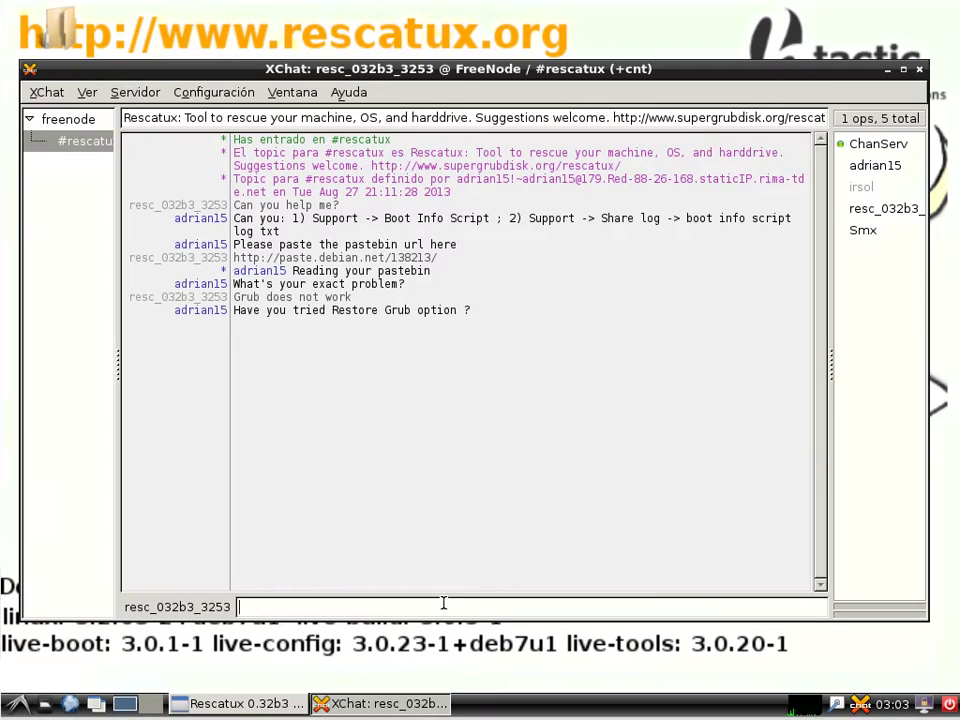
Reply 'No! Thank you. I will try it right now.' and 'Sorry again for not thinking about it.'.
text(No! Thank you. I will try it right now.)
key(Return)
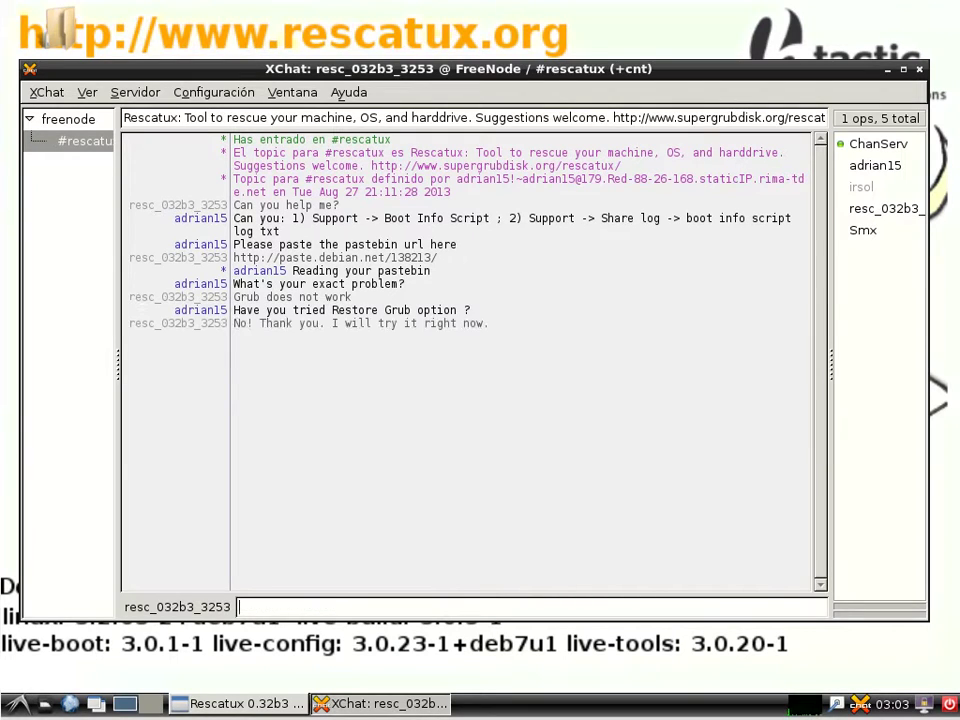
text(Sorry again for not thinking about it.)
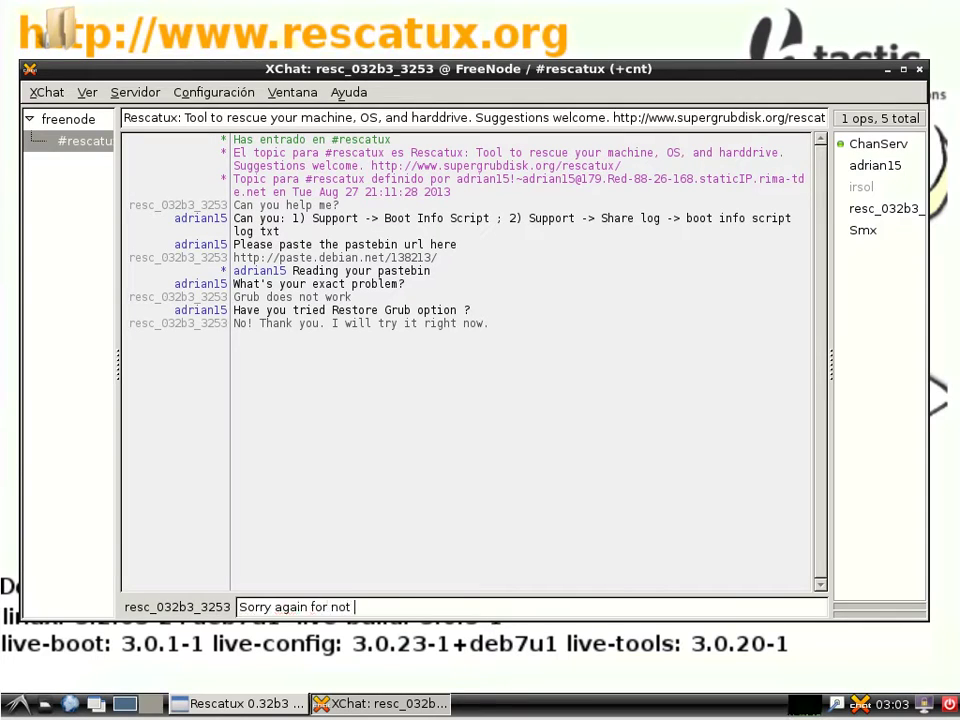
key(Return)
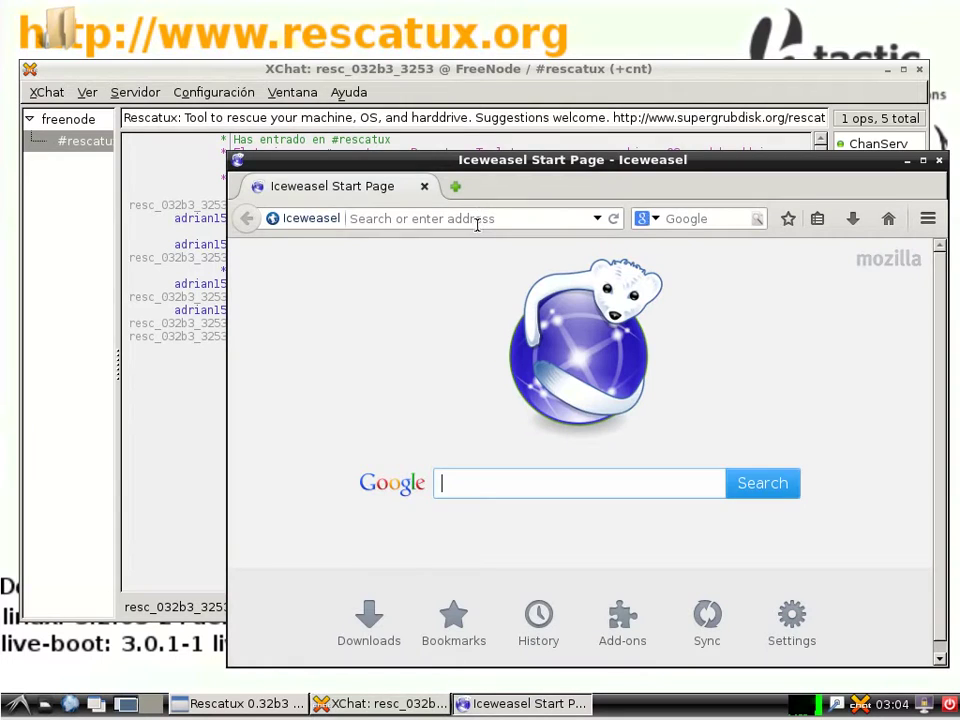
click(480, 217)
right_click(483, 220)
key(alt+Tab)
right_click(338, 257)
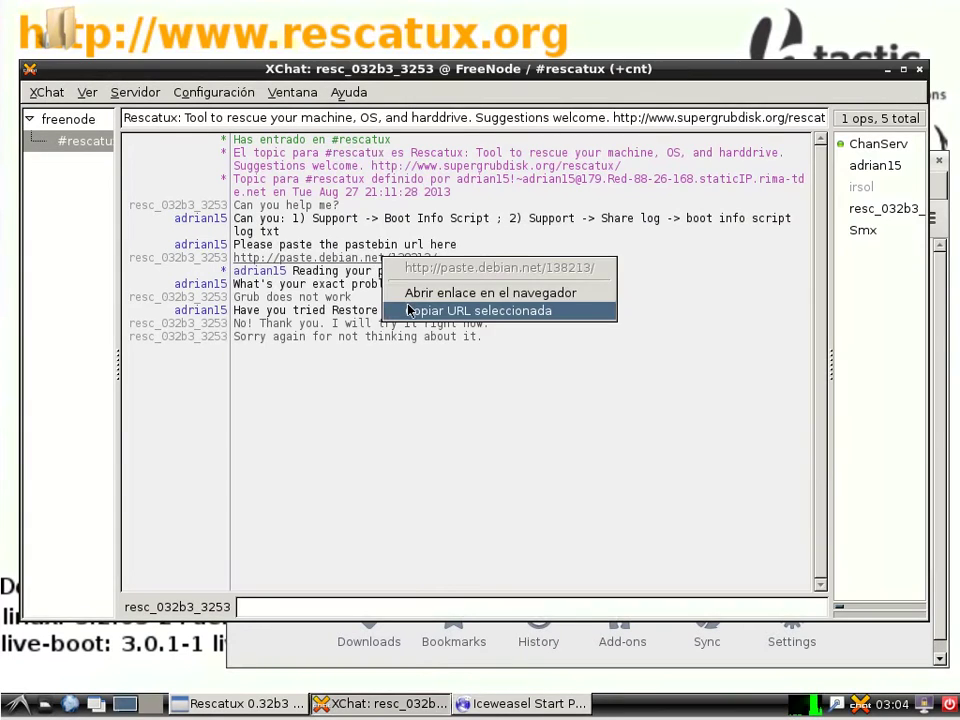
click(350, 311)
click(490, 704)
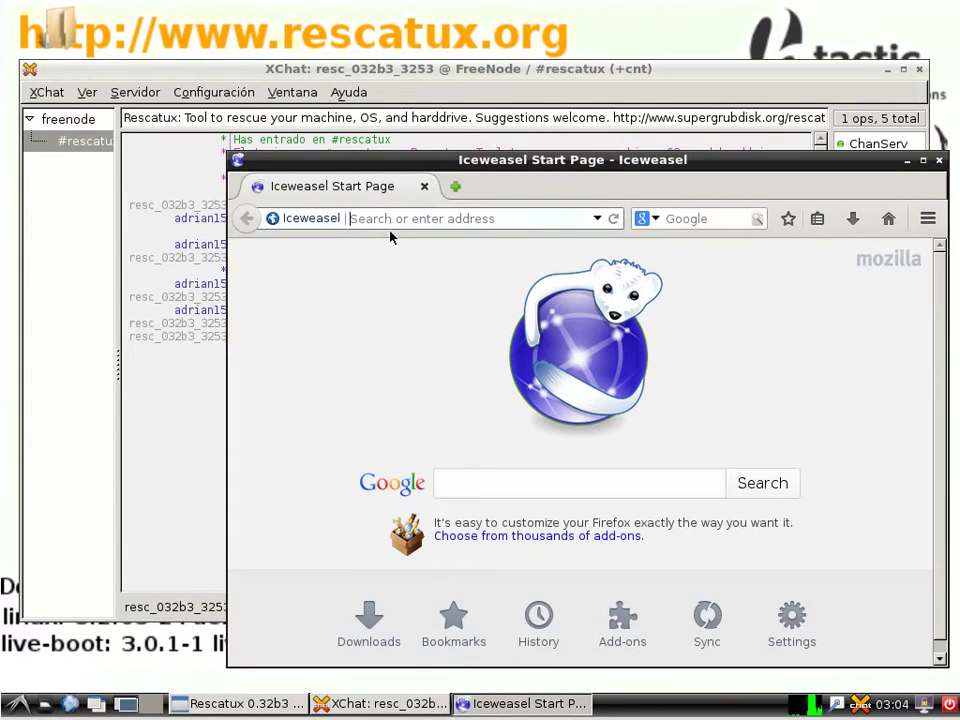
right_click(394, 218)
click(430, 297)
key(Return)
Maximize Iceweasel, scroll through the boot info log, then close the browser.
click(923, 160)
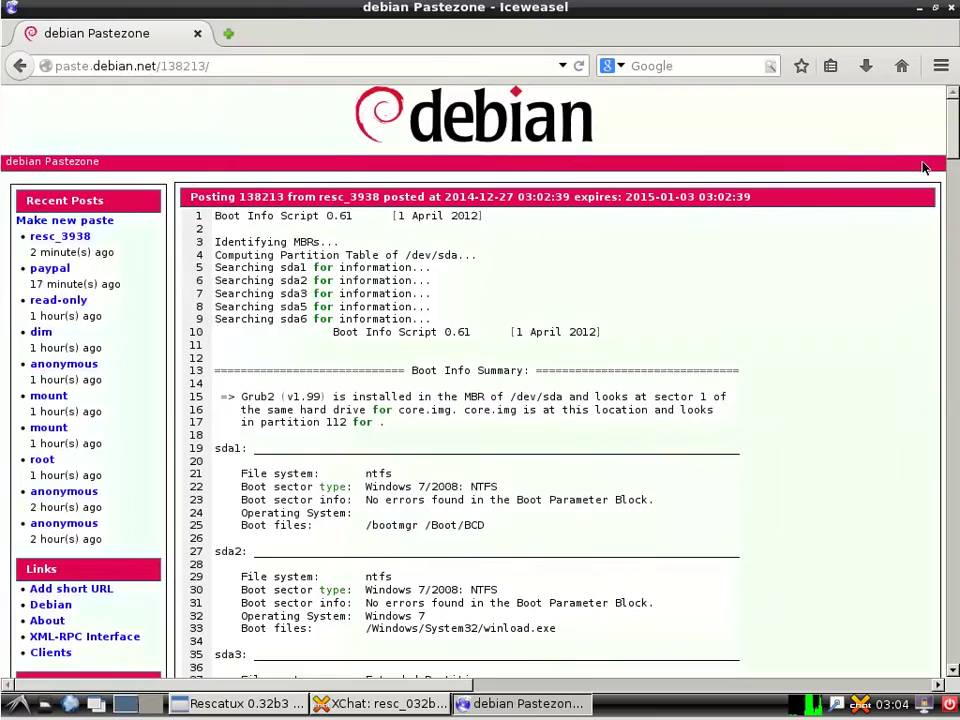
drag(948, 163, 941, 649)
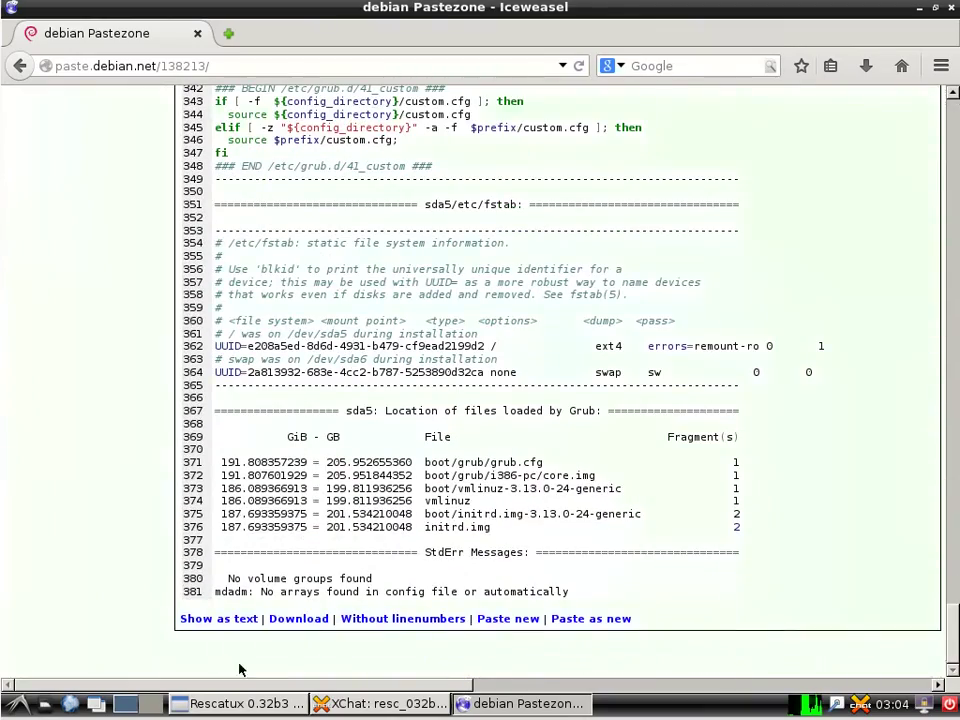
drag(278, 684, 383, 683)
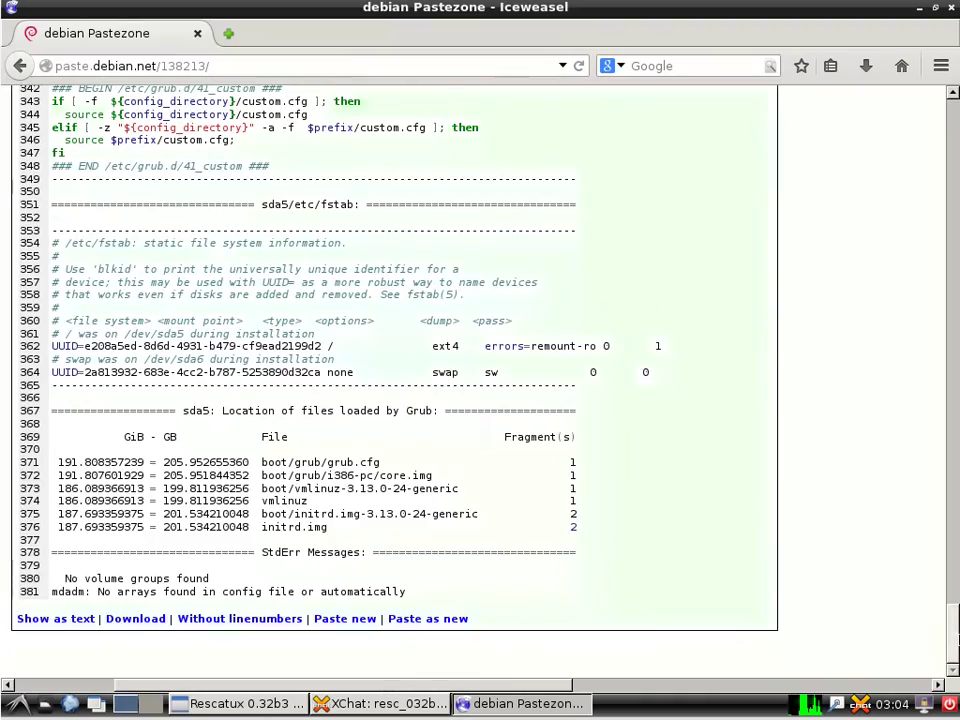
drag(951, 632, 945, 118)
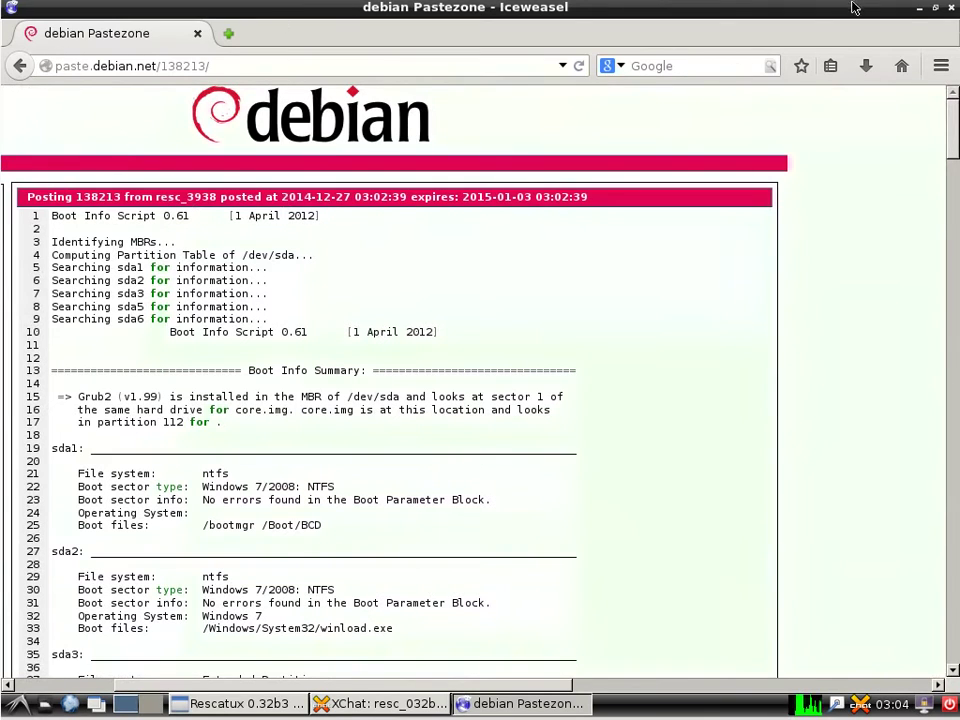
click(953, 10)
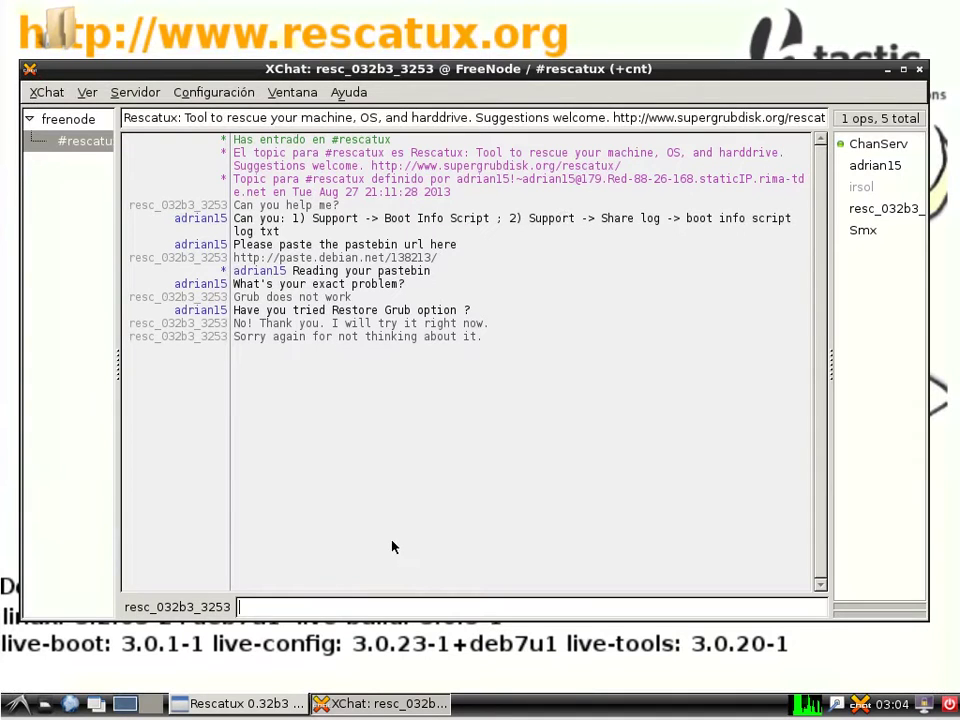
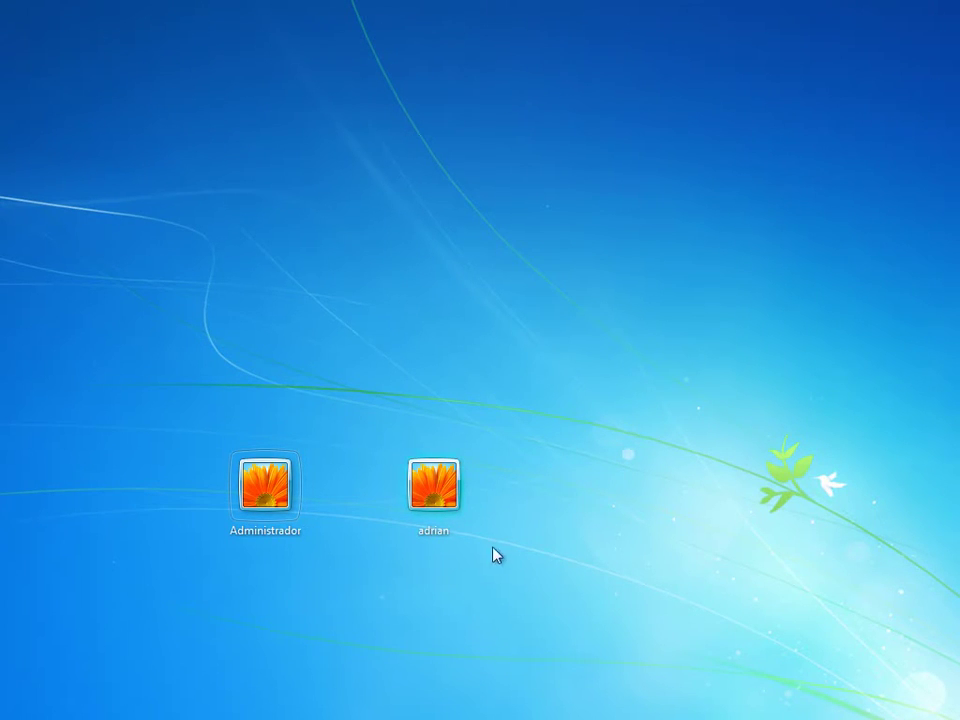
Sign in to the standard user account and launch Administración de equipos from Herramientas administrativas.
click(446, 497)
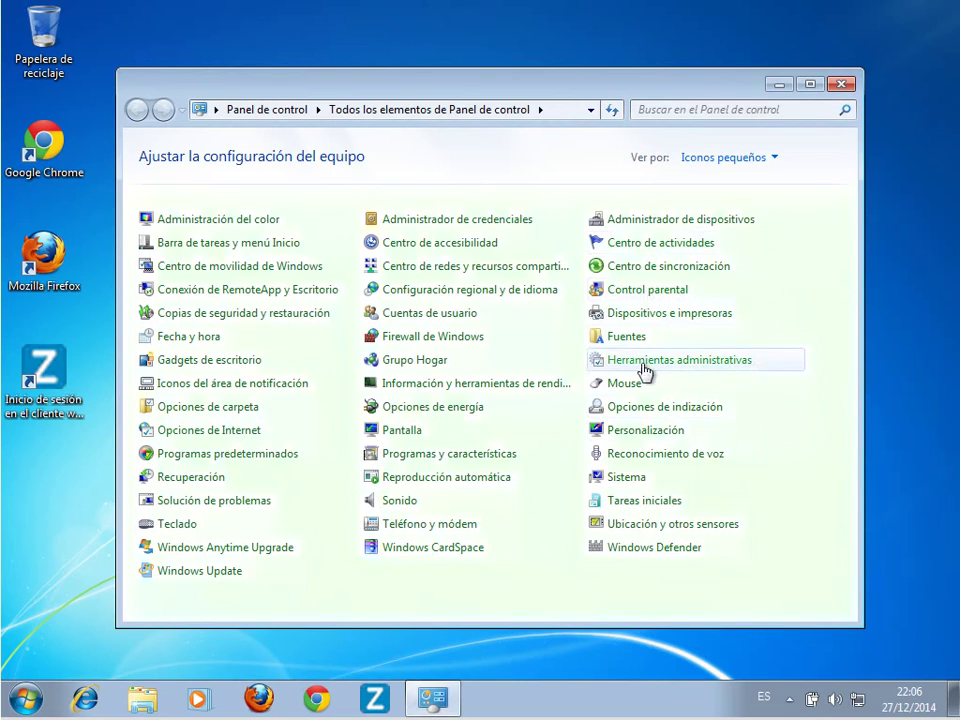
click(637, 368)
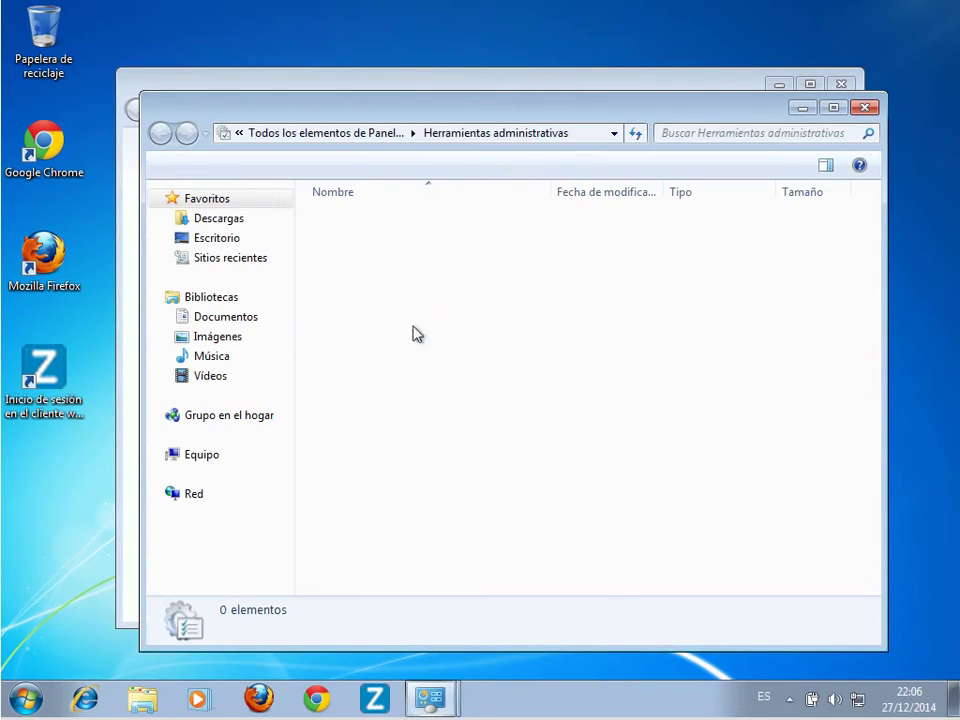
double_click(390, 224)
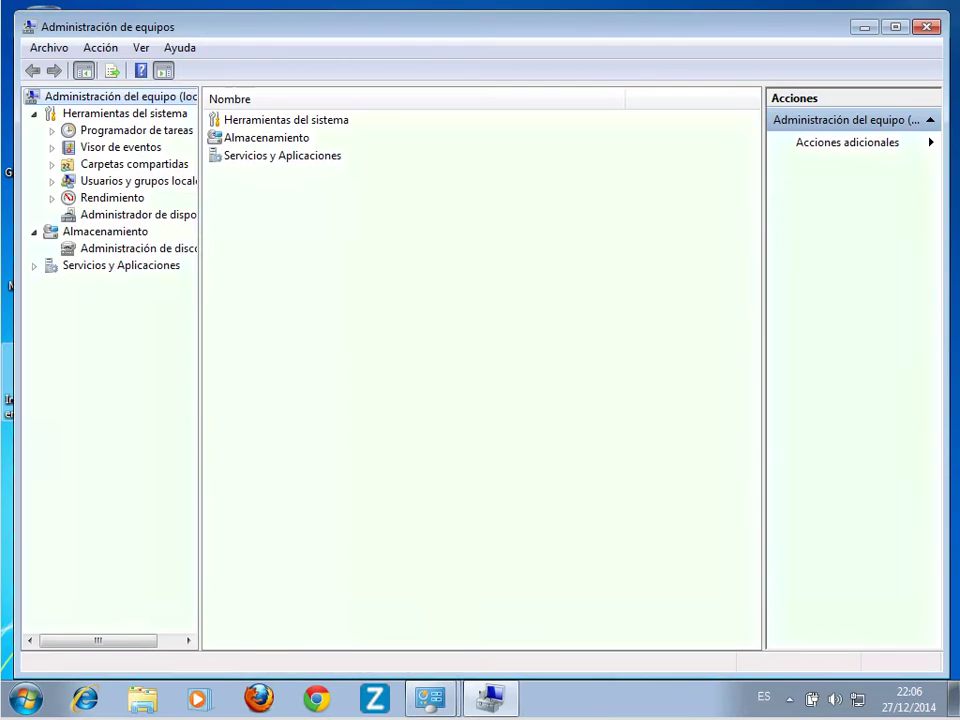
Open Establecer contraseña for the local user, accept the warning, and switch to the password generator.
click(145, 186)
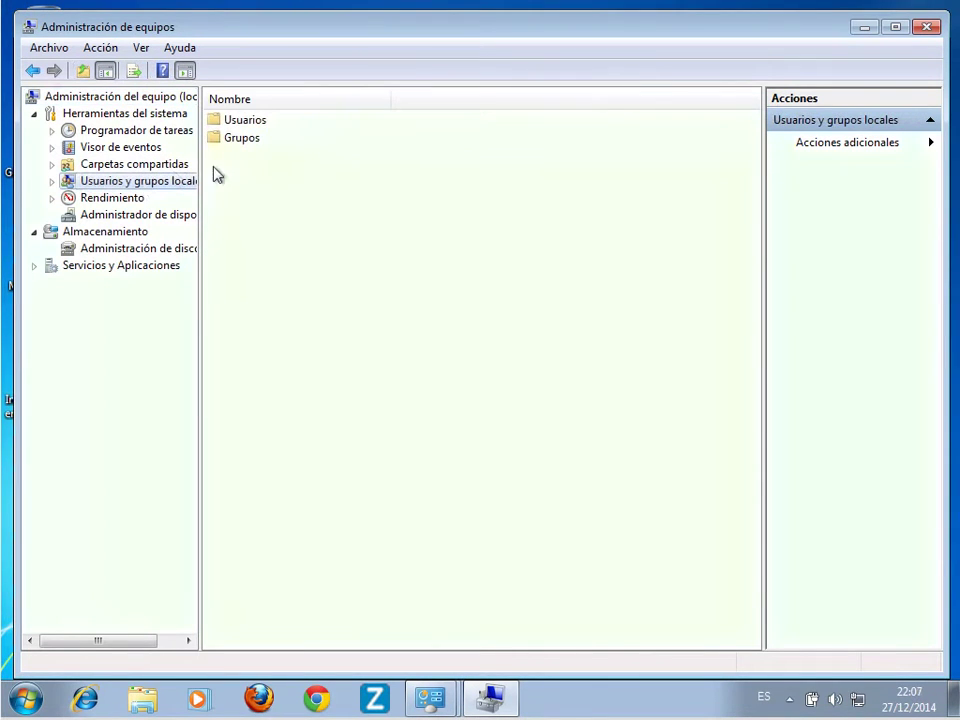
double_click(245, 122)
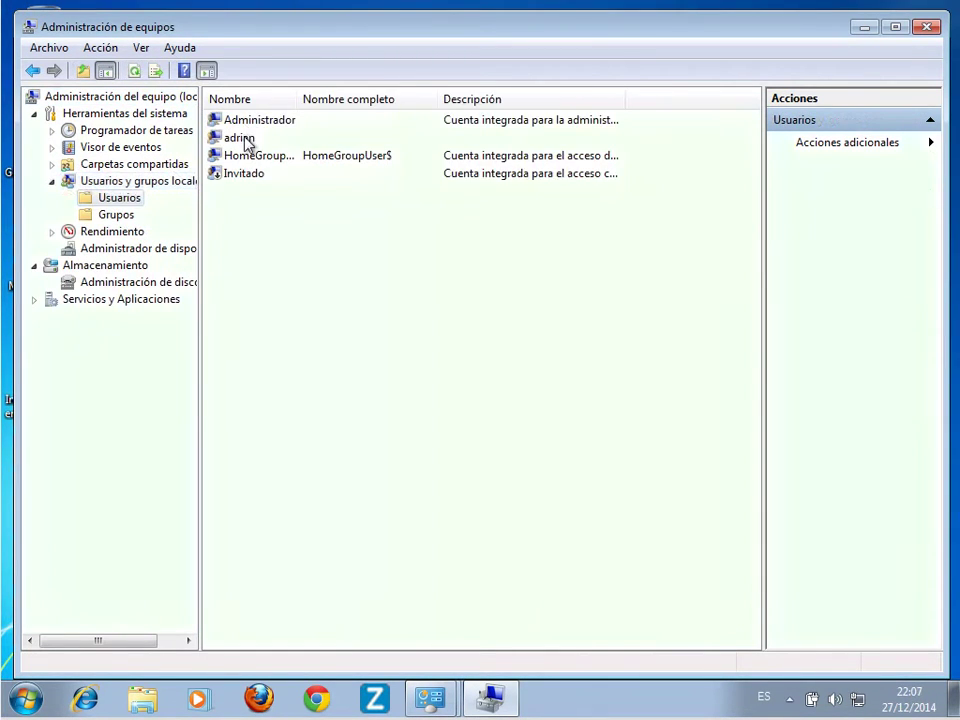
click(245, 141)
right_click(250, 143)
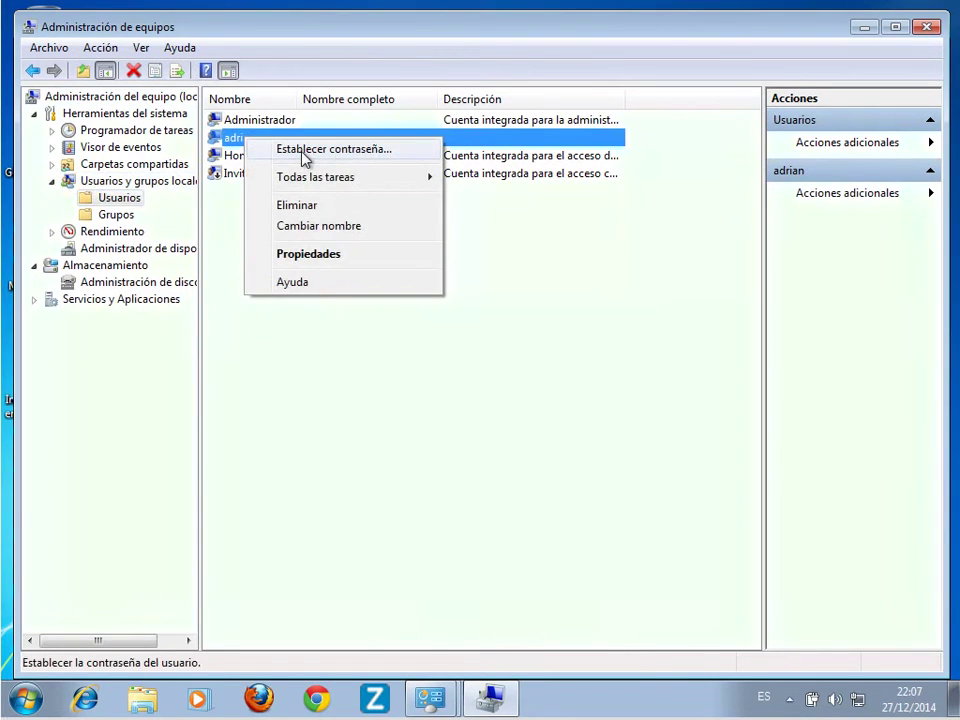
click(305, 150)
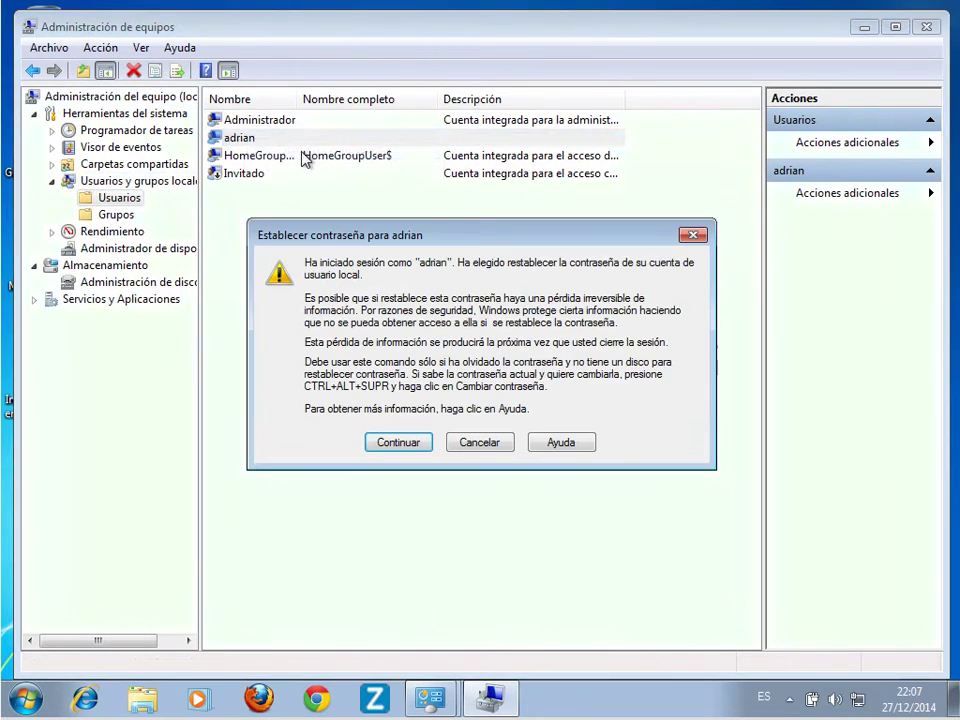
click(398, 443)
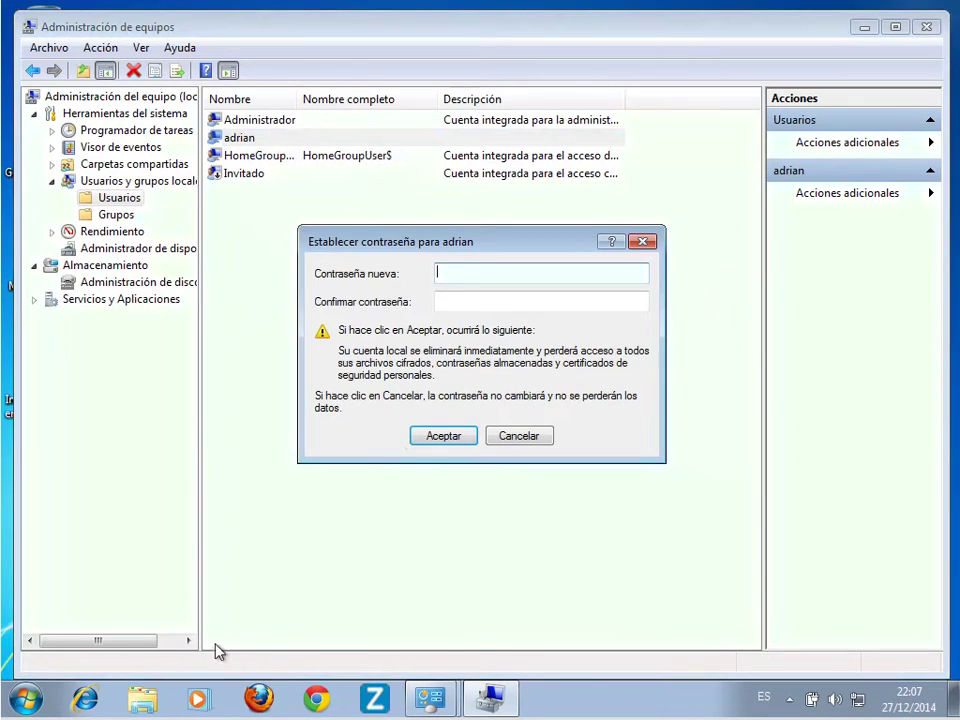
key(alt+Tab)
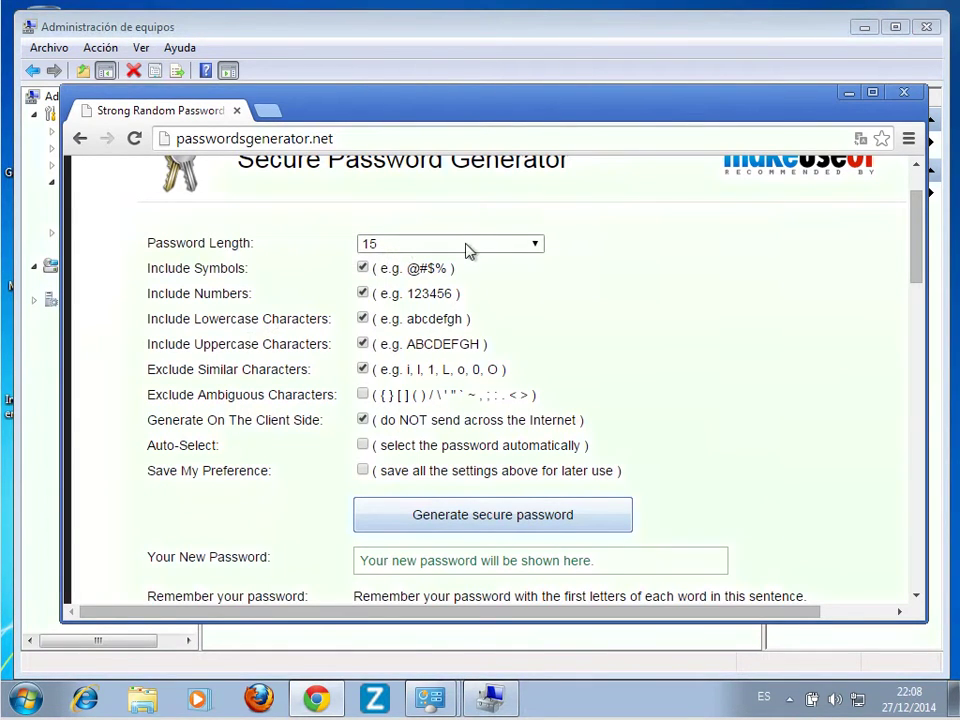
Generate a 15-character password without symbols on passwordsgenerator.net and copy it.
click(569, 520)
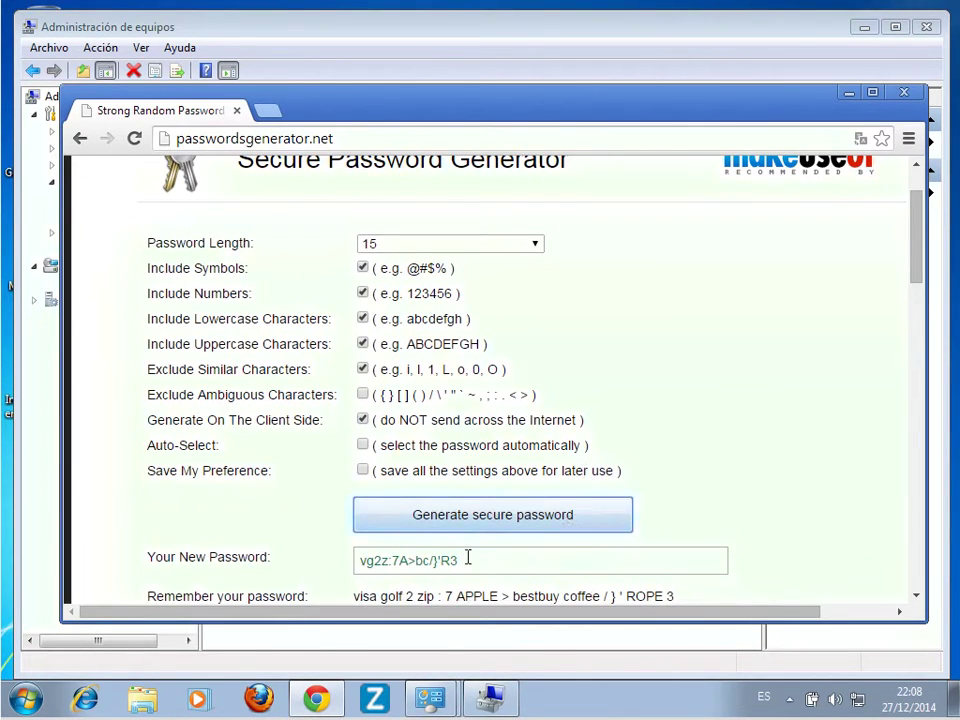
click(362, 267)
click(566, 513)
double_click(420, 561)
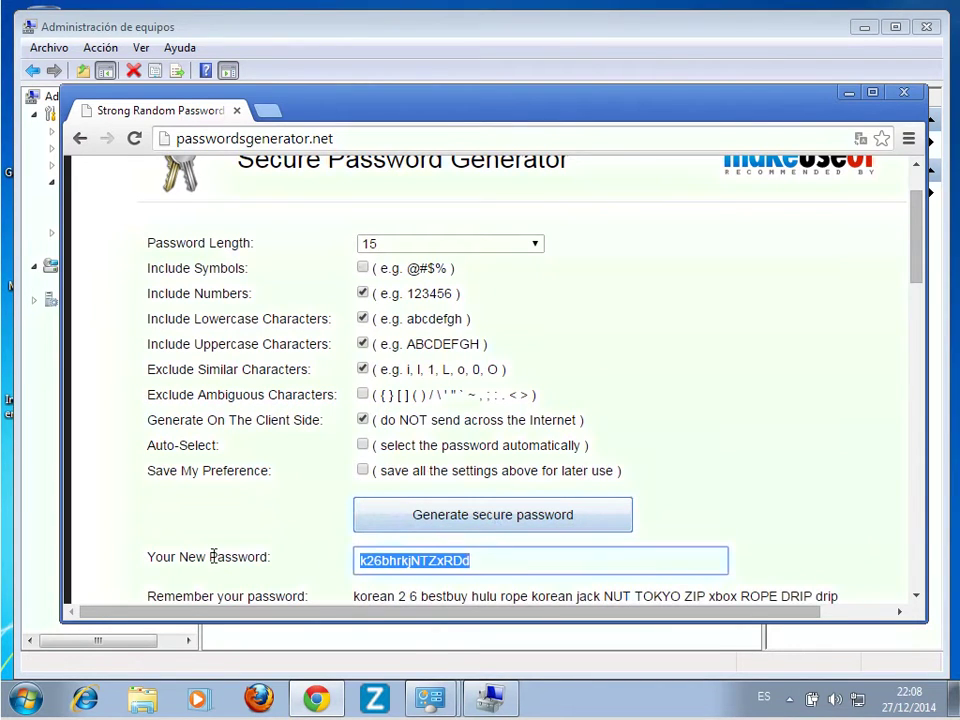
right_click(420, 562)
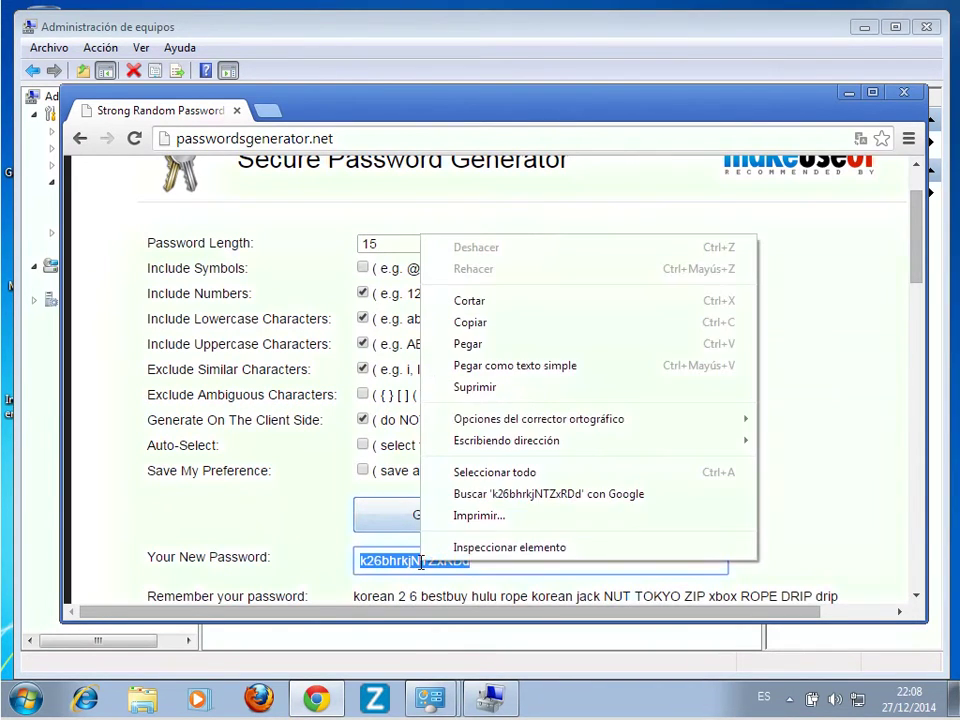
click(533, 324)
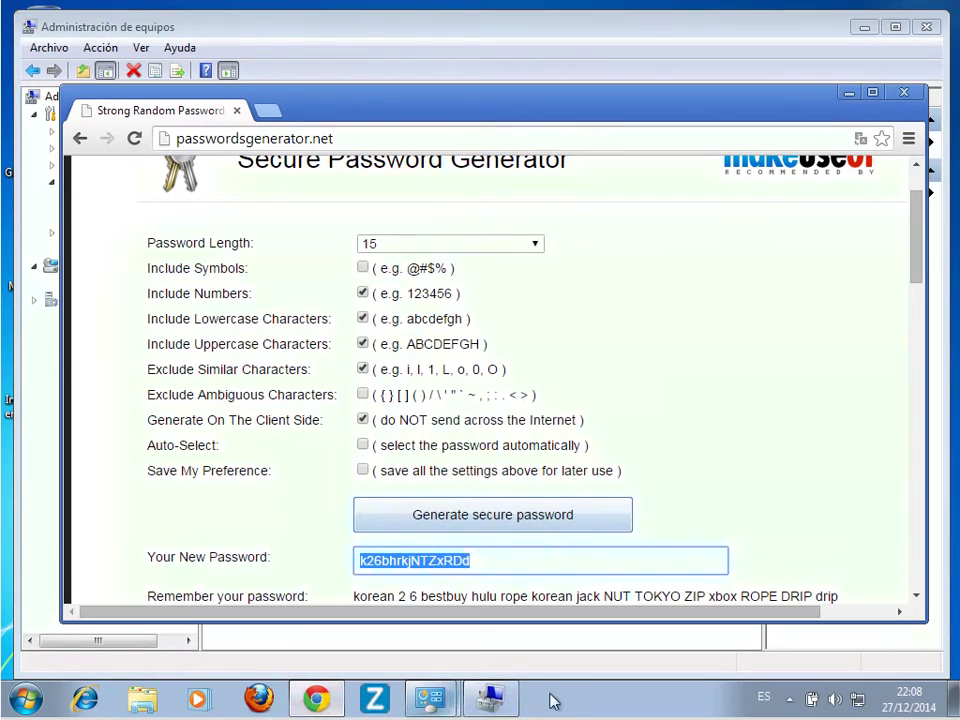
Paste the generated password into both new and confirm password fields and accept it.
click(849, 94)
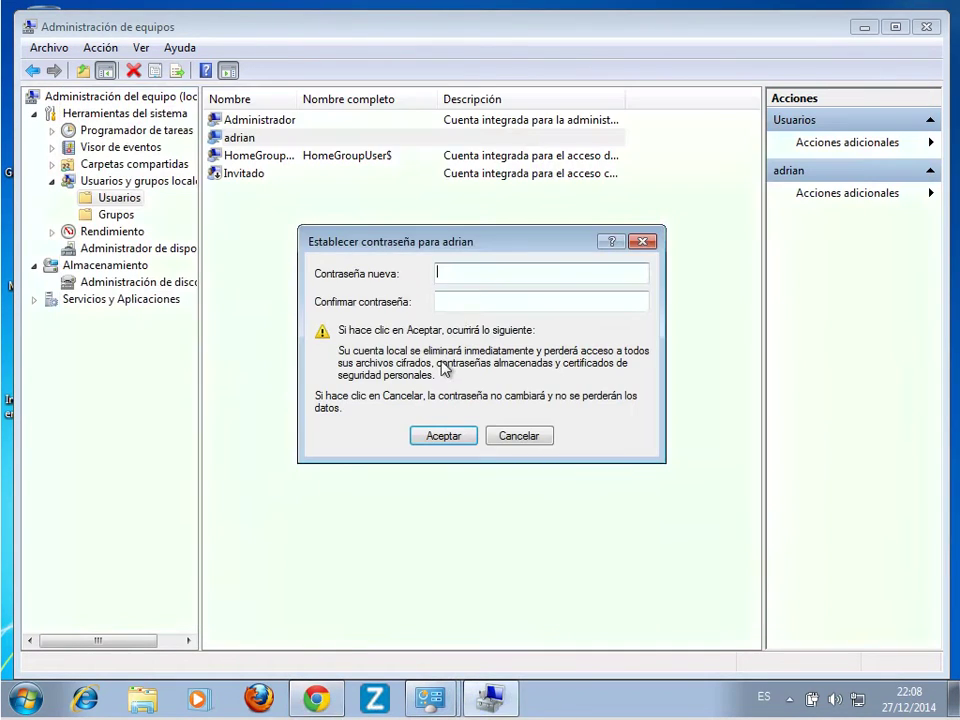
right_click(477, 270)
click(521, 350)
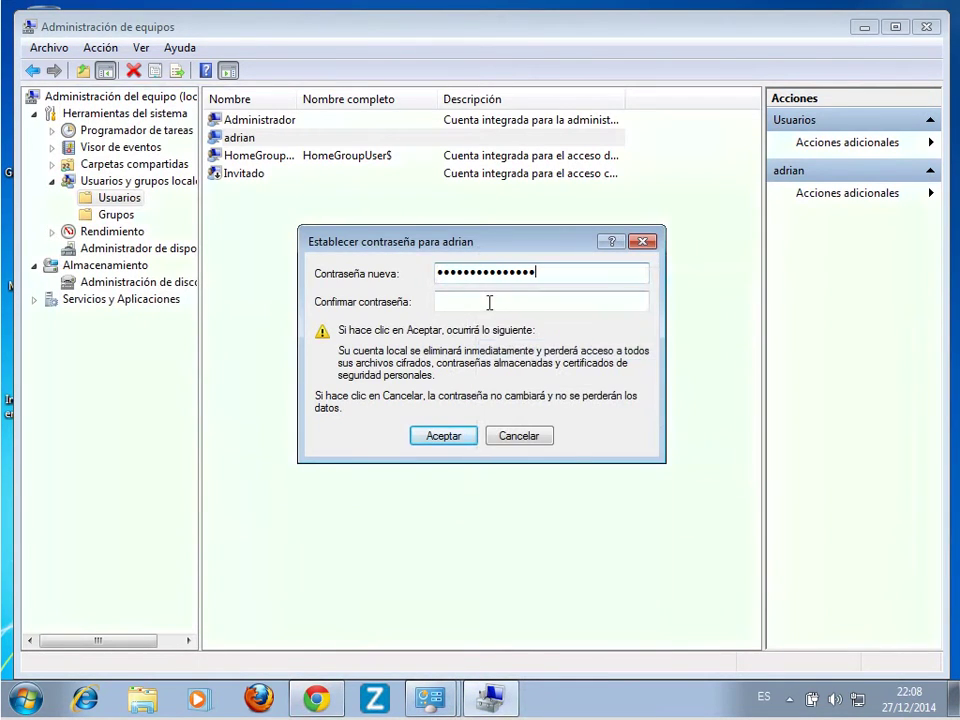
right_click(491, 302)
click(537, 384)
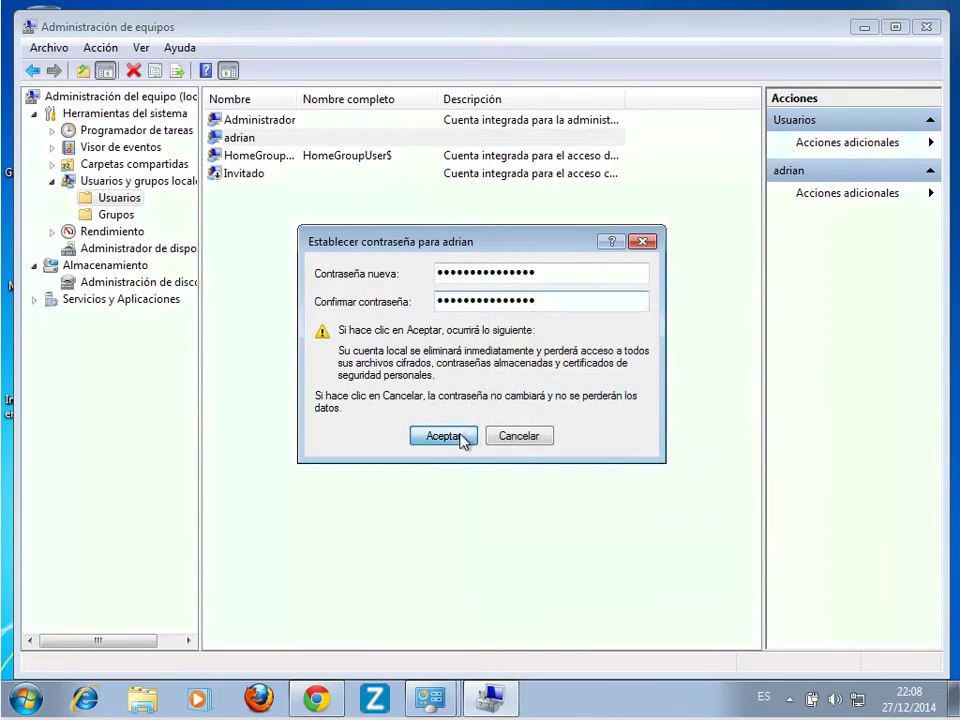
click(463, 440)
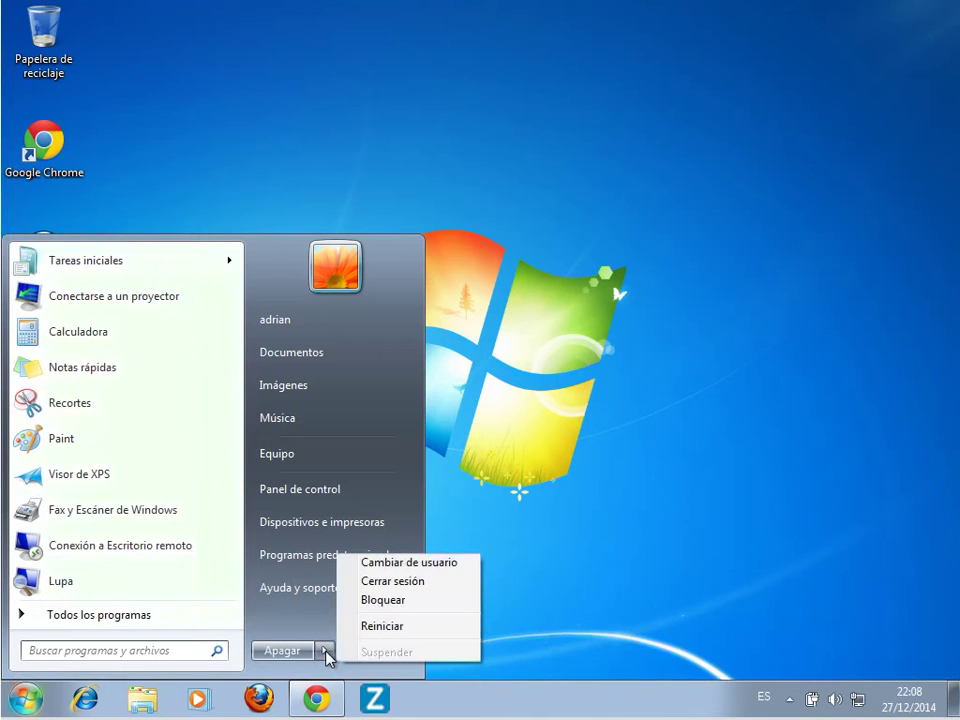
Log off and sign back in with the new password, dismissing the incorrect-password error.
click(438, 590)
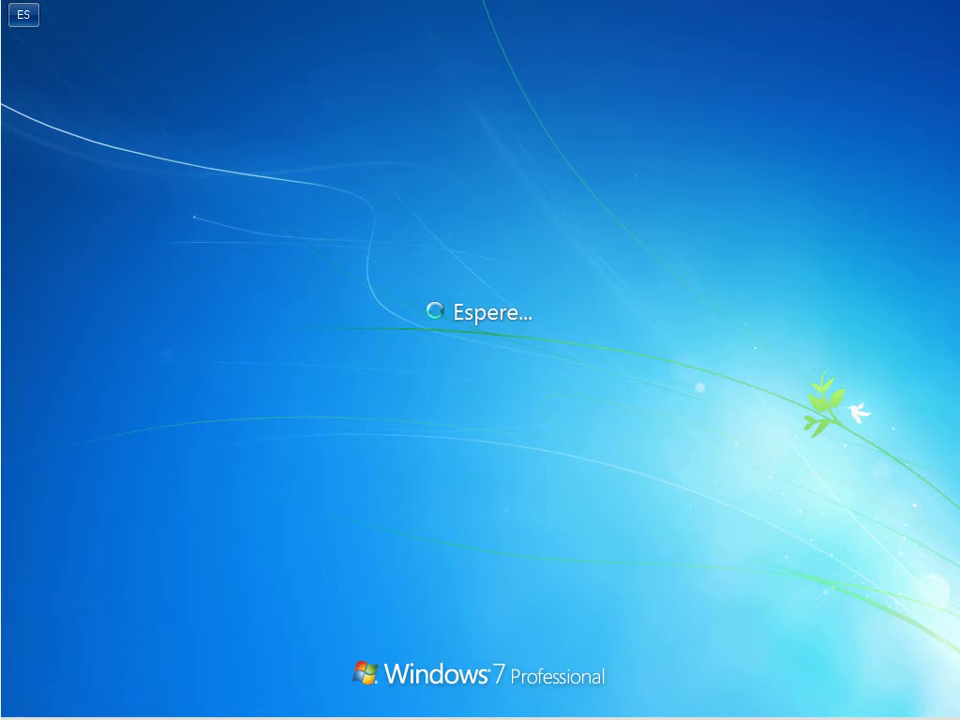
click(570, 440)
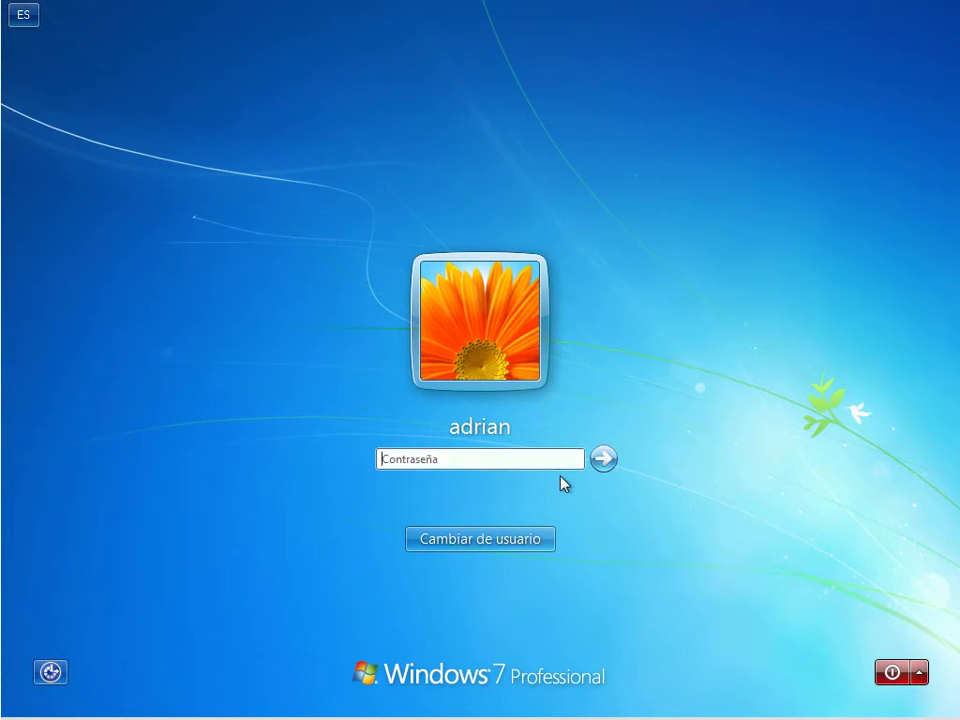
text(••••••••••••)
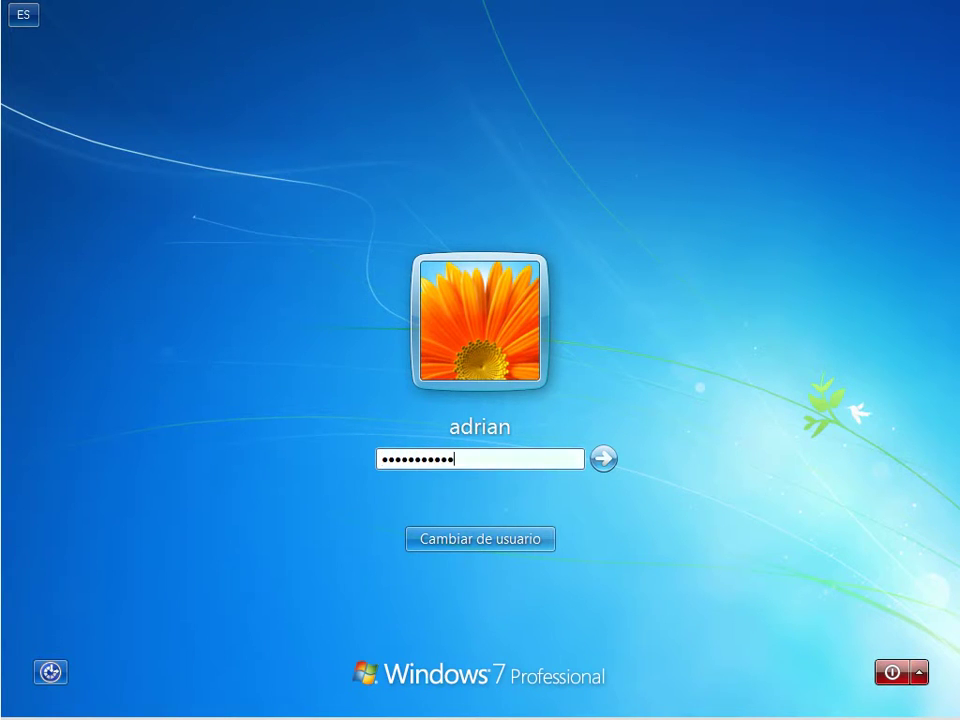
key(Return)
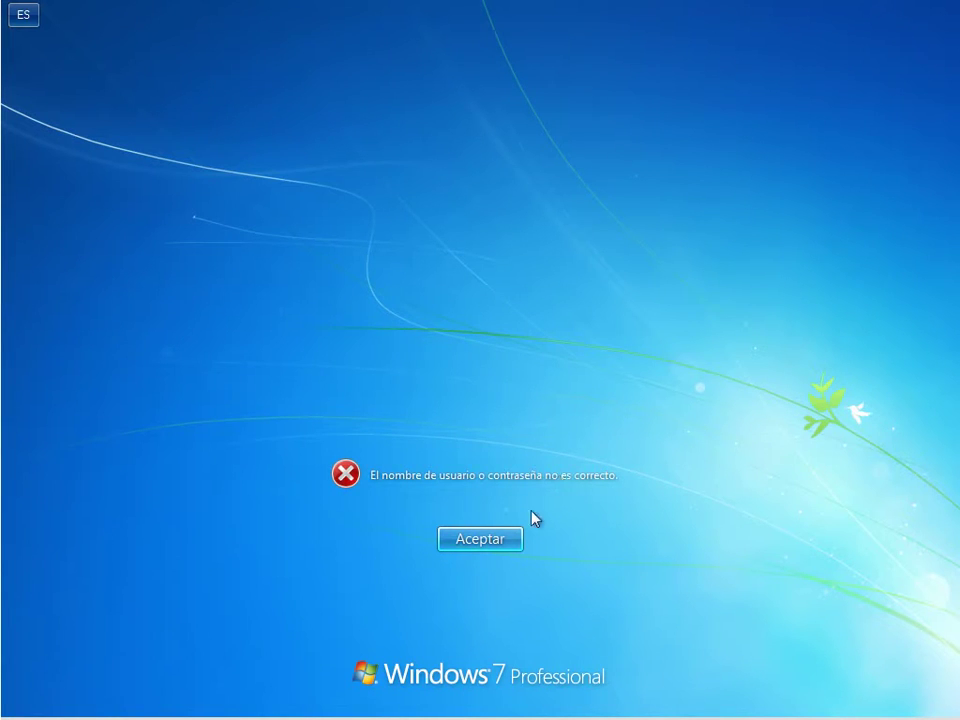
click(499, 541)
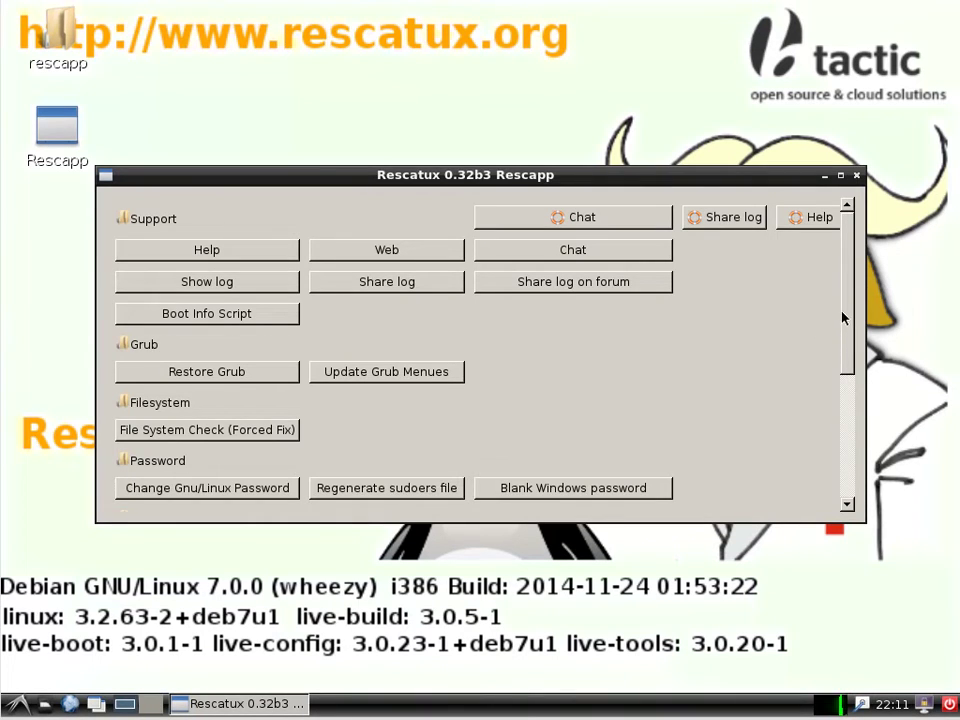
Scroll Rescapp down to Windows tools like Blank Windows password and Promote Windows user to Admin.
drag(849, 304, 857, 439)
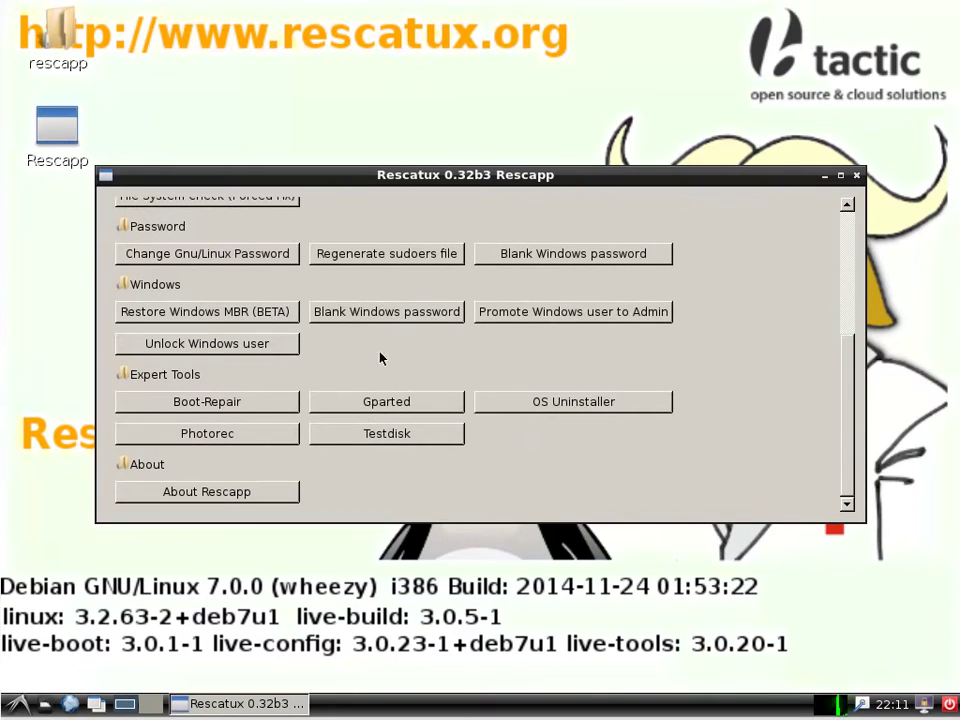
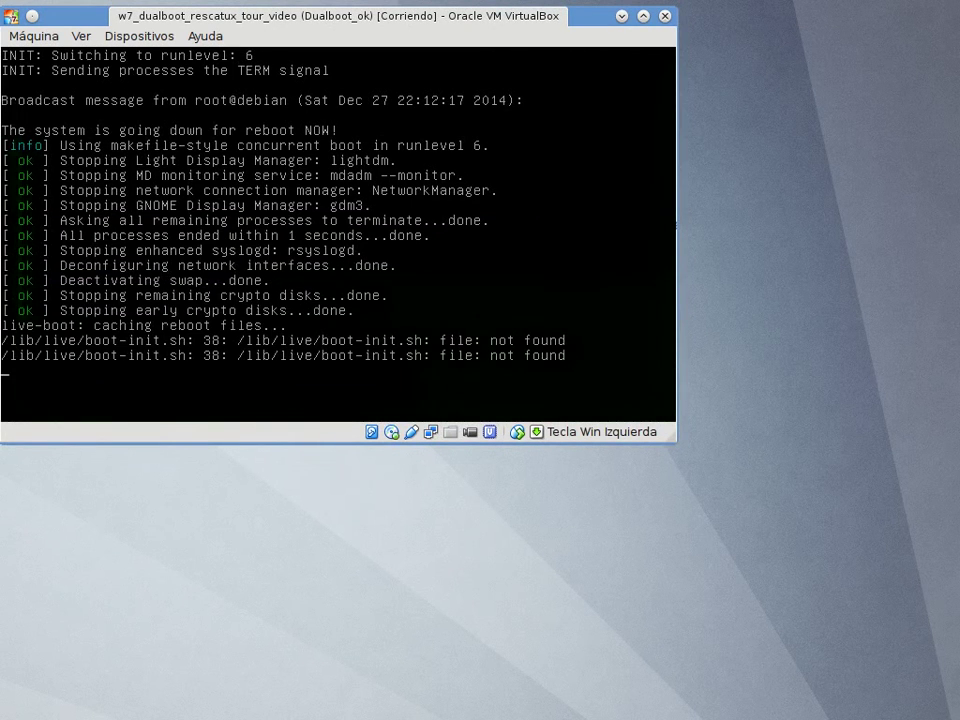
Restart the live system and boot the 'Windows 7 (loader)' entry from the GRUB menu.
key(Return)
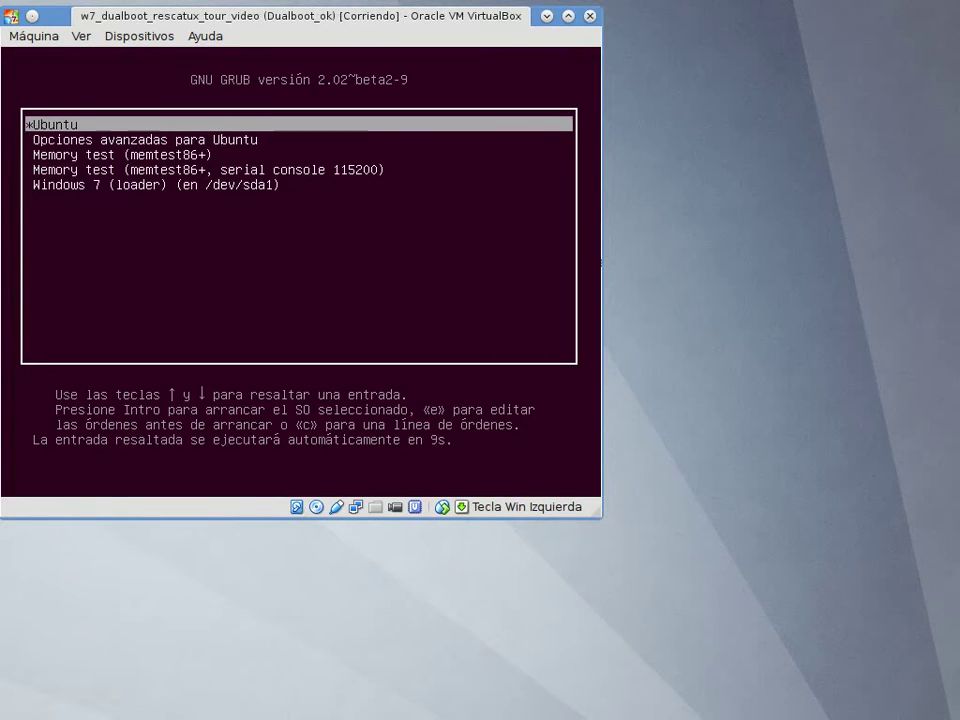
key(Down)
key(Down)
key(Down)
key(Down)
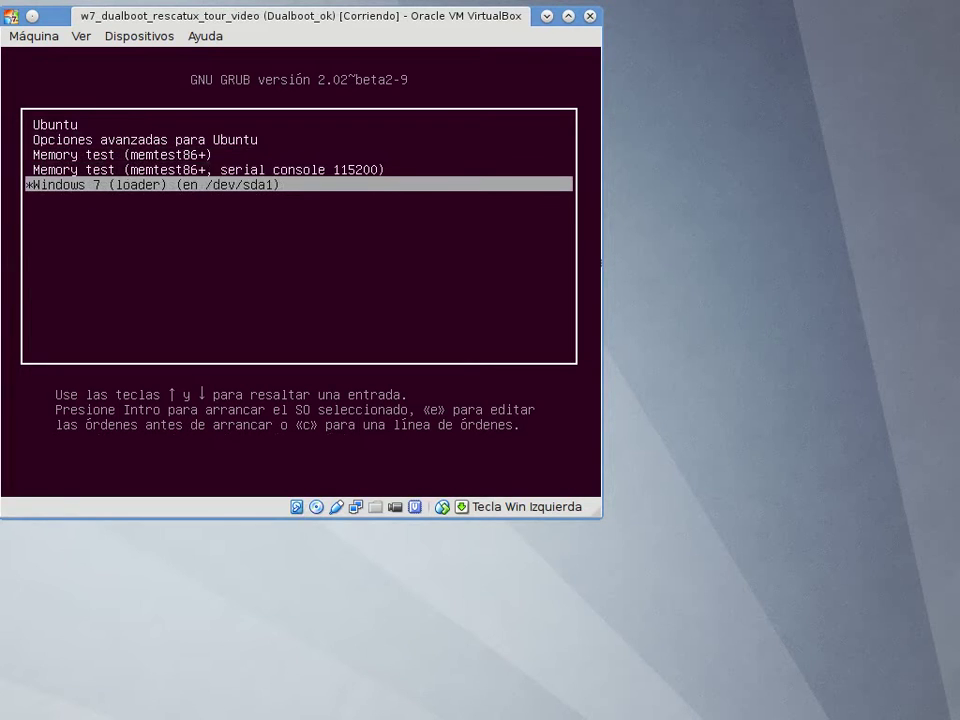
key(Return)
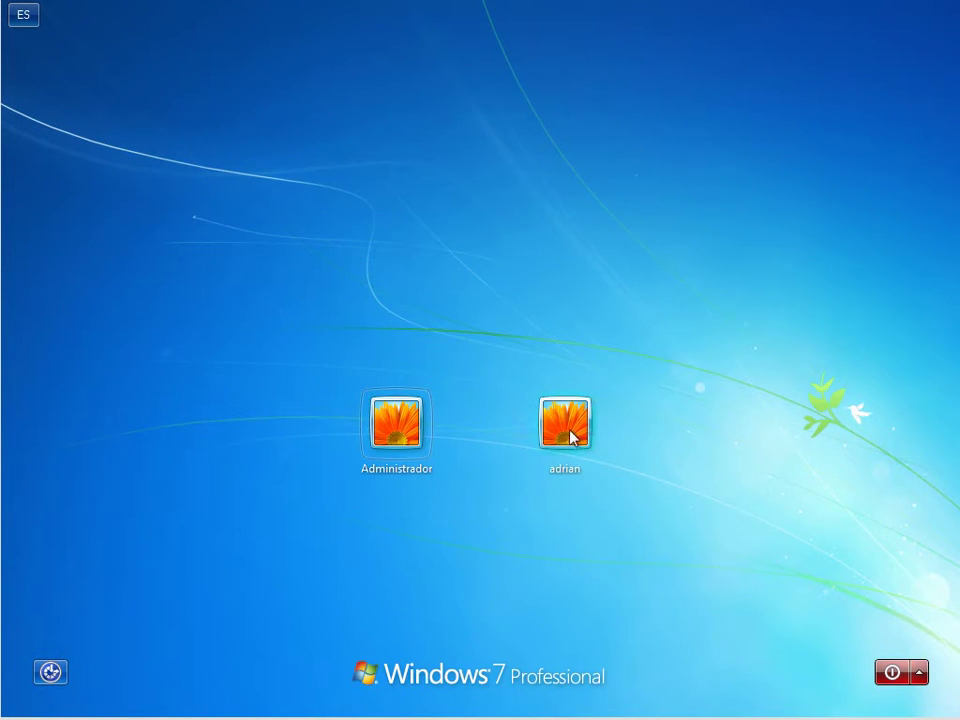
Sign in to the non-administrator Windows 7 account, then shut Windows down from the Start menu.
click(566, 425)
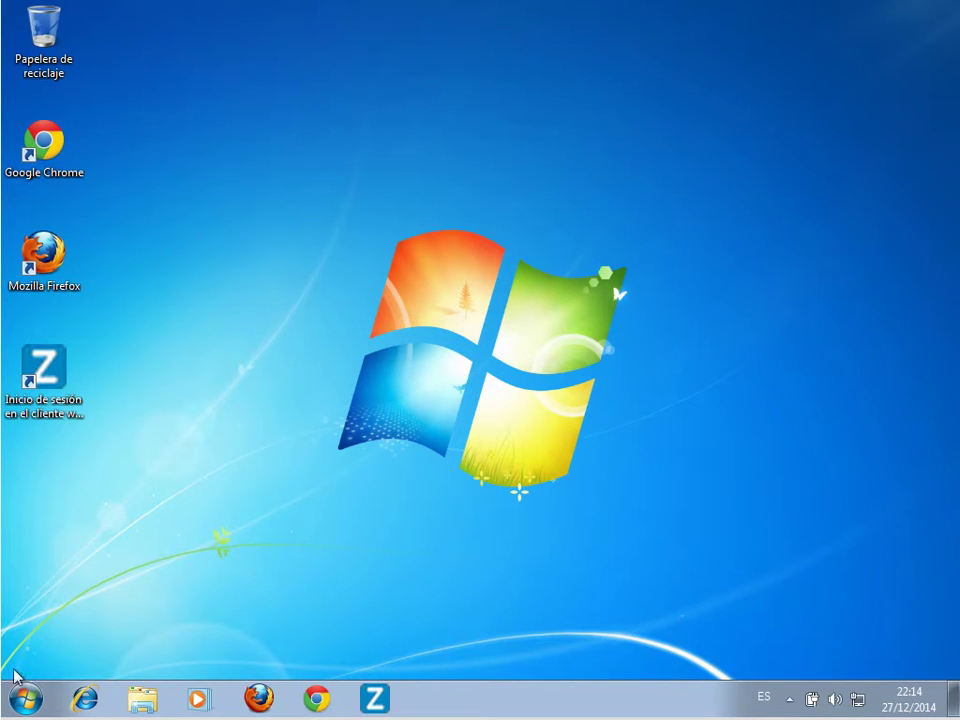
click(22, 702)
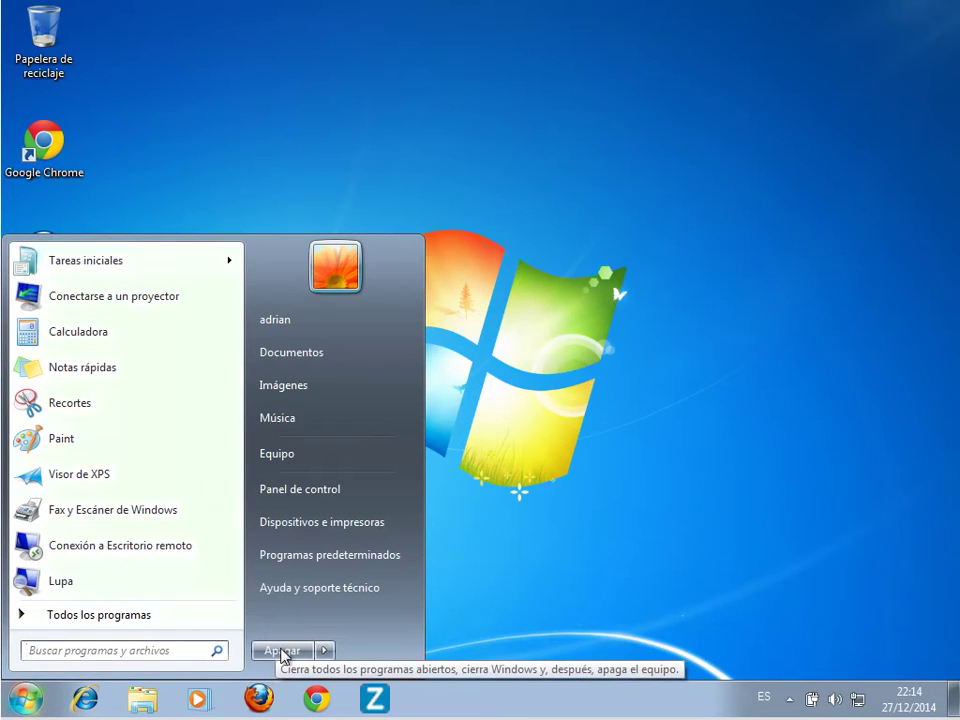
click(304, 653)
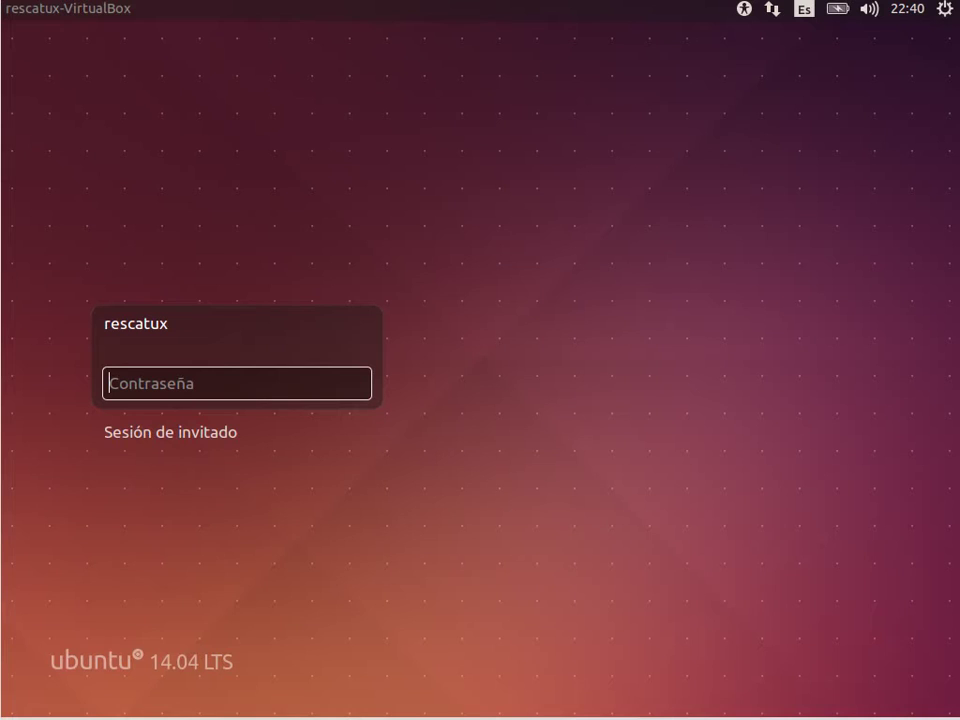
Log in to Ubuntu with the account password and generate a new random password in Firefox.
text(rescatux)
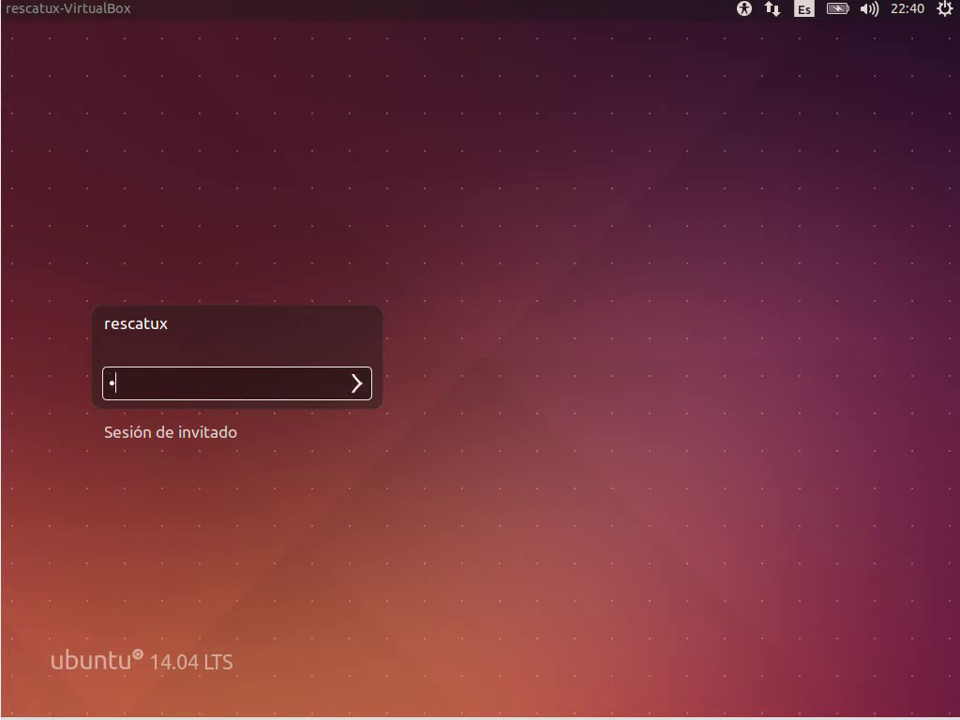
key(Return)
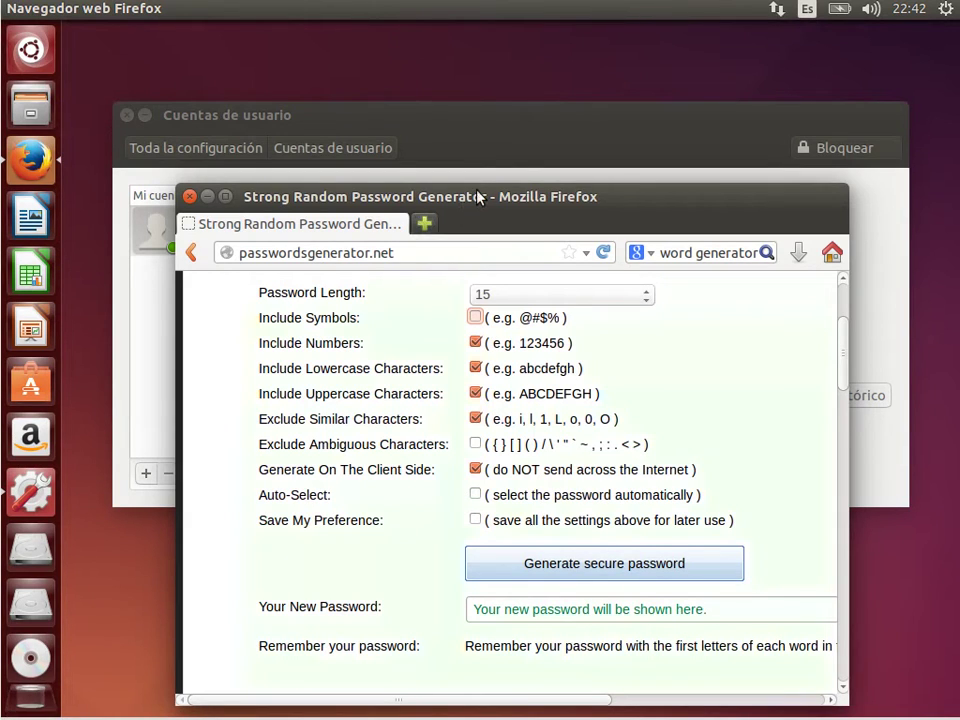
click(568, 567)
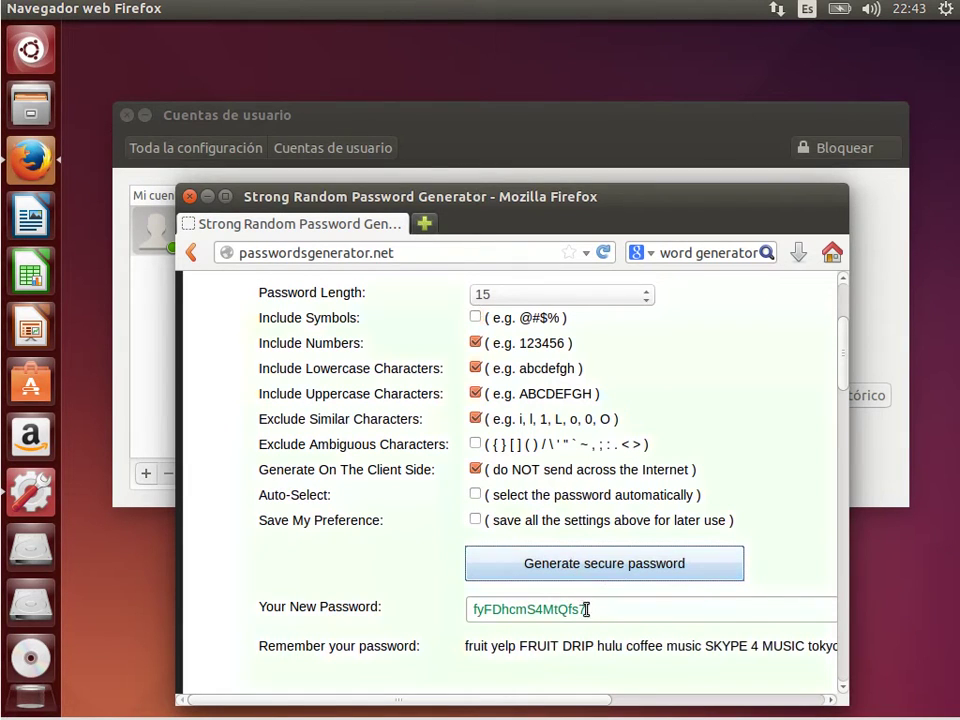
Copy the generated 15-character password and start changing the account password in User Accounts.
drag(586, 609, 456, 609)
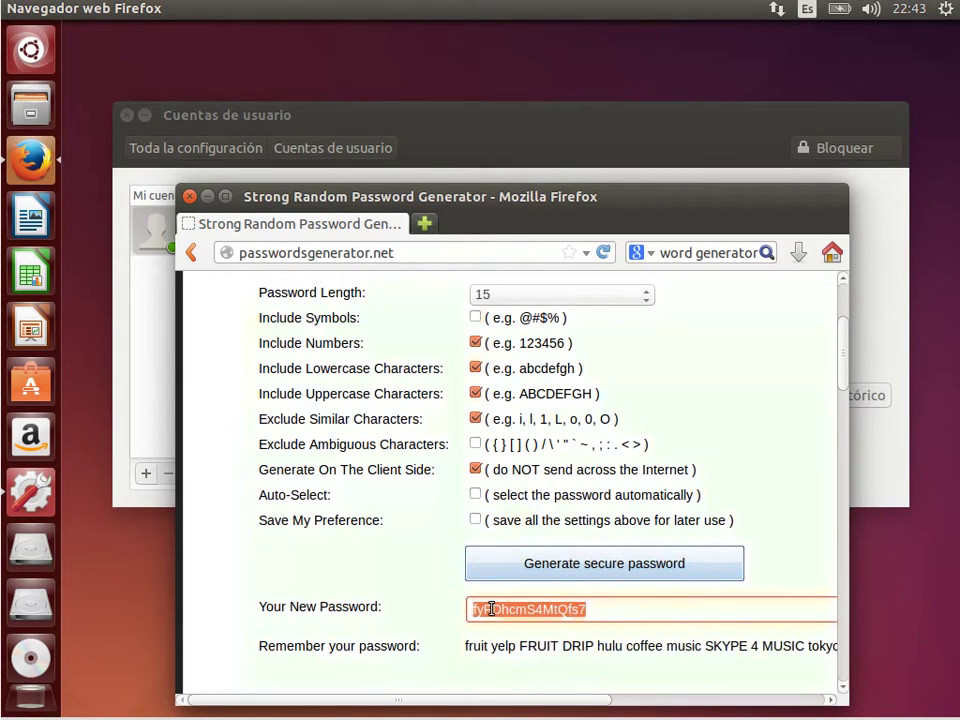
right_click(491, 610)
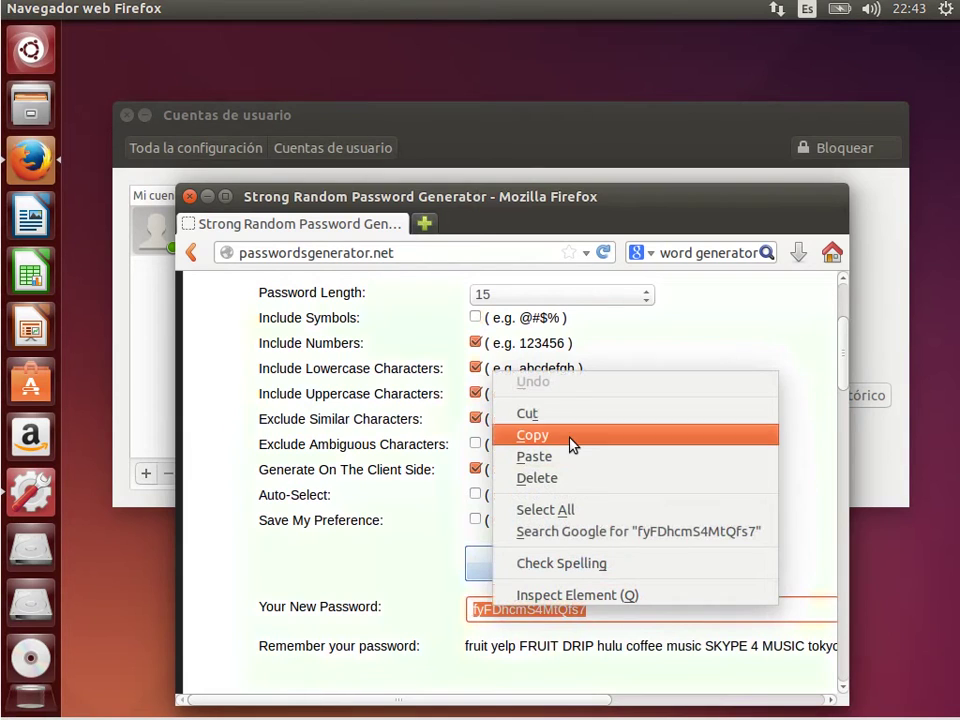
click(533, 435)
click(386, 114)
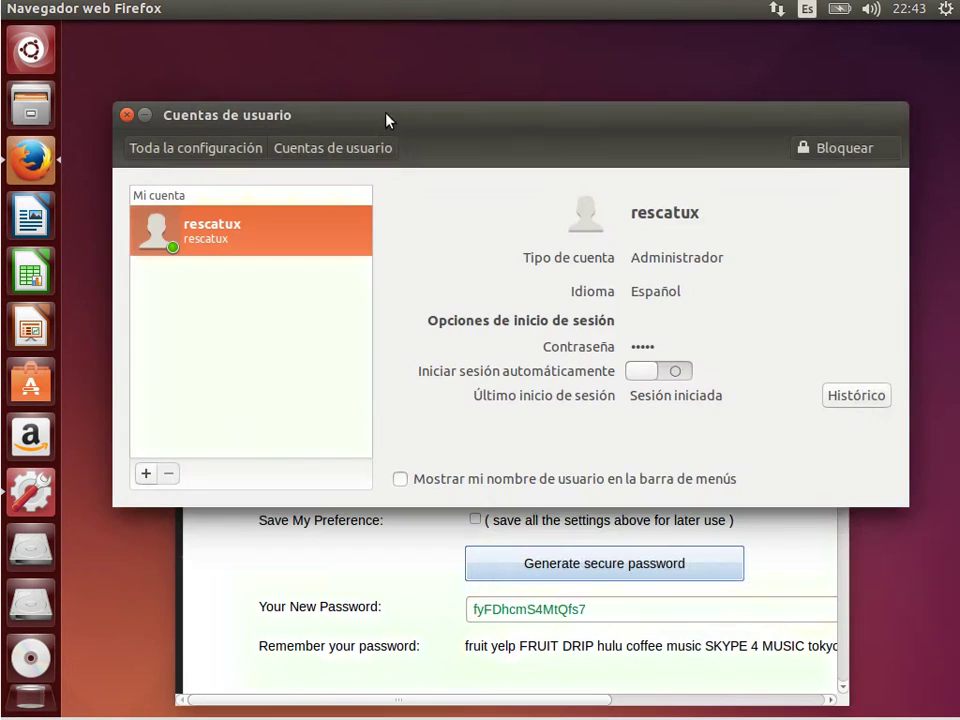
click(640, 350)
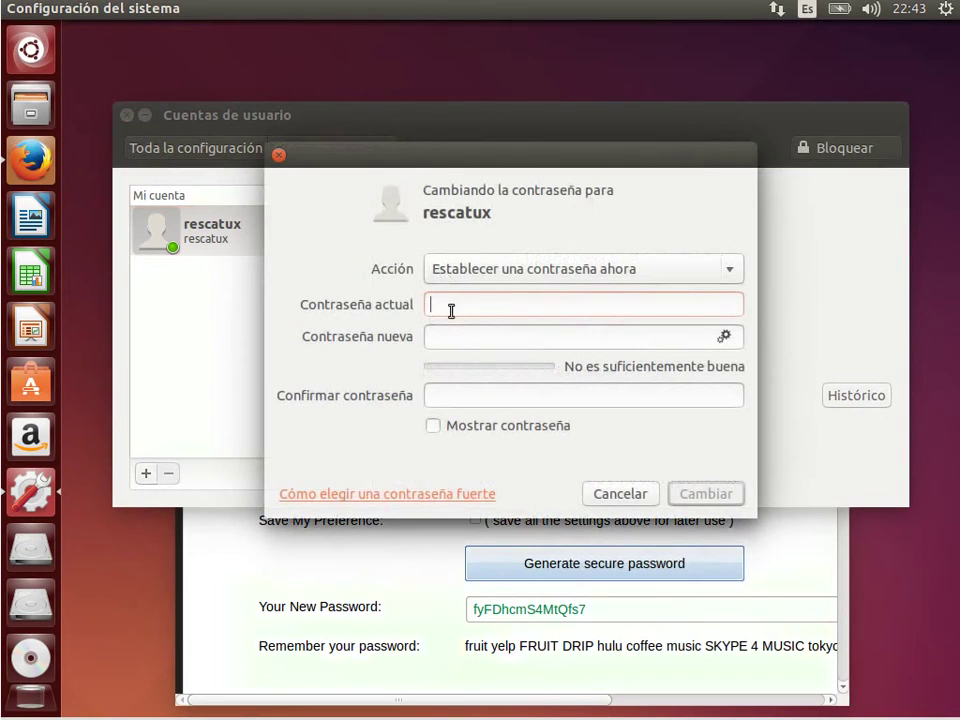
Replace the account password with the pasted generated one, verify it matches, apply, and close Firefox.
text(••••••••)
click(505, 335)
key(ctrl+v)
click(497, 398)
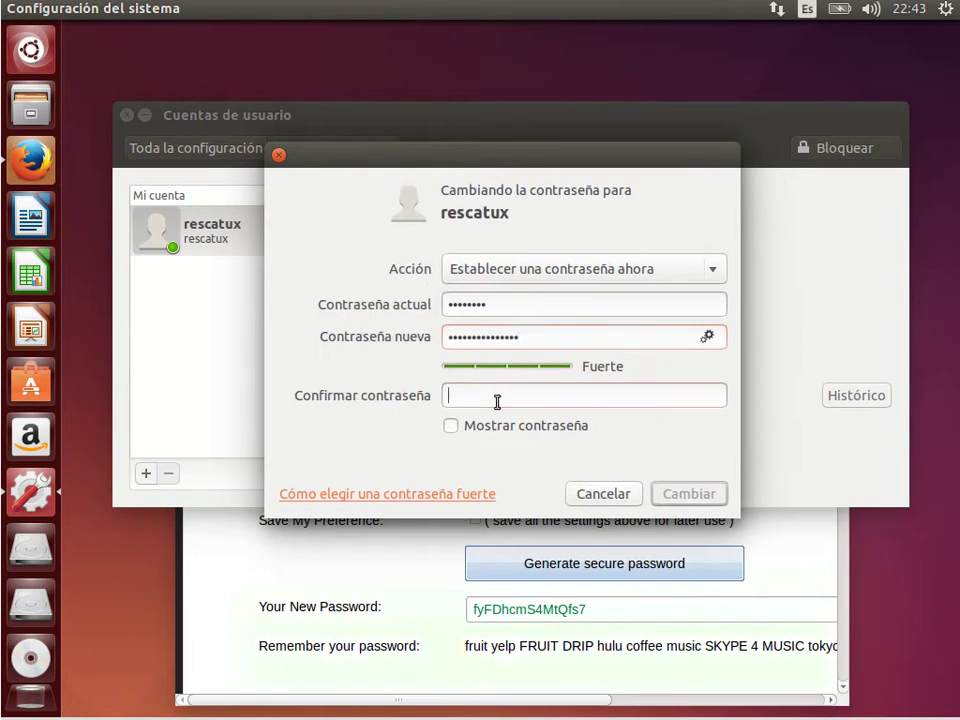
key(ctrl+v)
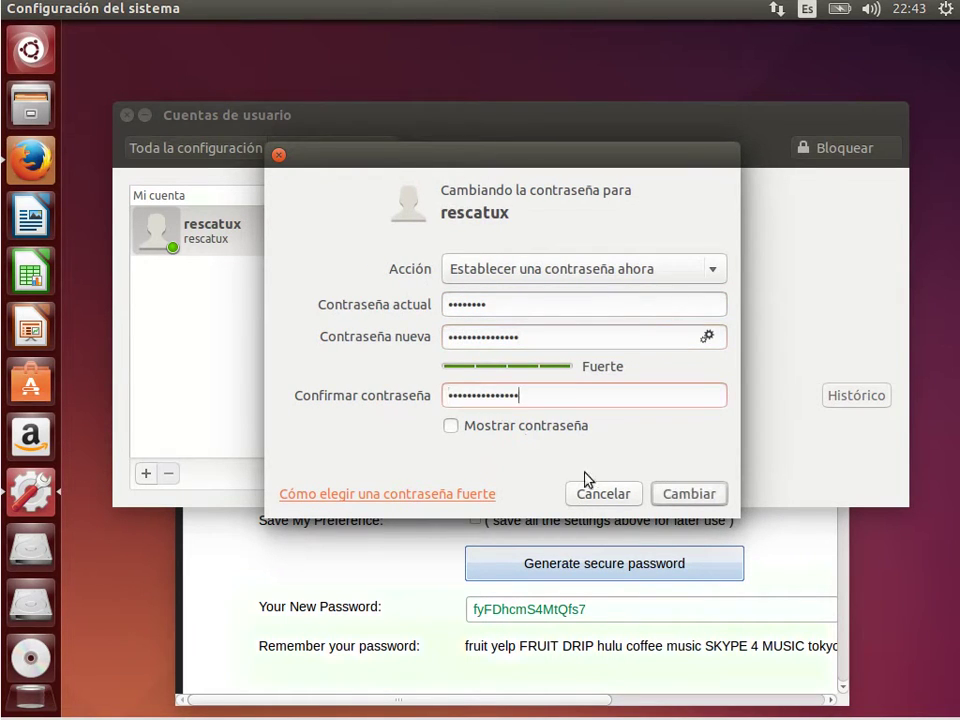
click(450, 426)
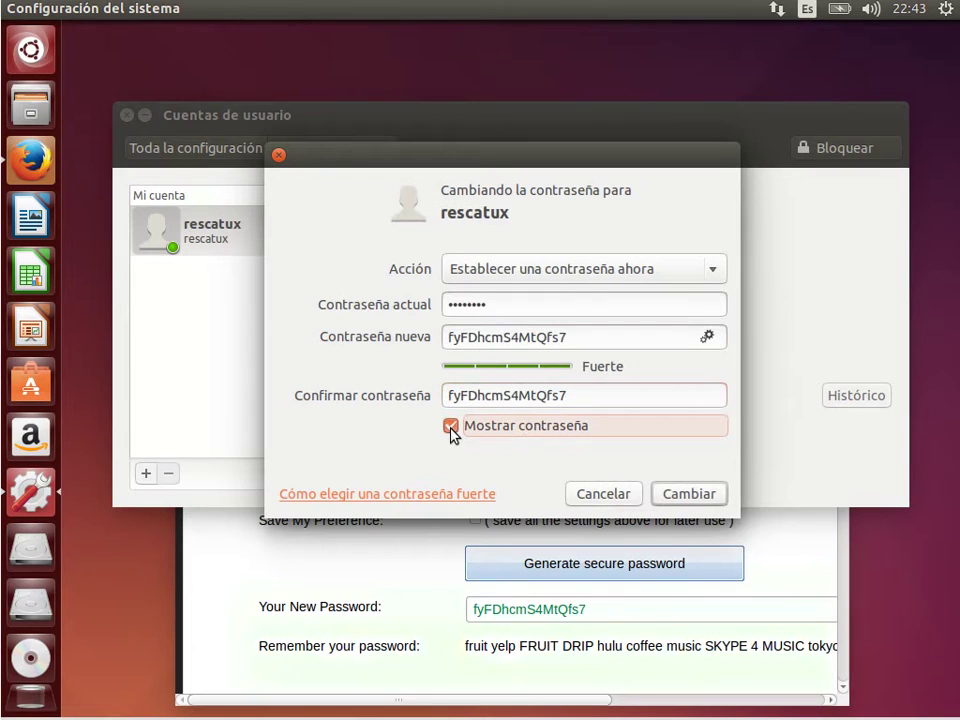
click(450, 426)
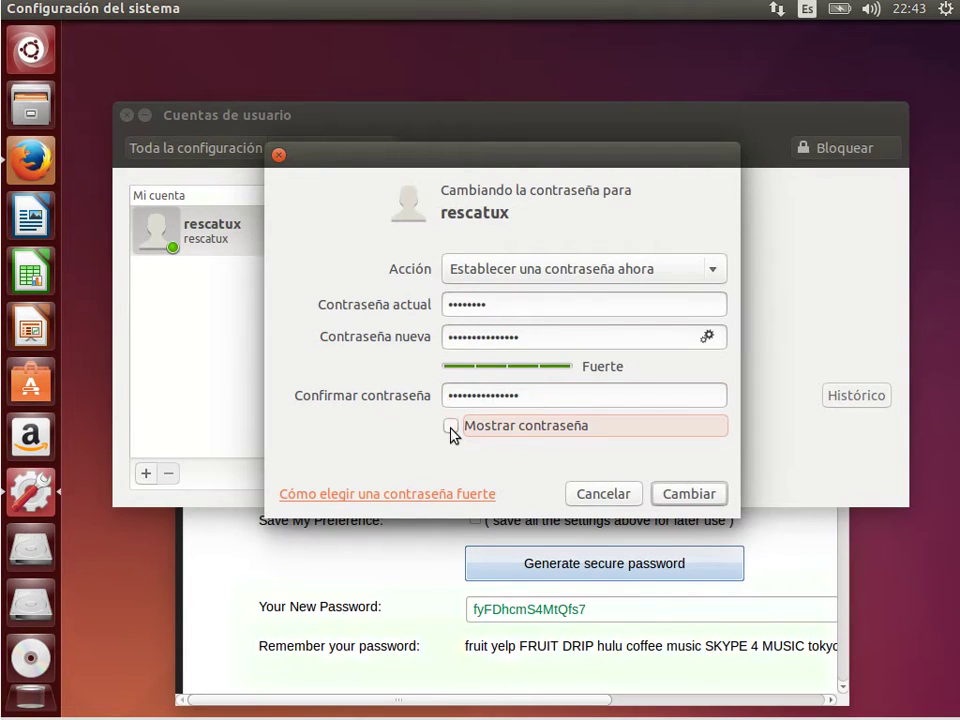
click(694, 495)
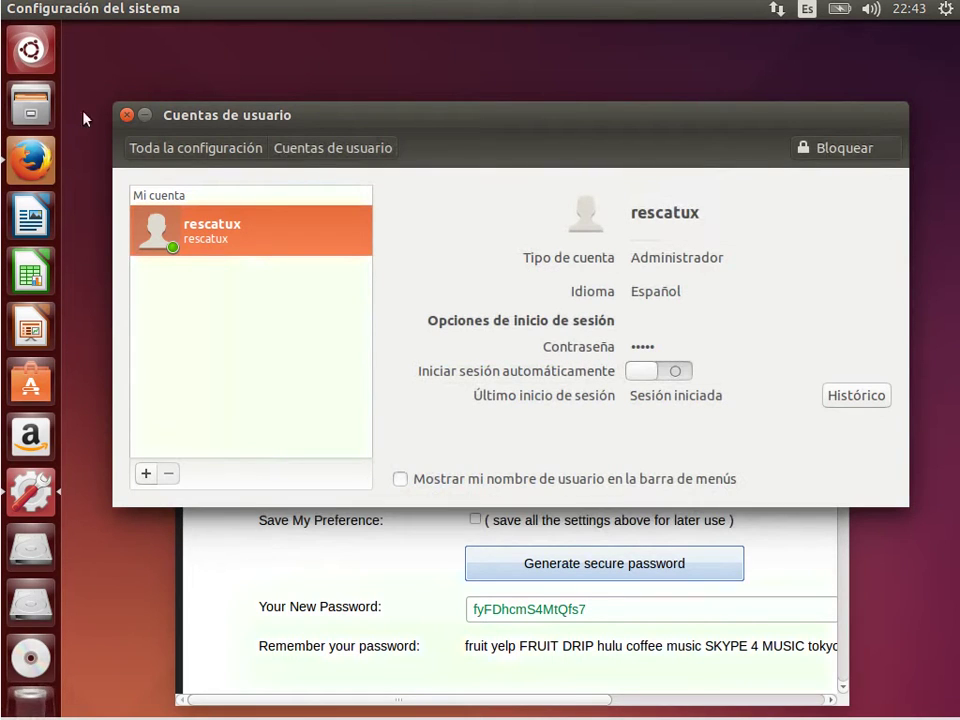
key(alt+Tab)
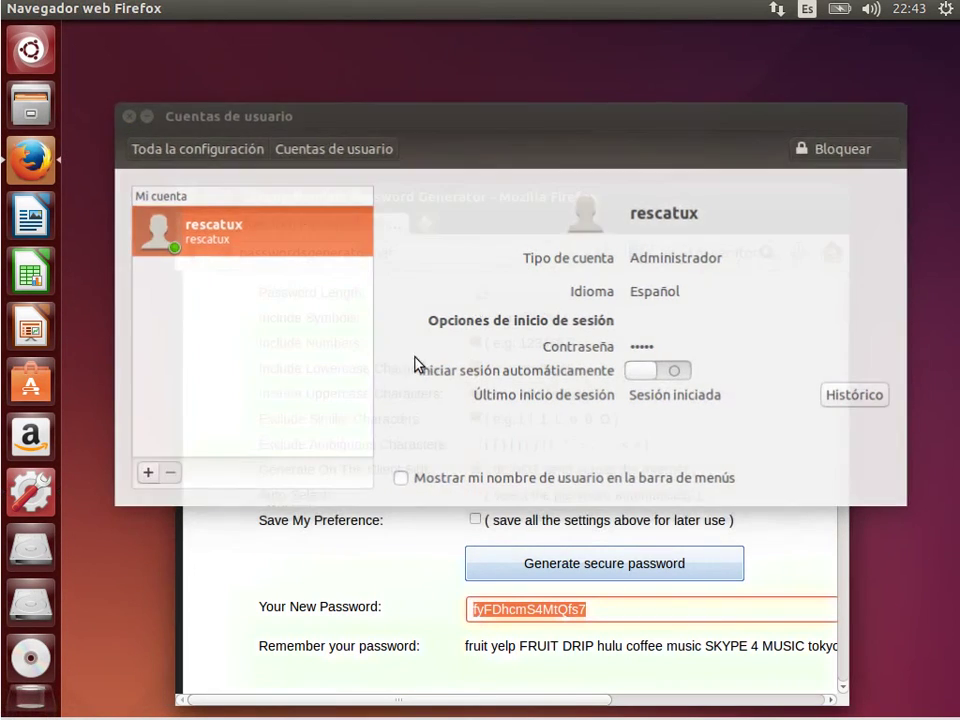
click(190, 197)
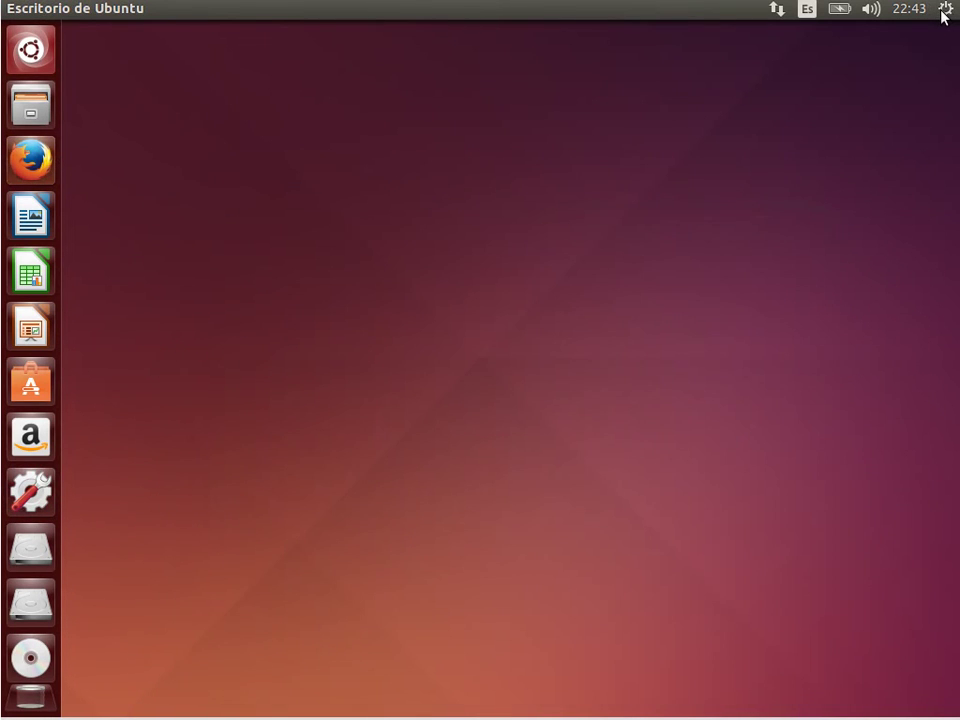
Log out of Ubuntu and try signing back in with the old password, which is rejected.
click(944, 12)
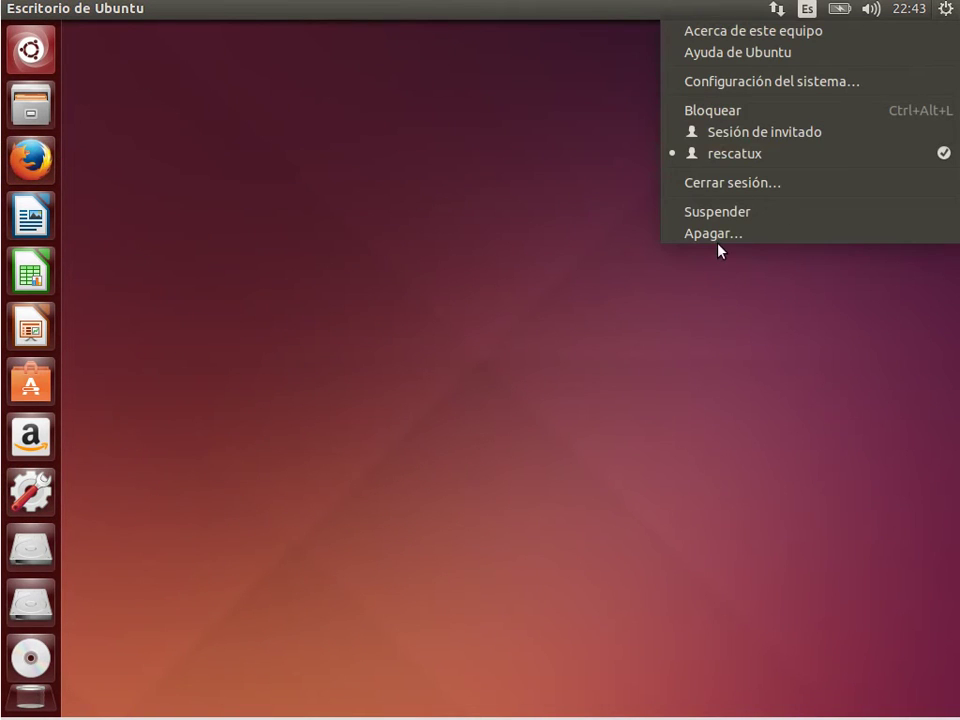
click(738, 185)
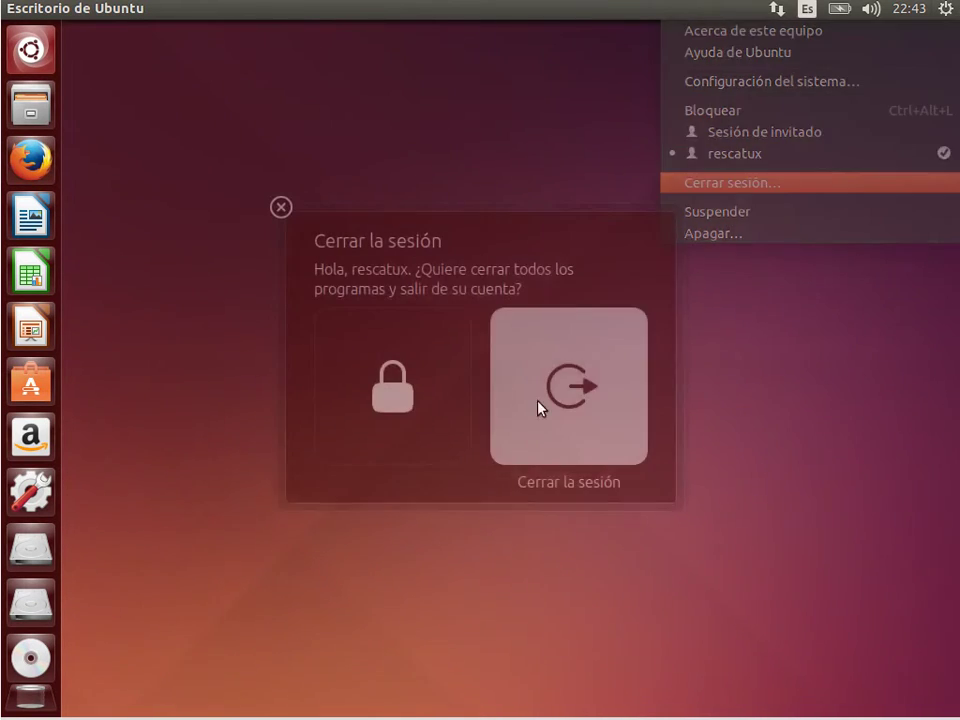
click(566, 393)
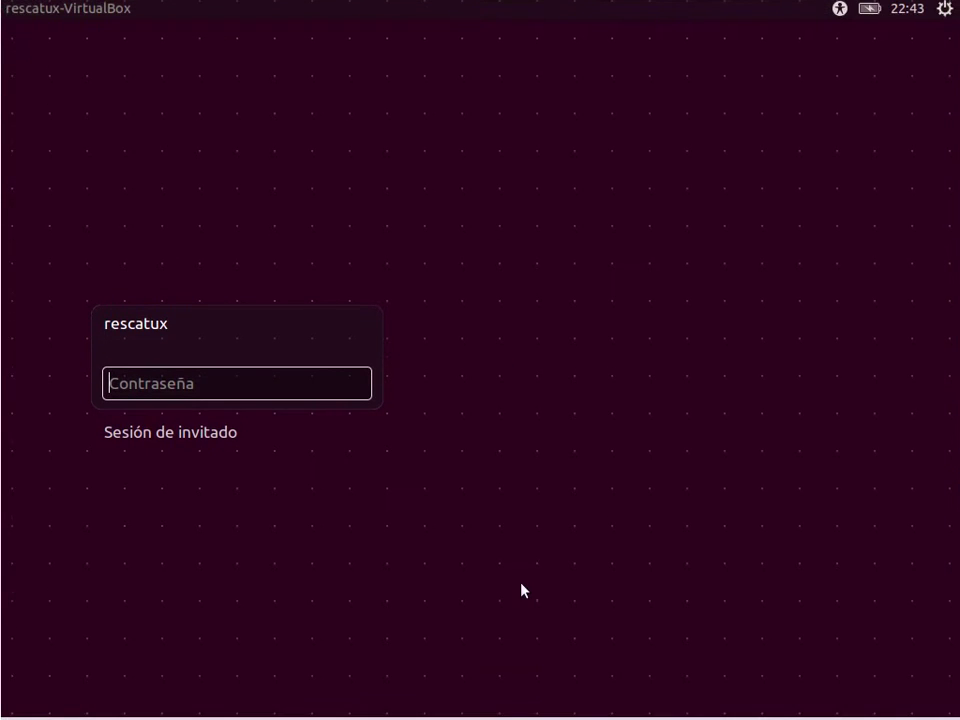
text(rescatux)
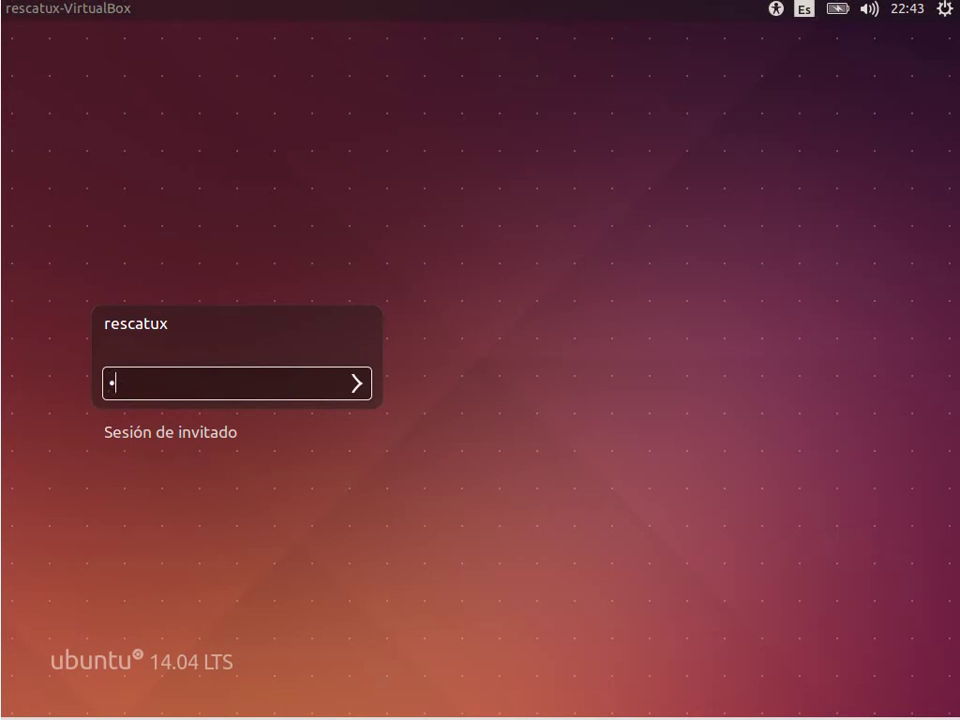
key(Return)
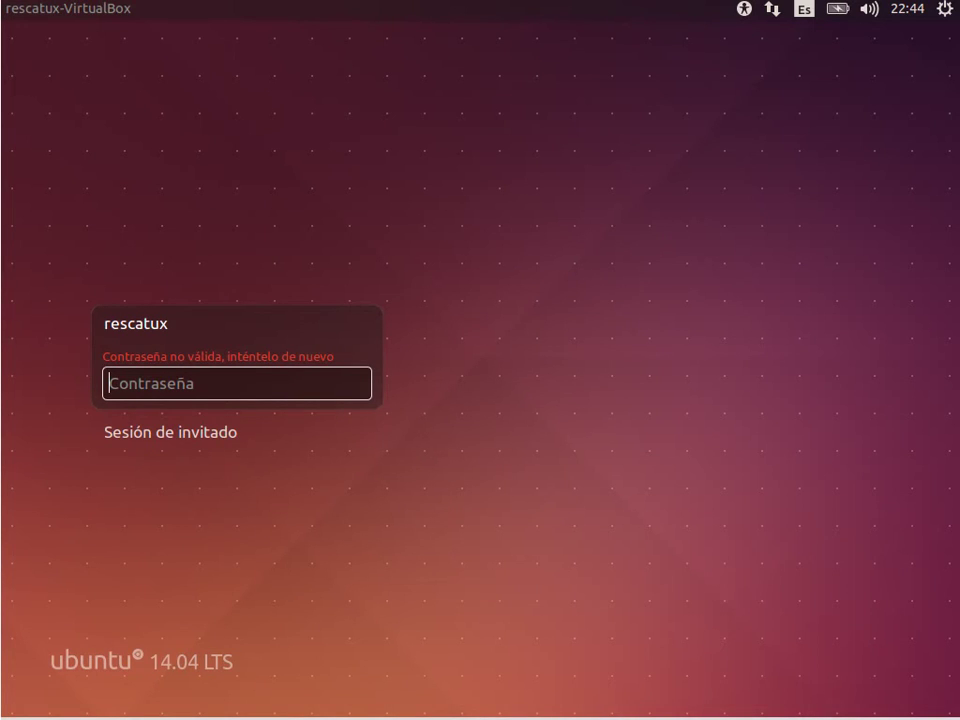
Restart the virtual machine from the login screen's power menu.
click(946, 10)
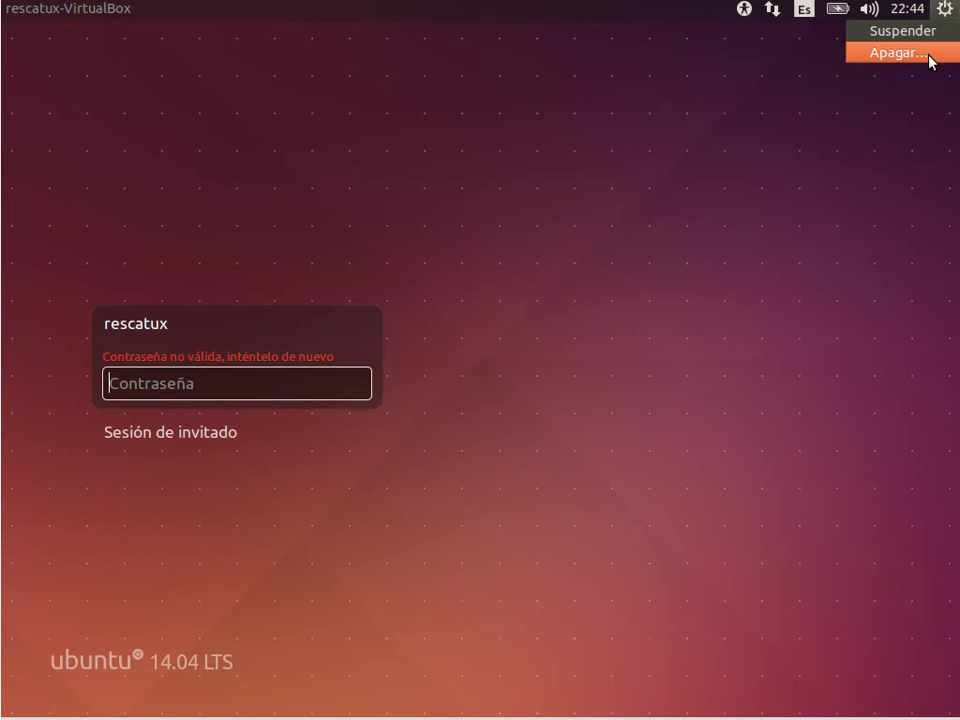
click(929, 55)
click(390, 420)
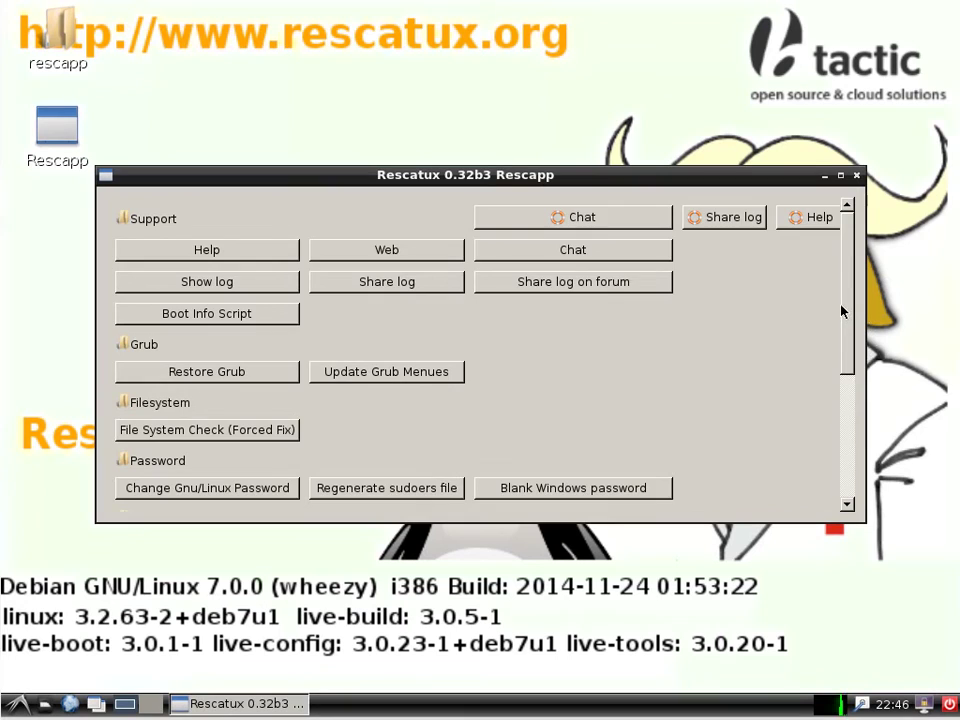
Run Rescapp's Change Gnu/Linux Password tool on the Ubuntu partition sda5.
drag(842, 313, 854, 464)
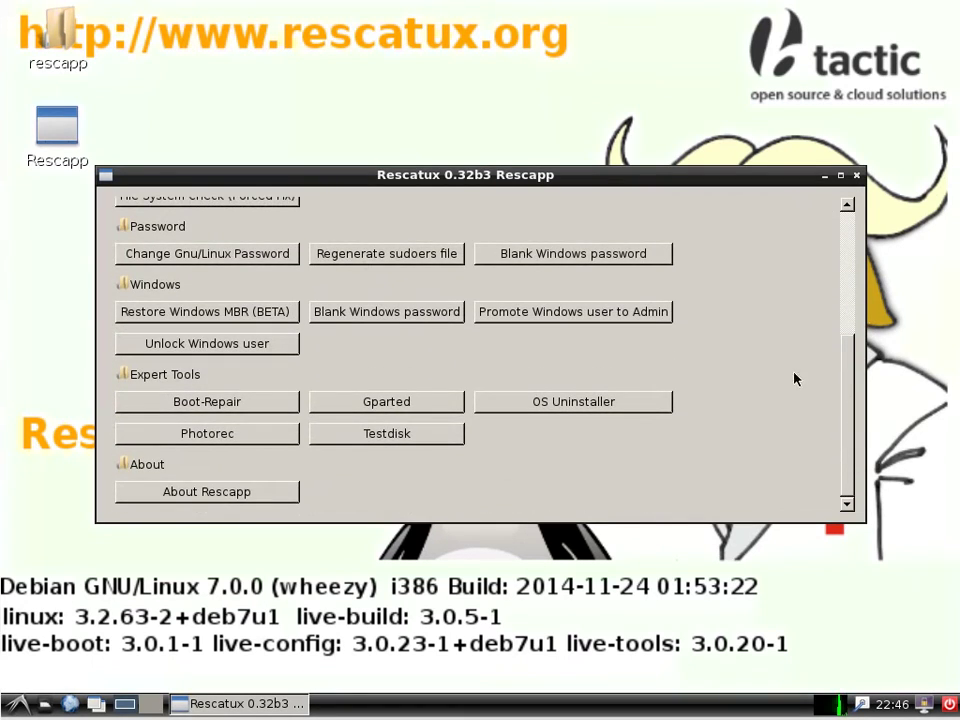
click(183, 257)
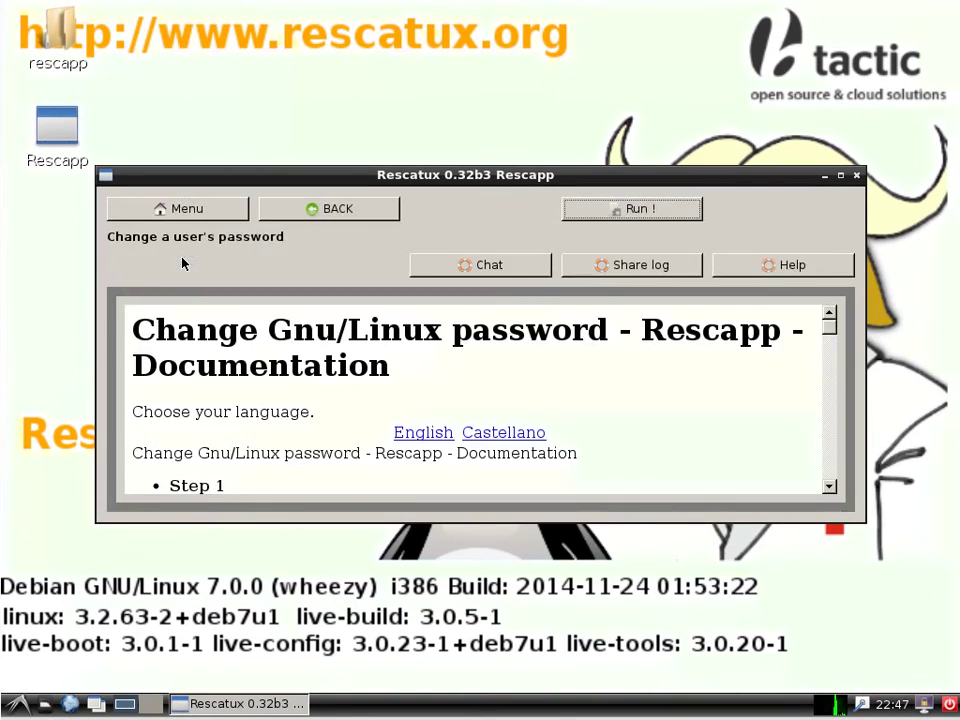
click(660, 210)
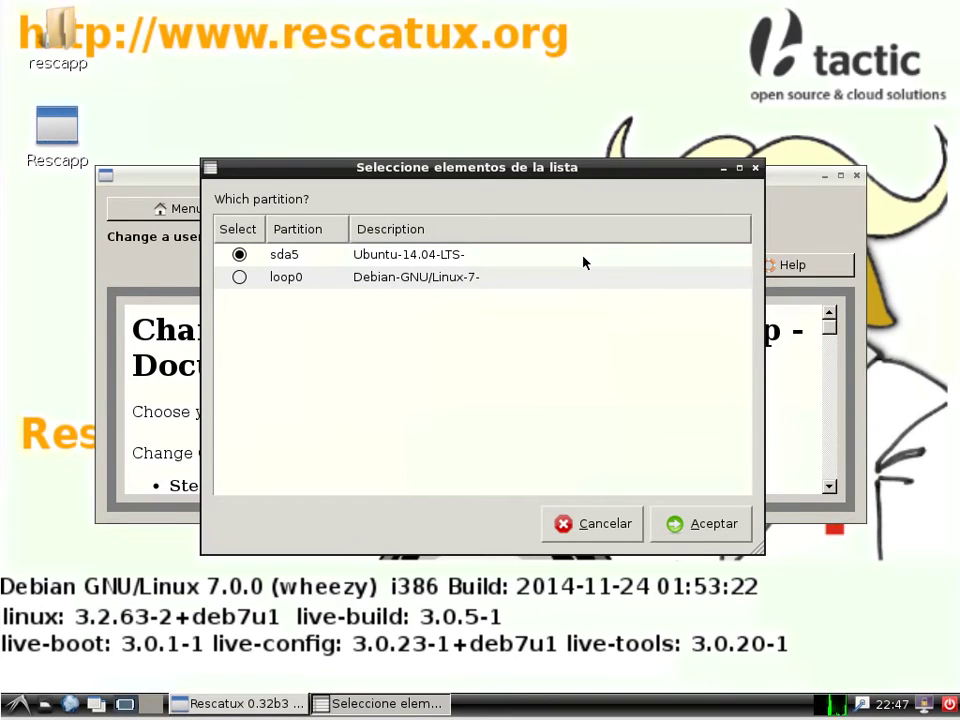
click(714, 538)
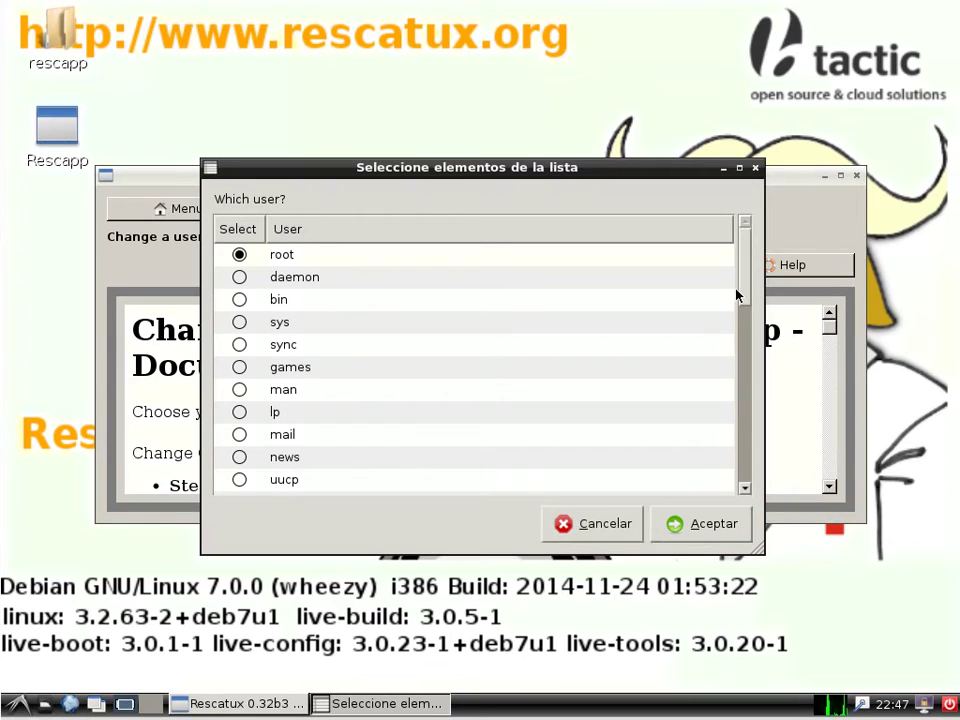
Choose the rescatux user, set a new password, and acknowledge the success message.
drag(745, 285, 748, 480)
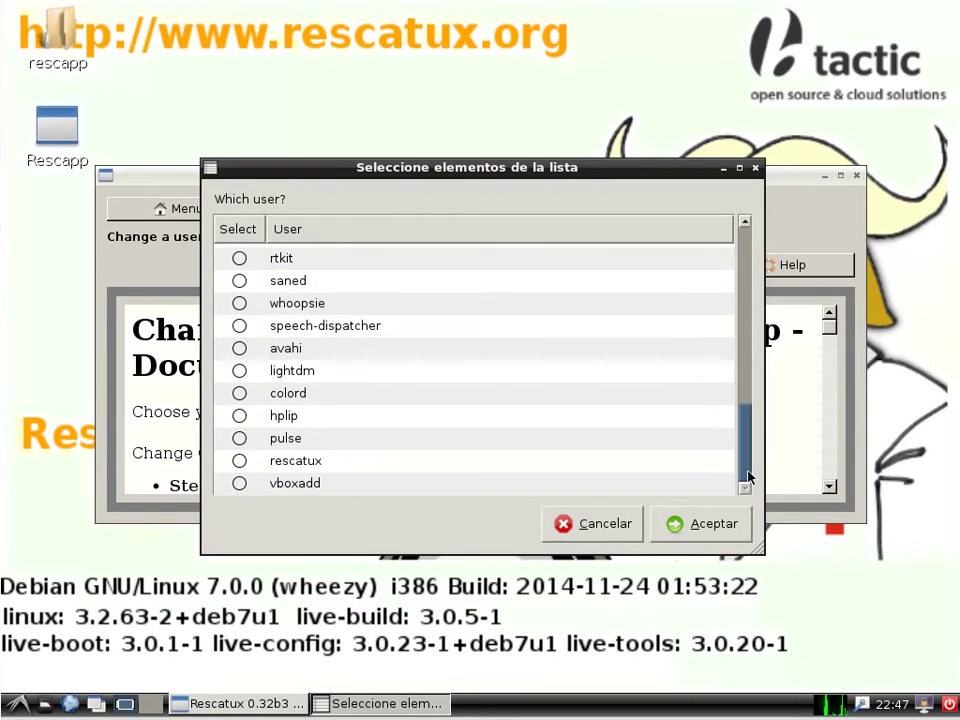
click(240, 462)
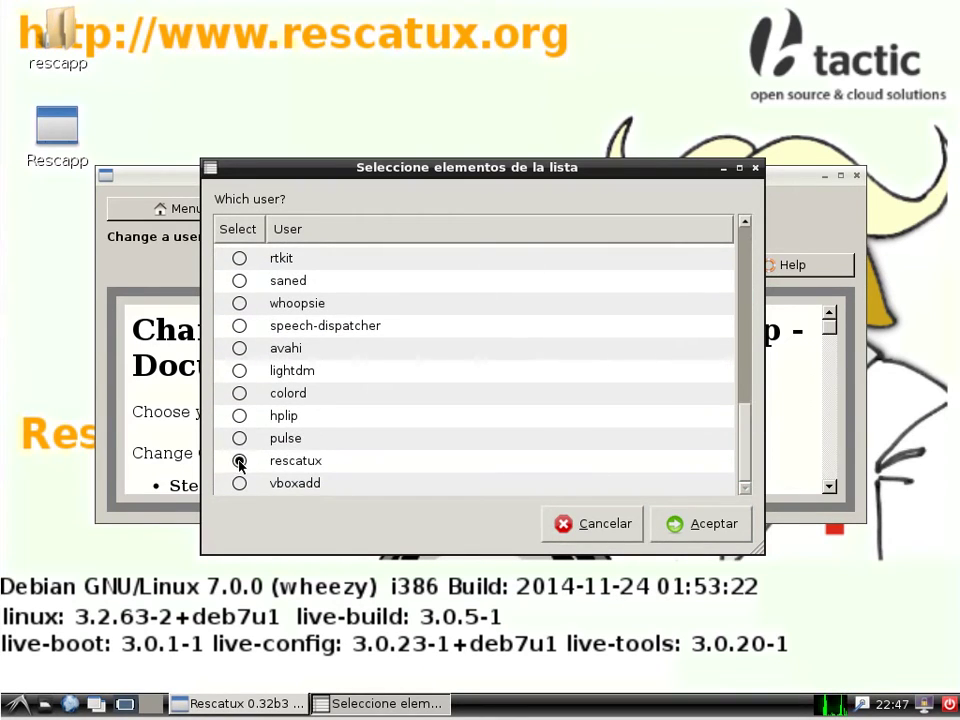
click(714, 524)
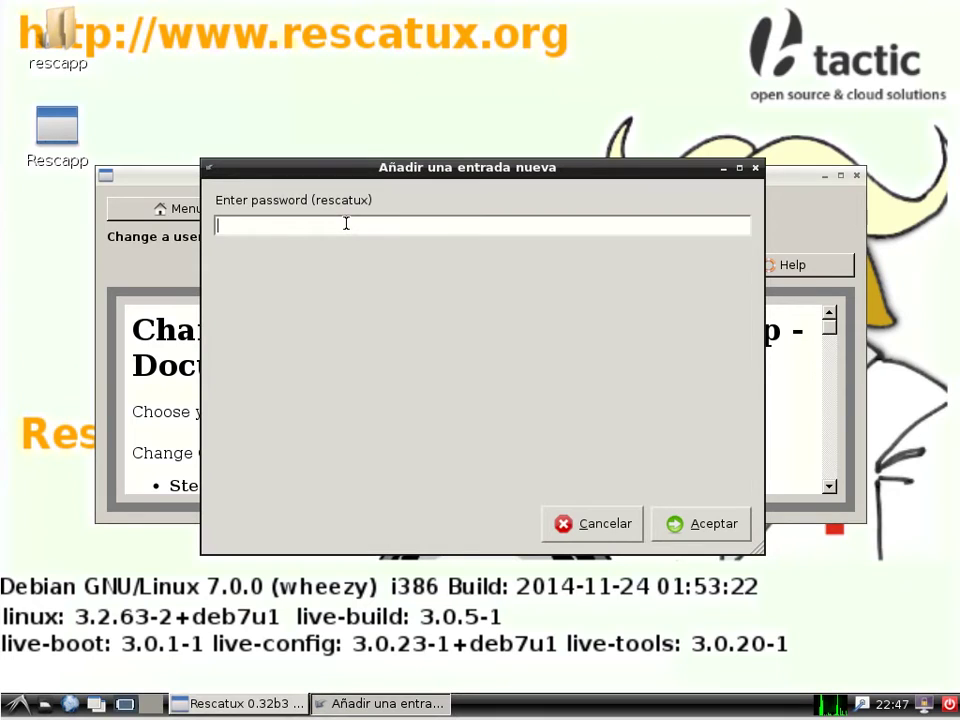
text(rescatux)
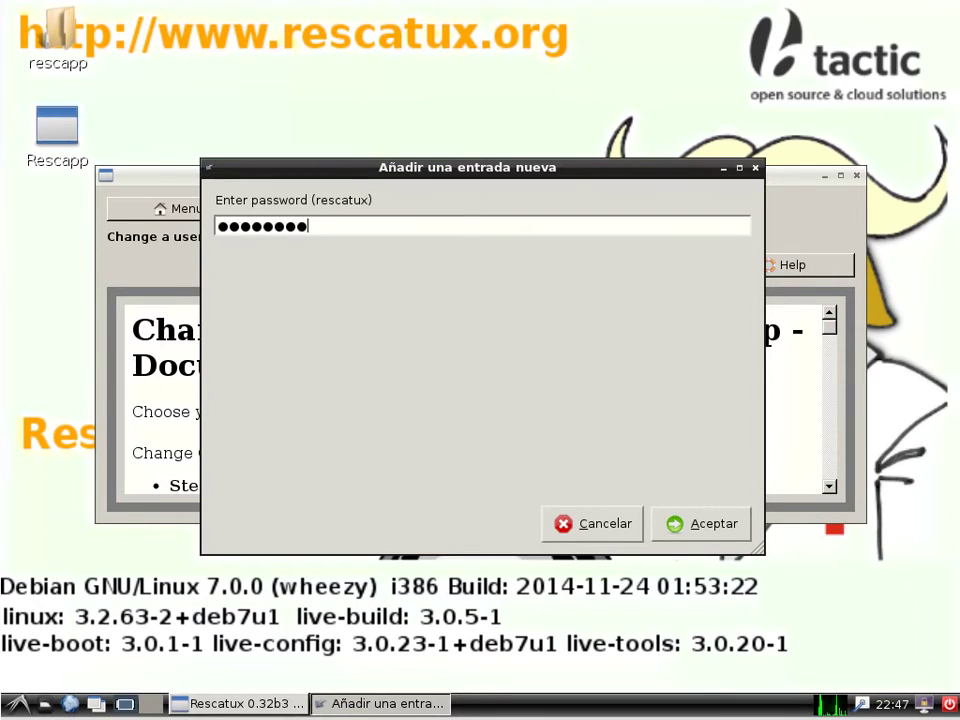
click(740, 527)
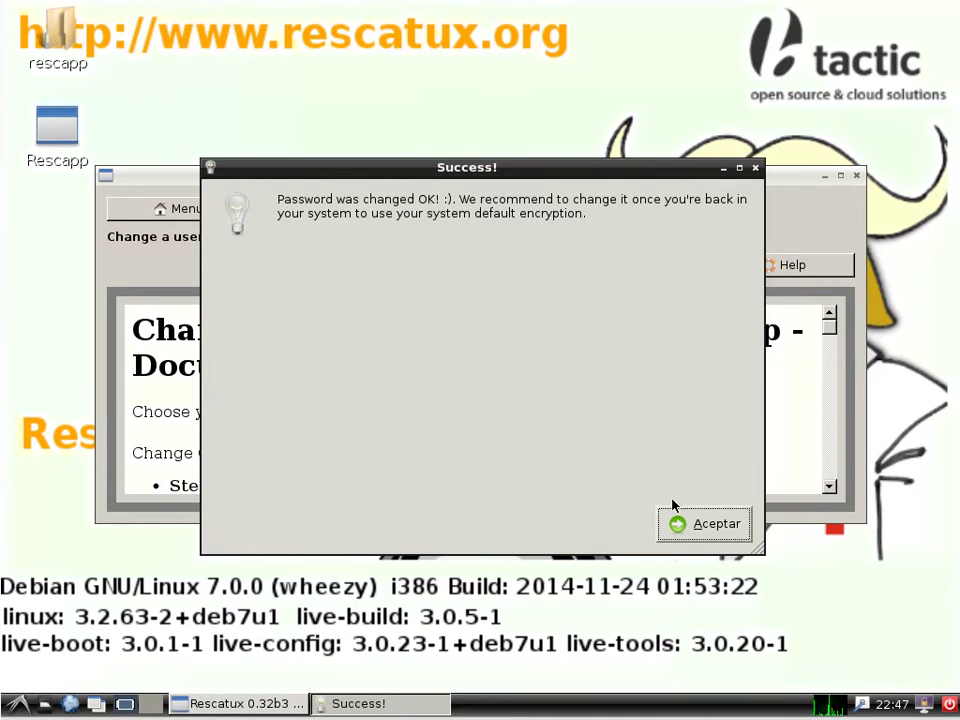
click(695, 533)
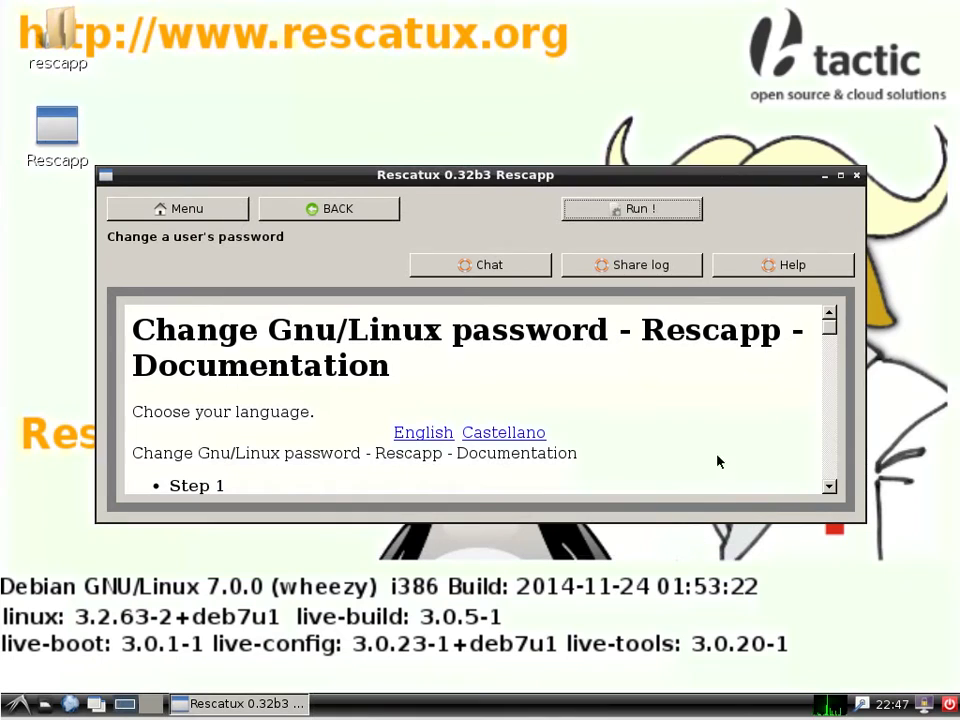
click(949, 705)
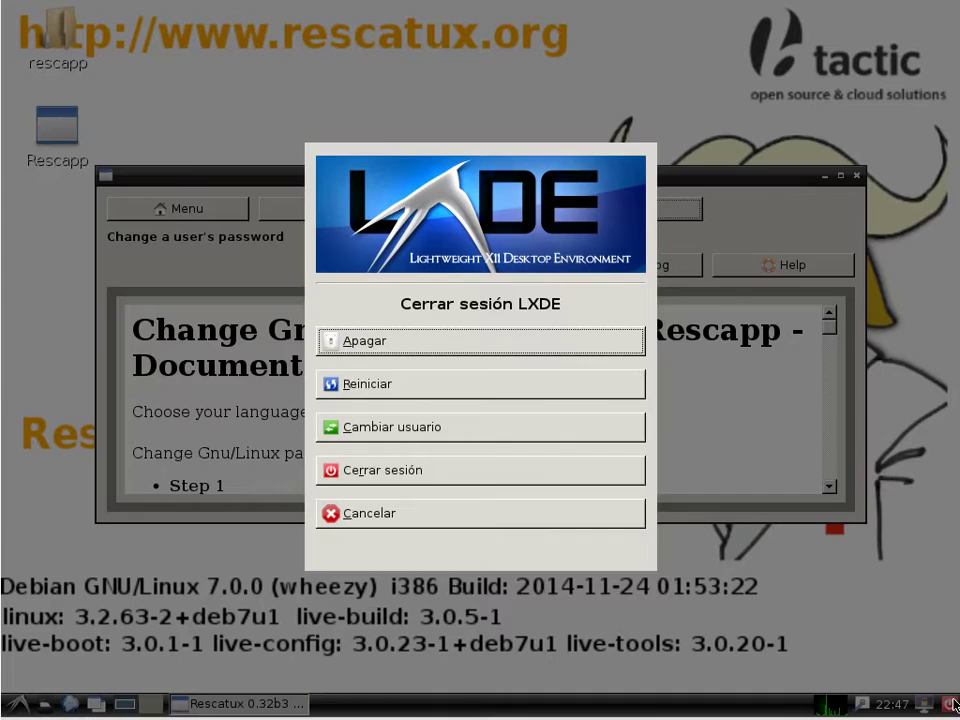
Restart into Ubuntu, log in as rescatux with the reset password, and open System Settings.
click(406, 389)
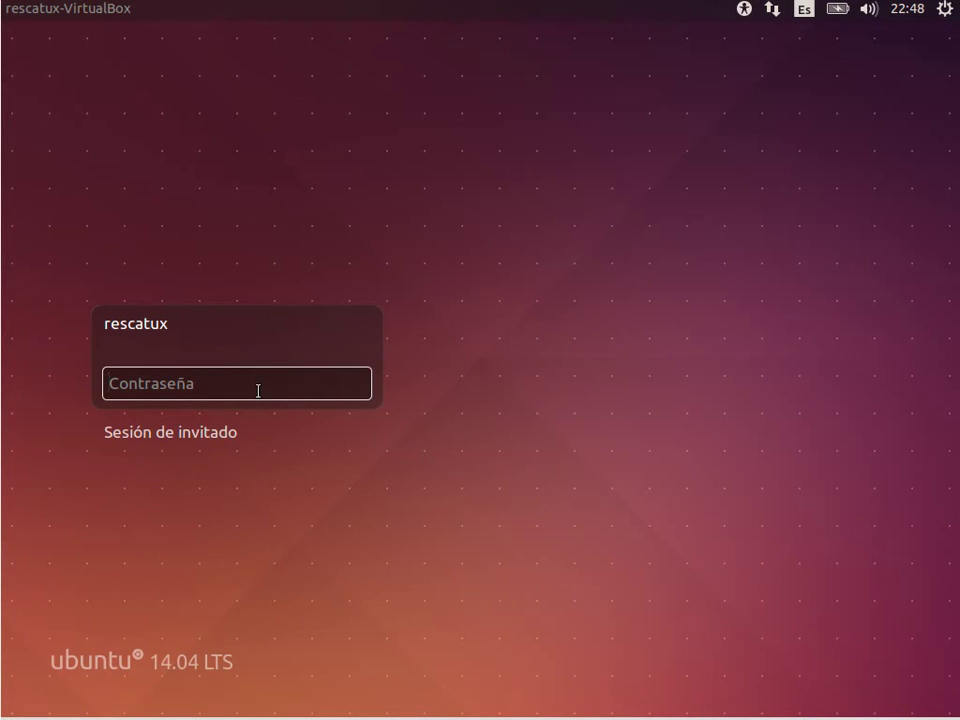
text(••••••••)
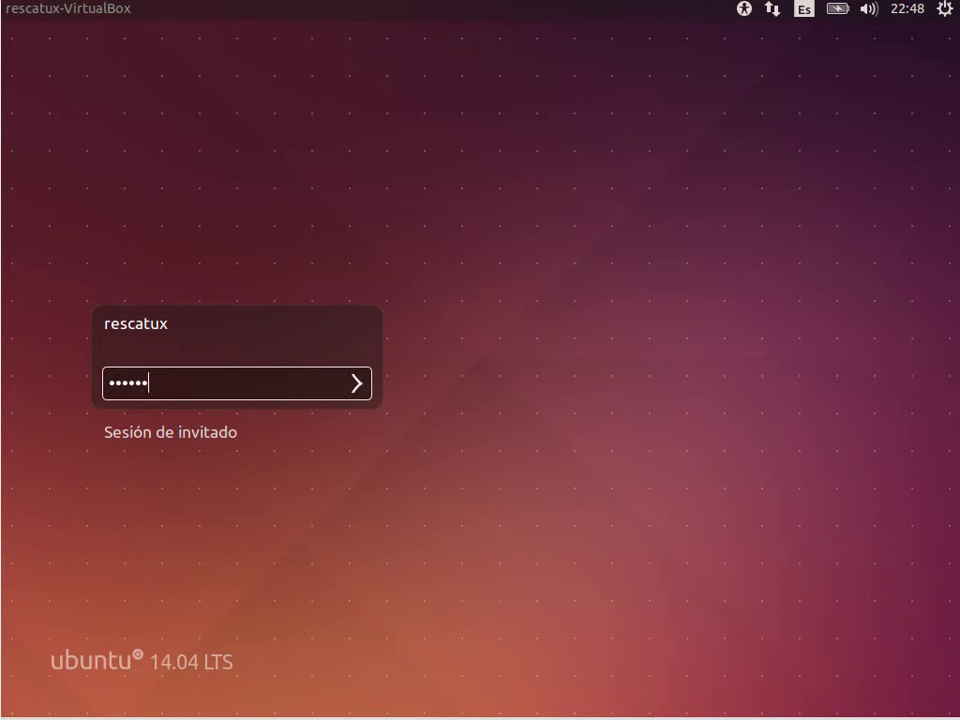
key(Return)
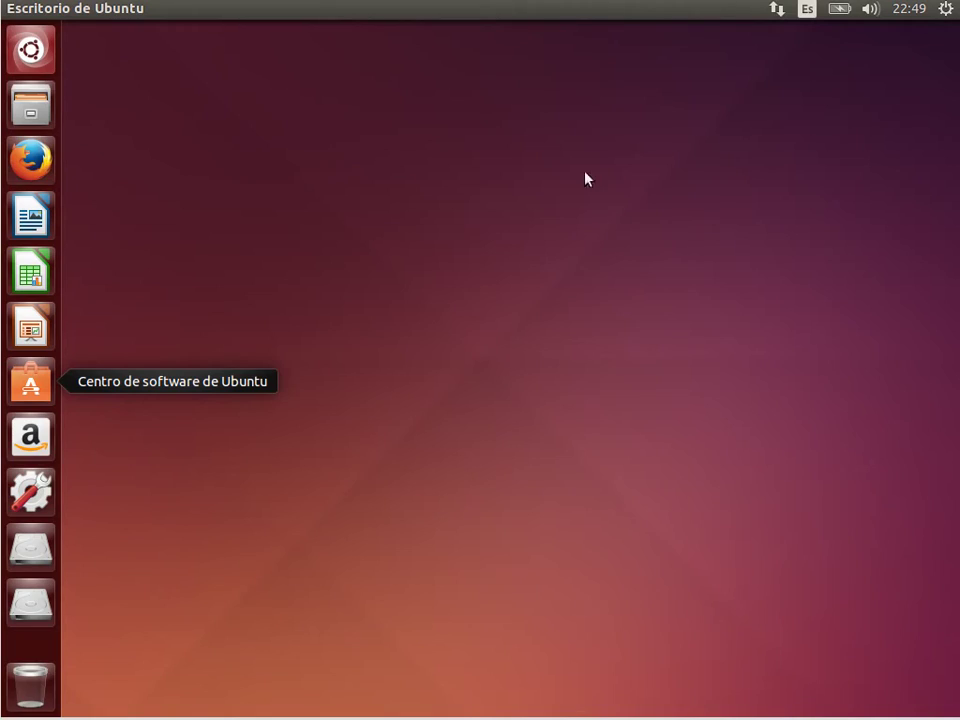
click(943, 14)
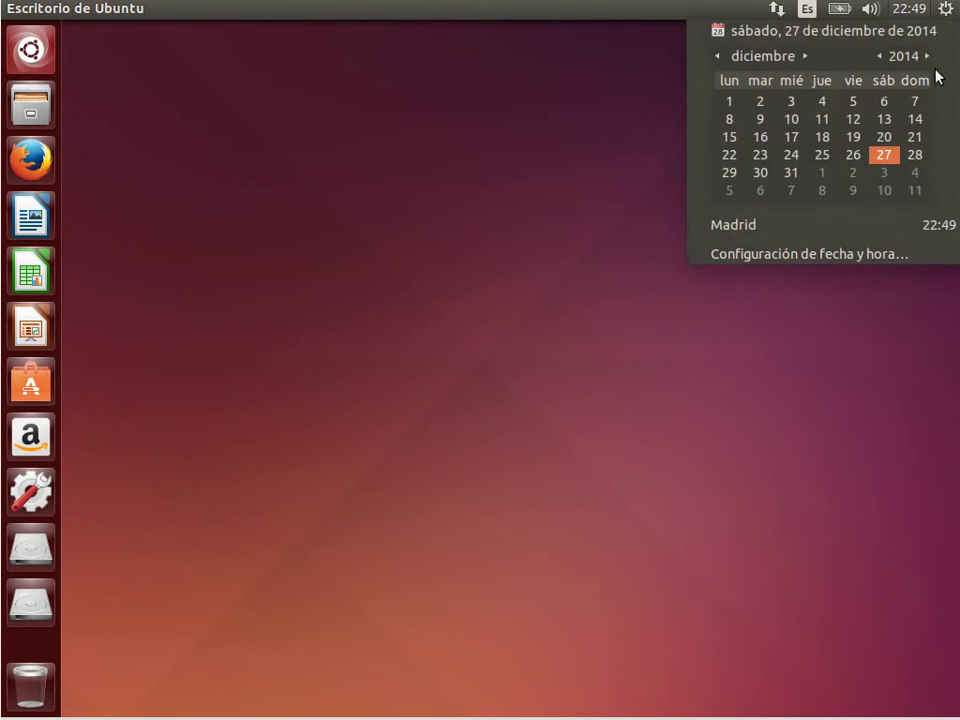
click(859, 79)
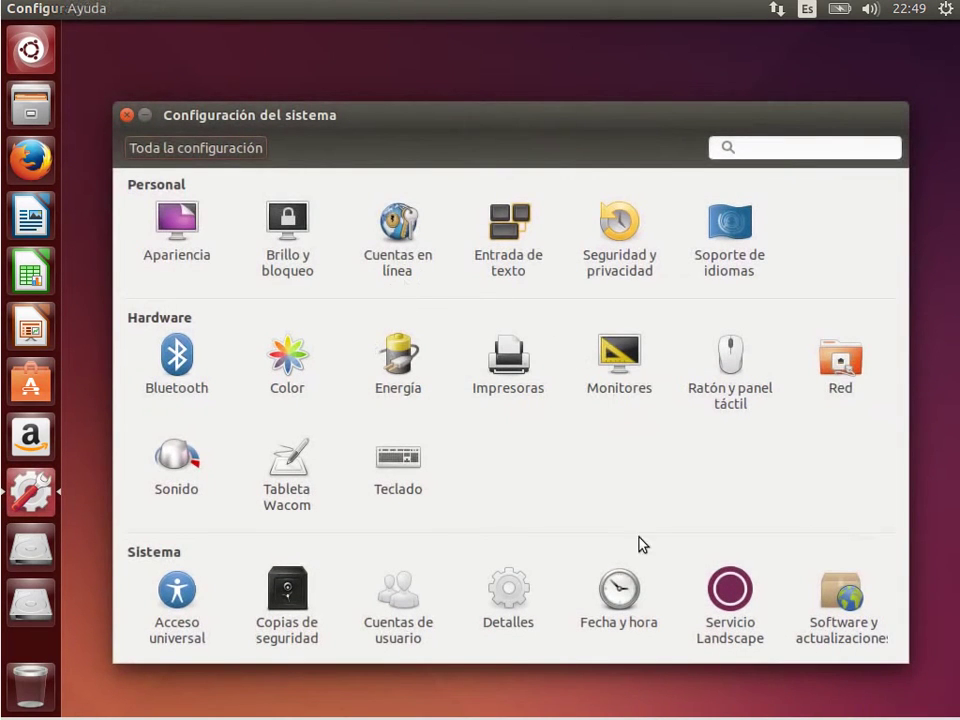
Open User Accounts and unlock it by authenticating with the account password.
click(400, 611)
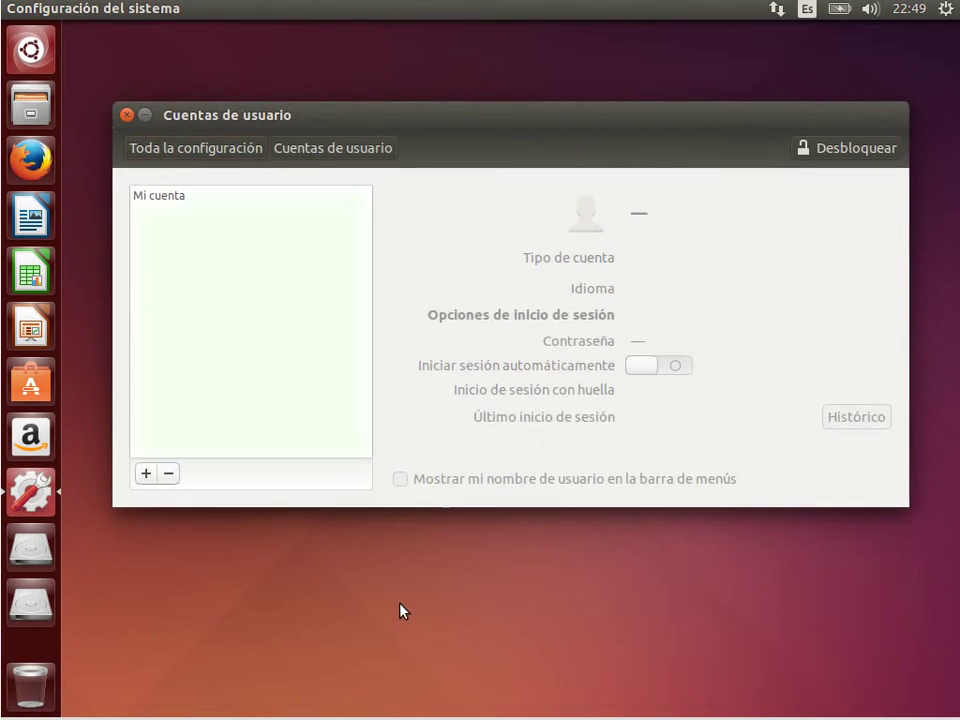
click(850, 155)
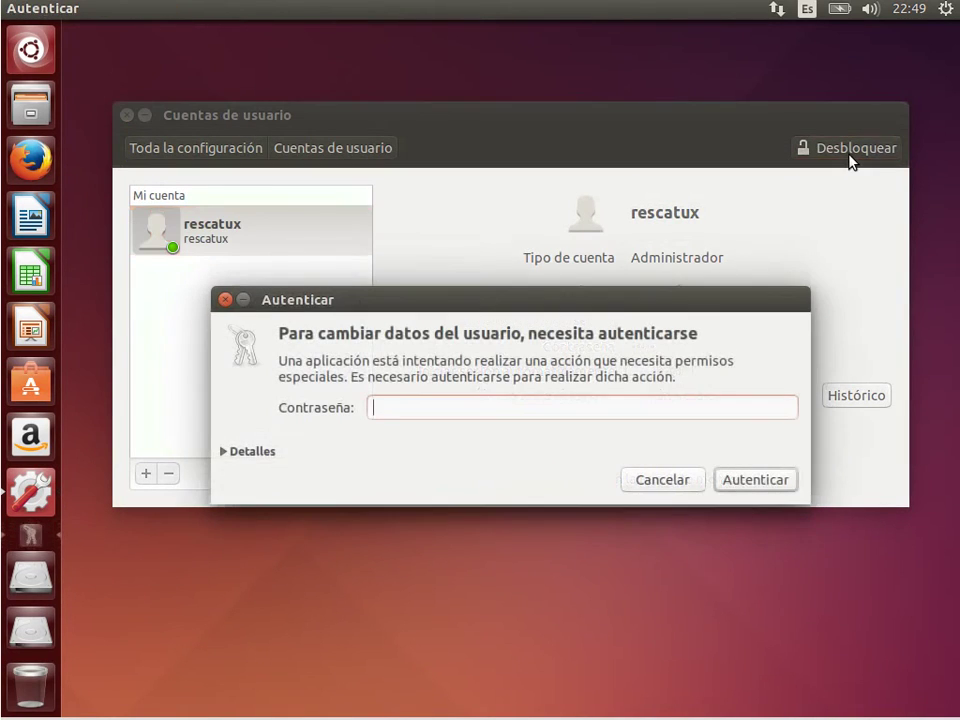
text(rescatux)
key(Return)
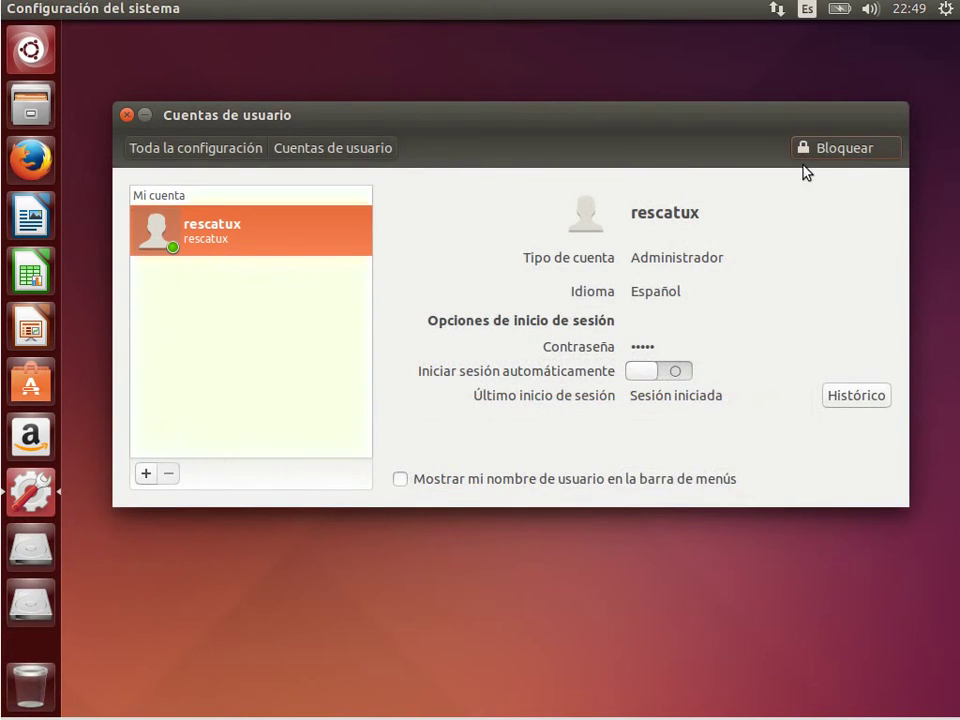
Change the rescatux password to a new strong passphrase, entering it in both fields.
click(641, 348)
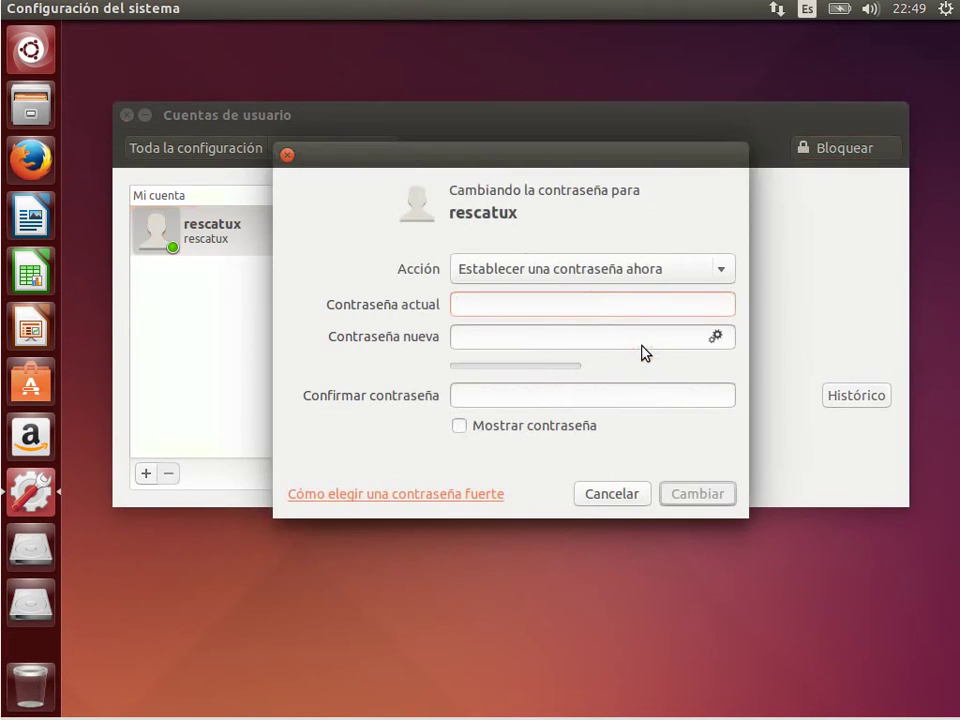
text(res)
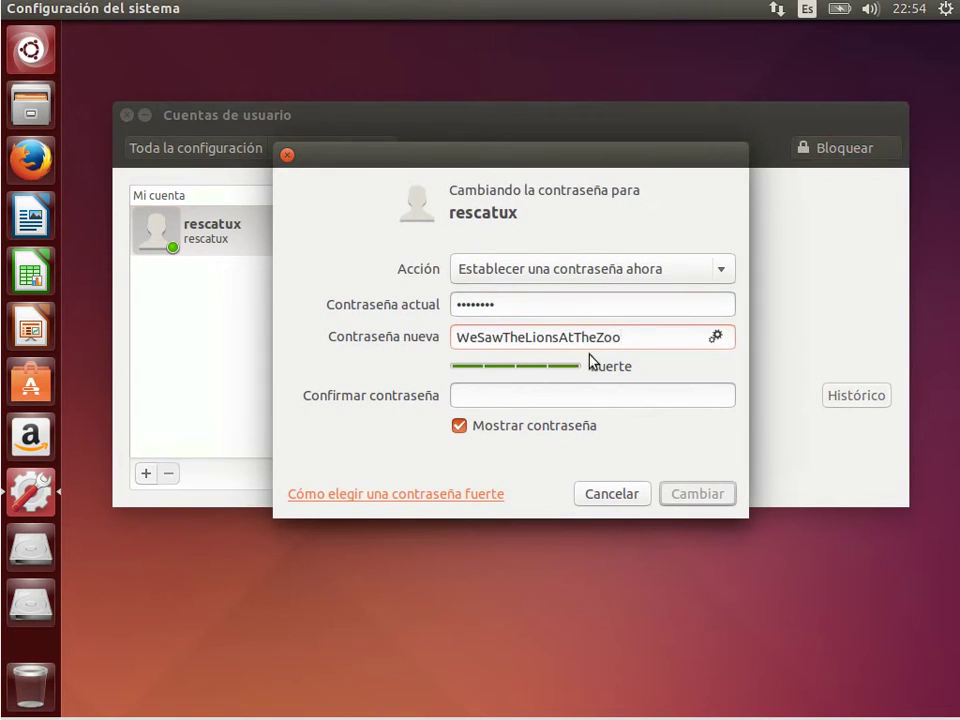
drag(628, 338, 362, 330)
key(ctrl+c)
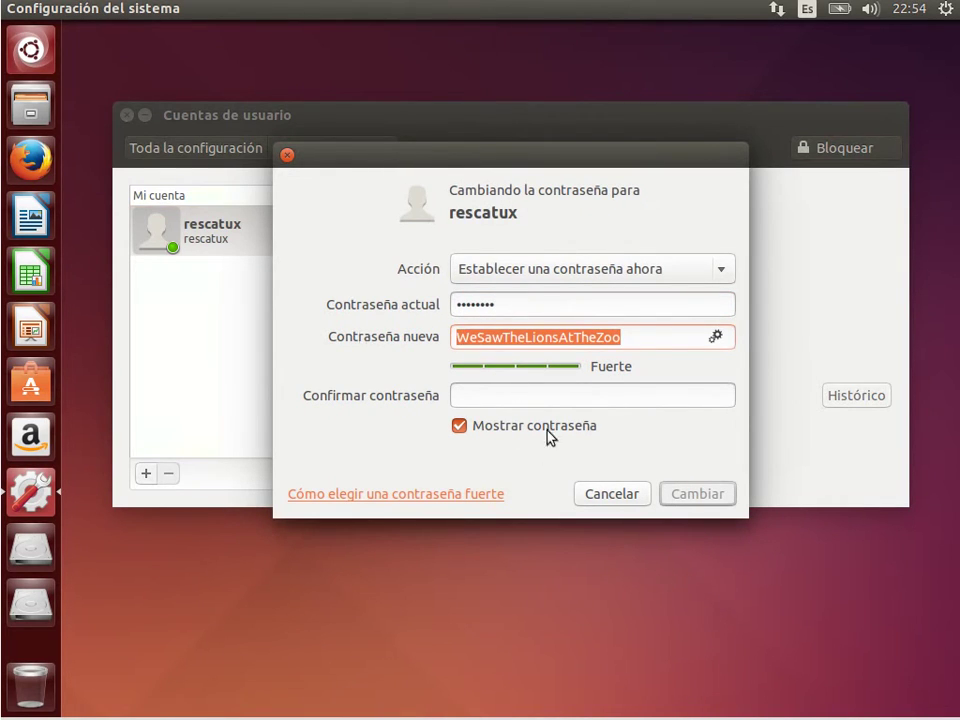
click(551, 396)
key(ctrl+v)
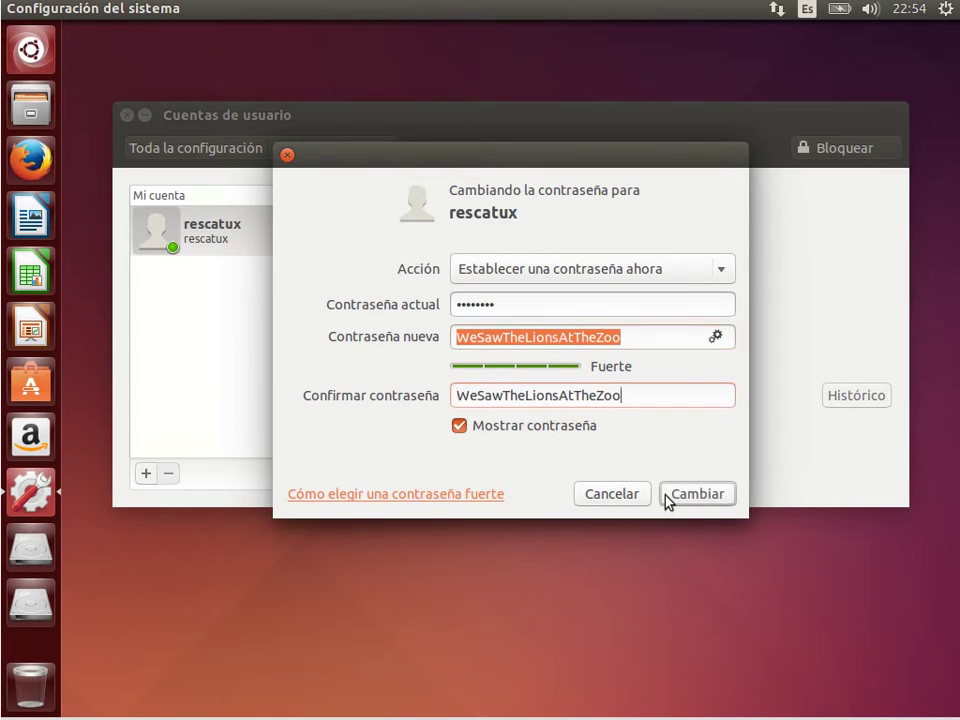
click(667, 494)
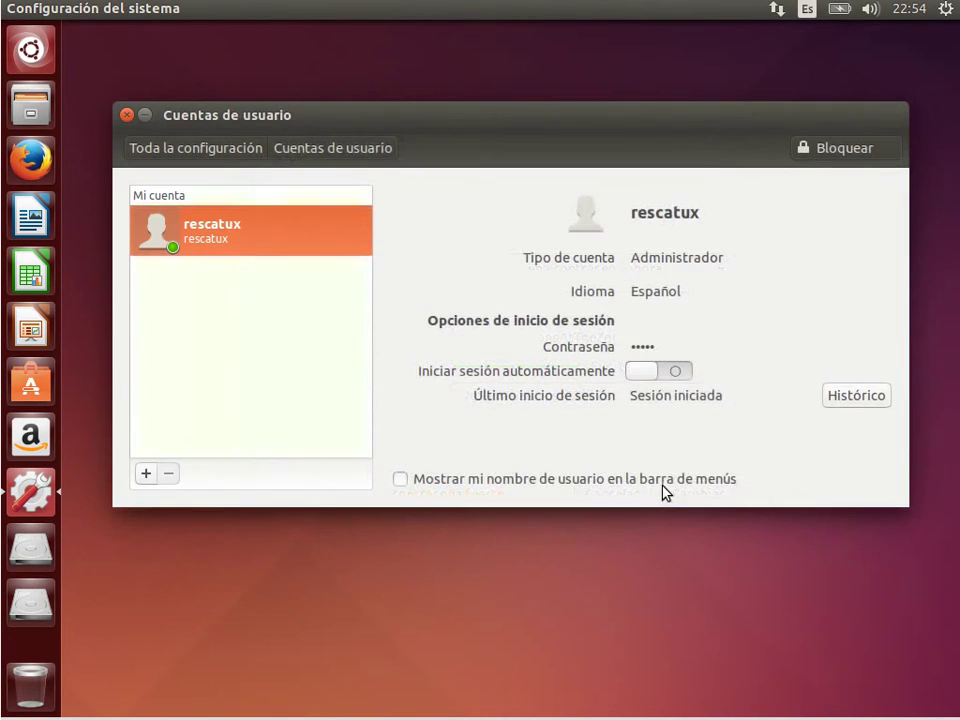
key(super)
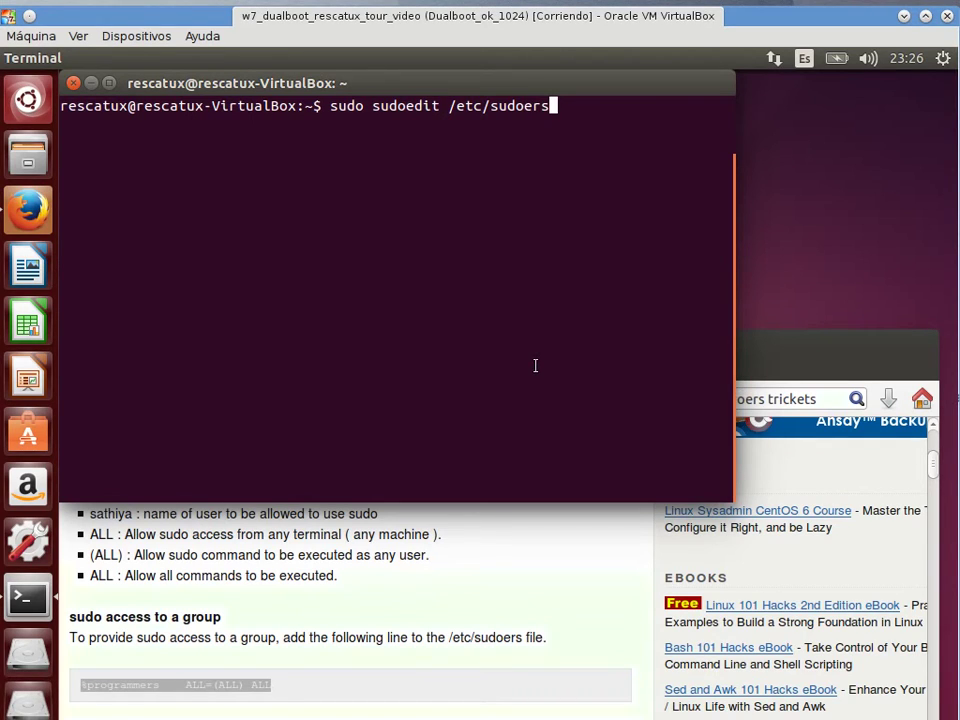
Open /etc/sudoers with sudoedit and paste the example %programmers line at its end.
key(Return)
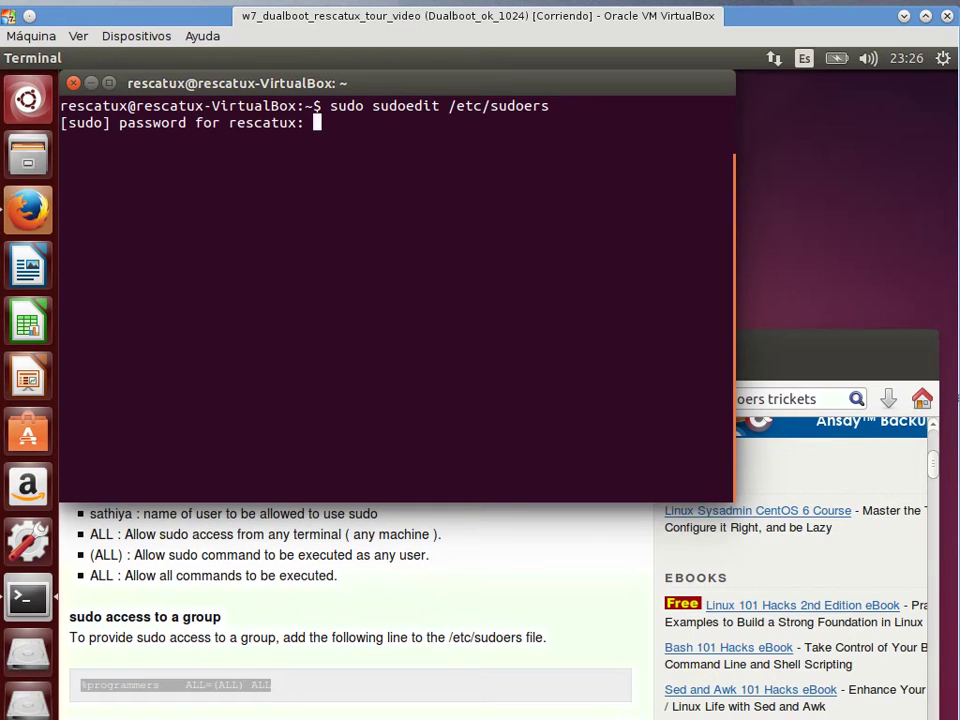
key(Return)
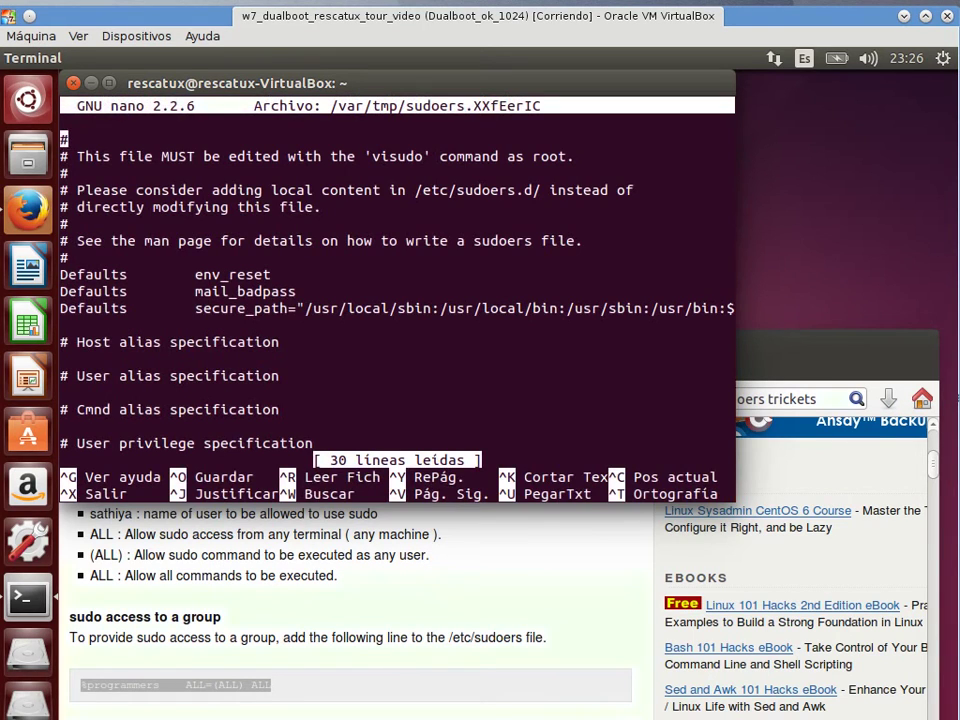
key(Page_Down)
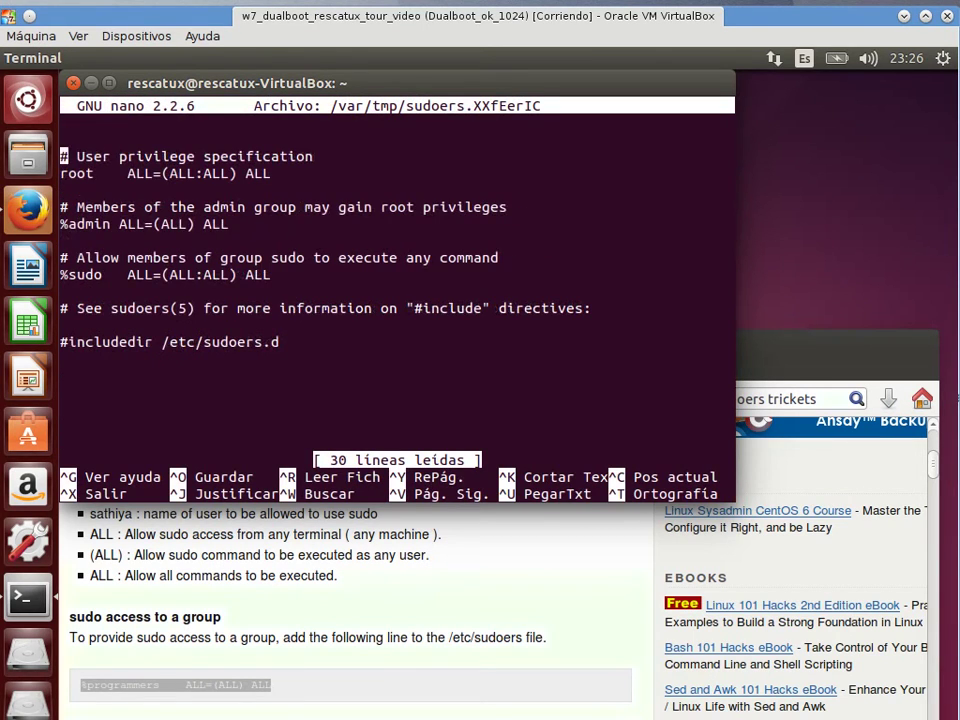
key(Down)
key(Down)
key(Down)
key(Down)
key(Down)
key(Down)
key(Down)
key(Down)
key(Down)
key(Down)
key(Down)
key(Down)
key(Return)
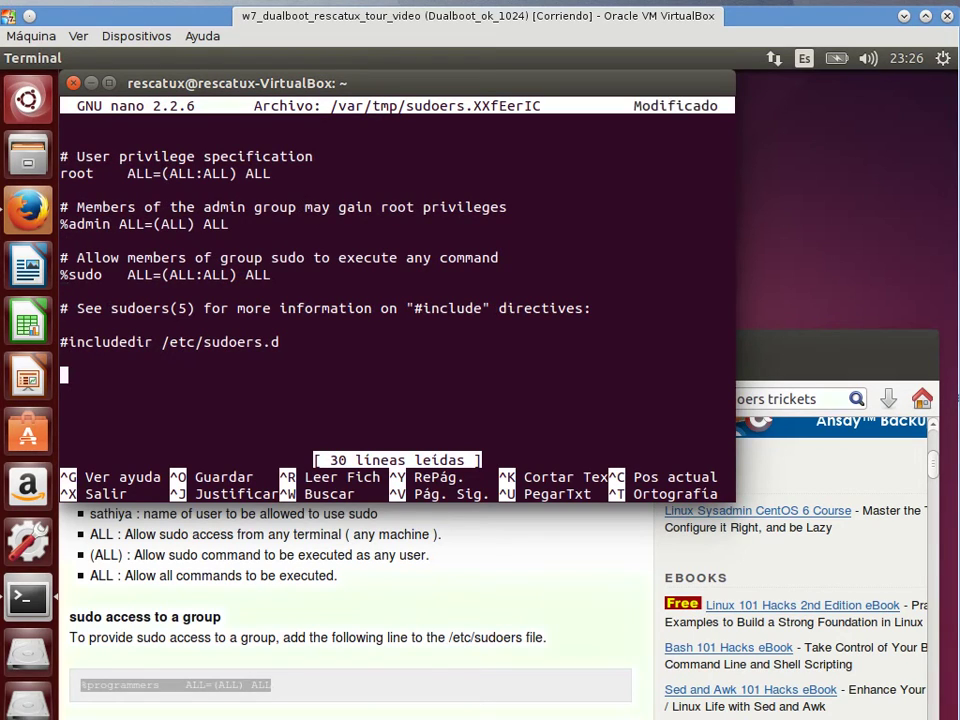
right_click(203, 684)
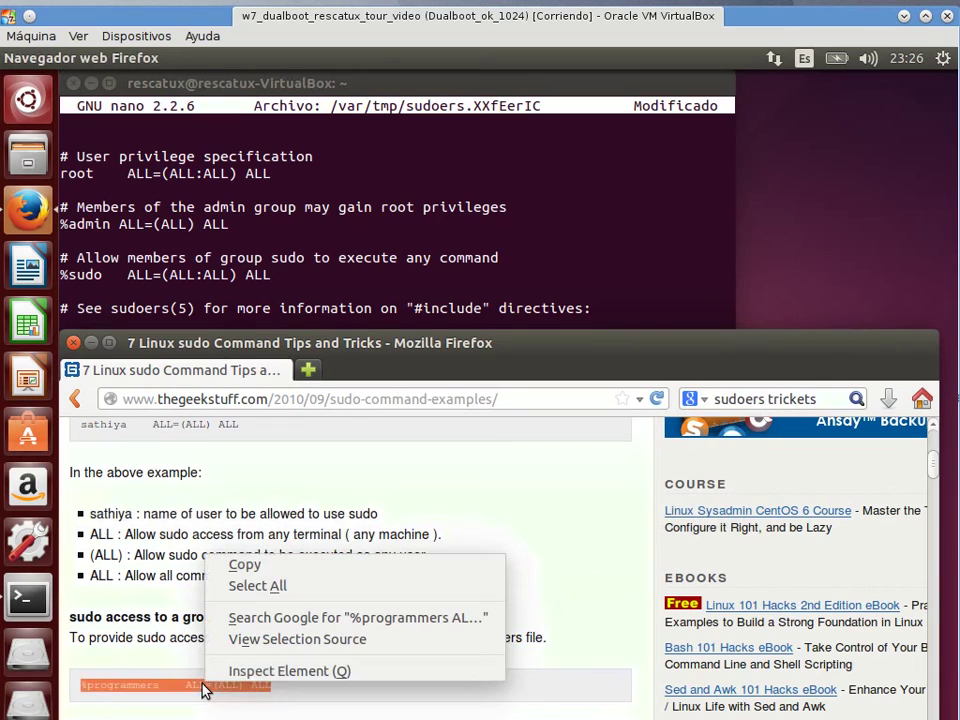
click(245, 565)
click(314, 225)
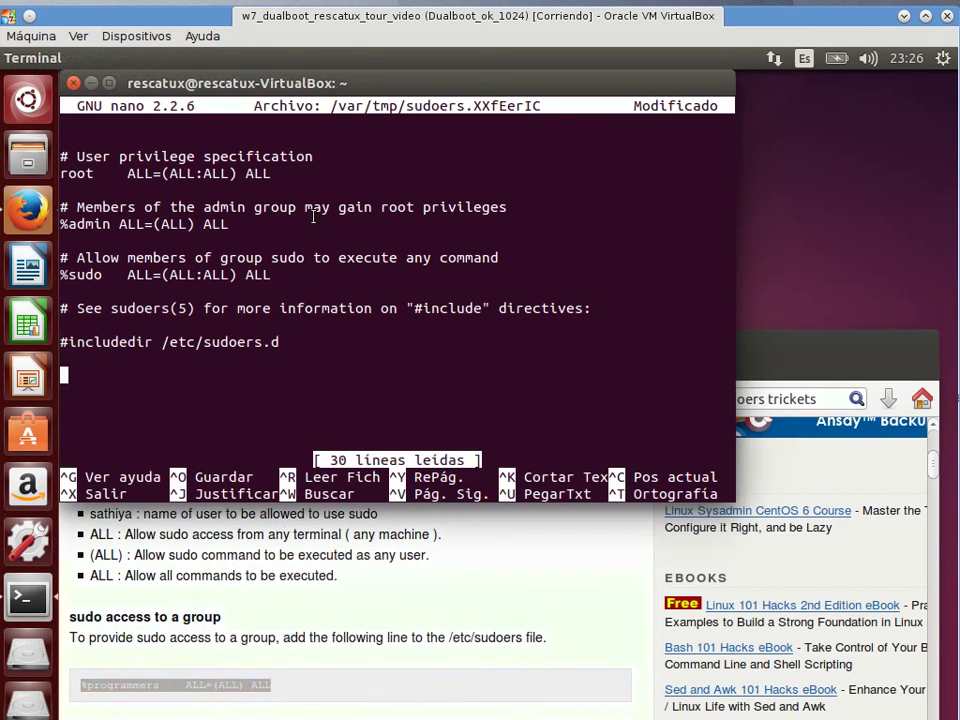
right_click(315, 219)
click(390, 328)
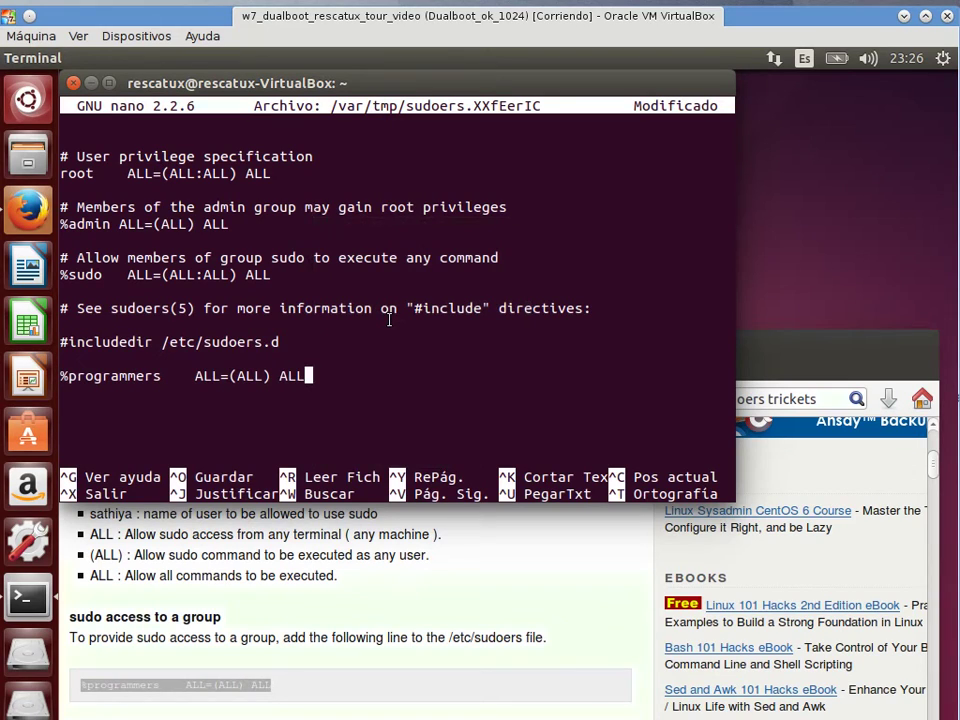
Break the %sudo and %admin rules by appending 'a' to each line.
key(Up)
key(Up)
key(Up)
key(Up)
key(Up)
key(Left)
text(a)
key(Up)
key(Up)
key(Left)
text(a)
key(Up)
key(Up)
Save the sudoers file, exit nano, and close the terminal with exit.
key(ctrl+o)
key(Return)
key(ctrl+x)
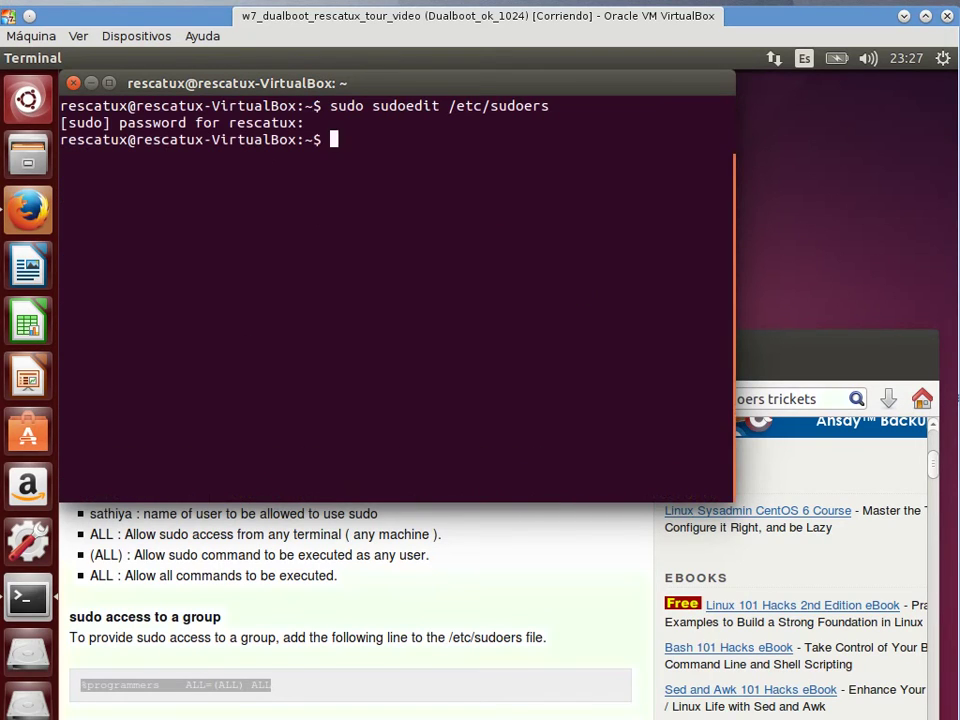
text(exit)
key(Return)
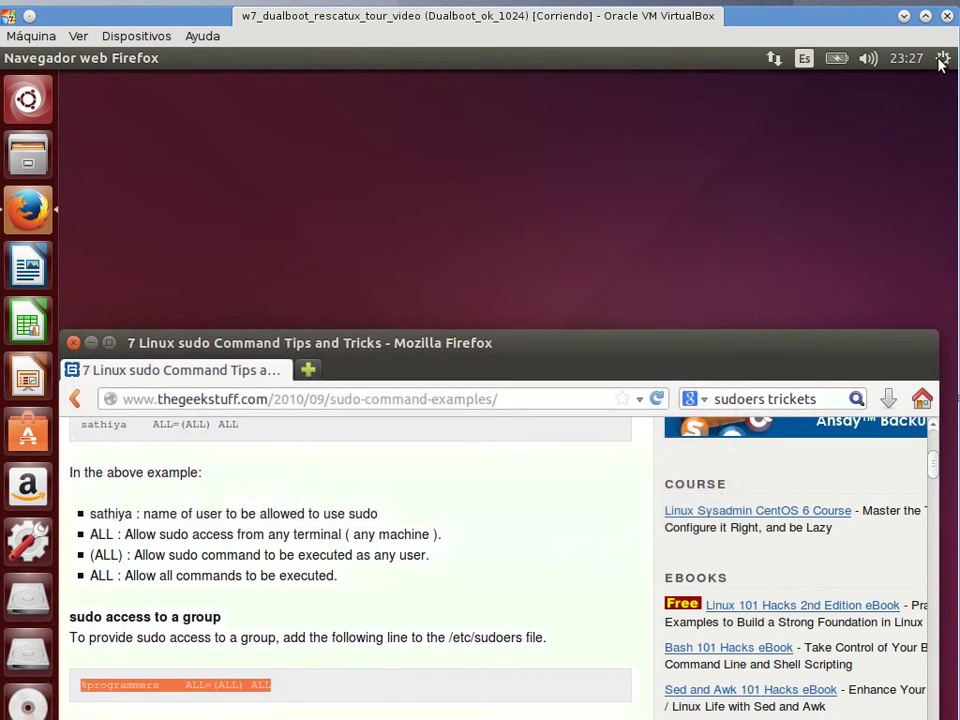
Restart the Ubuntu guest from the gear menu's shutdown options.
click(941, 59)
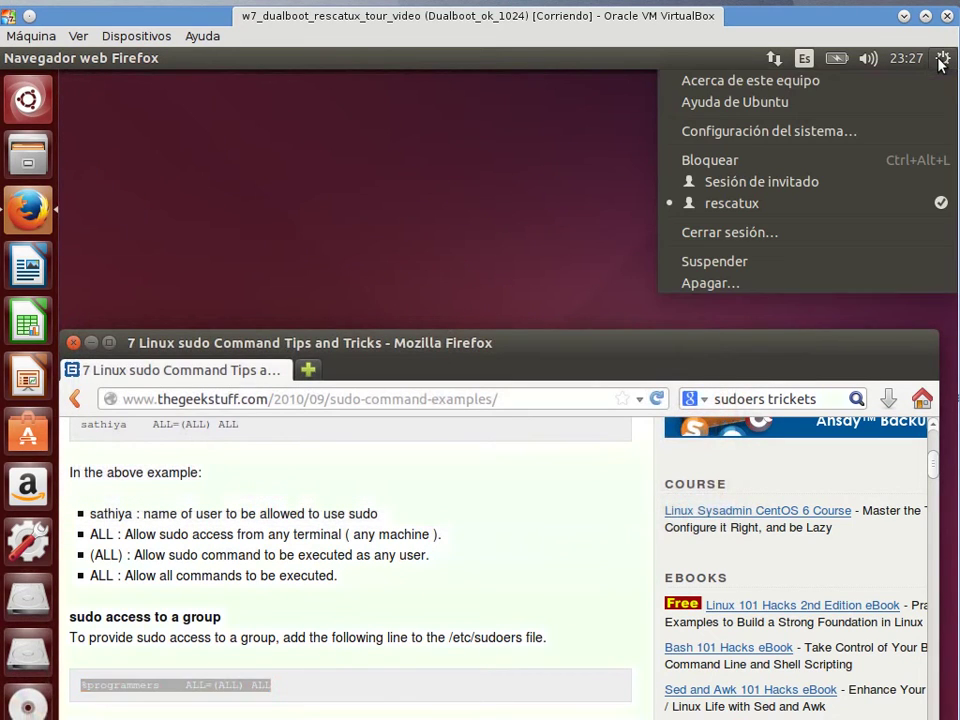
click(860, 288)
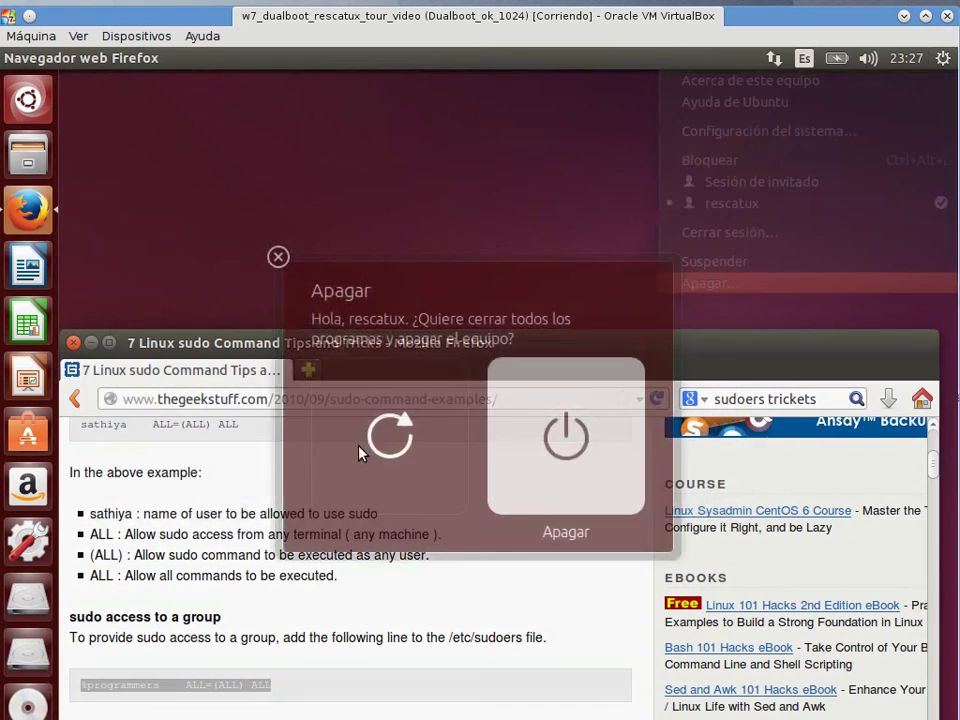
click(373, 450)
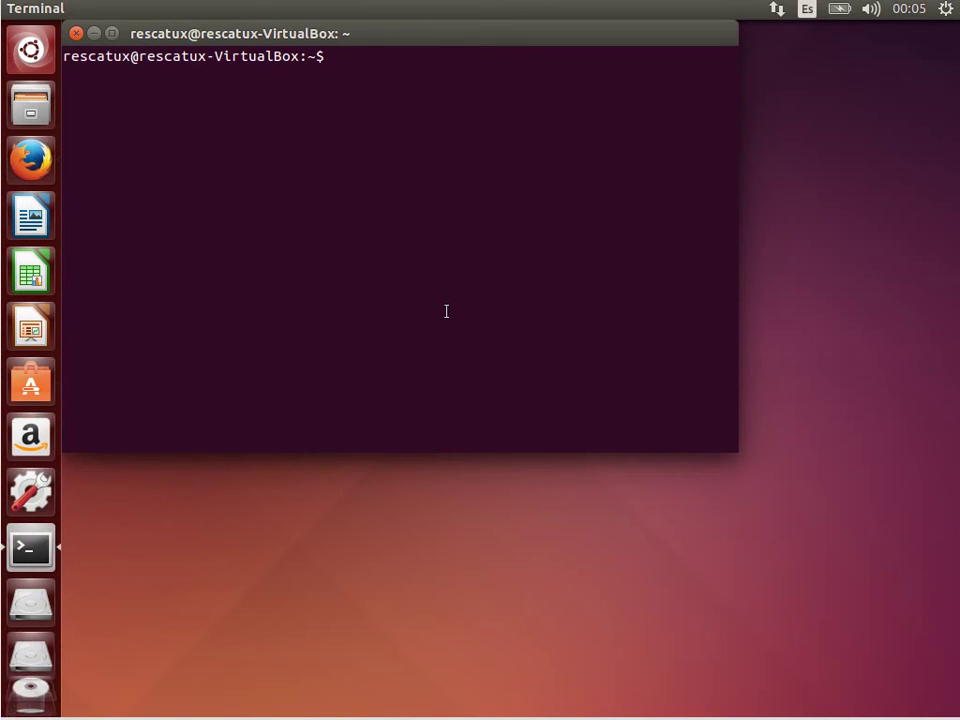
Run ls -l /root (permission denied), then sudo ls -l /root, which fails with sudoers syntax errors.
text(ls )
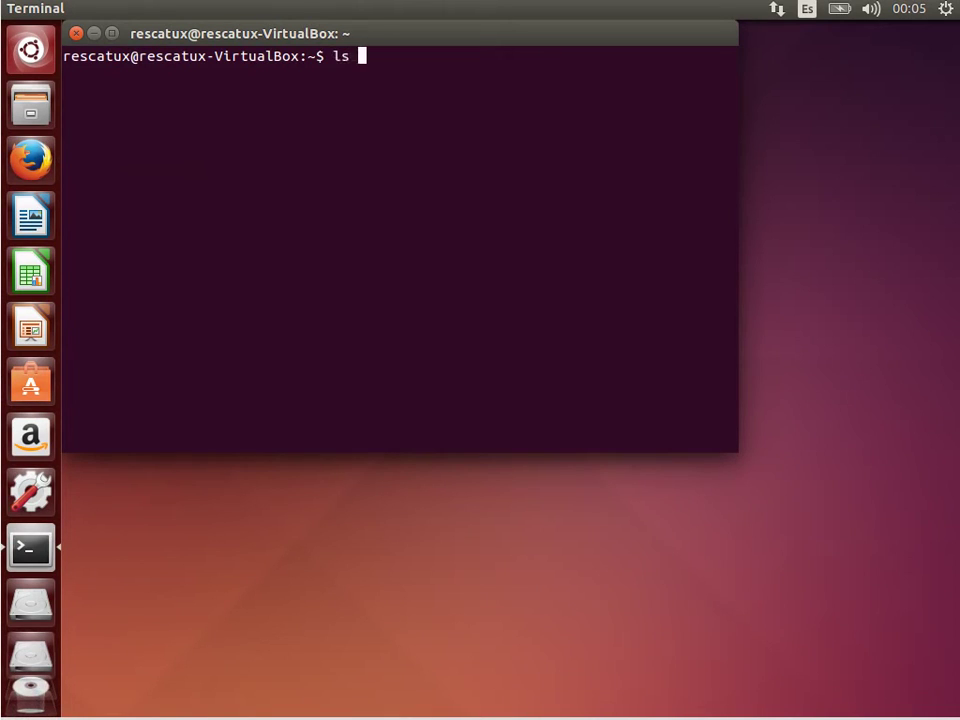
text(-l /root)
key(Return)
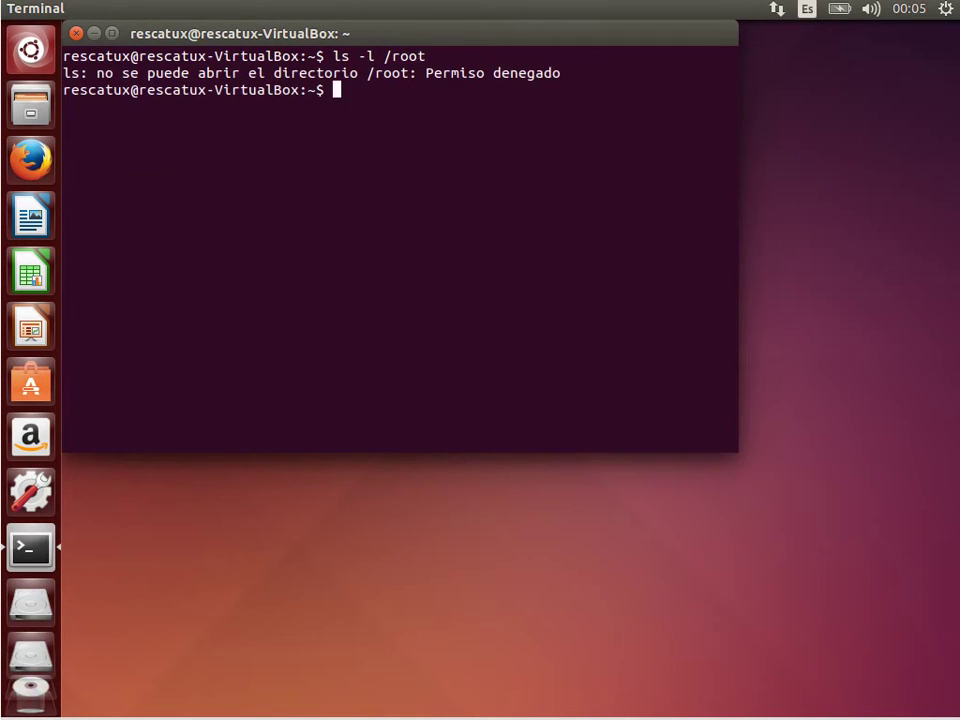
key(Up)
key(Left)
key(Left)
key(Left)
key(Left)
key(Left)
key(Left)
key(Left)
key(Left)
key(Left)
key(Left)
key(Left)
key(Home)
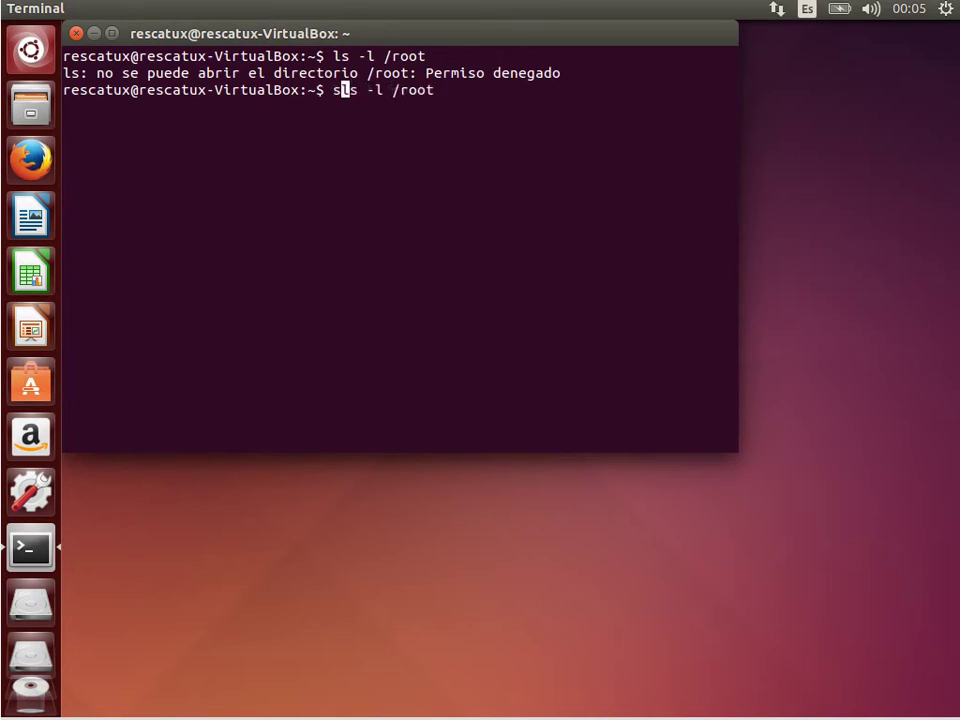
text(sudo)
key(Return)
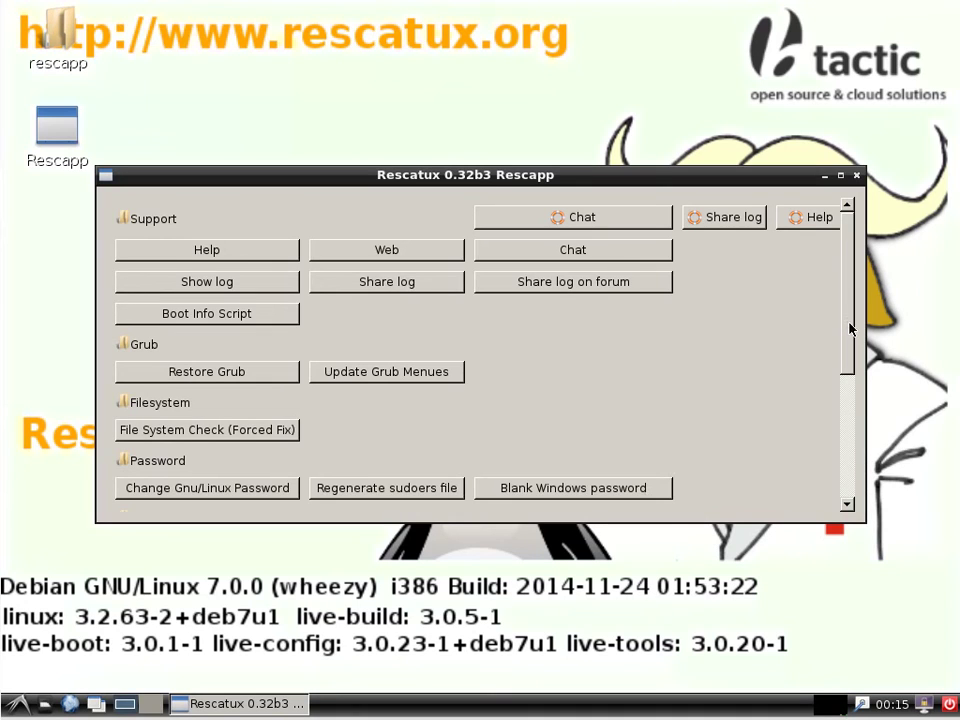
Regenerate the Ubuntu sudoers file on sda5 for user rescatux, then restart the rescue system.
drag(852, 318, 848, 494)
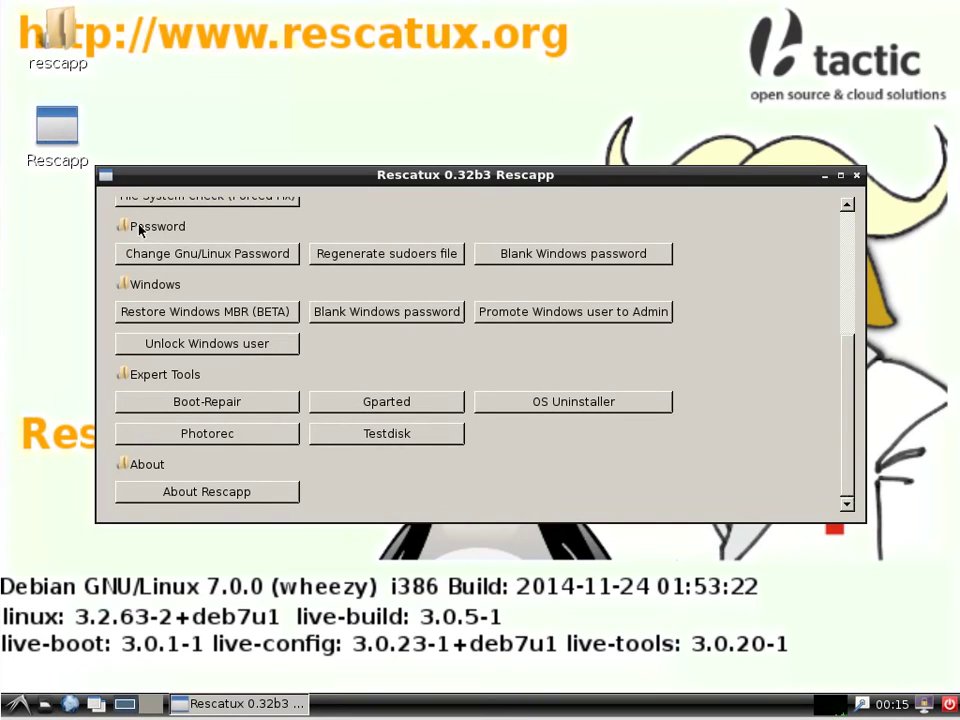
click(397, 258)
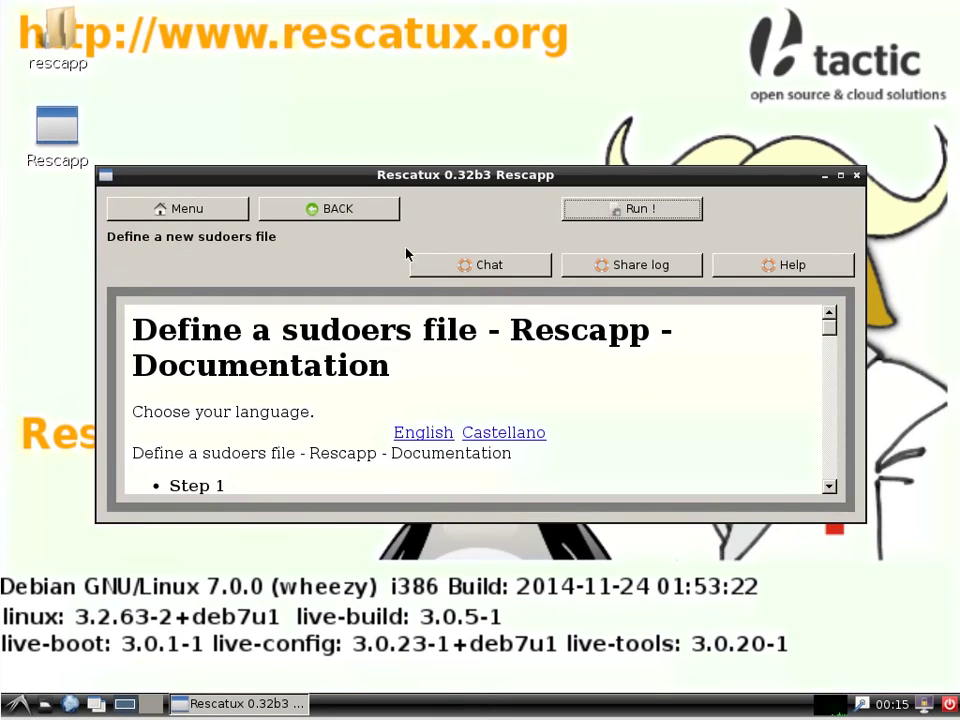
click(687, 214)
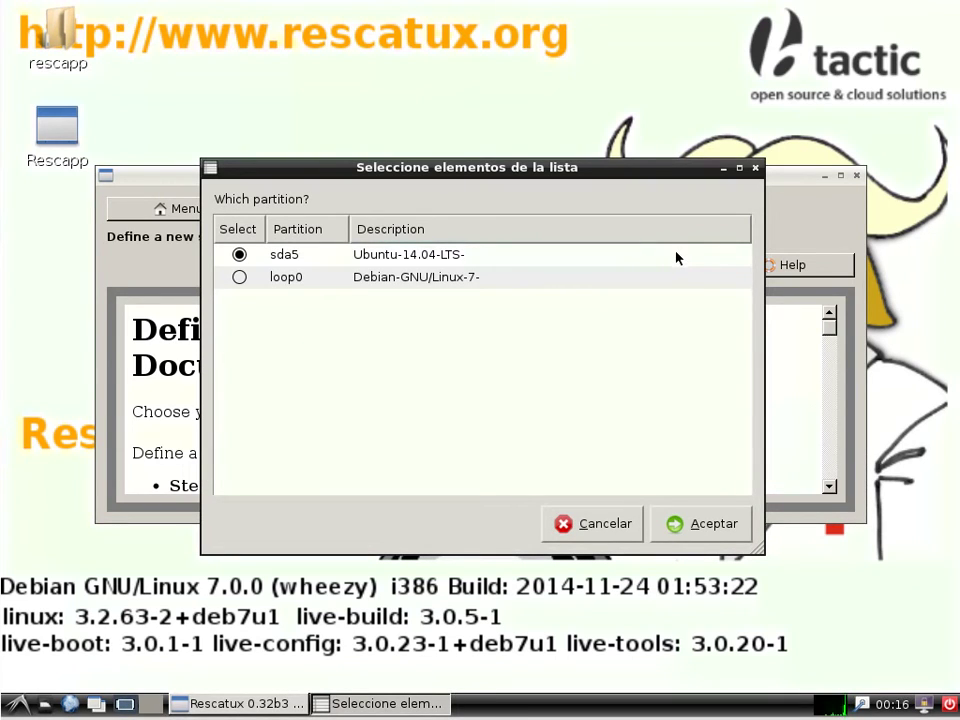
click(690, 523)
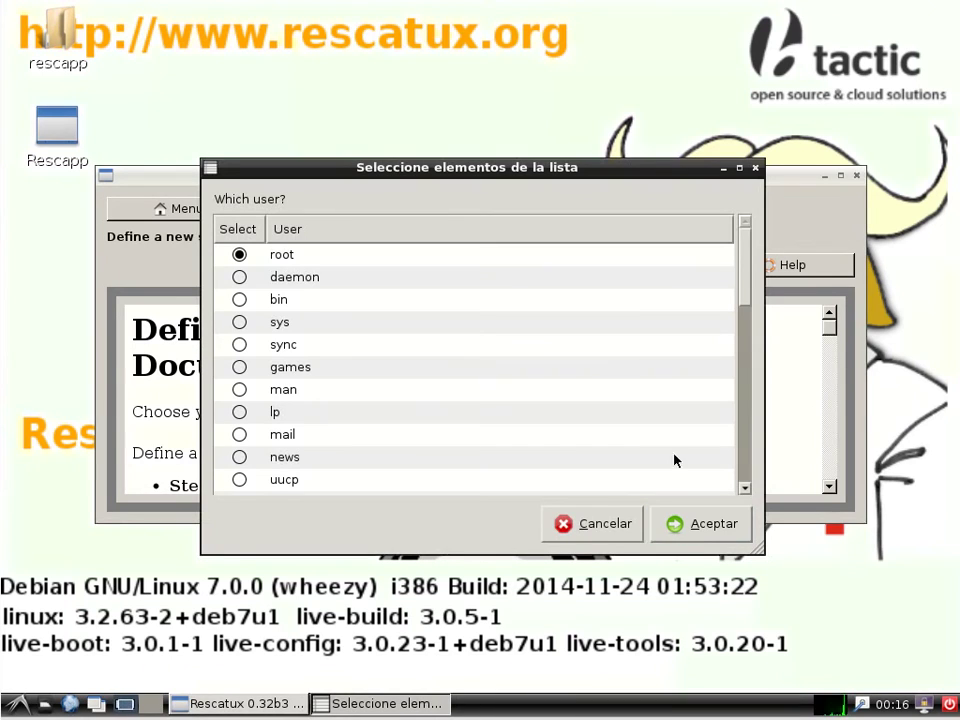
drag(747, 262, 747, 462)
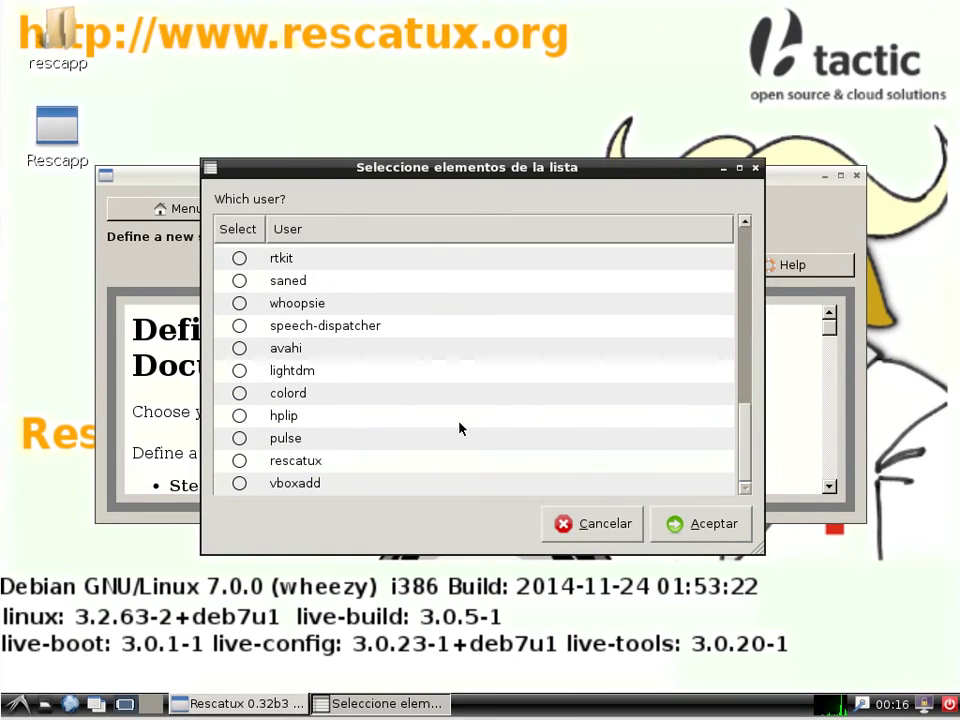
click(239, 462)
click(690, 530)
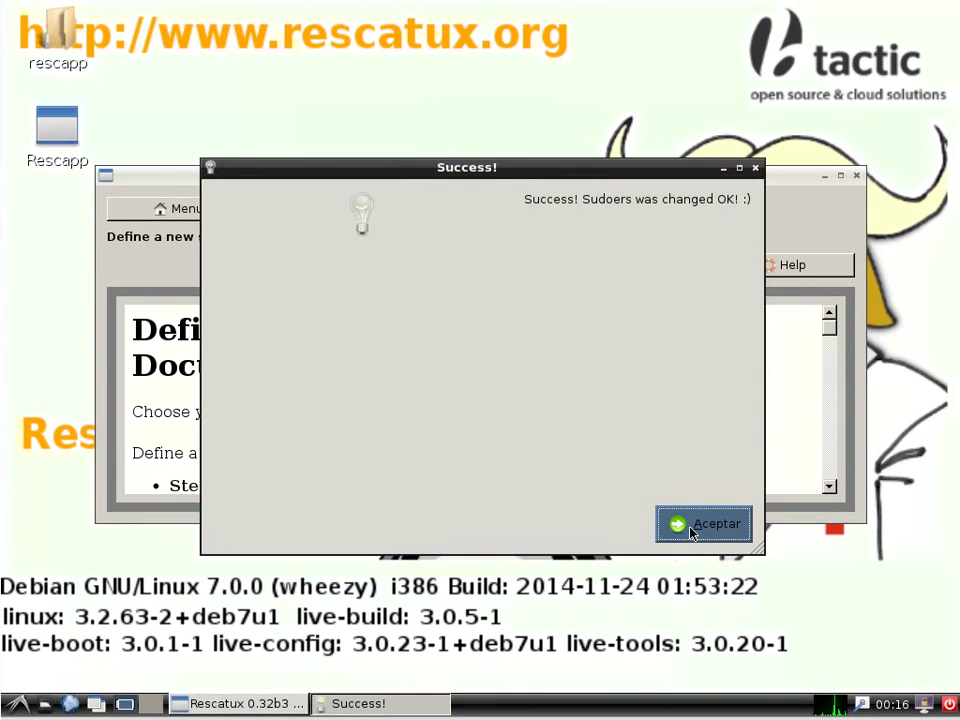
click(690, 527)
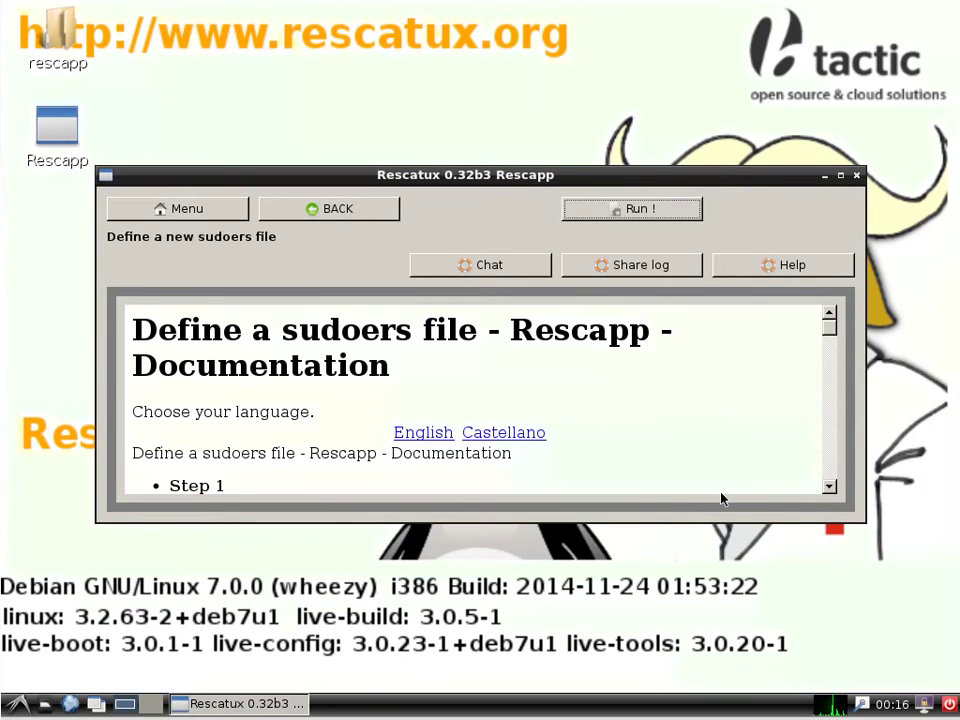
click(950, 705)
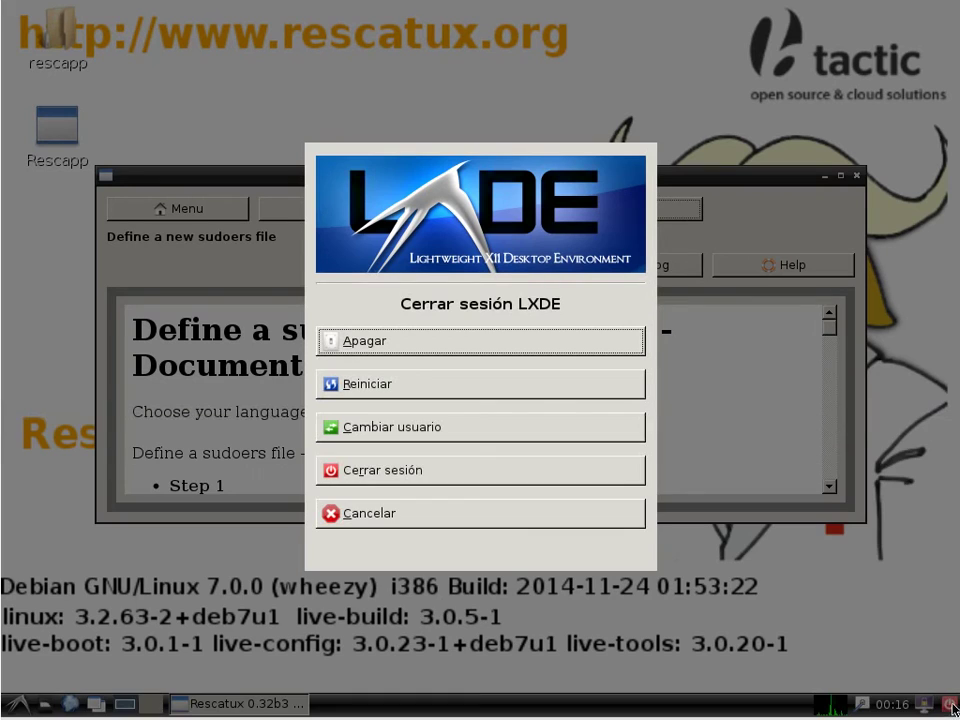
click(443, 386)
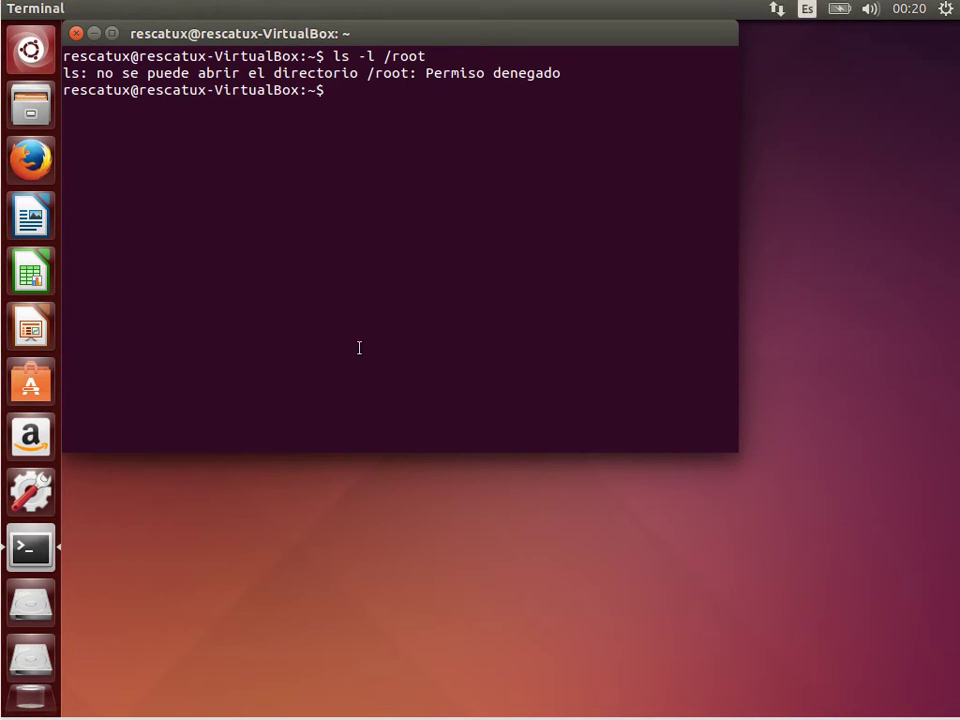
Rerun the /root listing with sudo and enter the user's password.
key(Up)
key(Home)
text(sudo)
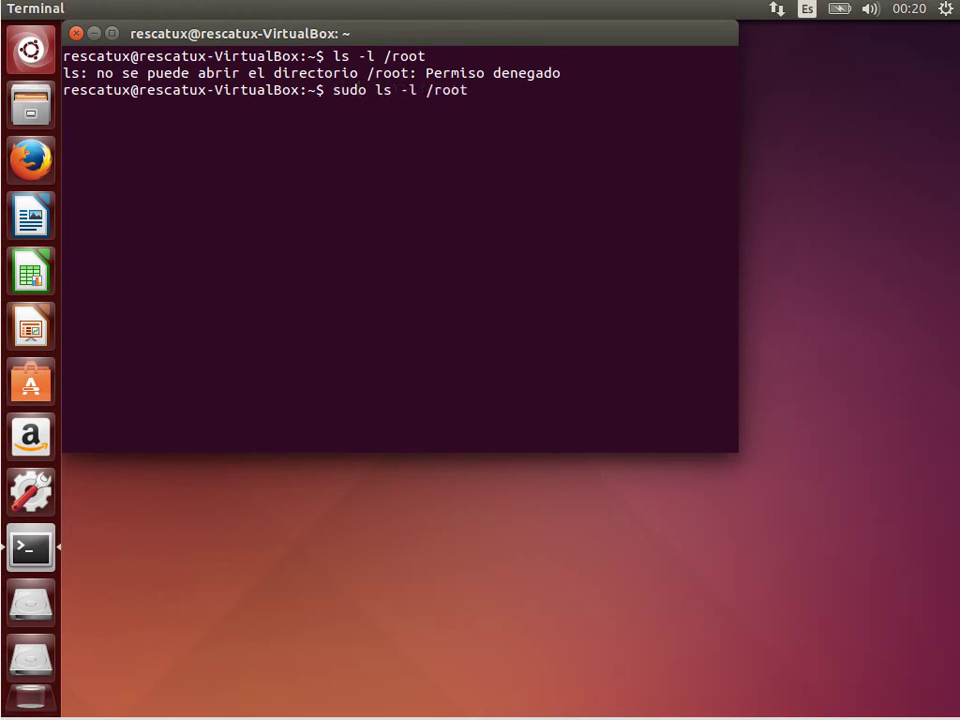
key(Return)
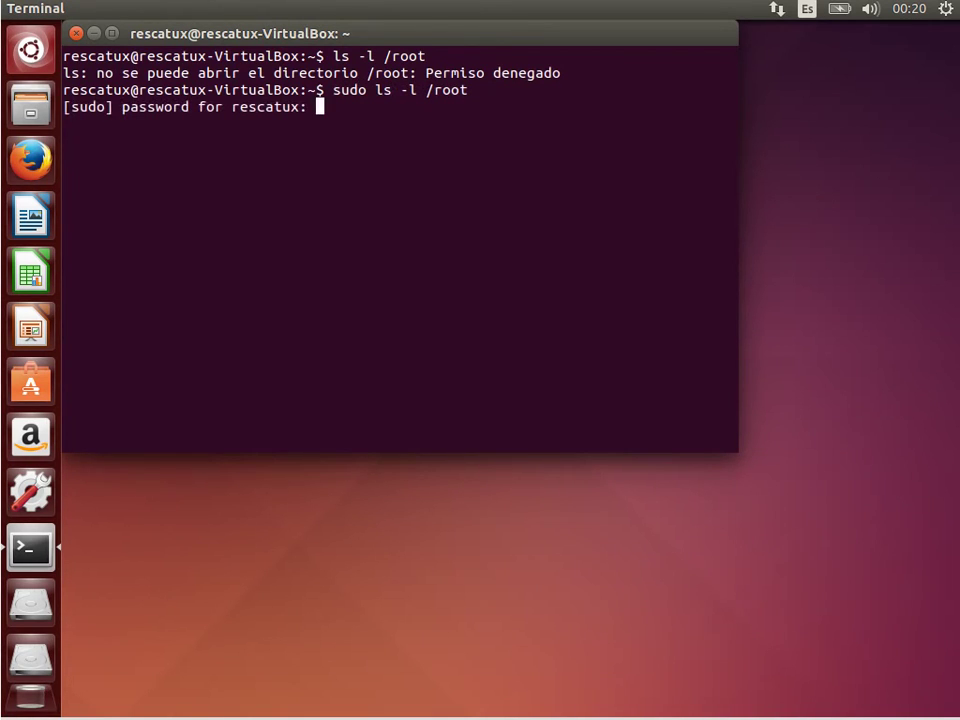
key(Return)
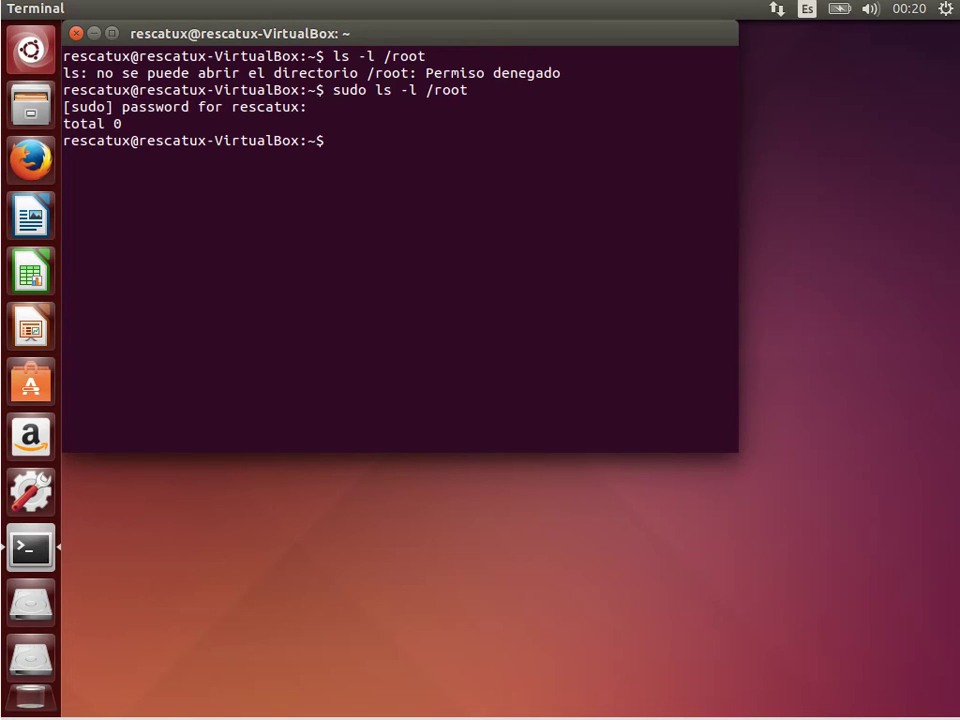
List /etc in detail, then narrow the listing to the sudo-related entries.
text(ls -l /etc/)
key(Return)
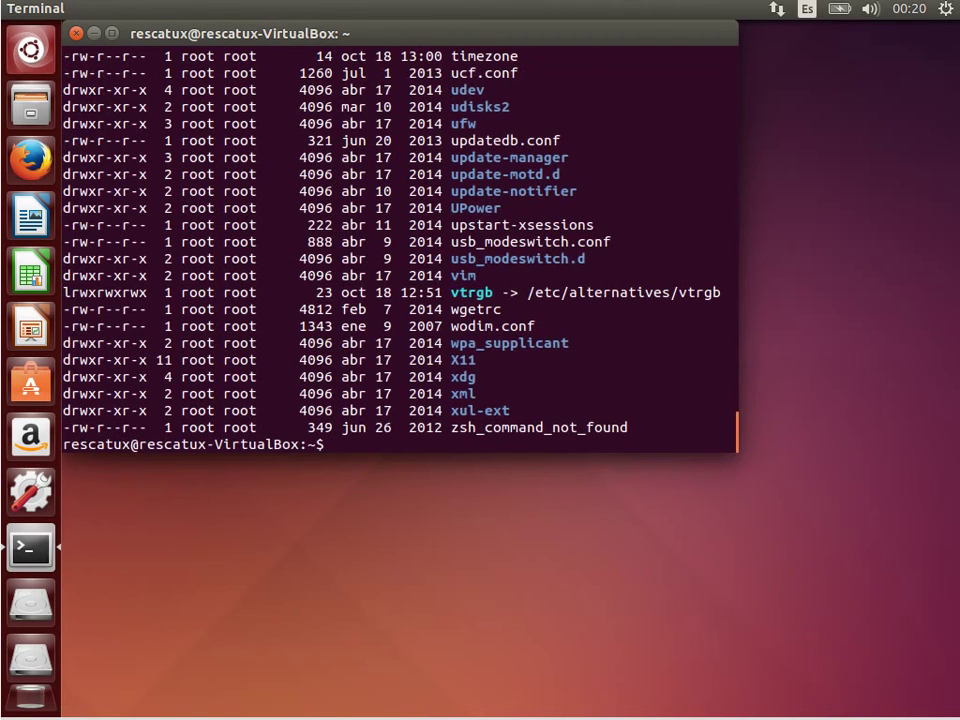
key(Up)
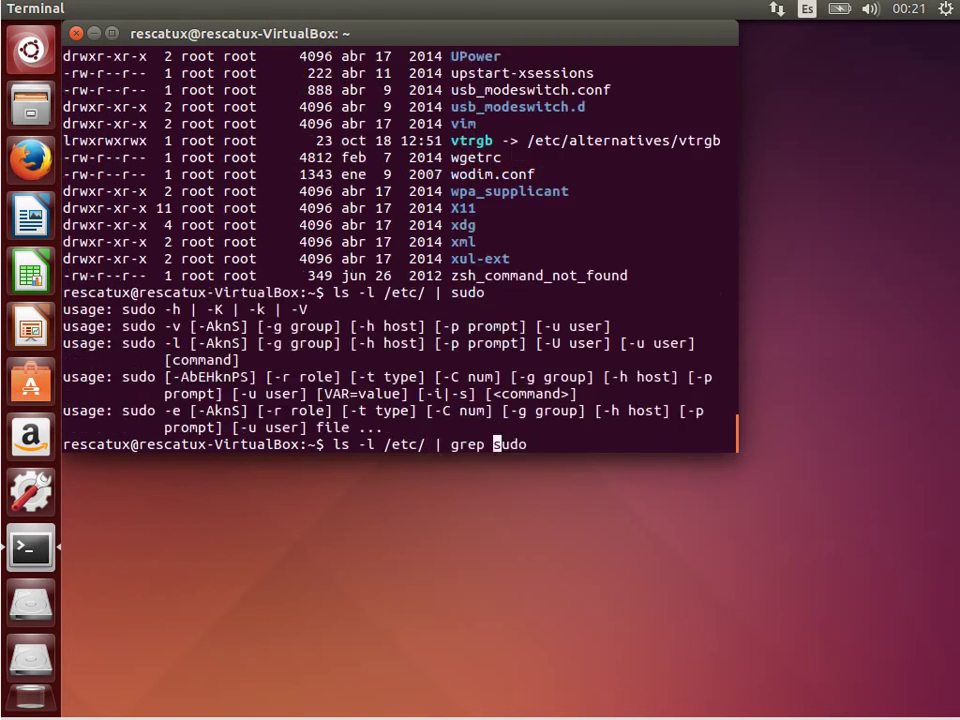
key(Return)
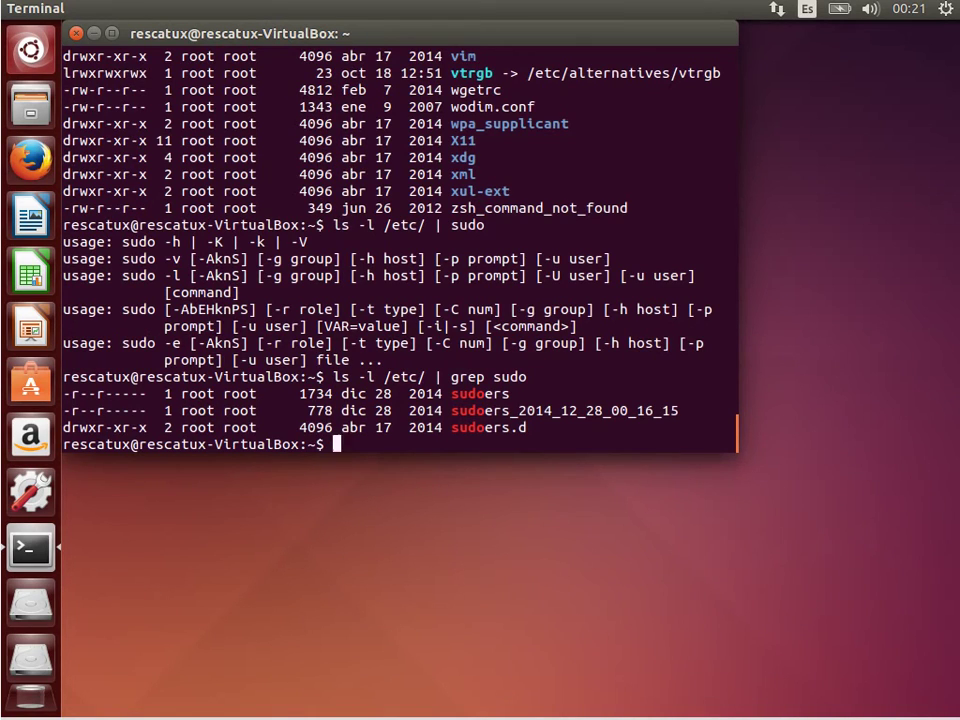
Open a root shell in /etc and copy sudoers_2014_12_28_00_16_15 to sudoers_fixed.
text(sudo cp)
key(BackSpace)
key(BackSpace)
key(BackSpace)
key(BackSpace)
key(BackSpace)
key(BackSpace)
key(BackSpace)
text(sudo -i)
key(Return)
text(cd /etc/)
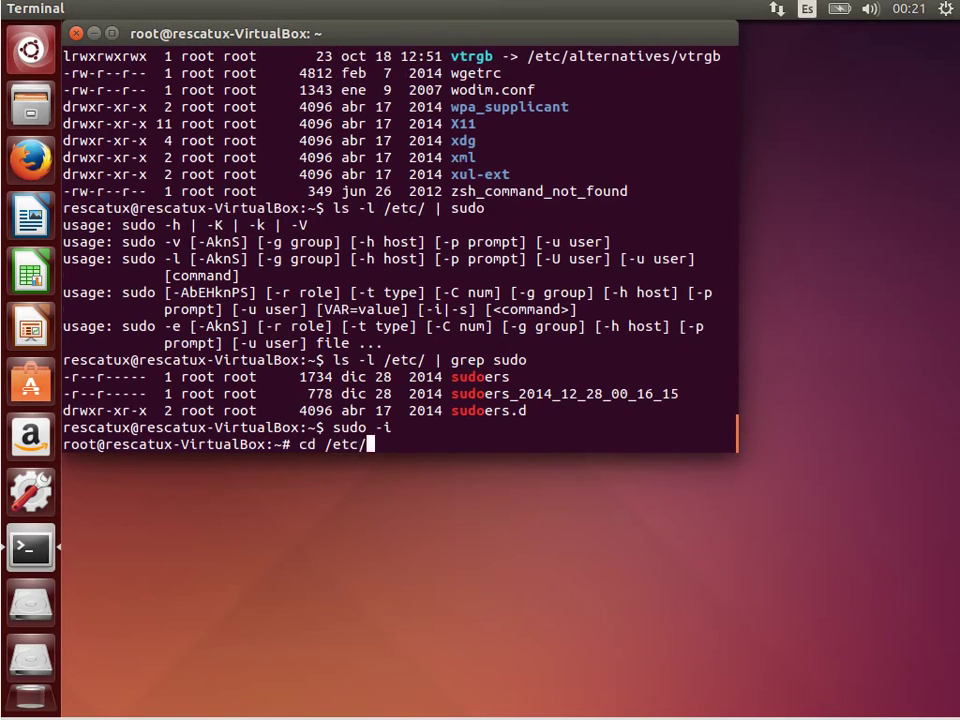
key(Return)
text(cp sudoers_)
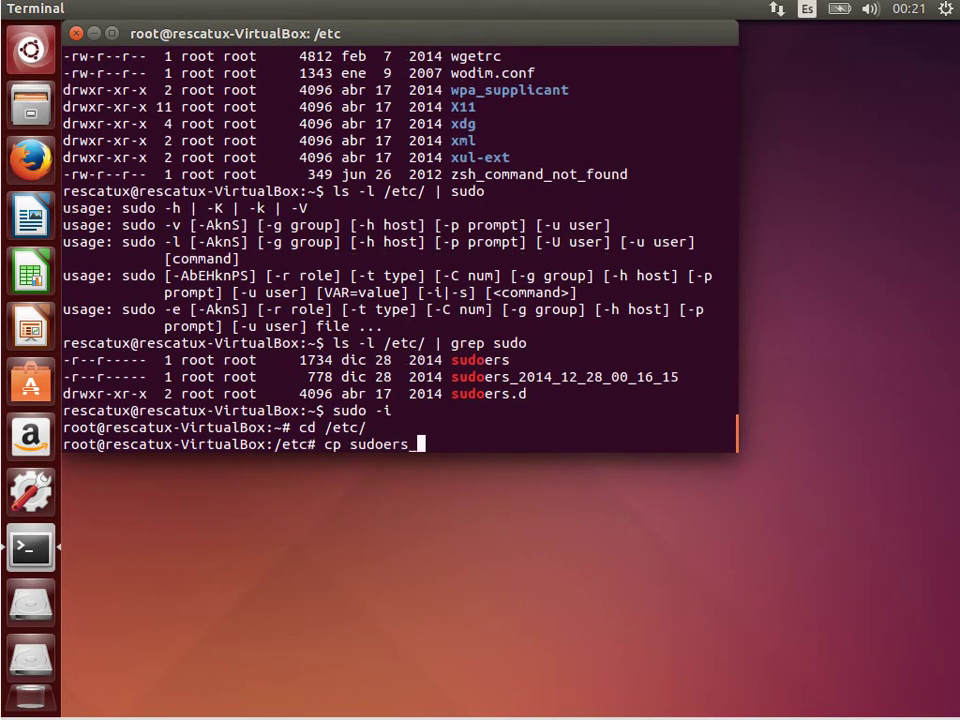
key(Tab)
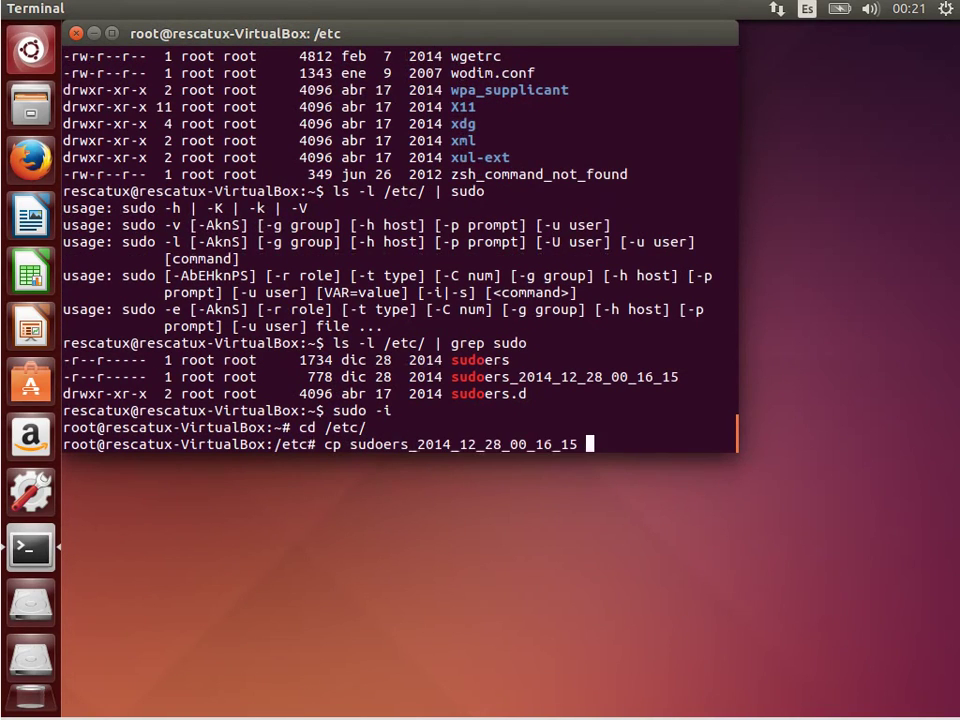
text(sudoers_fixed)
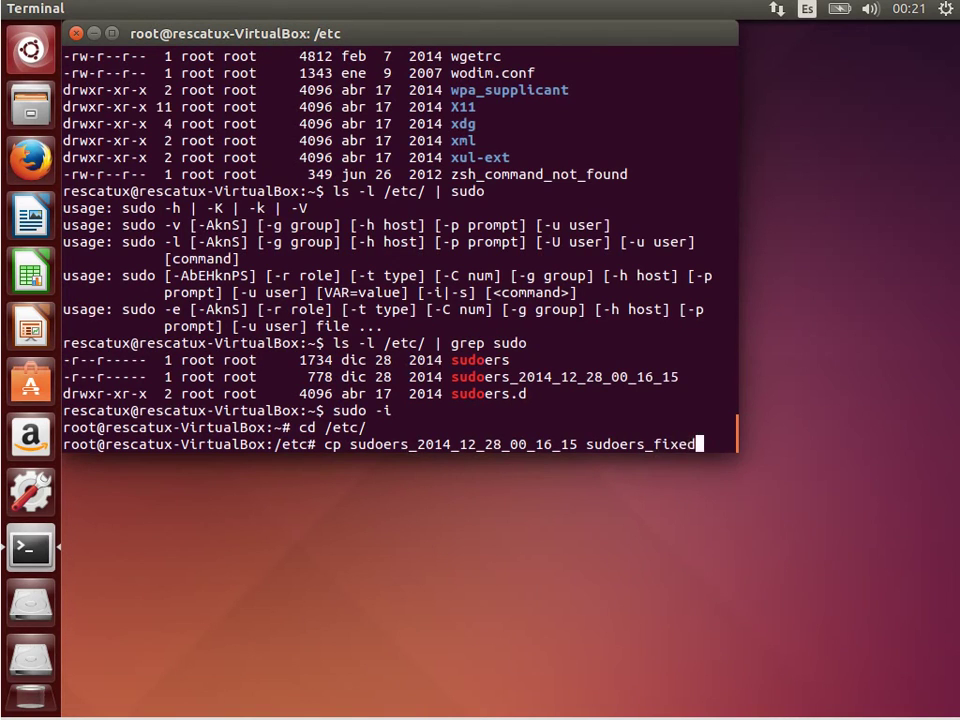
key(Return)
Open sudoers_fixed in nano.
text(vi)
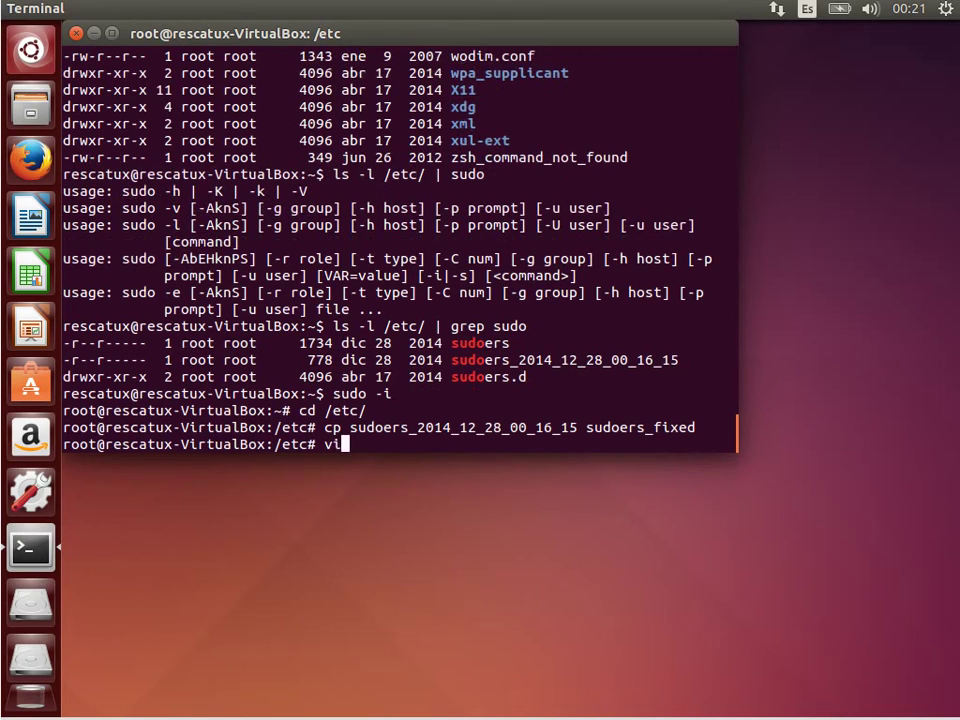
key(BackSpace)
key(BackSpace)
text(nano su)
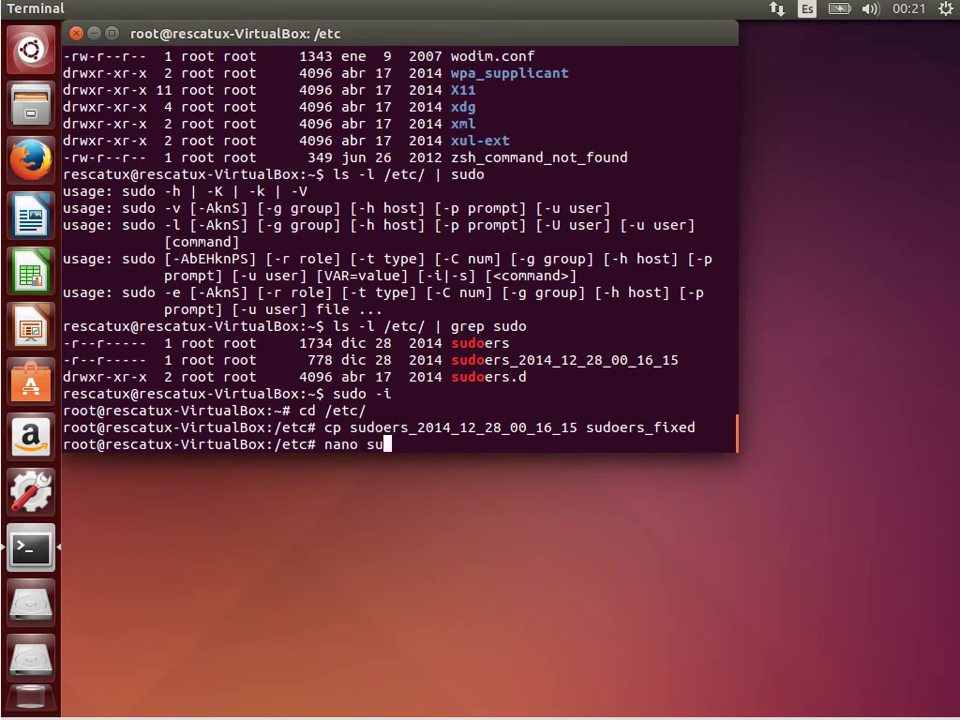
key(Tab)
text(_)
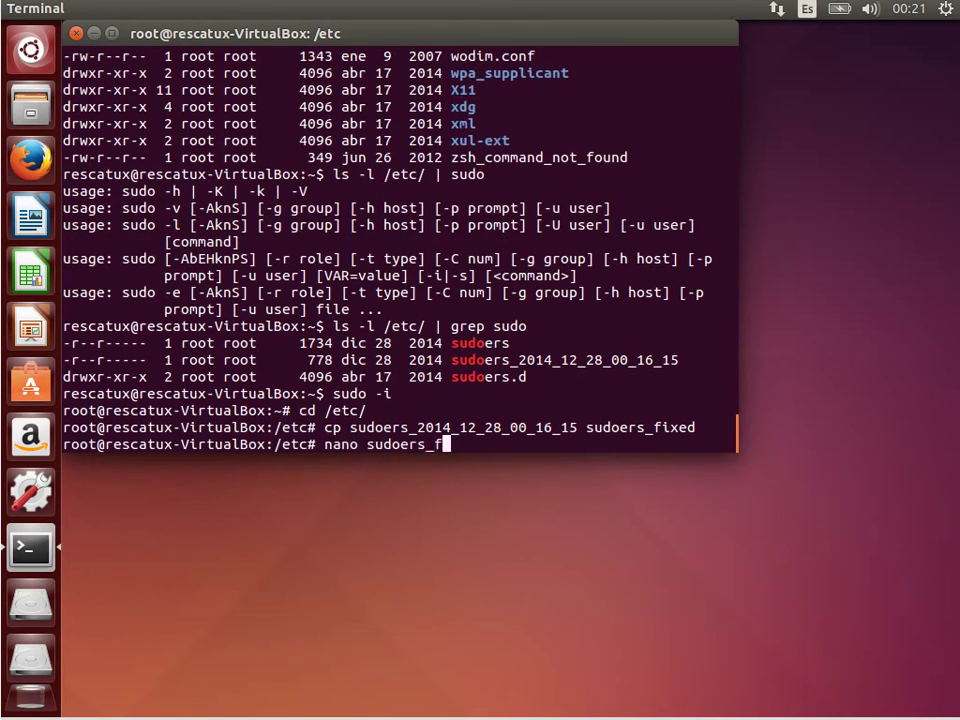
text(f)
key(Tab)
key(Return)
Delete the stray trailing 'a' after ALL on the %admin and %sudo rules.
key(Down)
key(Down)
key(Down)
key(Down)
key(Down)
key(Down)
key(Down)
key(Down)
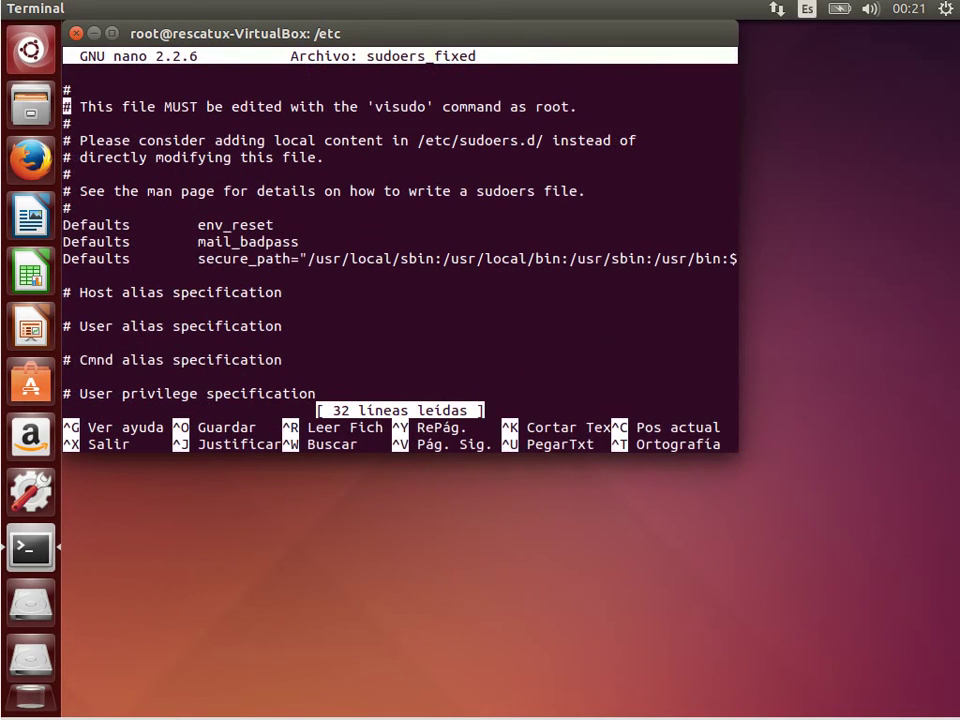
key(Down)
key(Down)
key(Down)
key(Down)
key(Down)
key(Down)
key(Down)
key(Down)
key(Down)
key(Down)
key(Down)
key(Down)
key(Down)
key(Down)
key(Down)
key(Down)
key(Down)
key(Down)
key(Down)
key(Down)
key(Up)
key(Up)
key(Up)
key(Up)
key(Up)
key(Up)
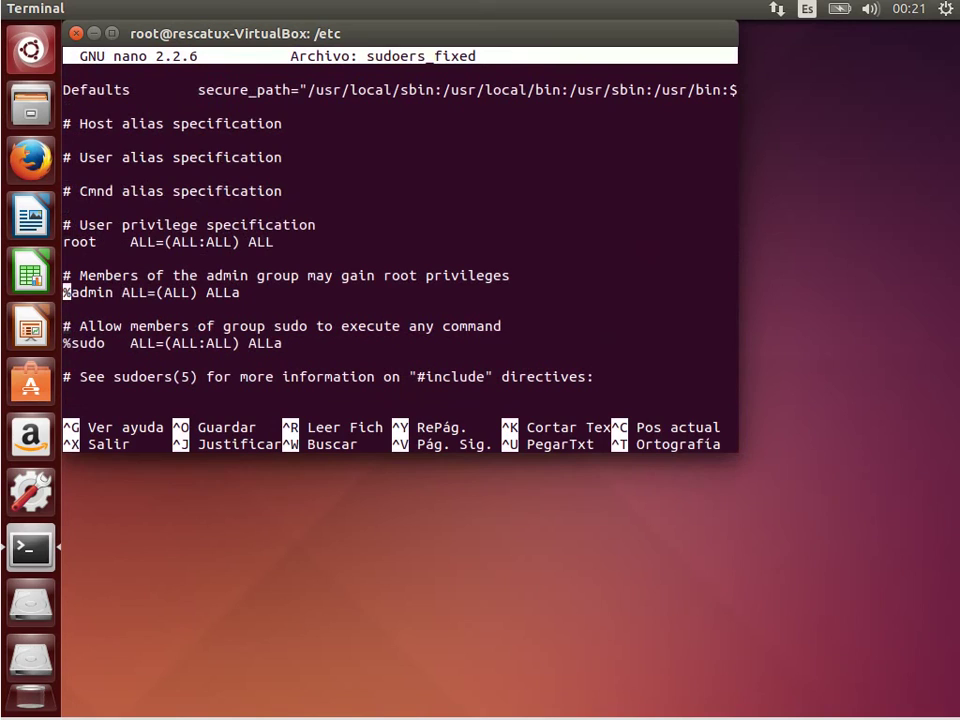
key(End)
key(BackSpace)
key(Down)
Check the %programmers rule, then save sudoers_fixed and exit nano.
key(Down)
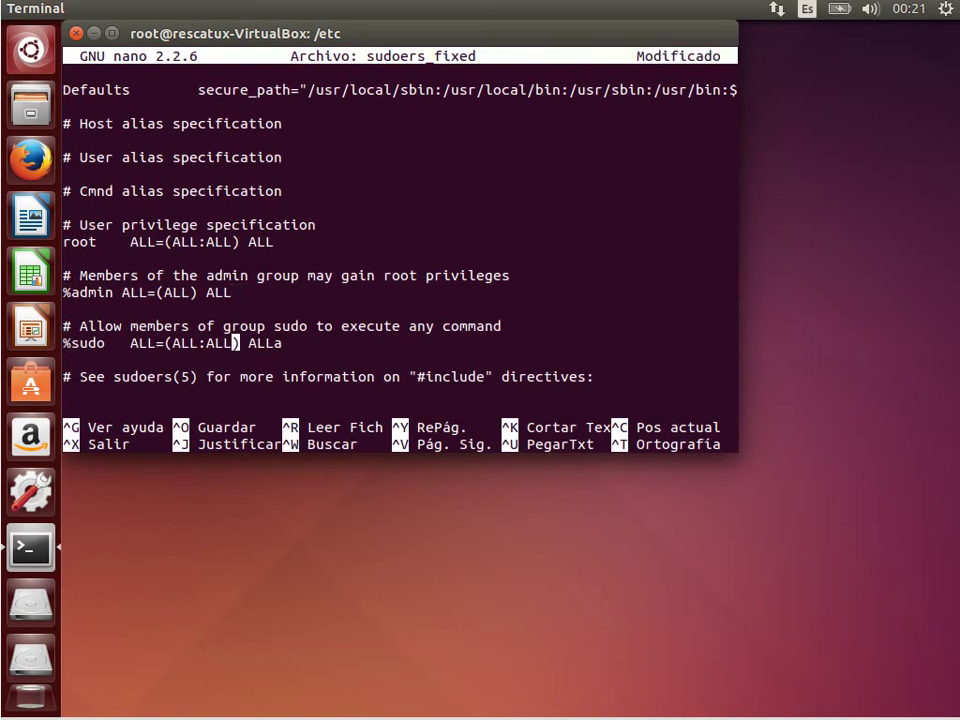
key(End)
key(BackSpace)
key(Down)
key(Down)
key(Down)
key(Down)
key(Down)
key(Down)
key(Down)
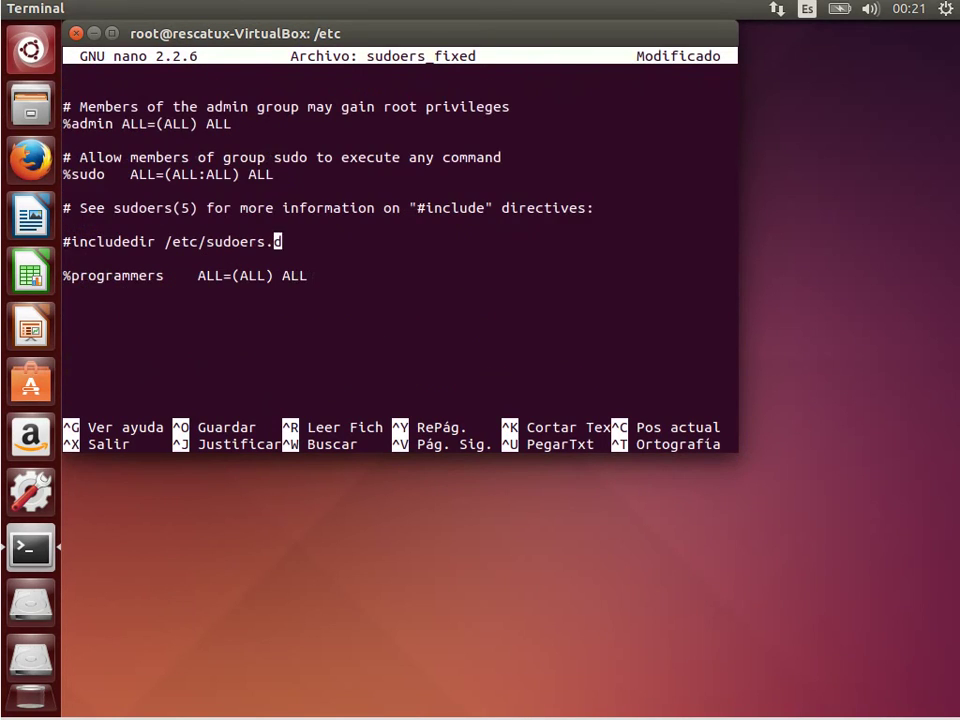
key(Up)
key(Down)
key(ctrl+o)
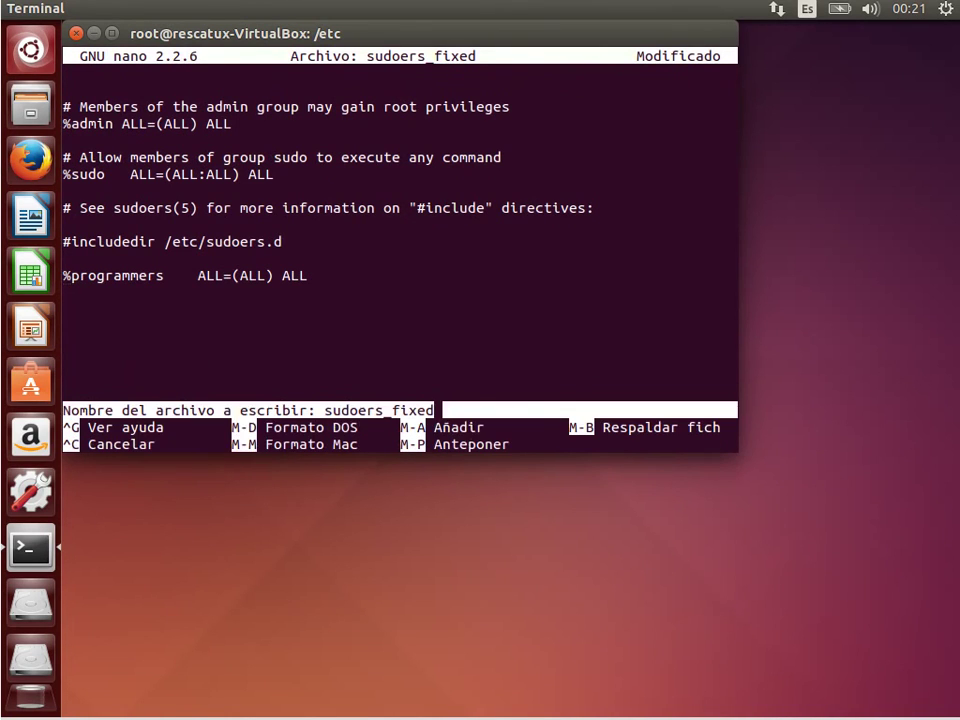
key(Return)
key(ctrl+x)
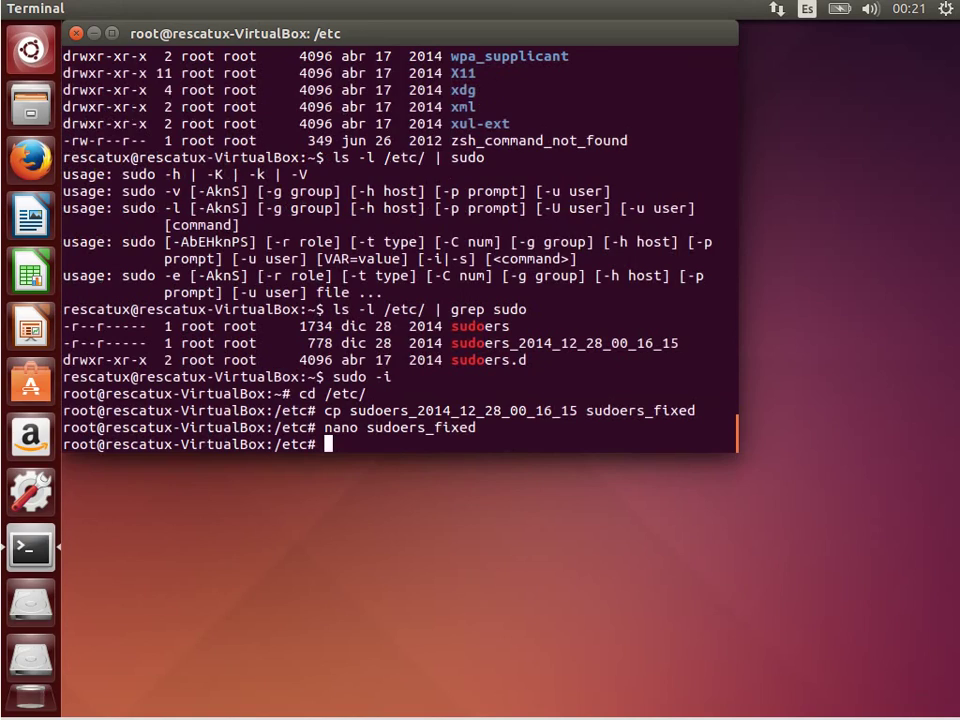
Overwrite sudoers with sudoers_fixed and confirm sudo ls -l /root works.
text(cp sudoers)
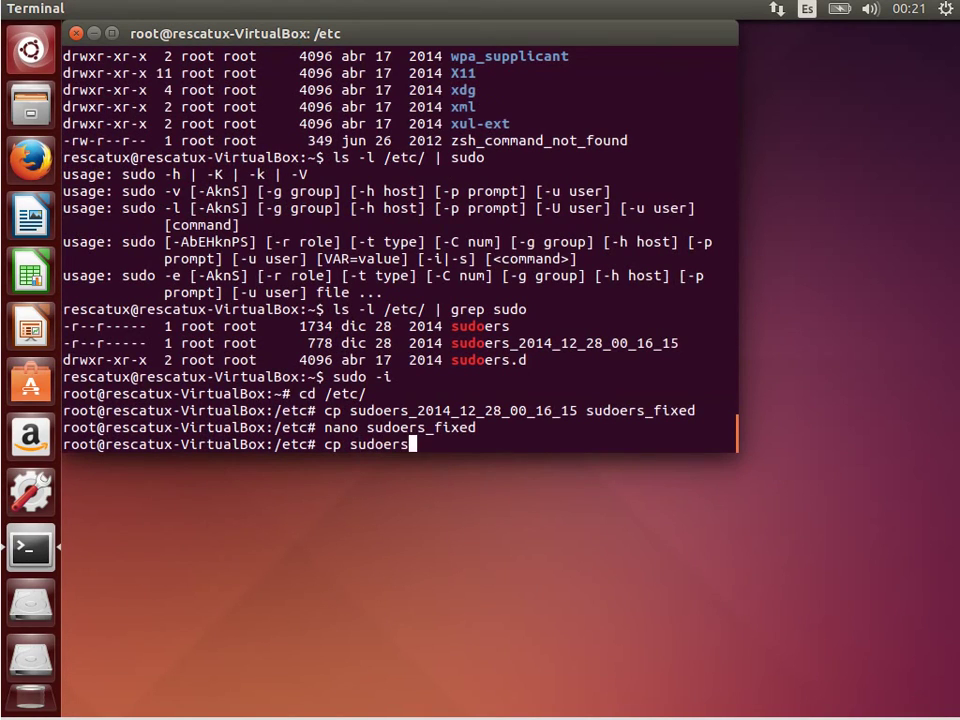
text(_fixed sudoers)
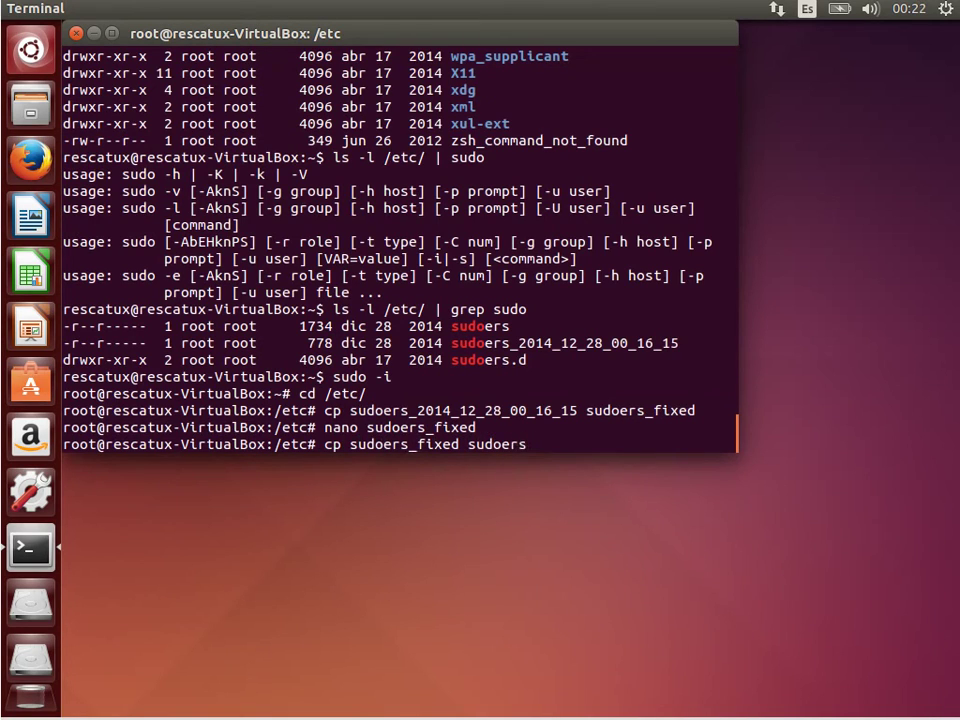
key(Return)
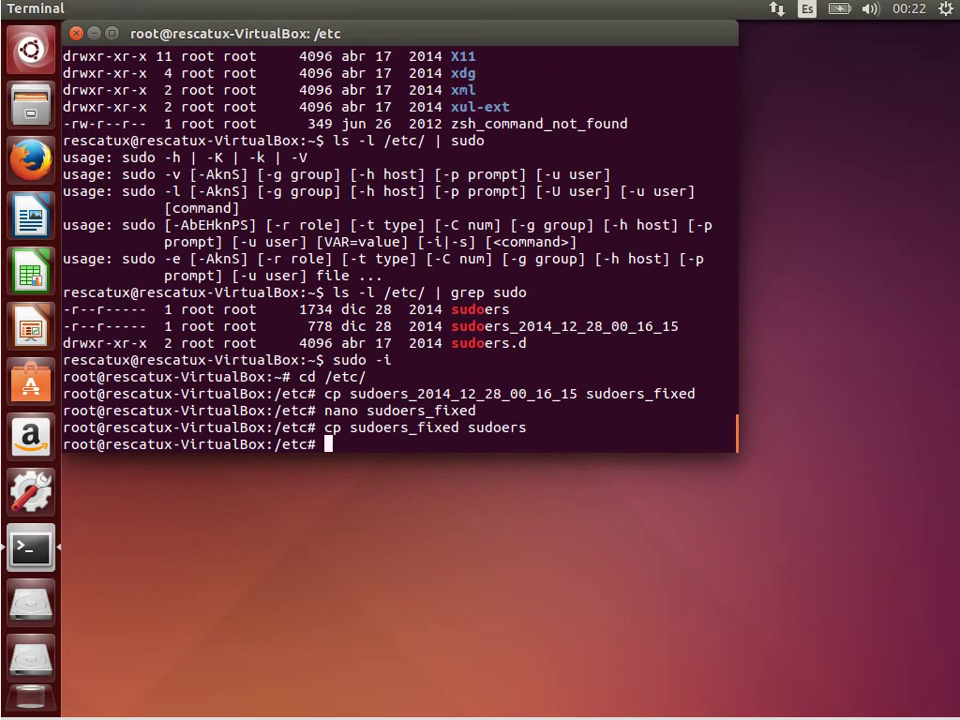
text(sudo ls -l /root)
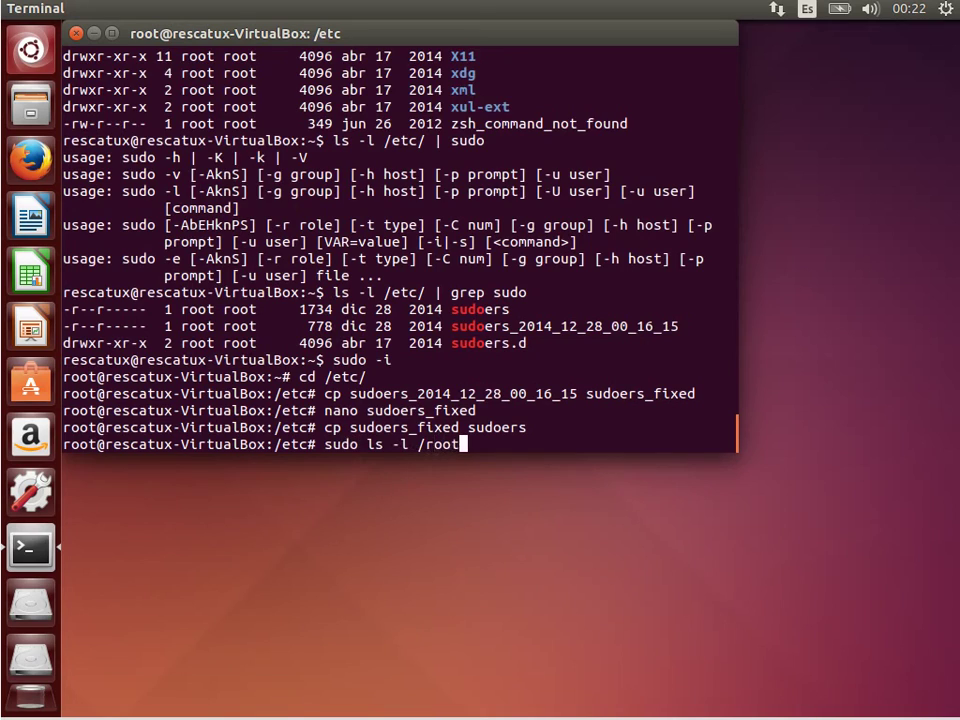
key(Return)
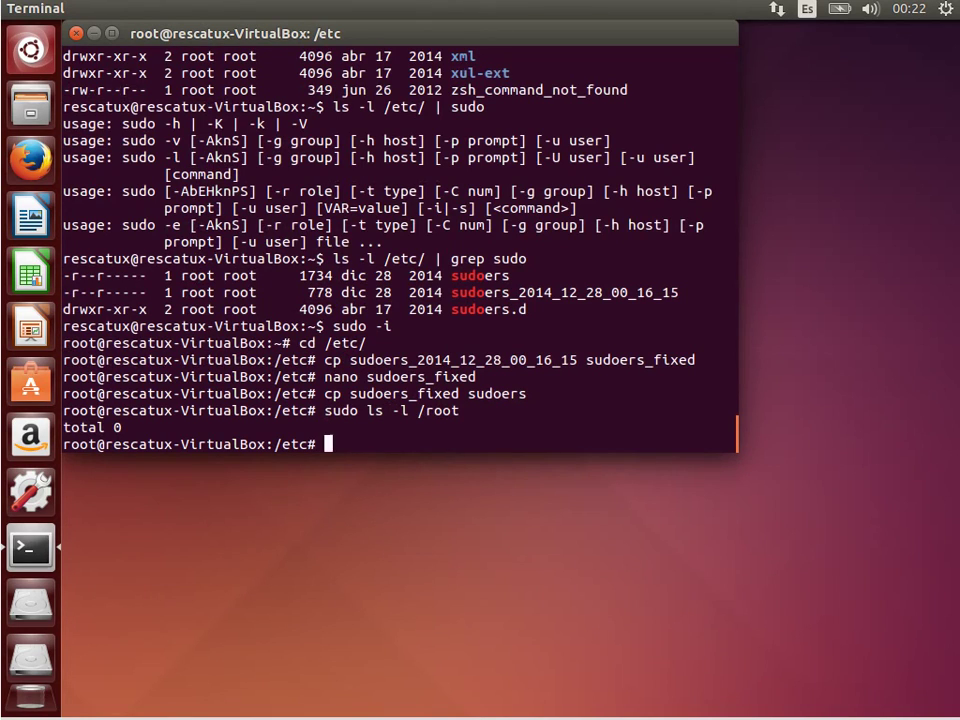
Open the sudoers file for editing with visudo.
text(sudoedit)
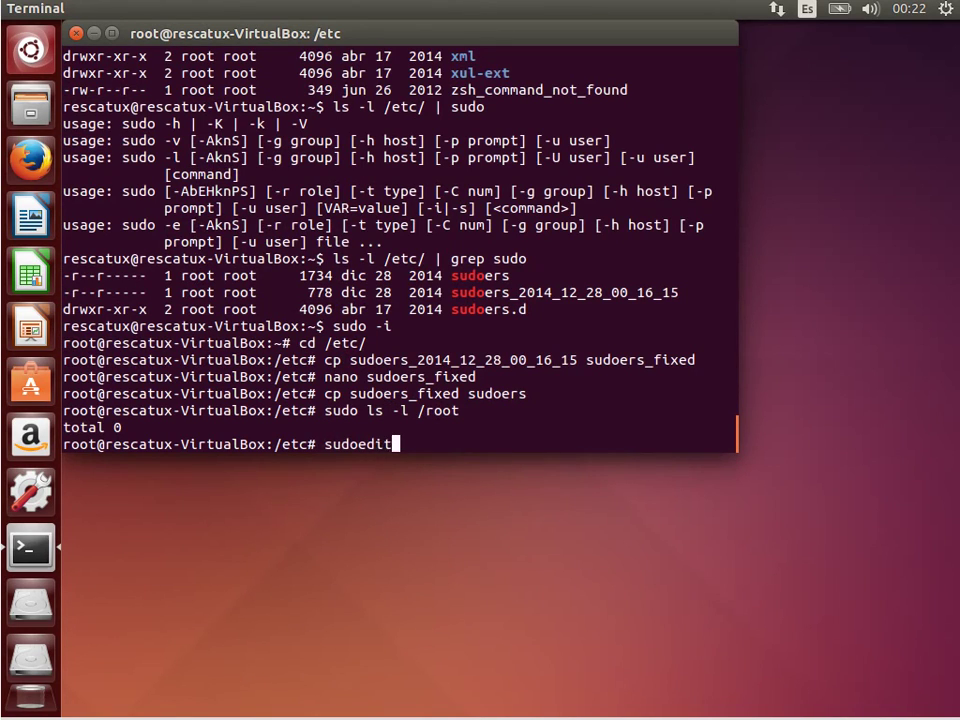
key(BackSpace)
key(BackSpace)
key(BackSpace)
key(BackSpace)
key(BackSpace)
key(BackSpace)
key(BackSpace)
key(BackSpace)
text(visudo)
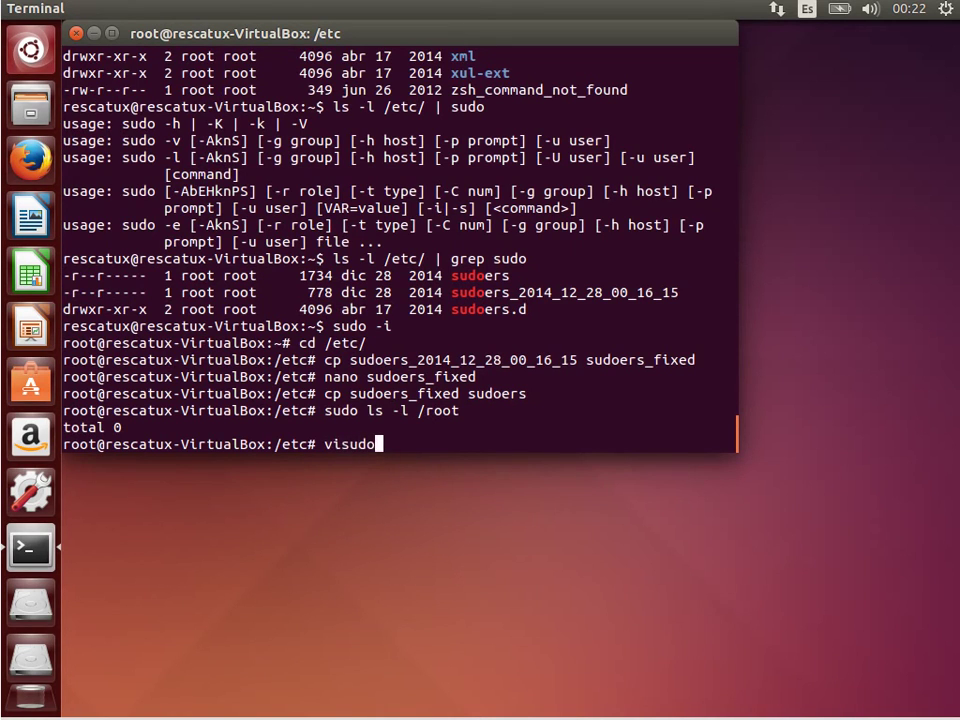
key(Return)
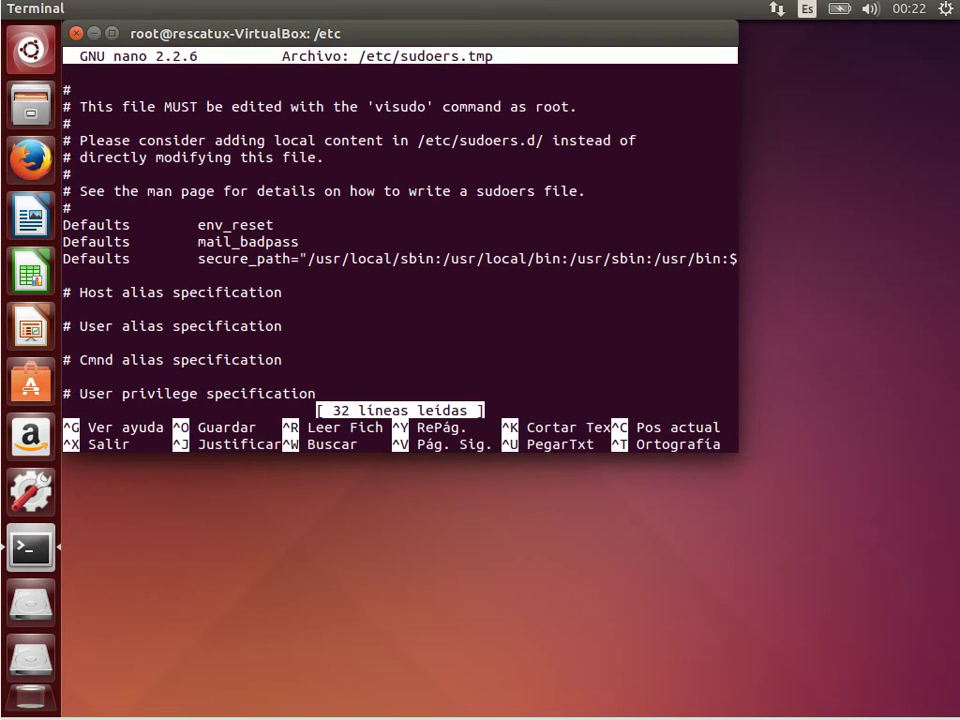
Re-add a stray 'a' to the %admin and %sudo rules and save, triggering visudo's syntax check.
key(Down)
key(Down)
key(Down)
key(Down)
key(Down)
key(Down)
key(Down)
key(Down)
key(Down)
key(Down)
key(Down)
key(Down)
key(Down)
key(Down)
key(Down)
key(Down)
key(Down)
key(Down)
key(Down)
key(Down)
key(Down)
key(Down)
key(Down)
key(Up)
key(Up)
key(Up)
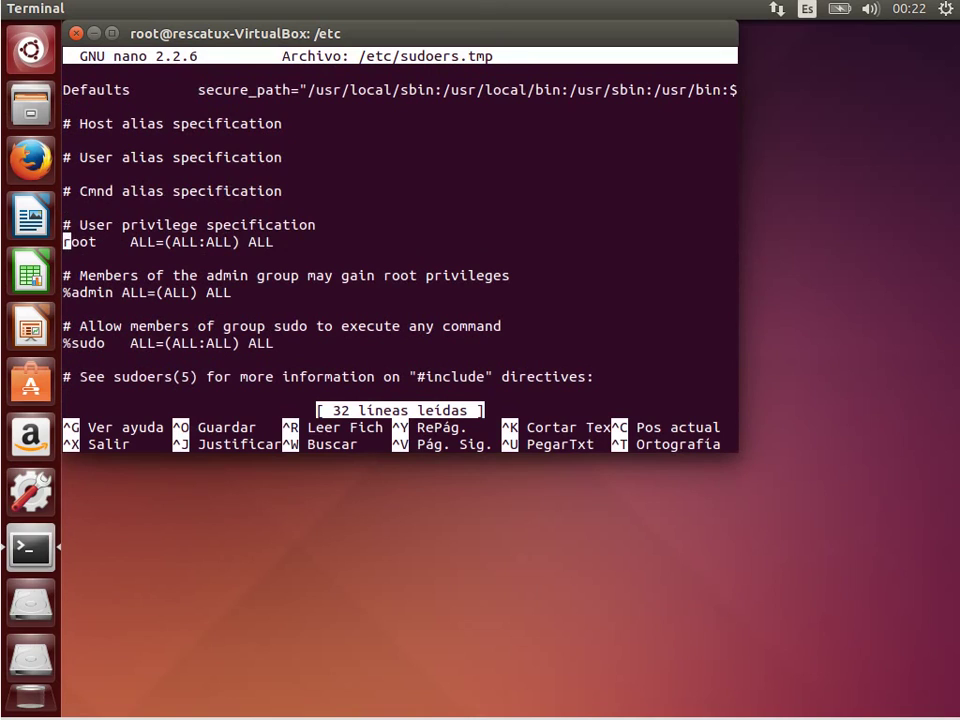
key(End)
key(Down)
key(Down)
key(Down)
text(a)
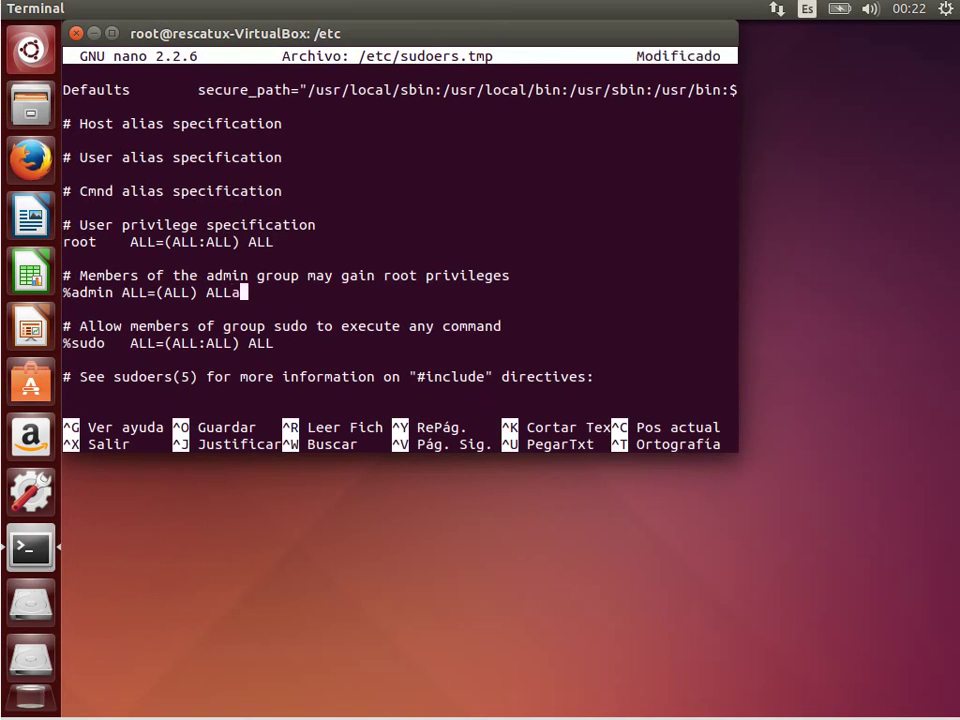
key(Down)
key(Down)
key(Down)
key(End)
text(a)
key(Down)
key(Down)
key(Down)
key(ctrl+o)
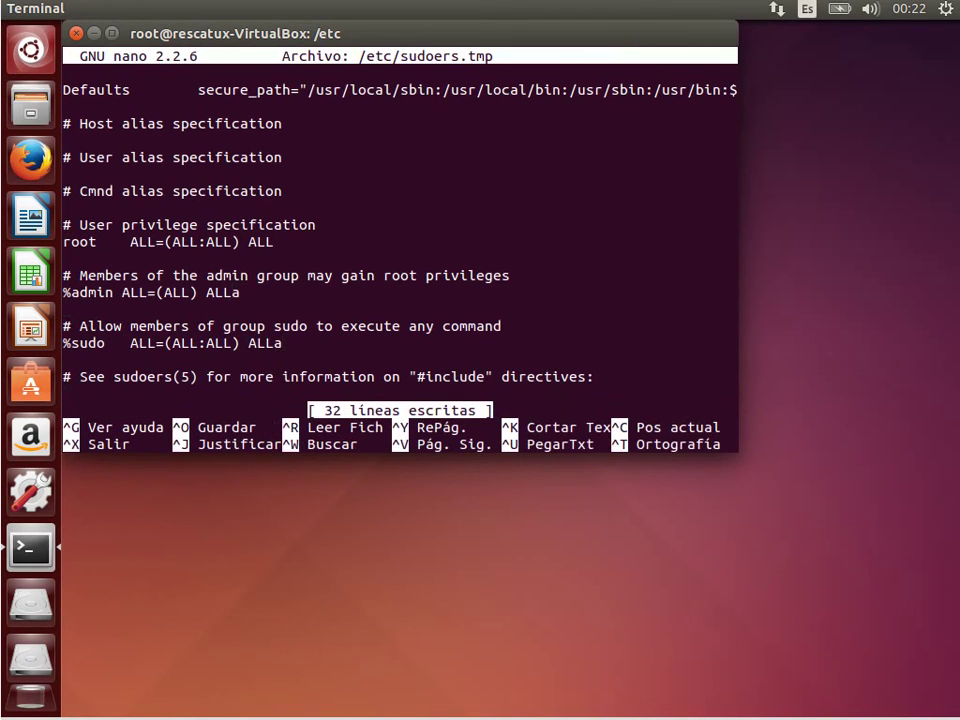
key(ctrl+x)
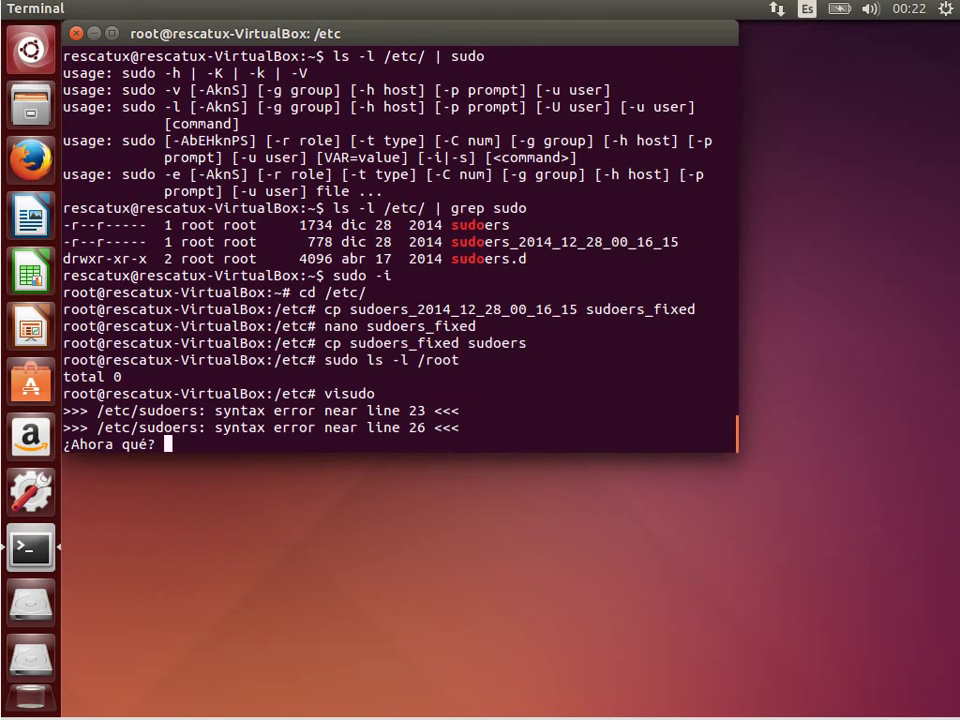
List visudo's choices and pick x to exit without saving.
key(Return)
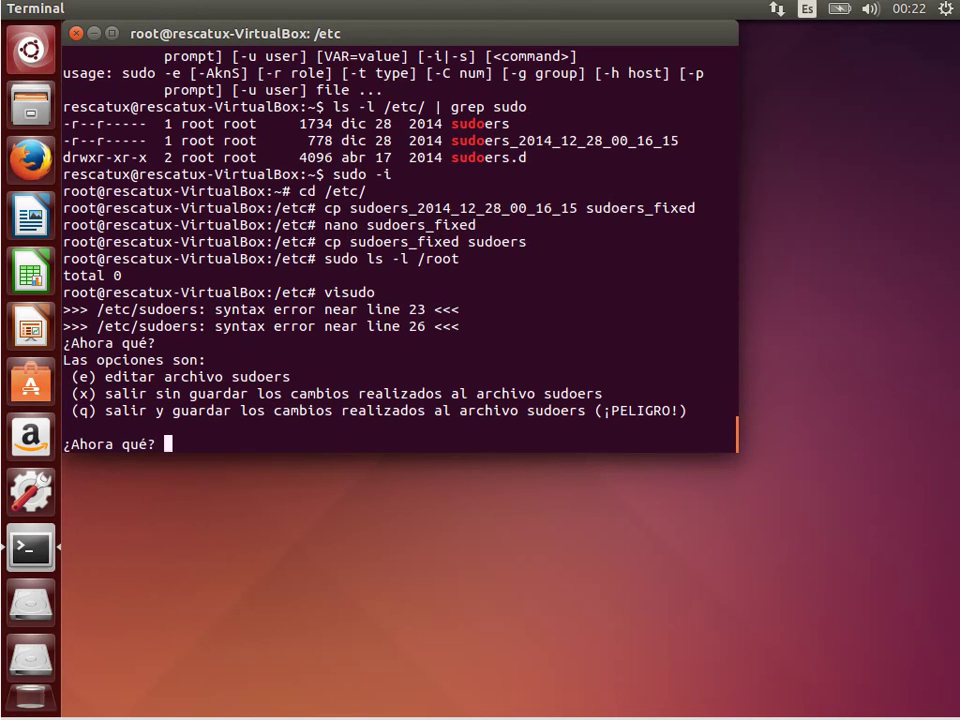
text(f)
key(BackSpace)
text(x)
key(Return)
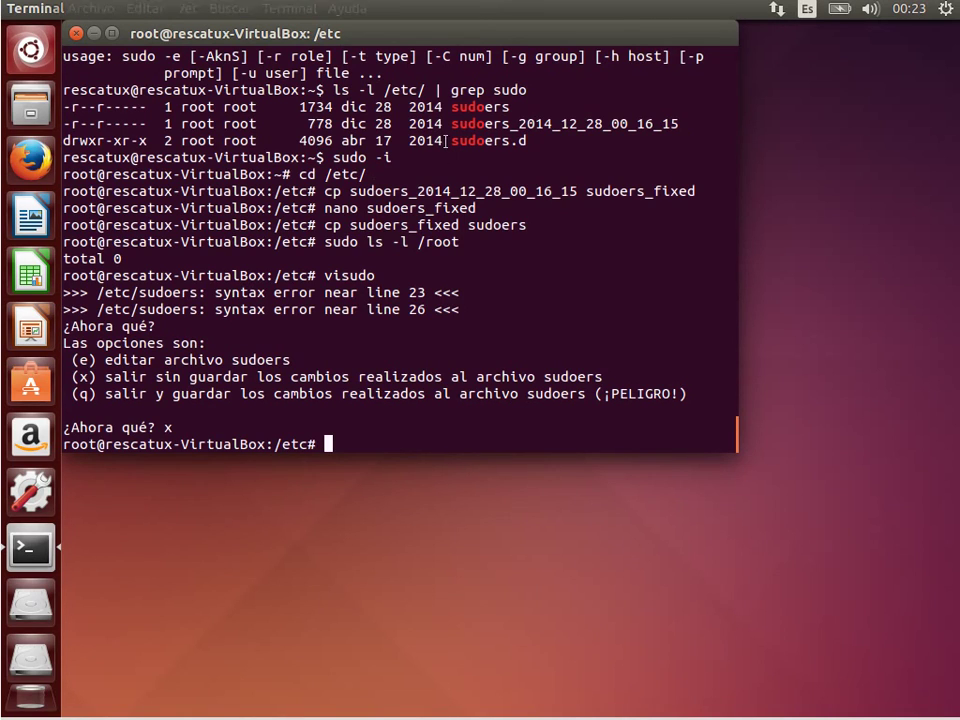
Highlight the sudoers and sudoers_2014_12_28_00_16_15 names in the /etc listing, twice.
drag(451, 124, 679, 124)
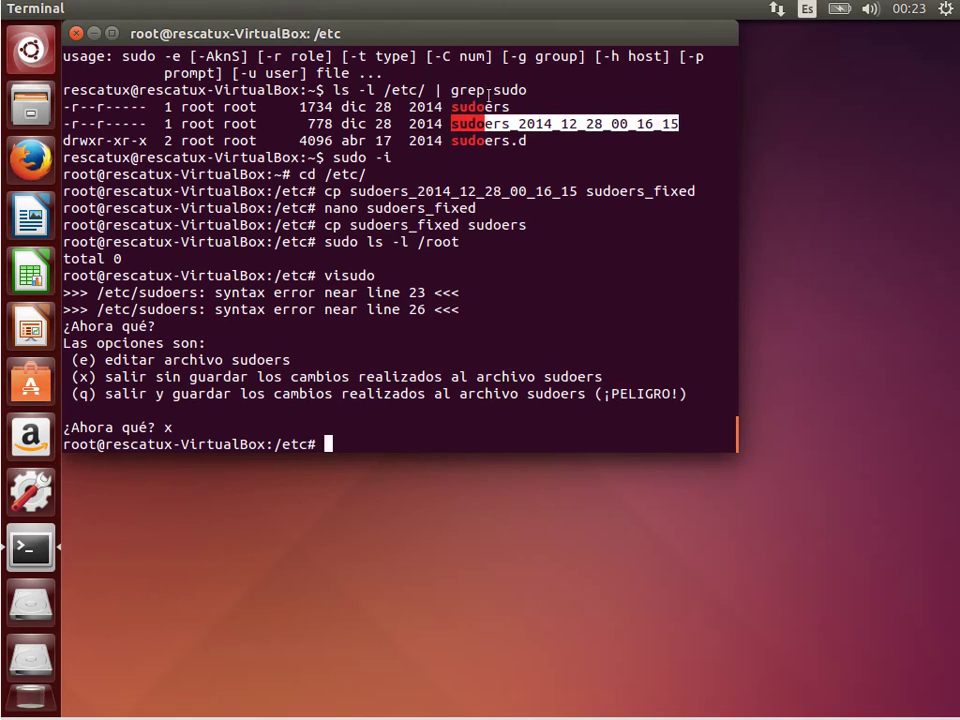
drag(510, 106, 451, 106)
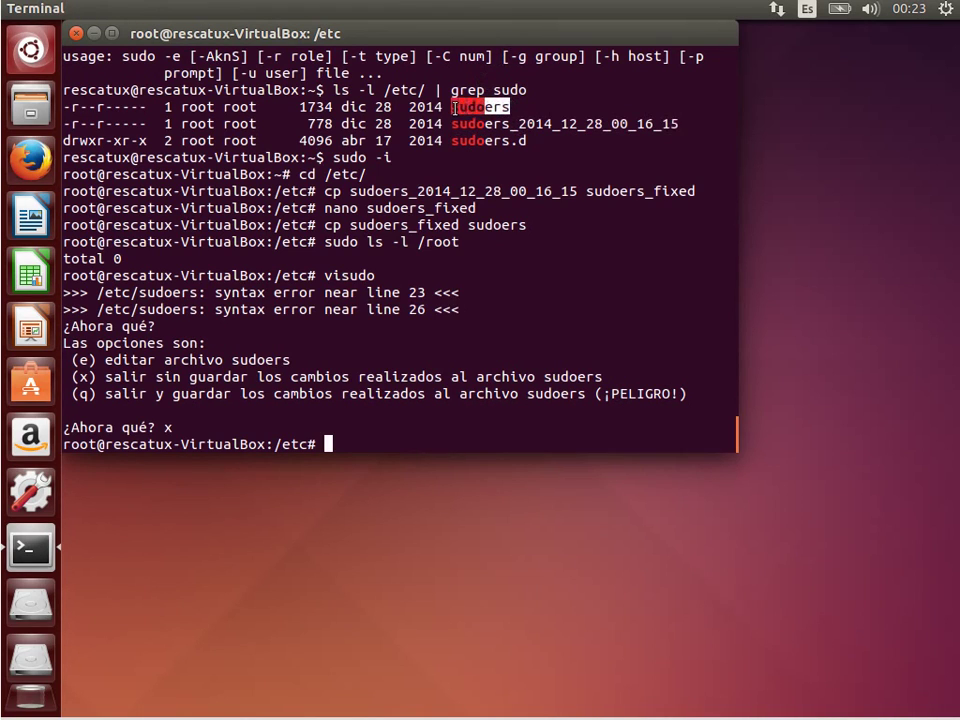
click(479, 422)
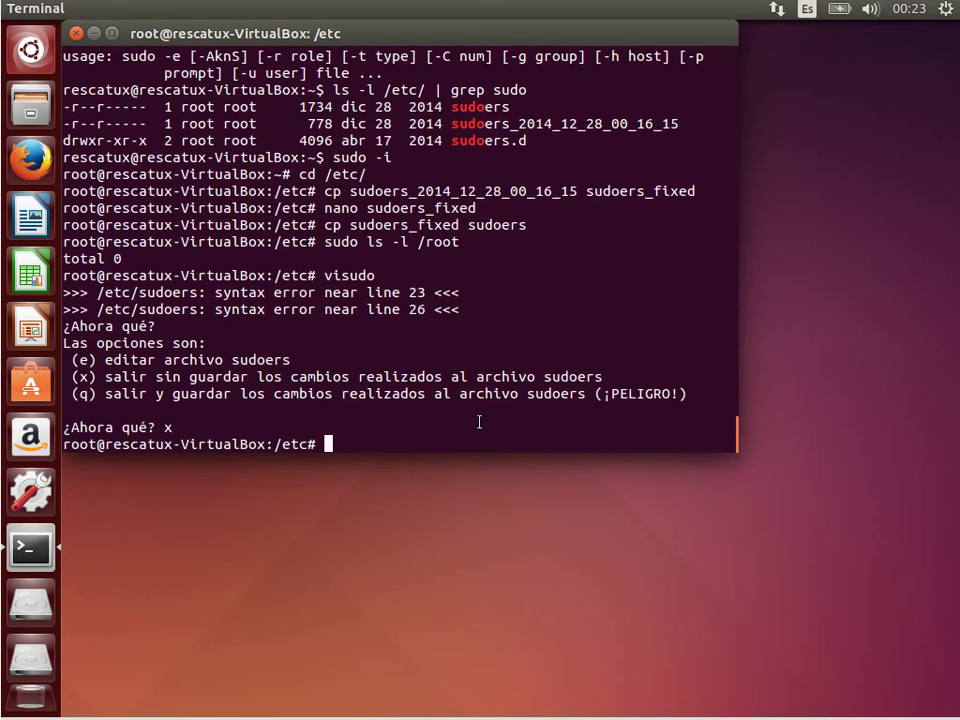
drag(451, 123, 680, 124)
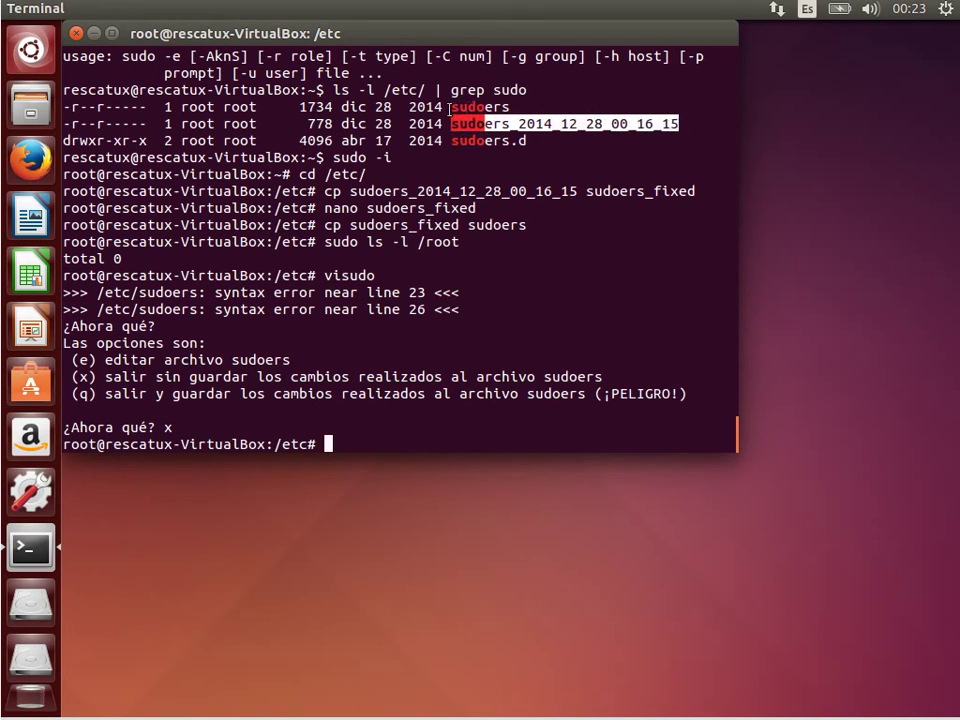
drag(450, 106, 512, 106)
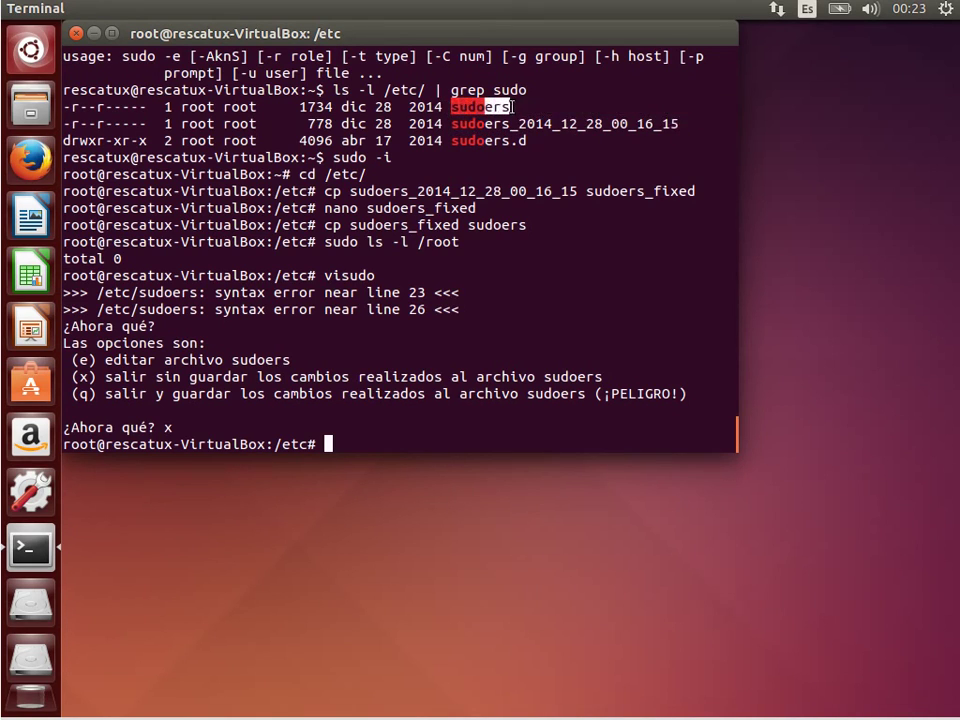
click(525, 268)
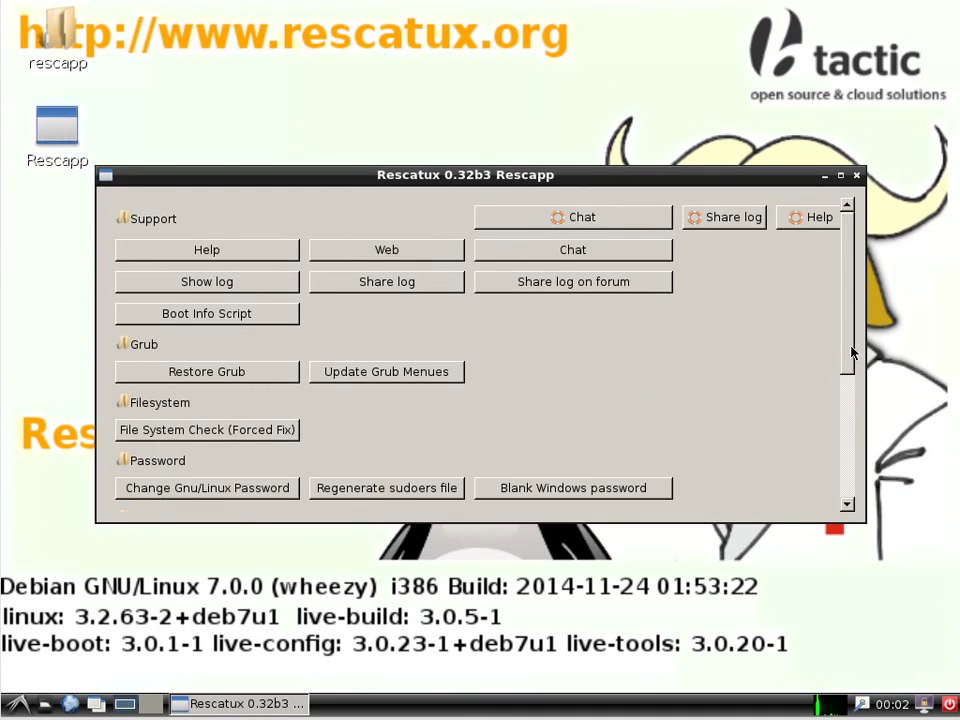
drag(850, 349, 813, 464)
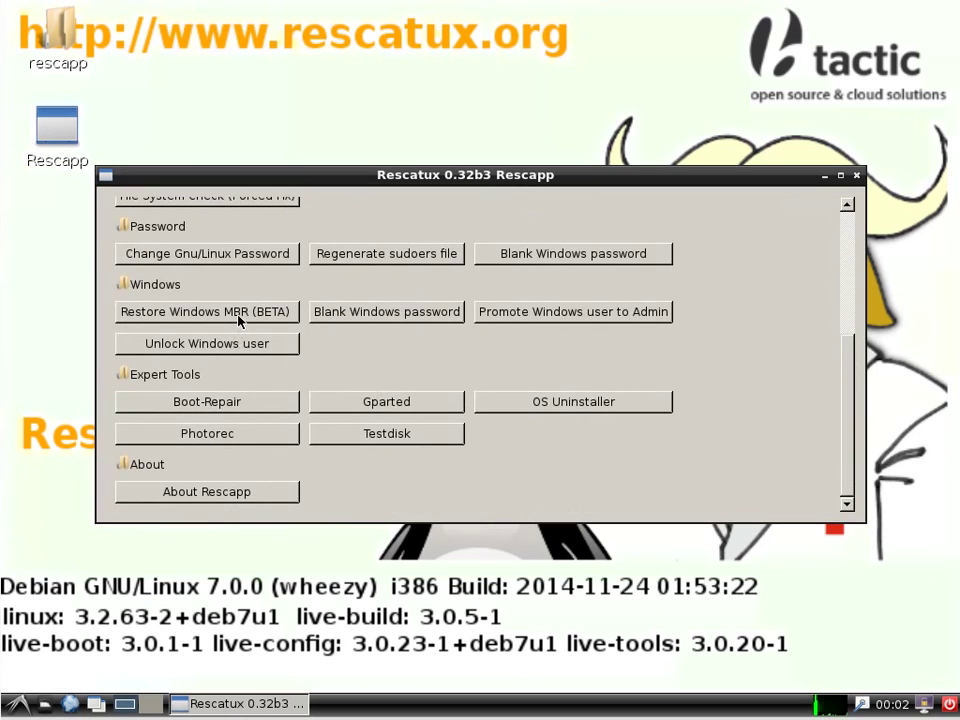
click(238, 313)
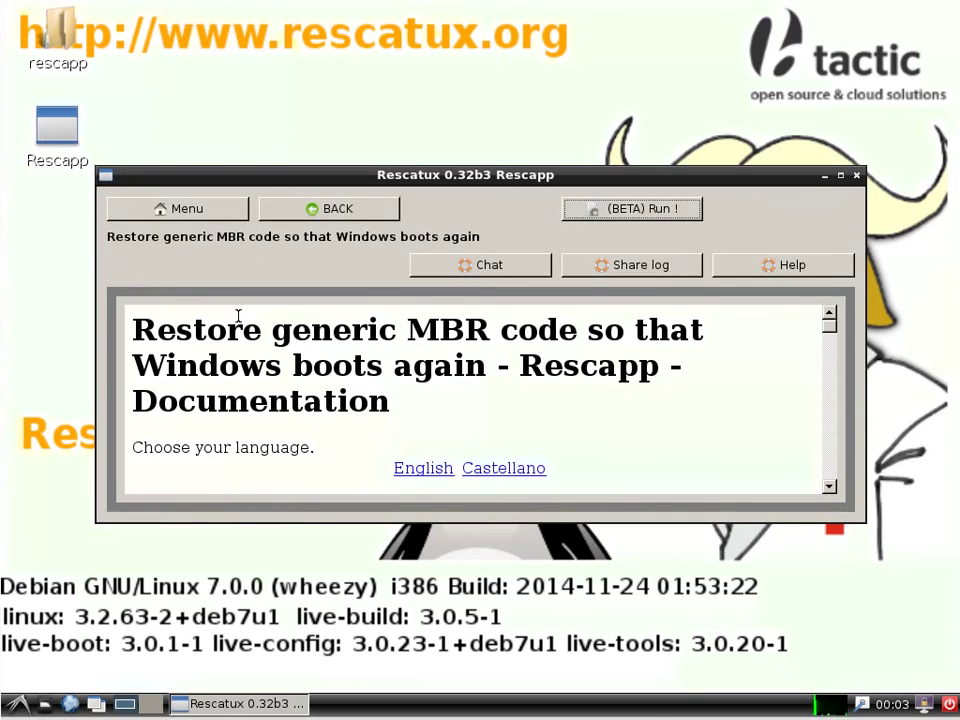
click(335, 210)
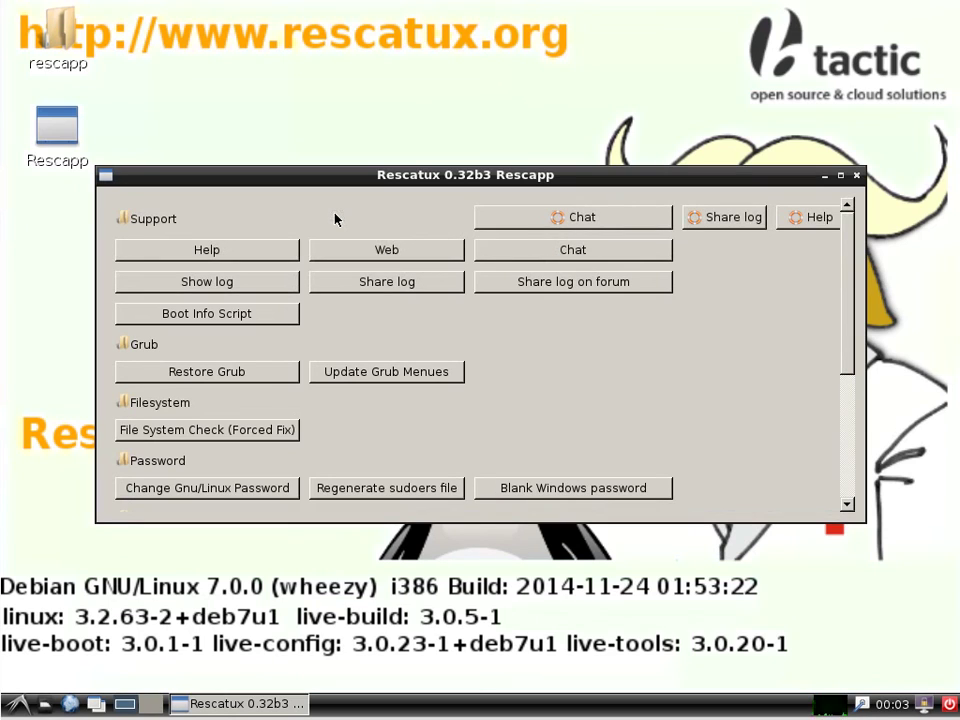
click(247, 370)
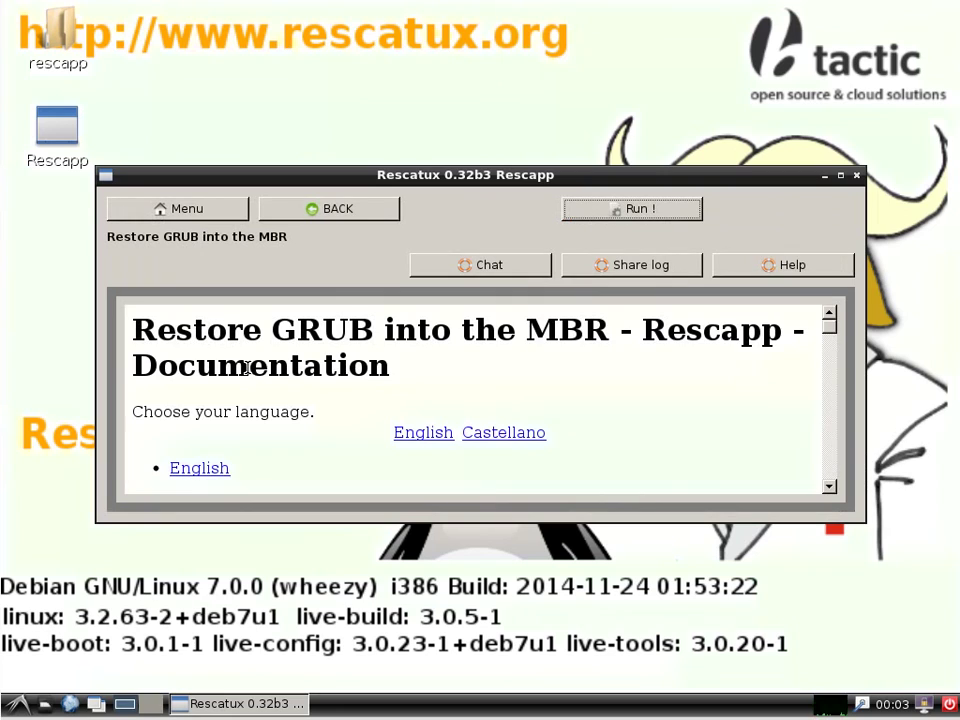
click(364, 210)
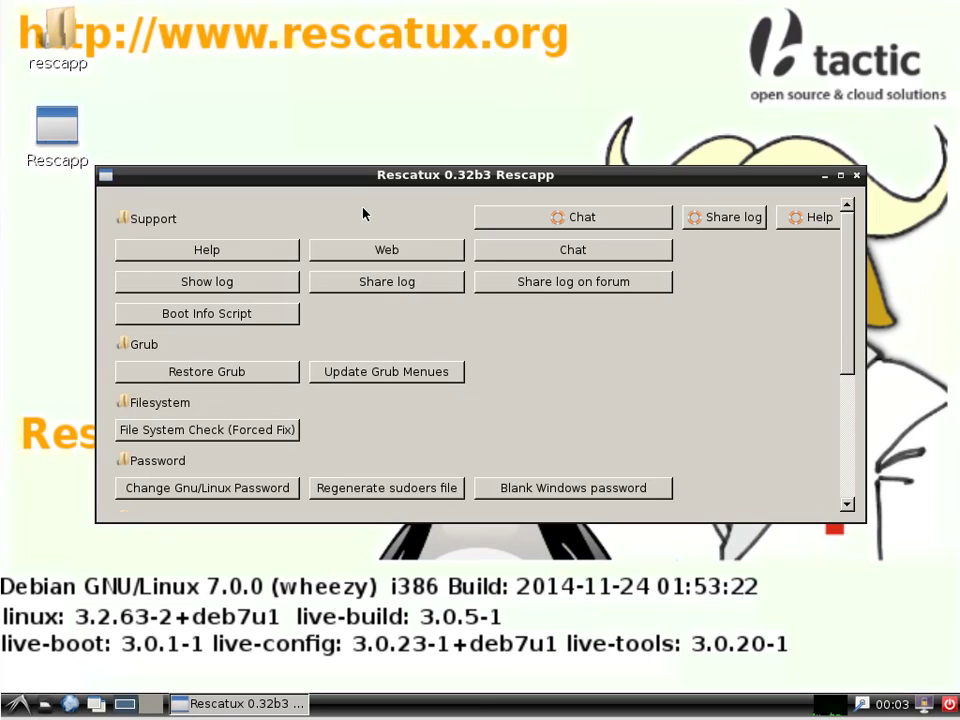
Preview the Update GRUB, Restore GRUB, Boot Info Script and Share log pages, then scroll the menu.
click(372, 371)
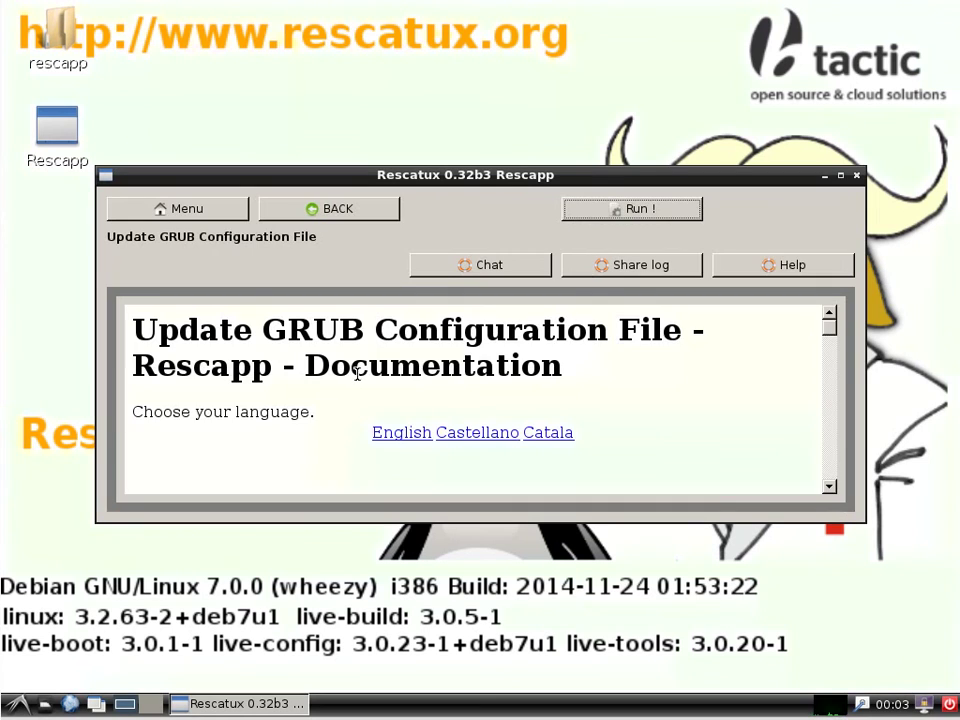
click(302, 216)
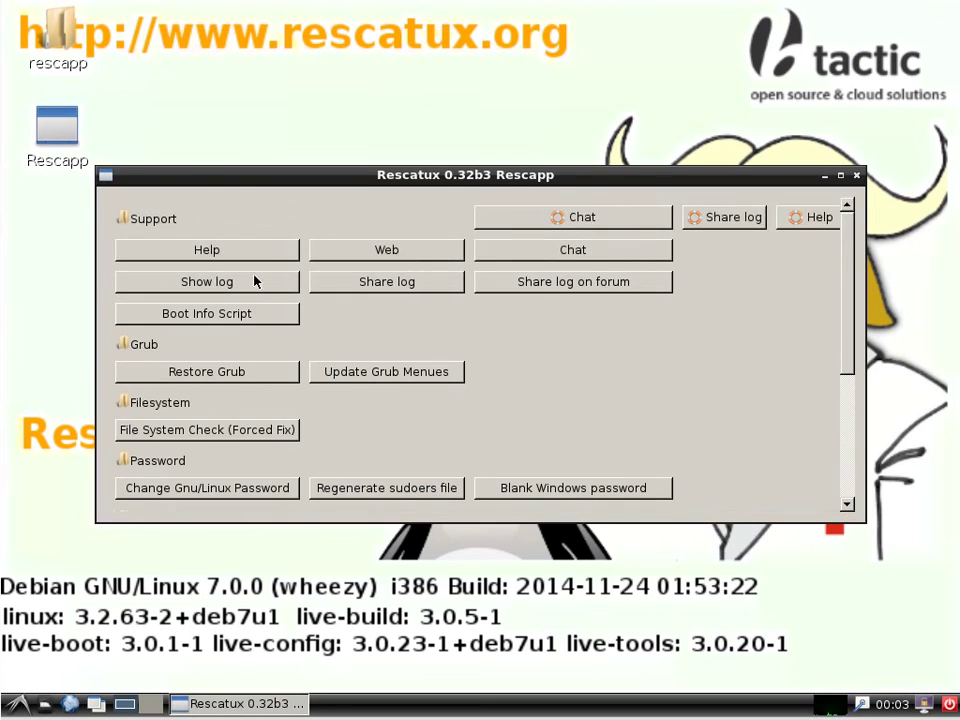
click(241, 377)
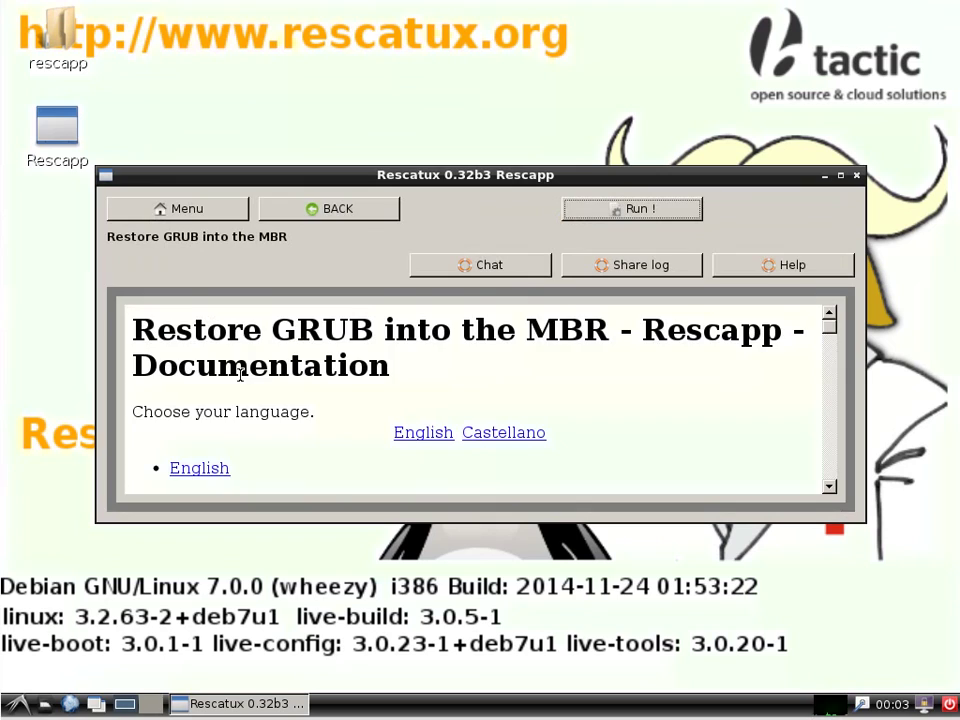
click(338, 212)
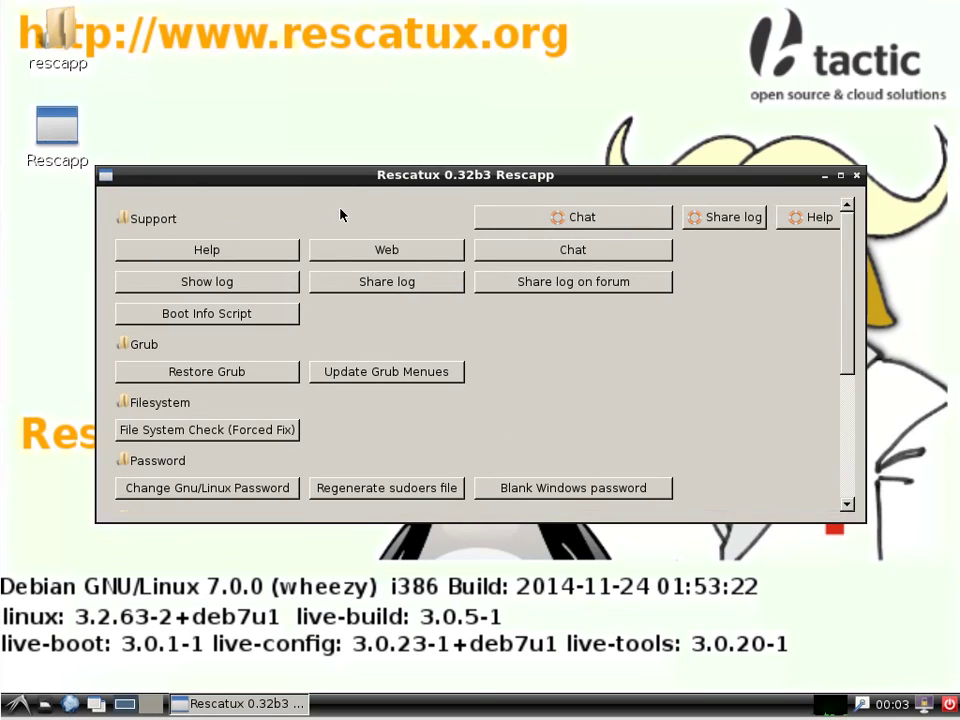
click(239, 316)
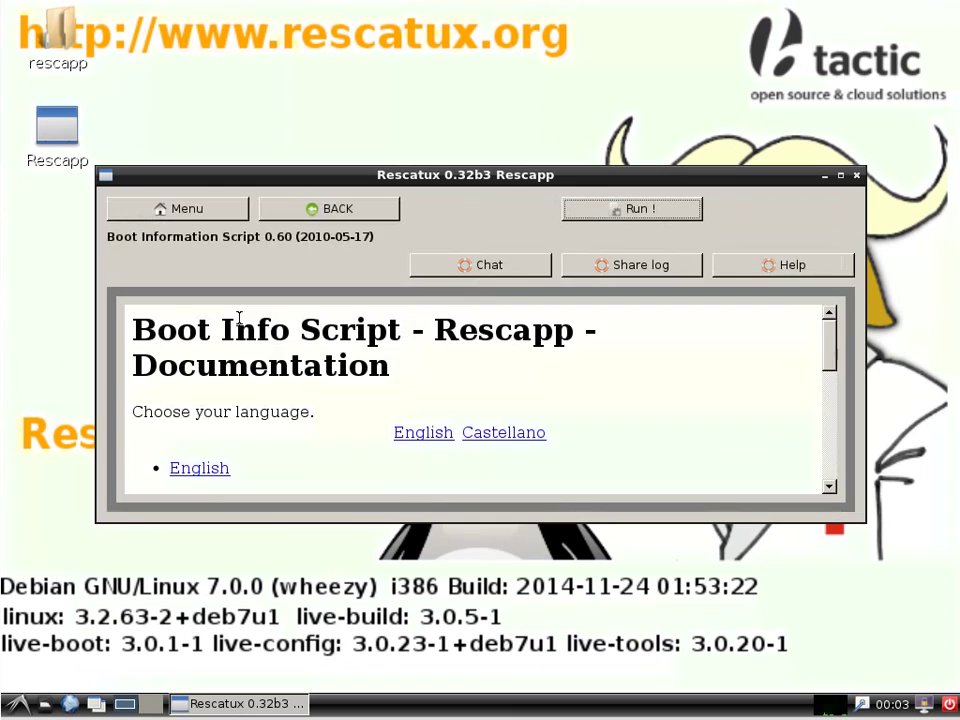
click(328, 212)
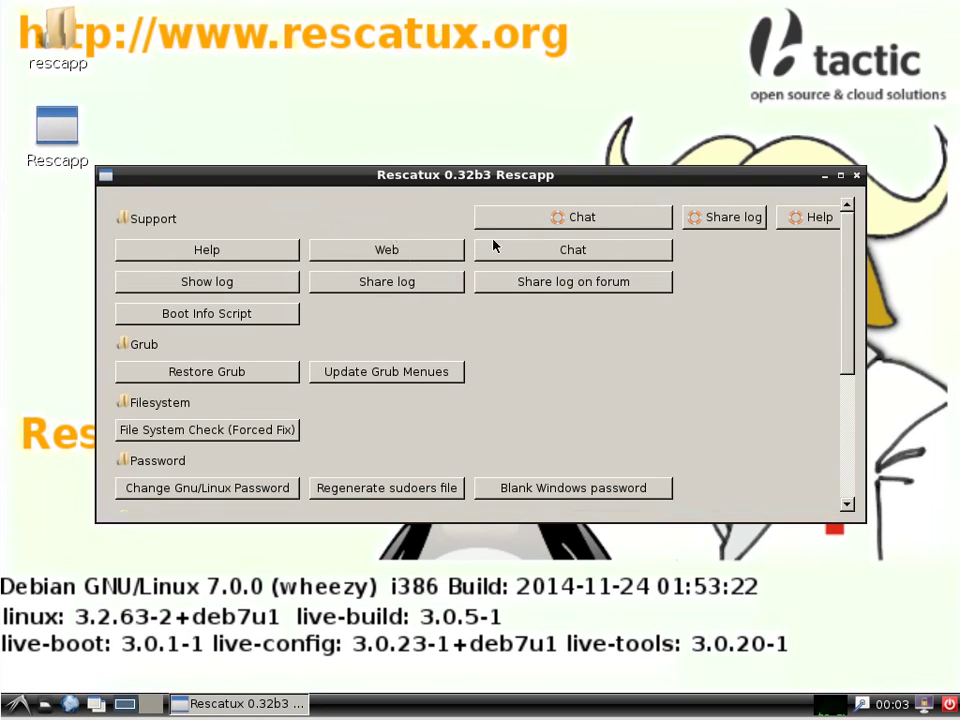
click(366, 283)
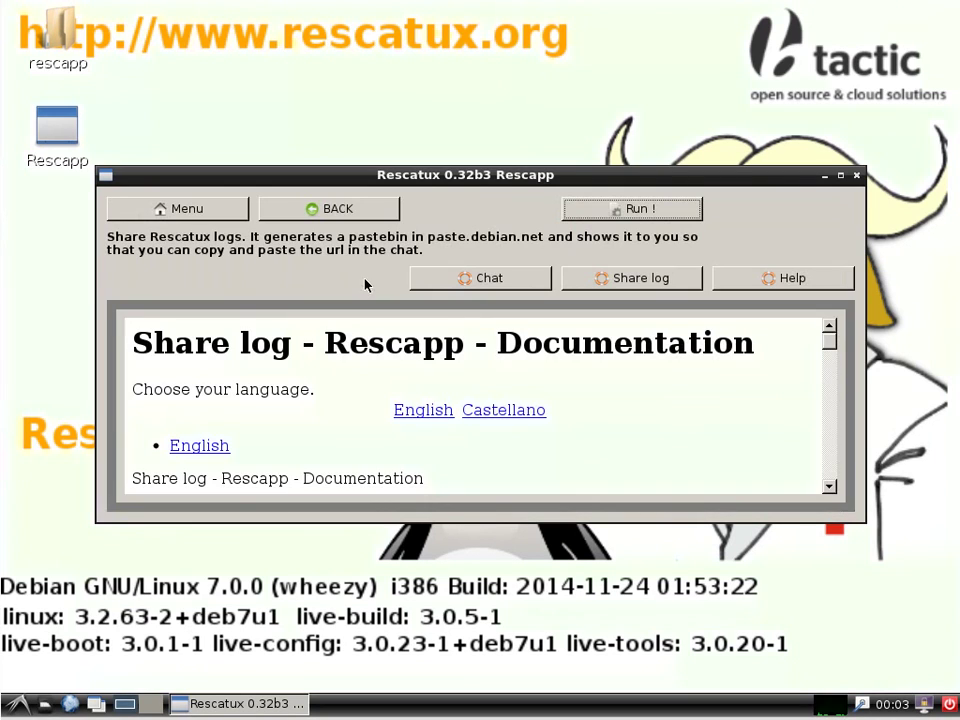
click(358, 214)
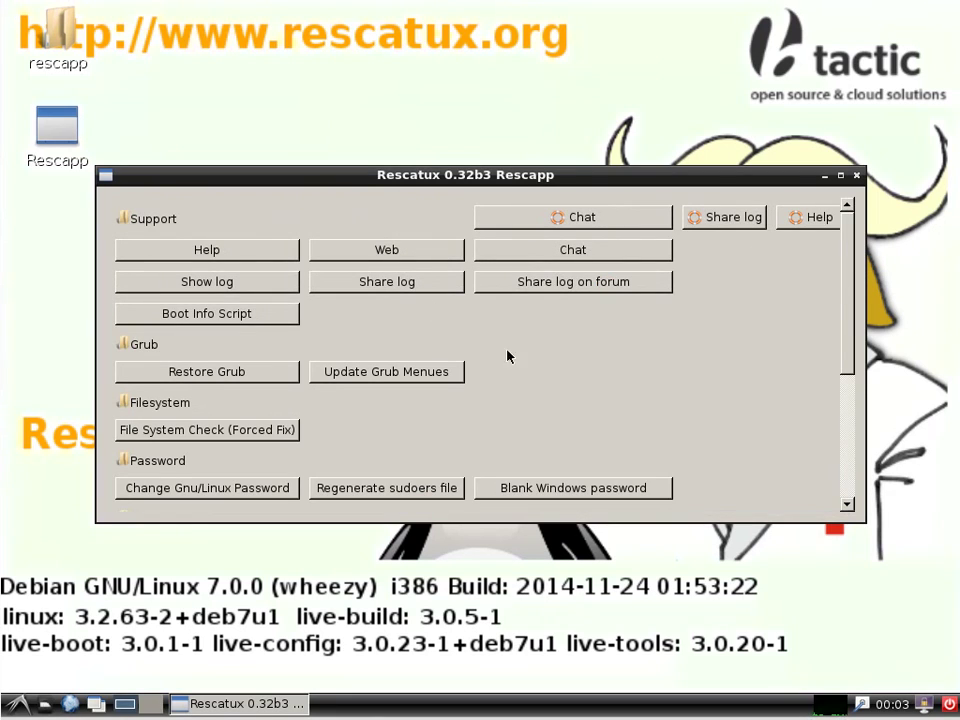
drag(848, 326, 840, 464)
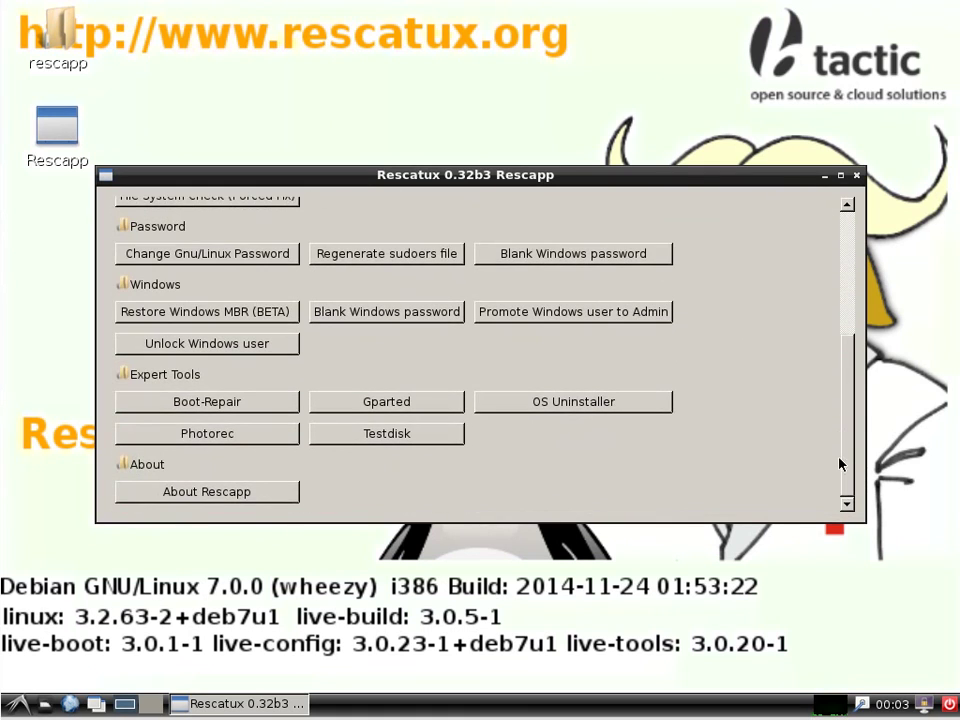
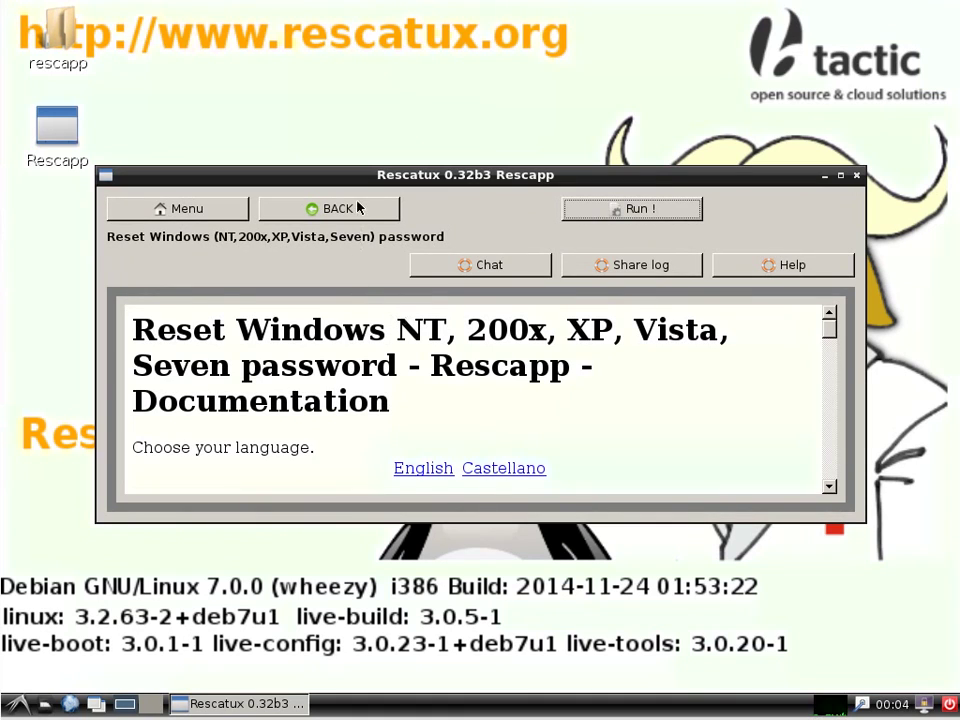
Preview the Change Gnu/Linux Password and Regenerate sudoers file pages, returning to the menu each time.
click(350, 212)
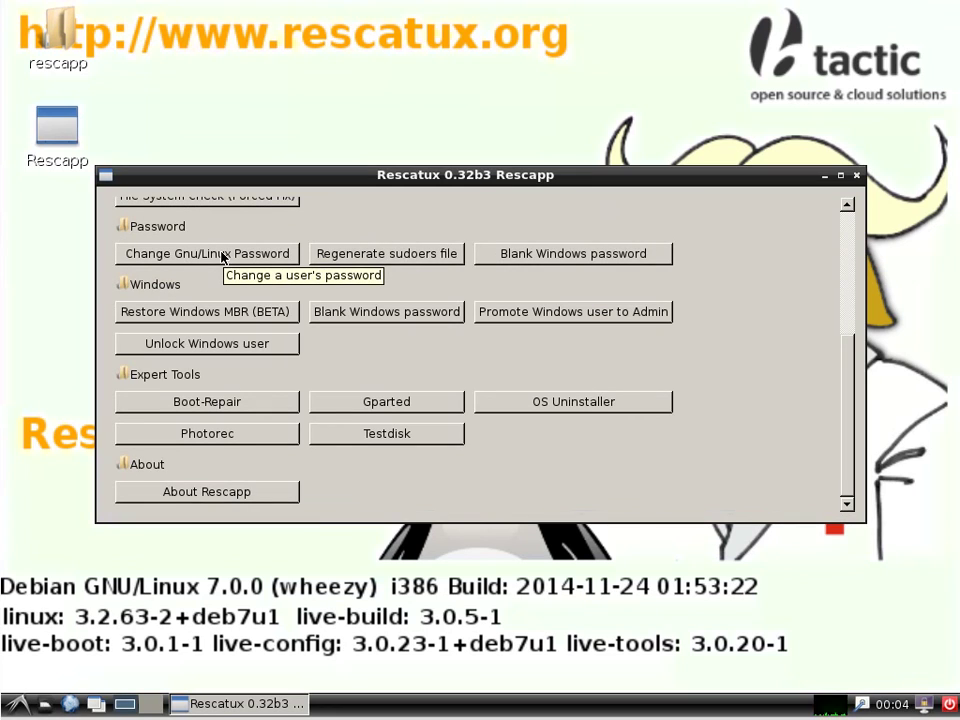
click(222, 257)
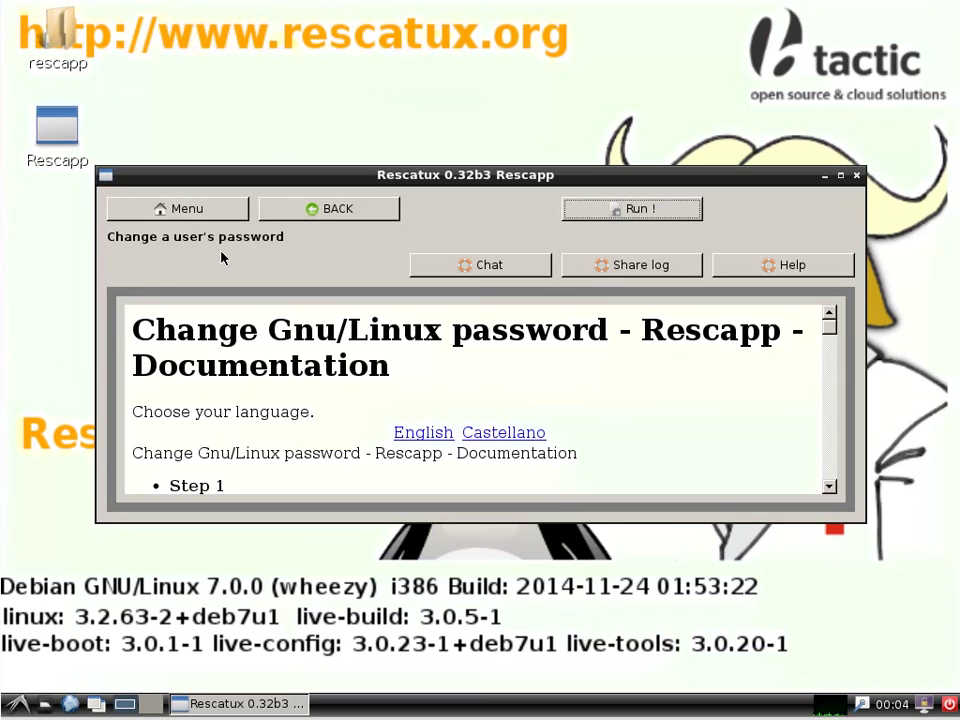
click(315, 212)
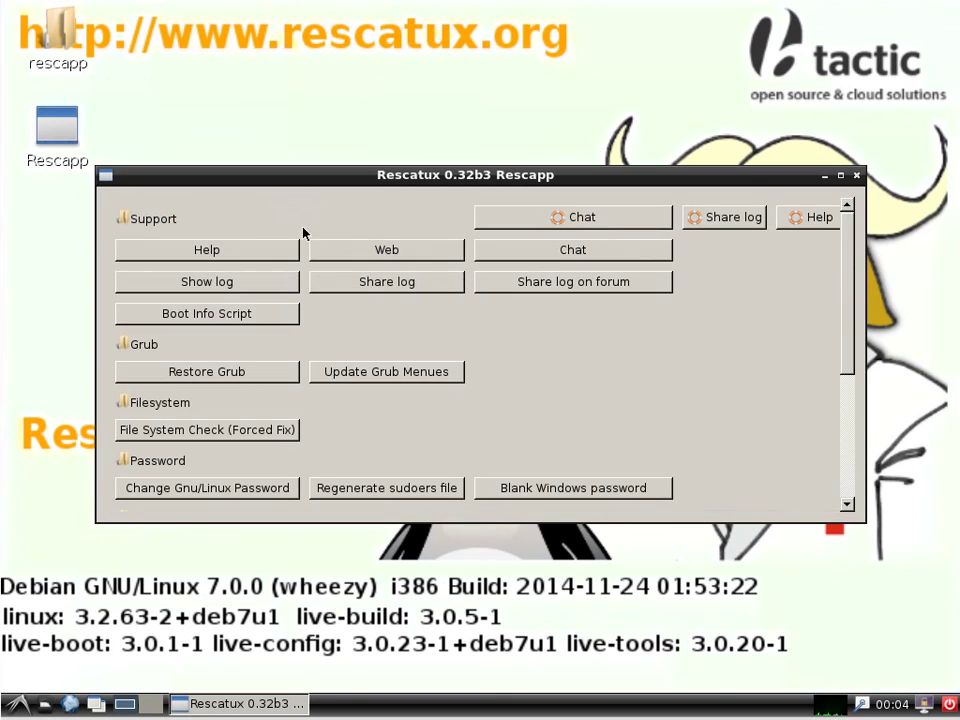
drag(855, 337, 849, 454)
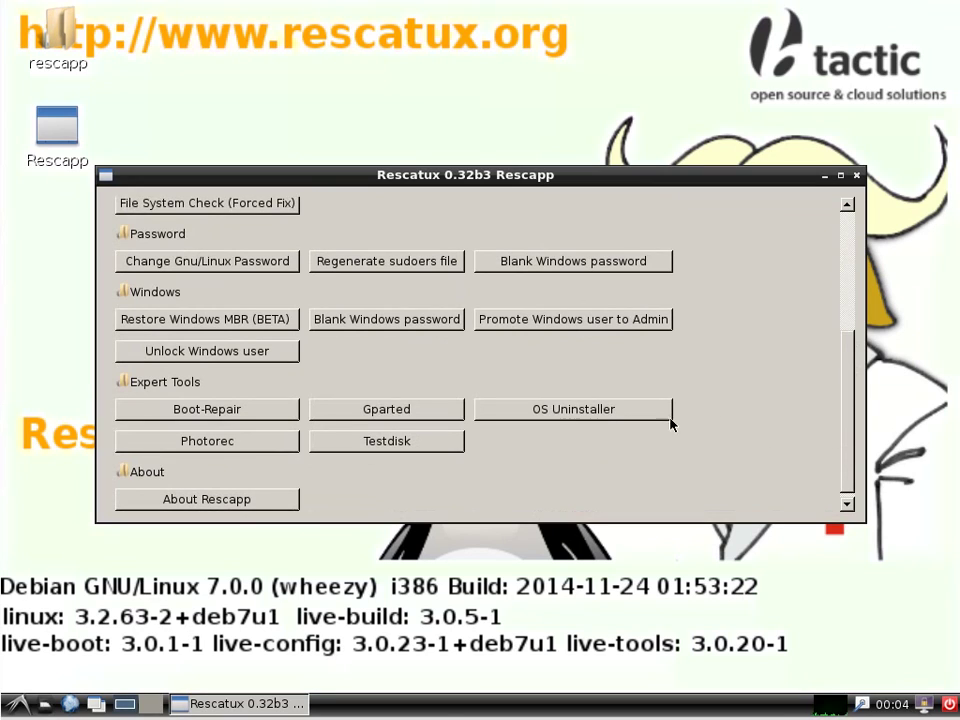
click(394, 264)
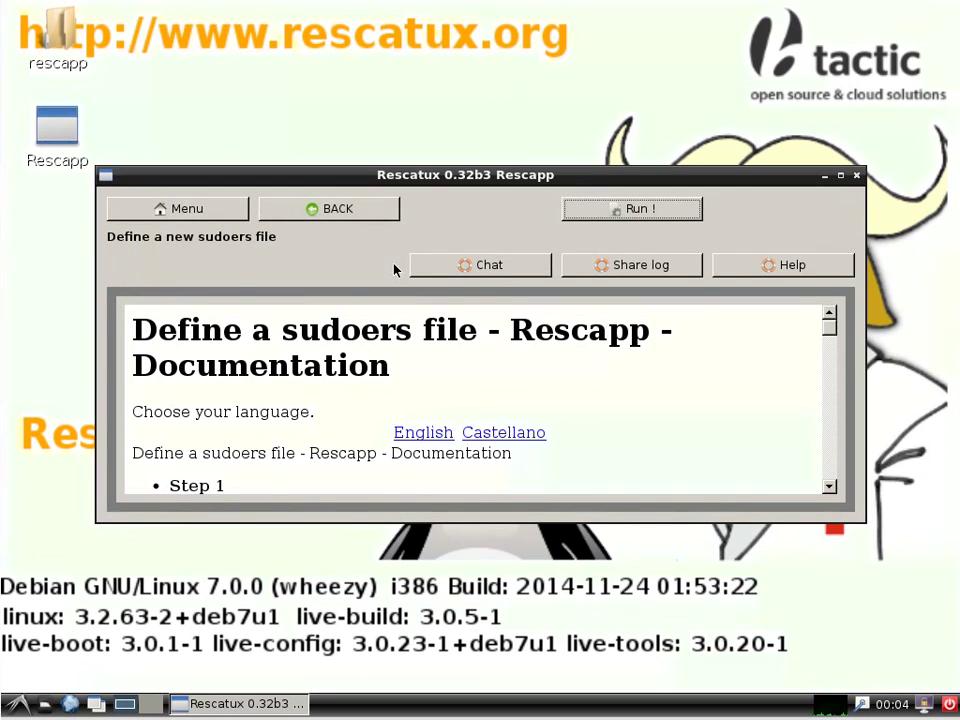
click(352, 213)
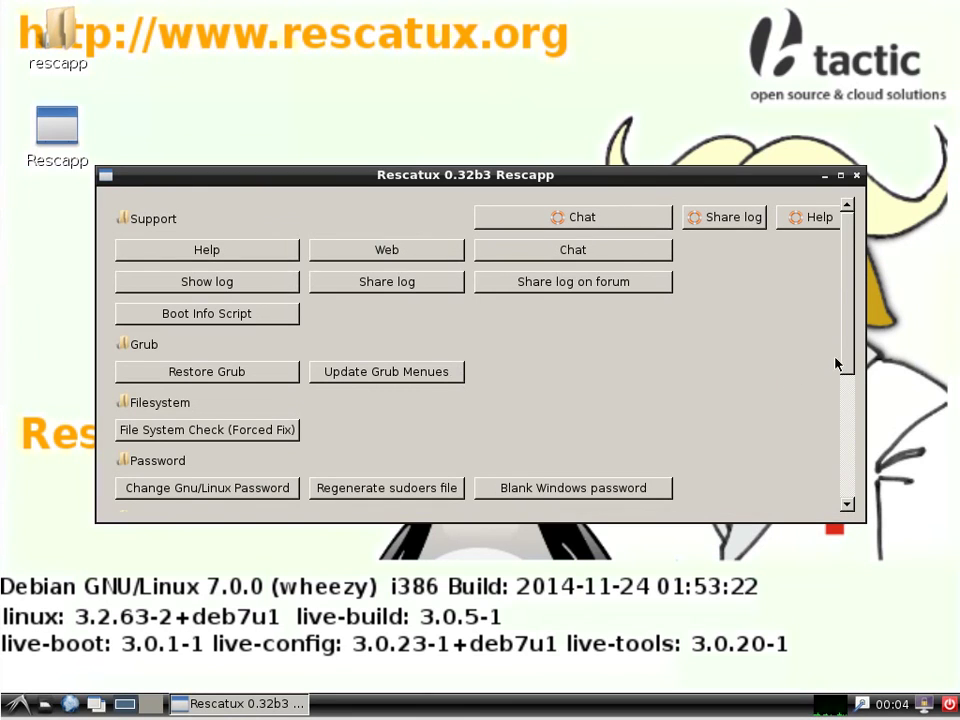
drag(853, 350, 851, 397)
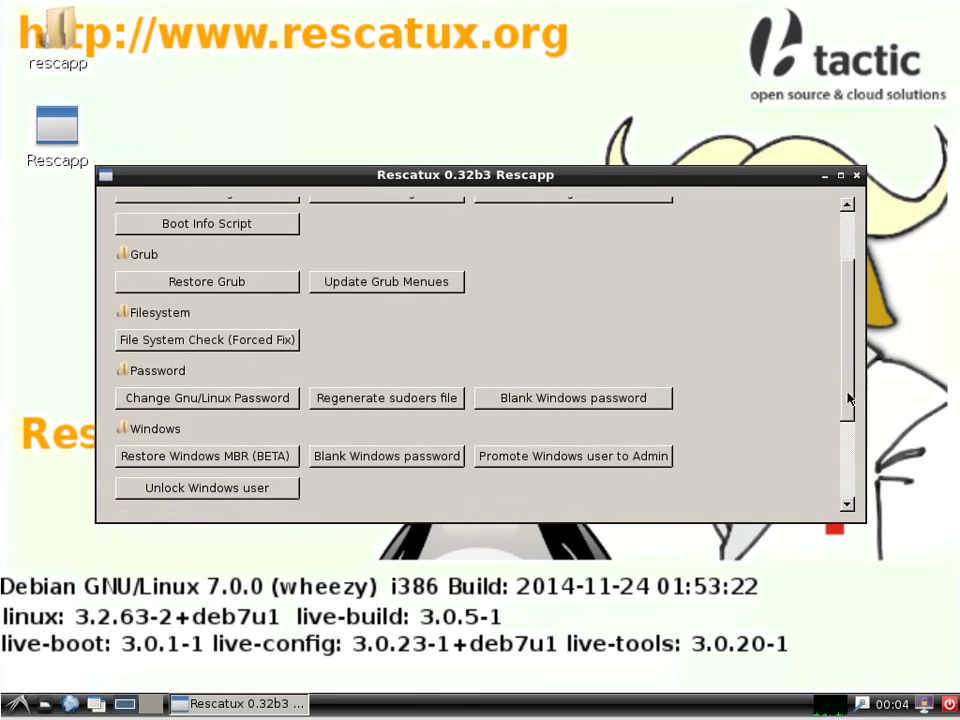
click(243, 284)
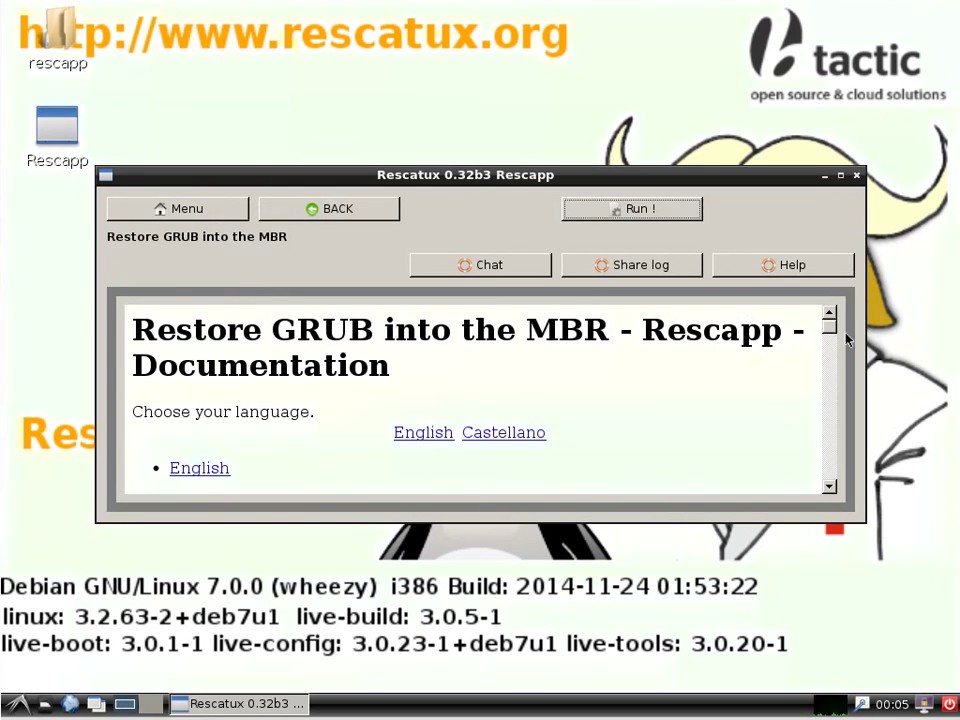
drag(830, 326, 834, 414)
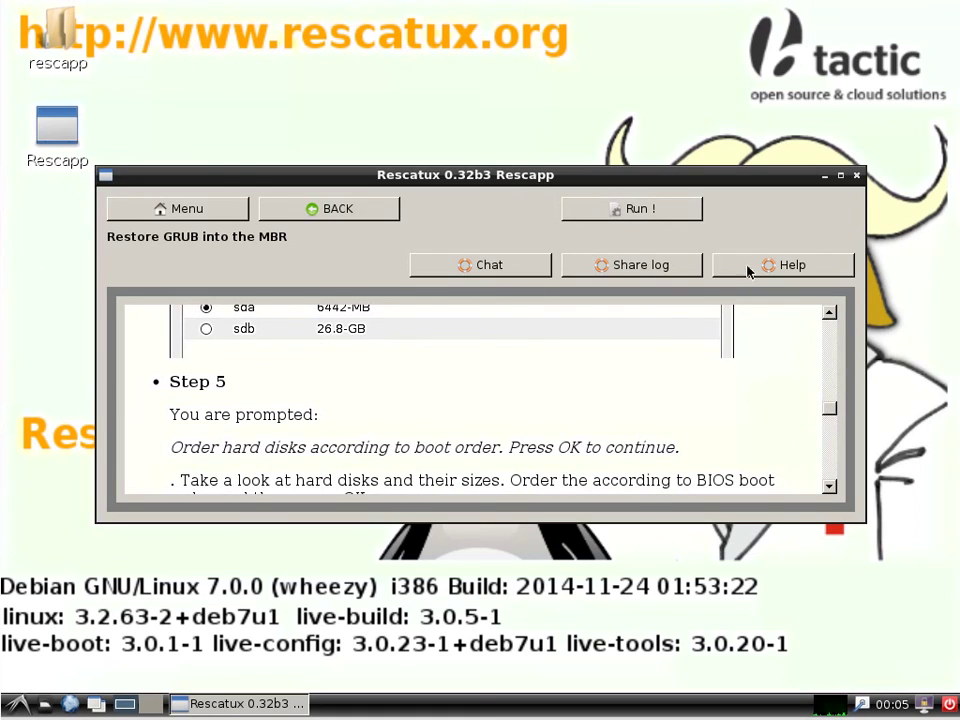
click(630, 210)
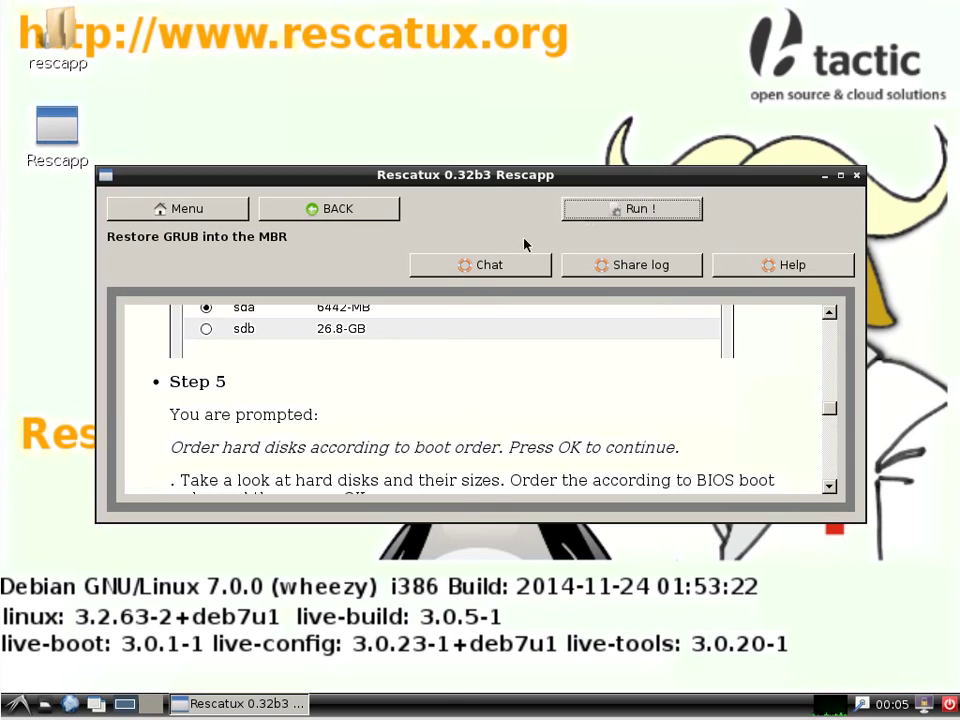
click(314, 216)
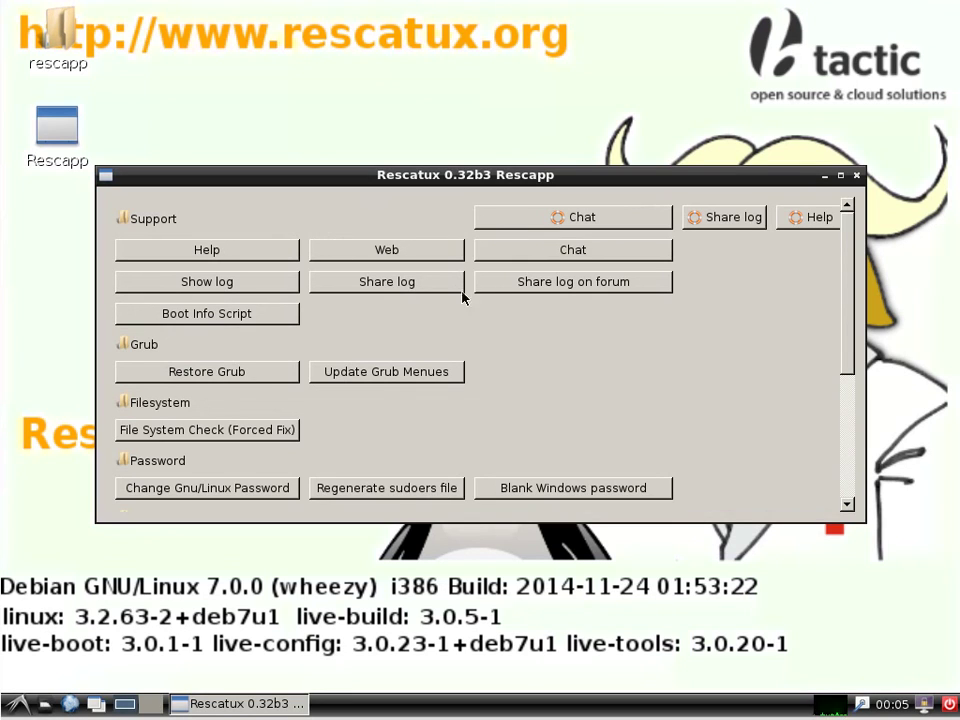
Scroll the Rescapp menu down and back up, then open the Support row's Chat page.
drag(855, 323, 849, 463)
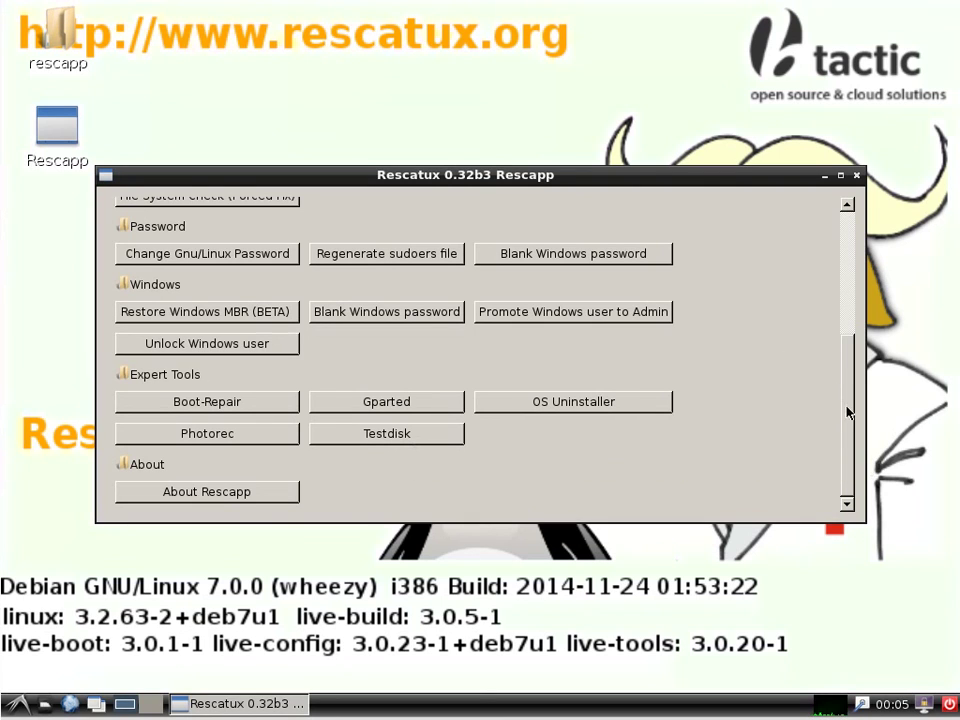
drag(849, 411, 853, 257)
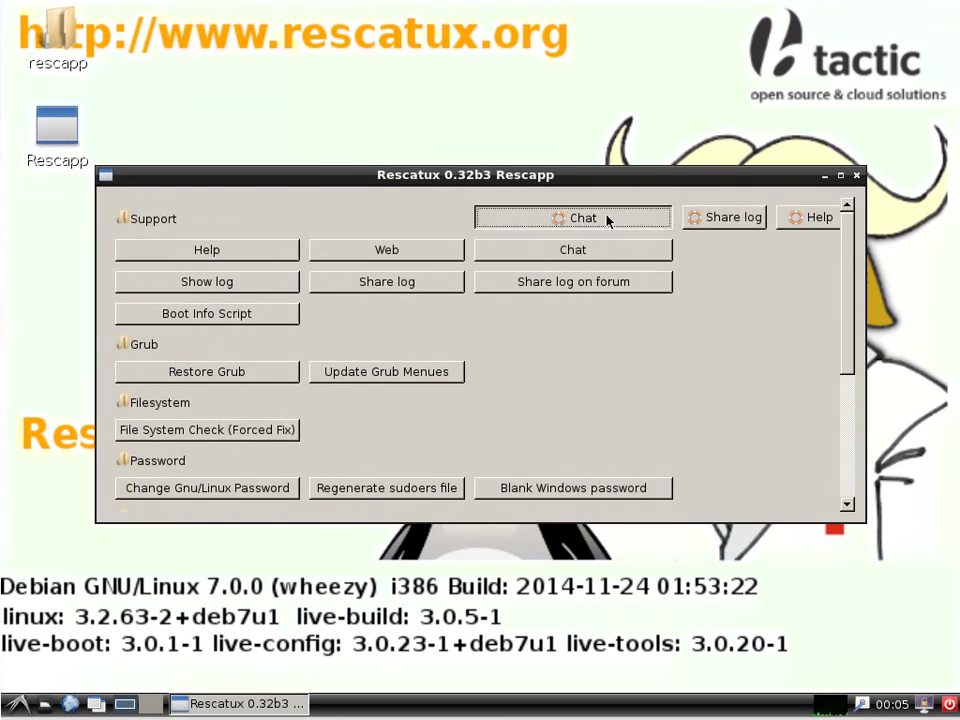
click(609, 216)
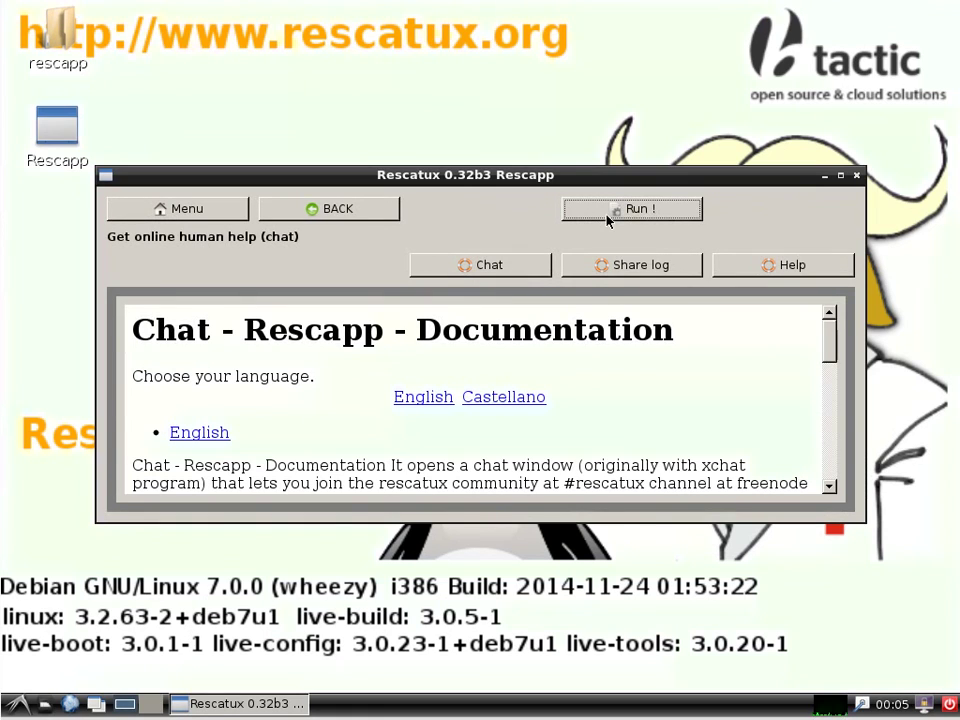
Launch XChat into #rescatux and minimize it, then preview the File System Check (Forced Fix) page.
click(607, 216)
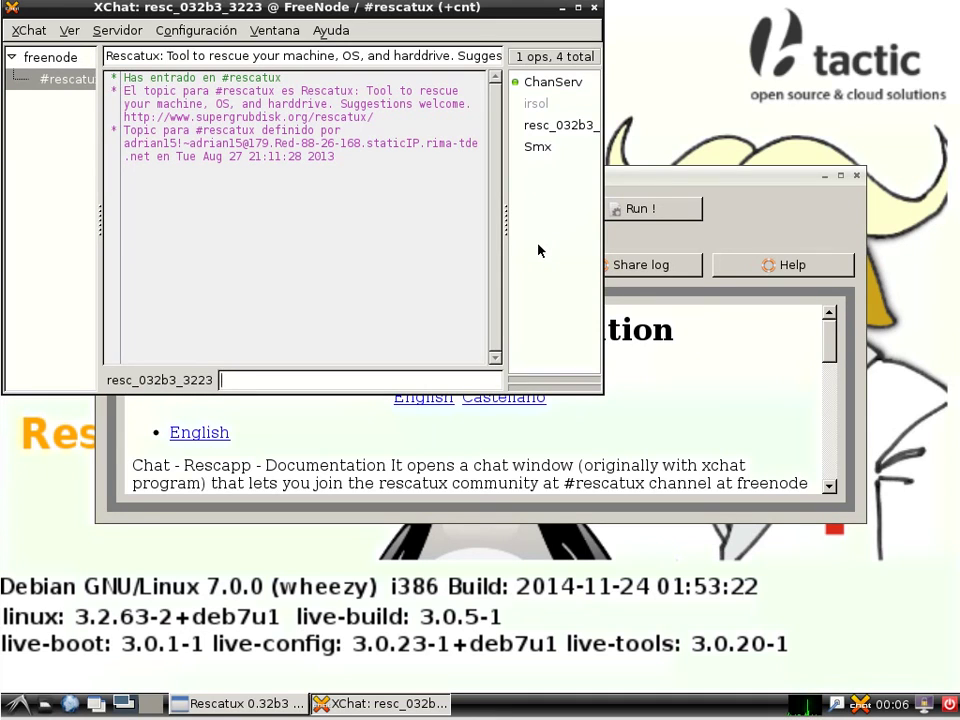
click(563, 10)
click(352, 214)
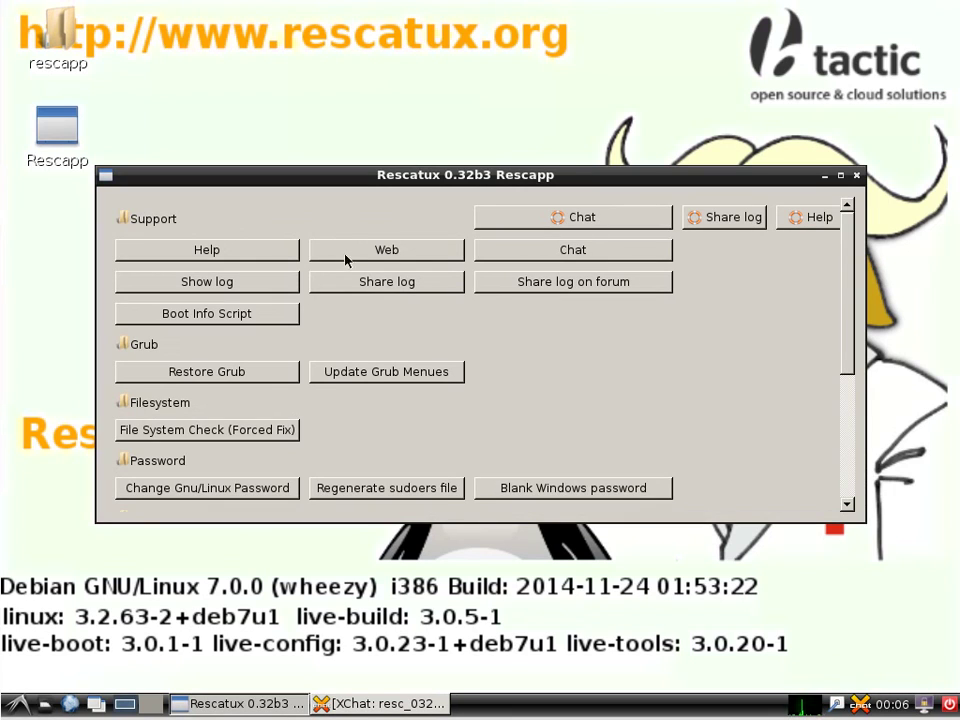
click(289, 431)
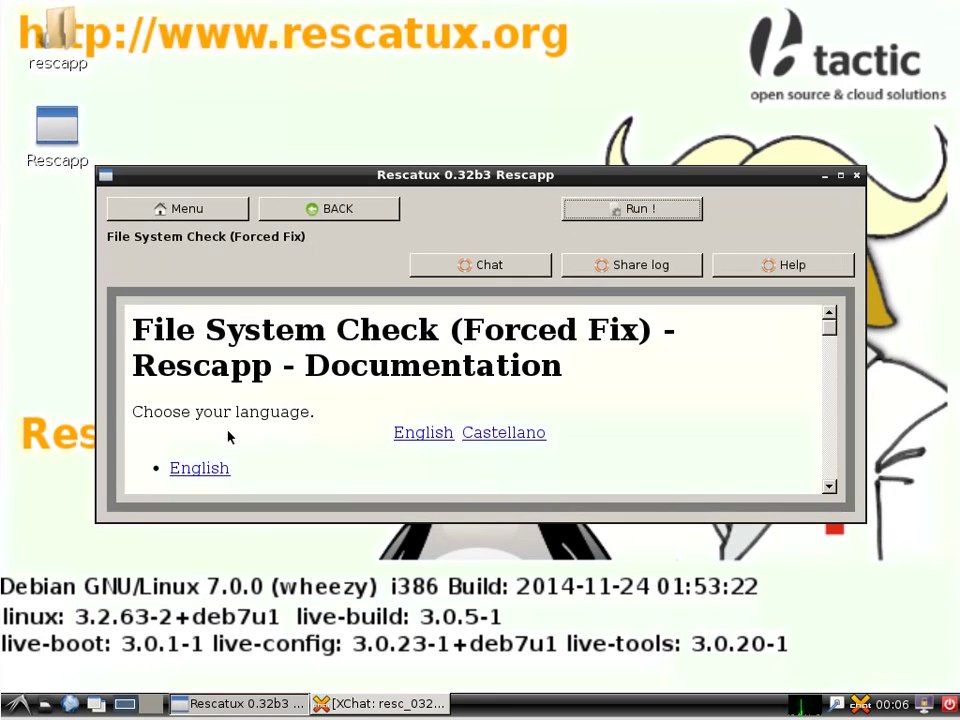
click(324, 212)
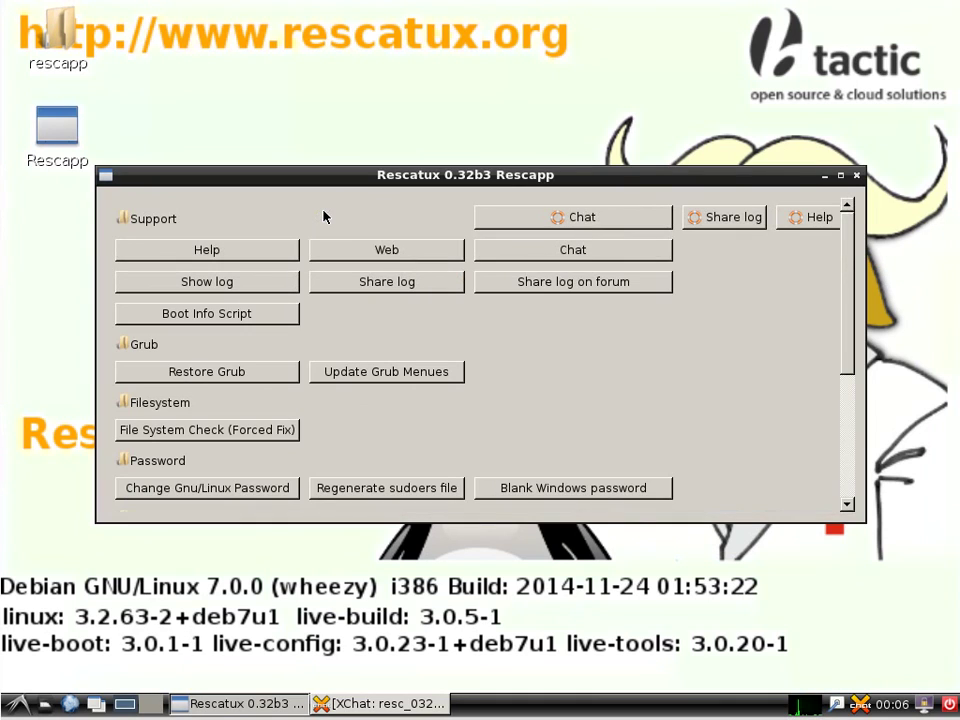